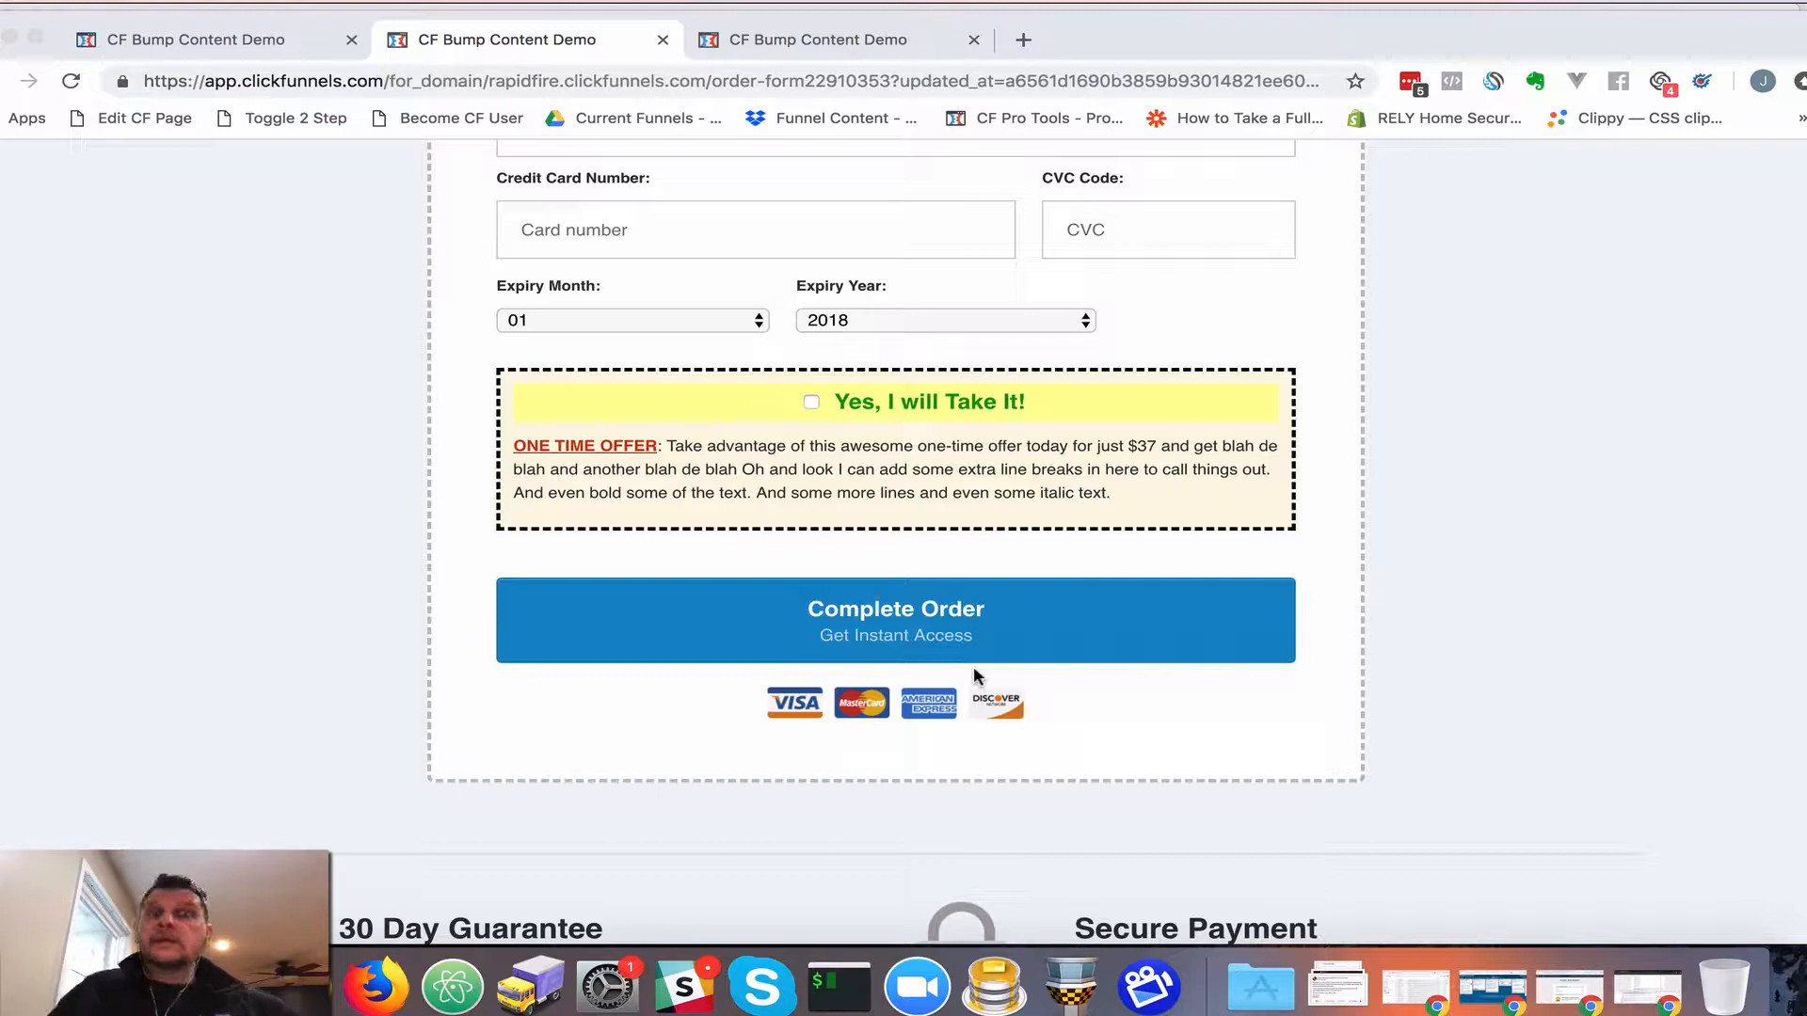
View the finished demo bump in the third browser tab, then return to the order page editor
left_click(723, 466)
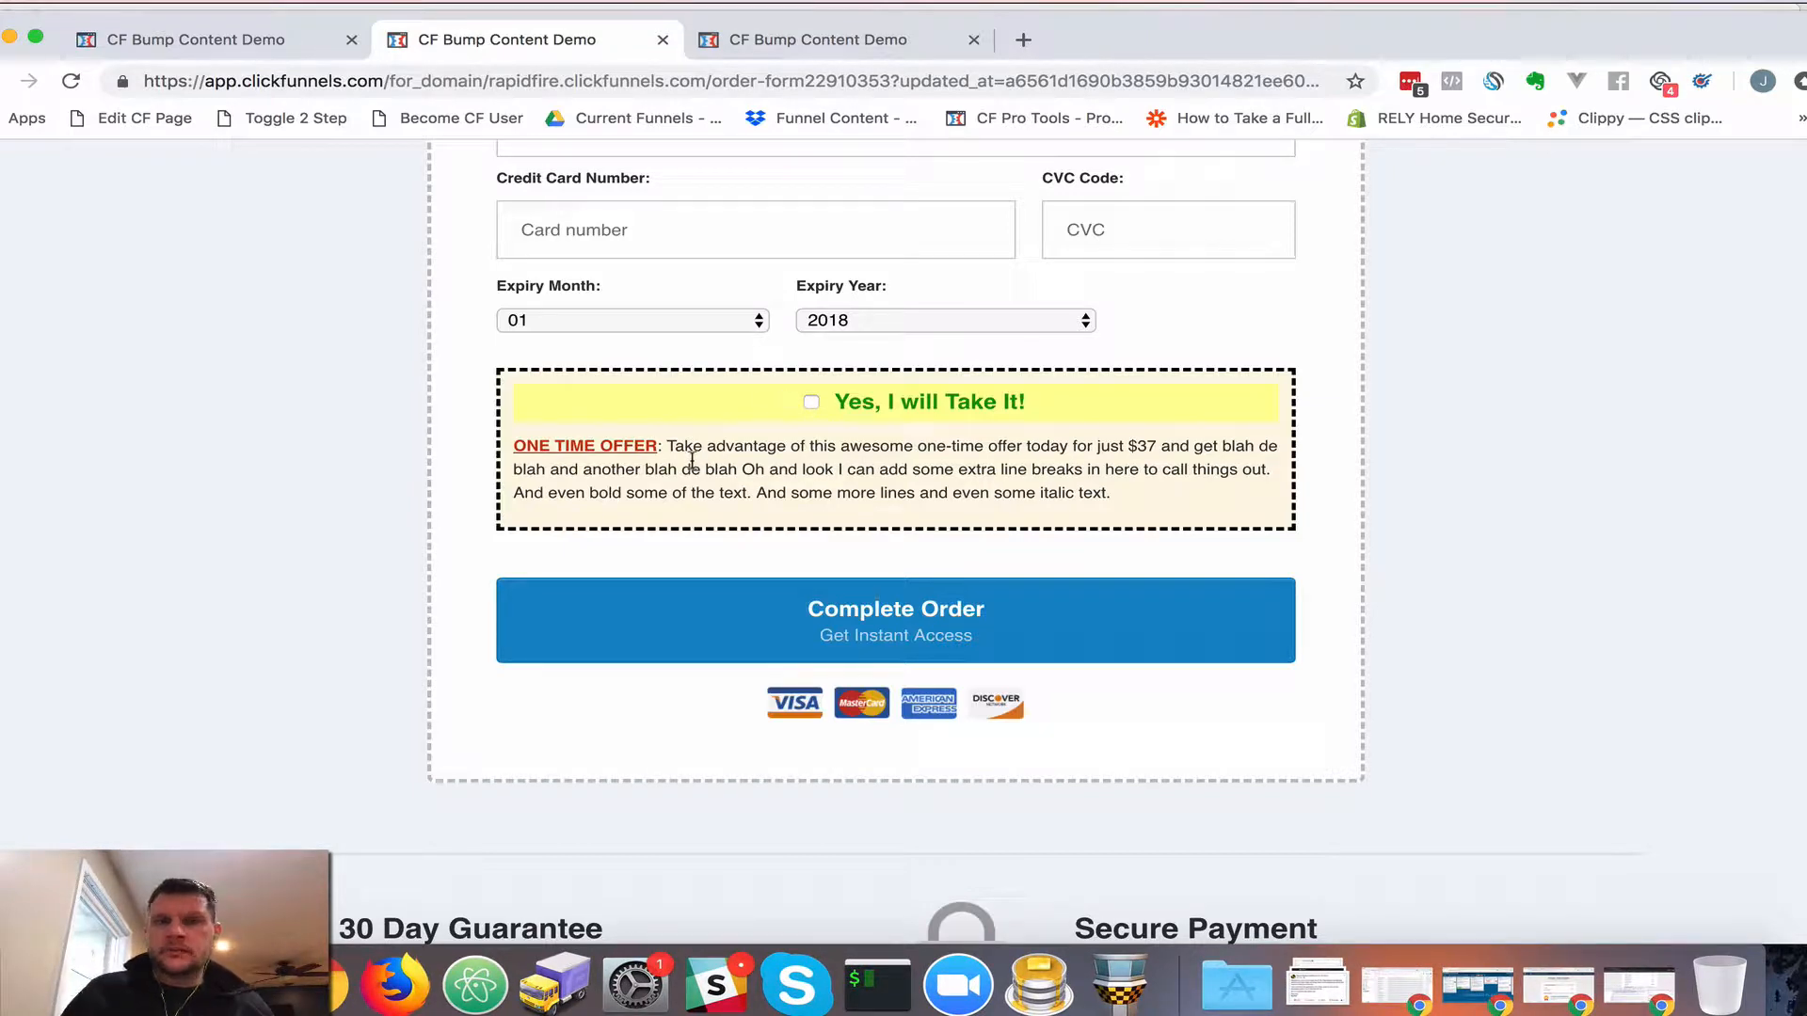
left_click(789, 36)
left_click(600, 482)
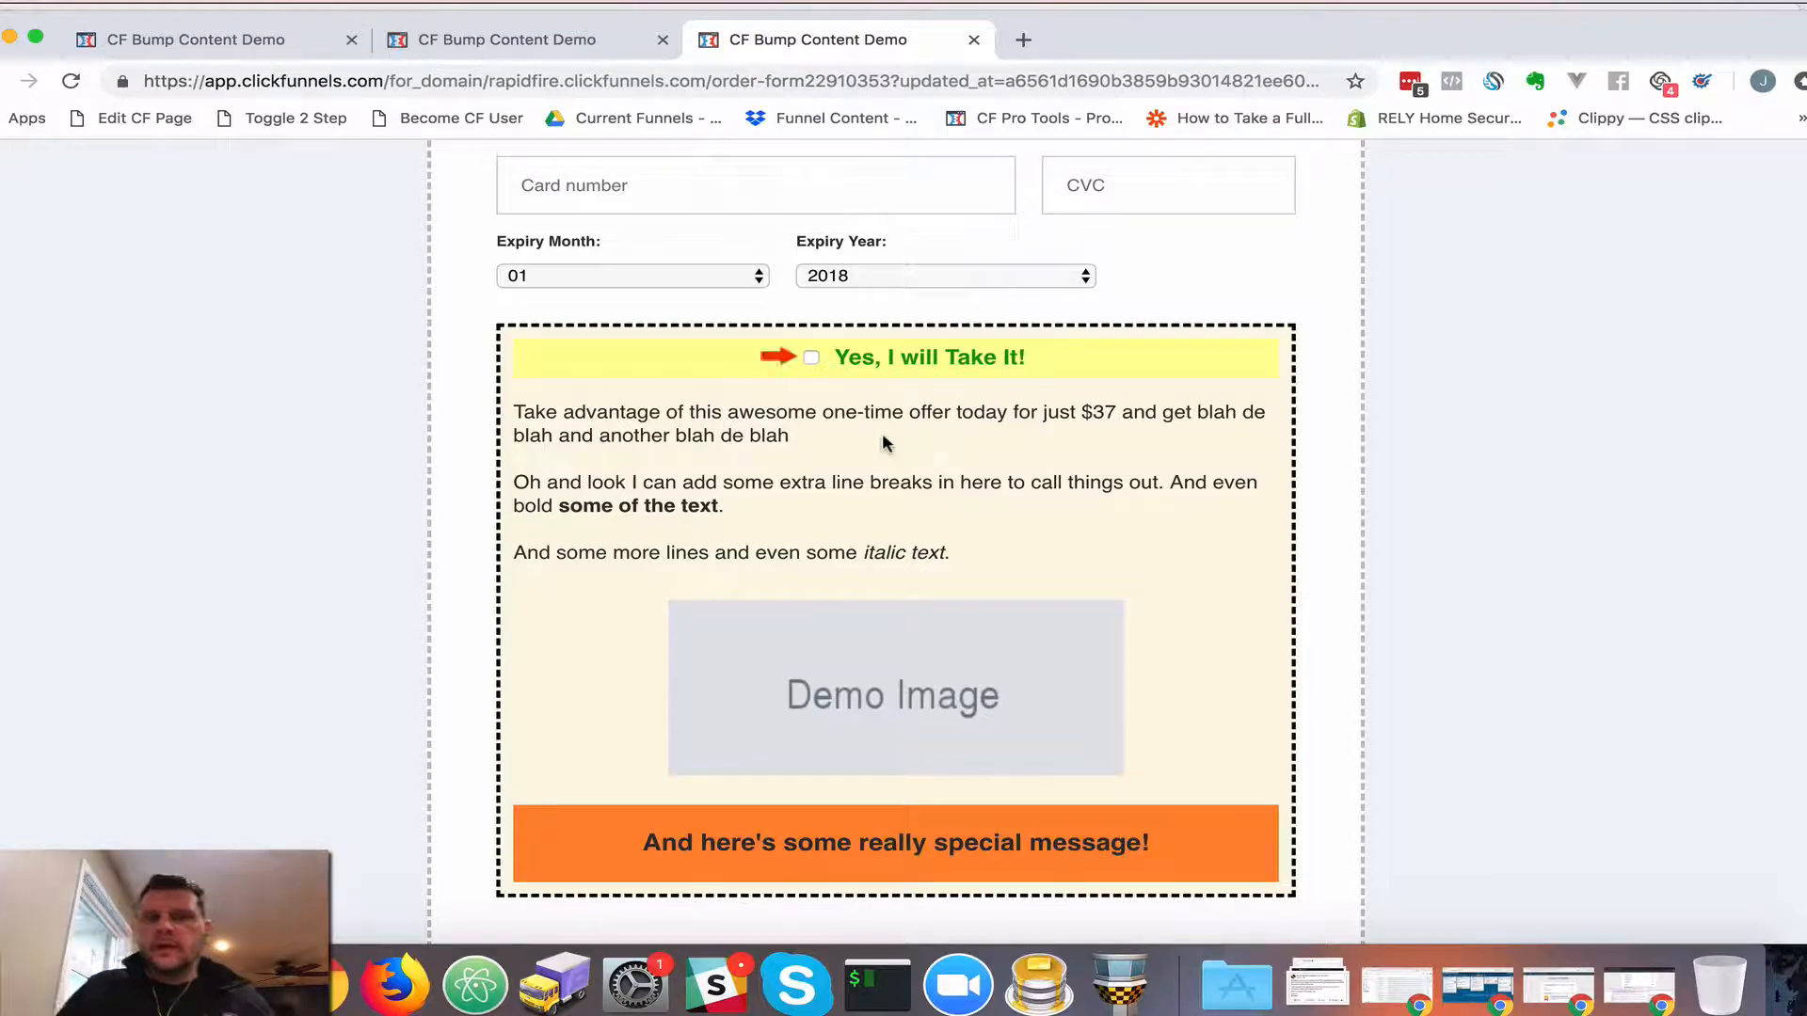
left_click(229, 39)
scroll(412, 464, "up", 2)
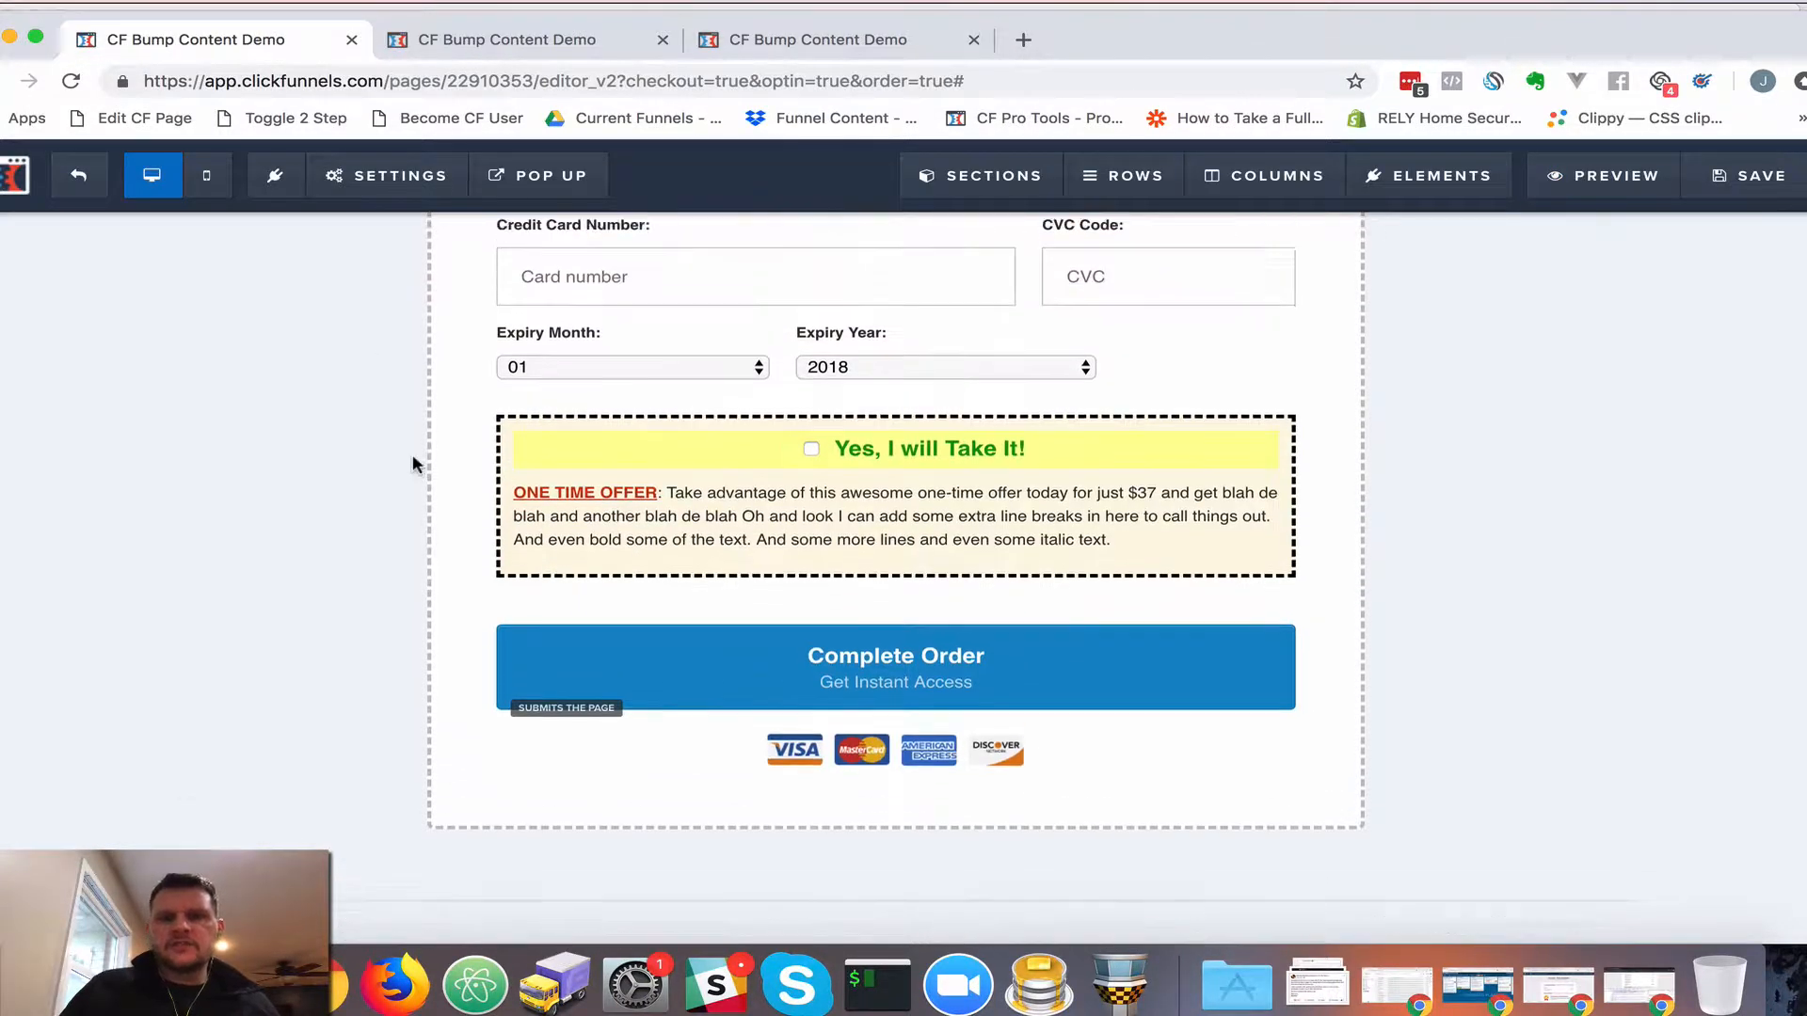
scroll(413, 456, "up", 6)
scroll(415, 463, "down", 1)
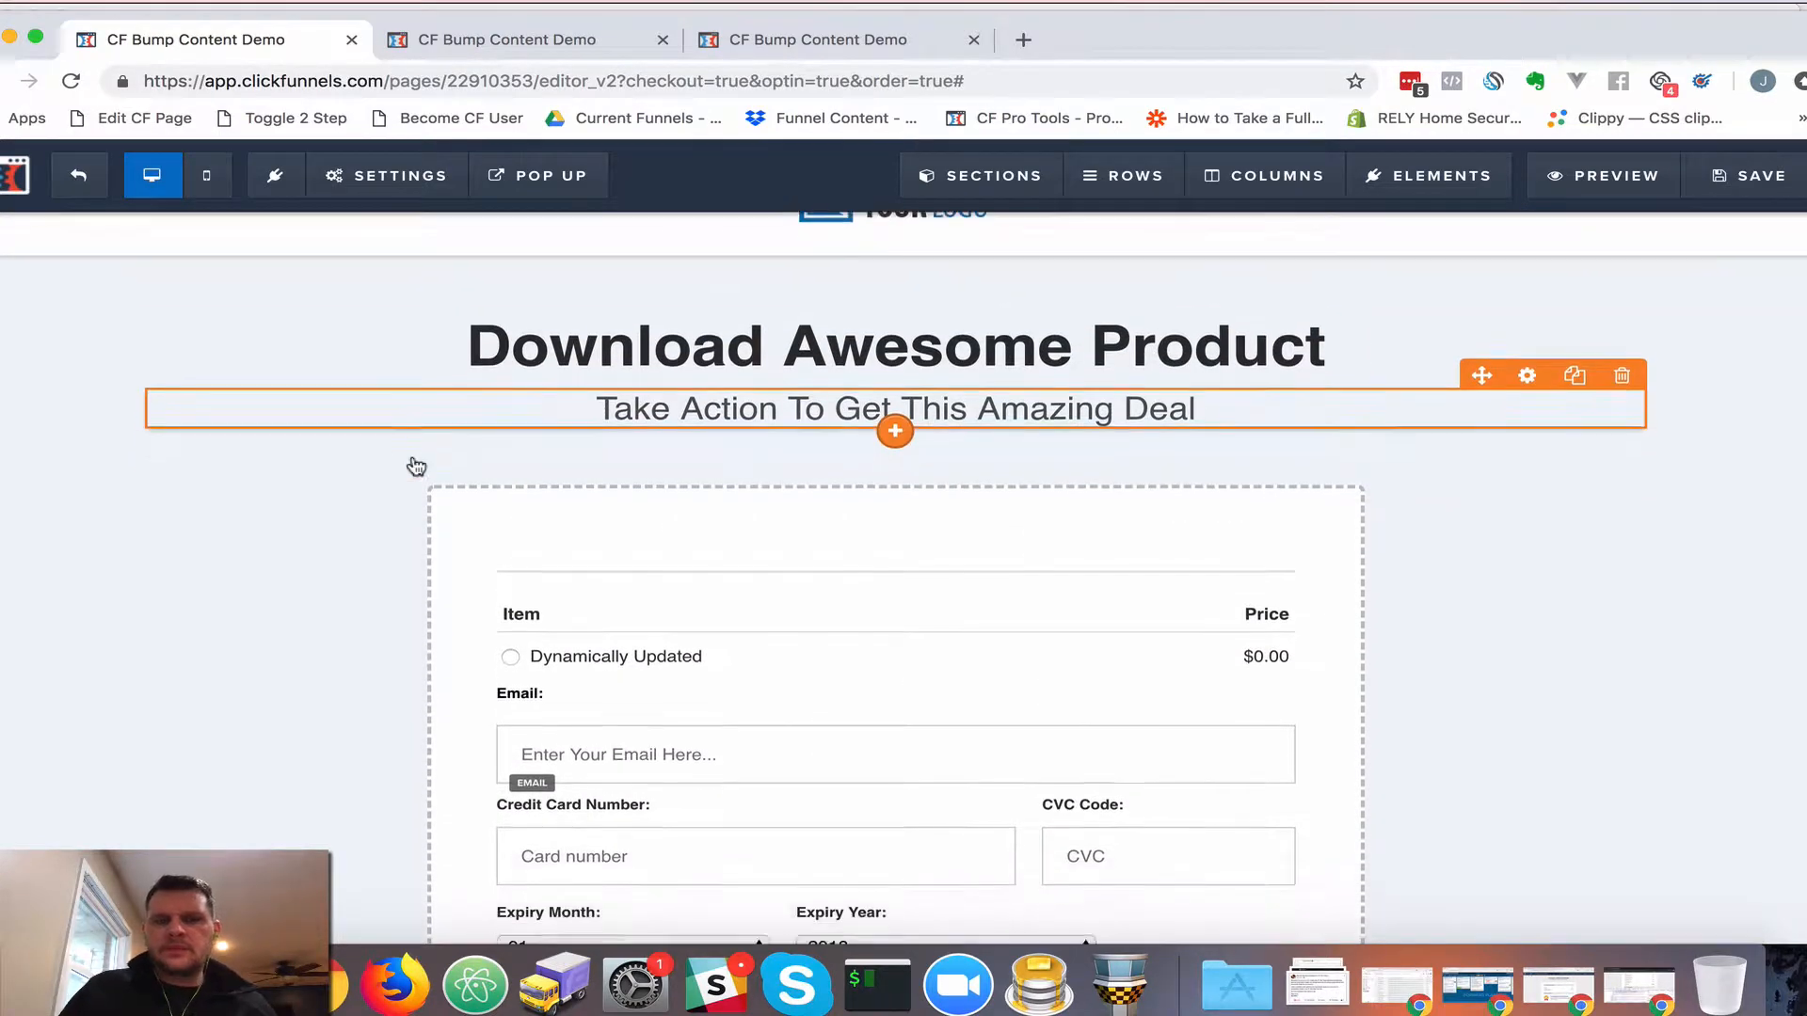
scroll(415, 465, "down", 6)
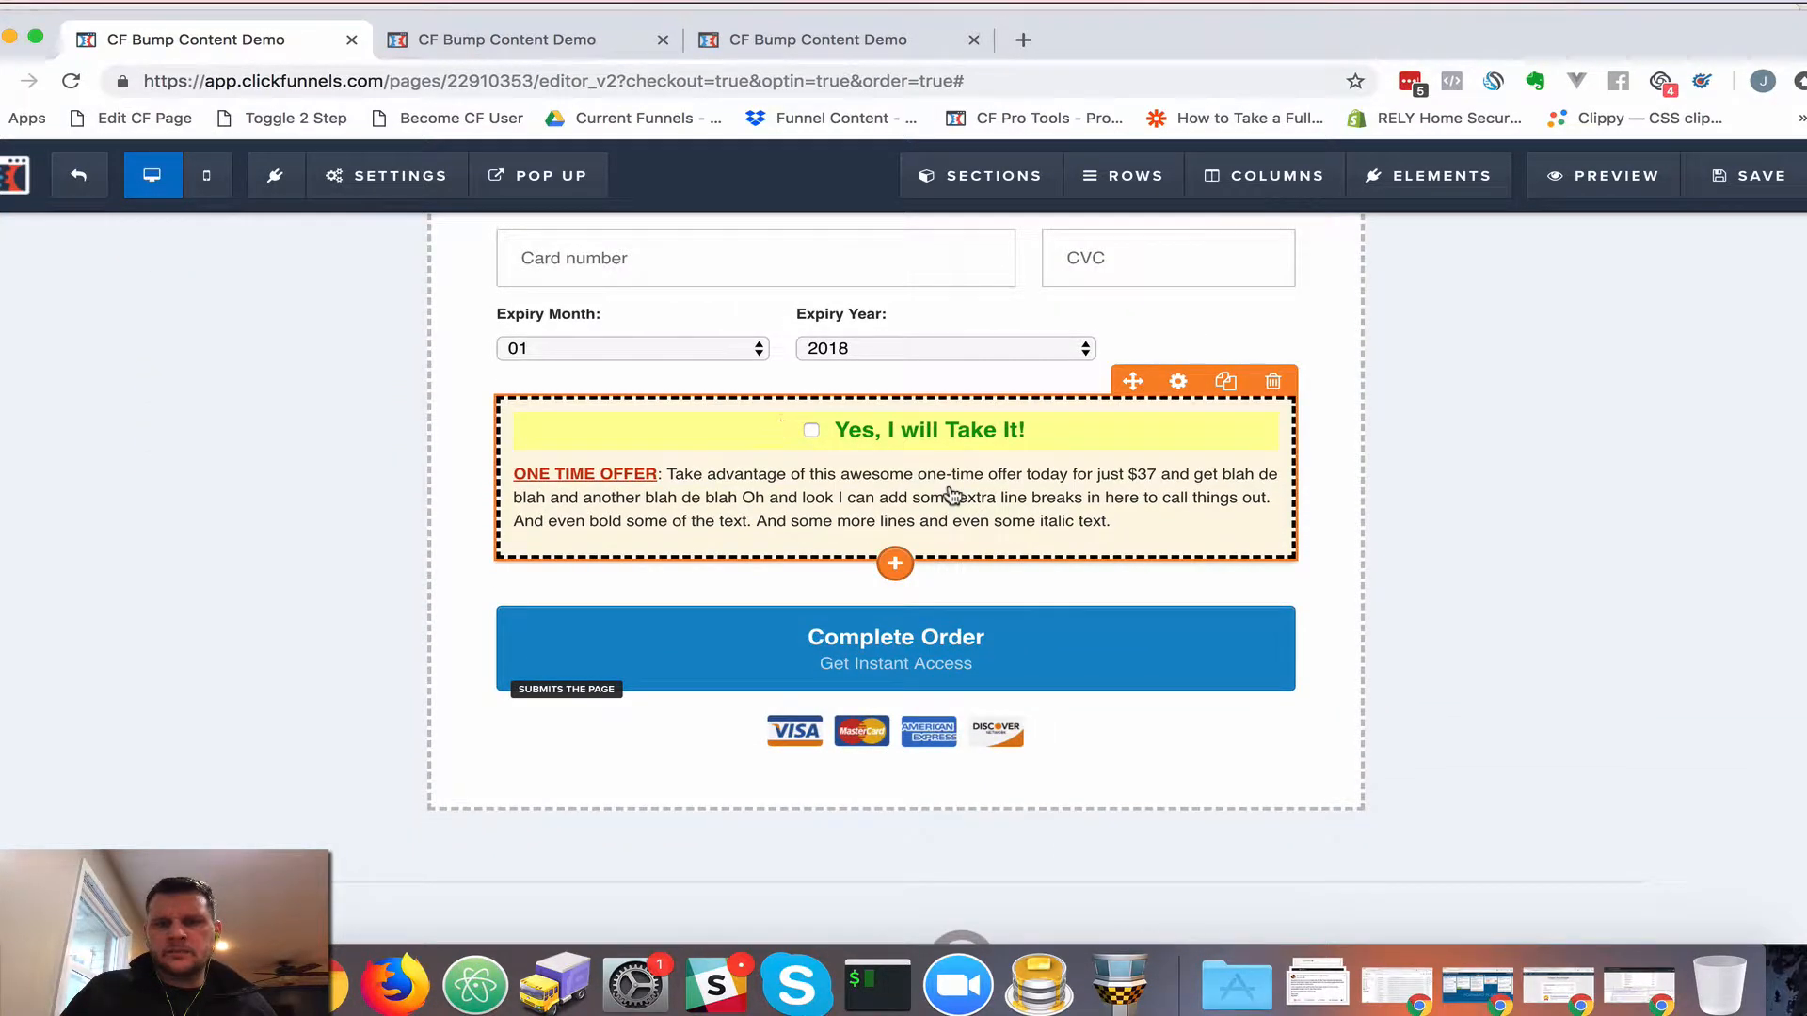
left_click(952, 496)
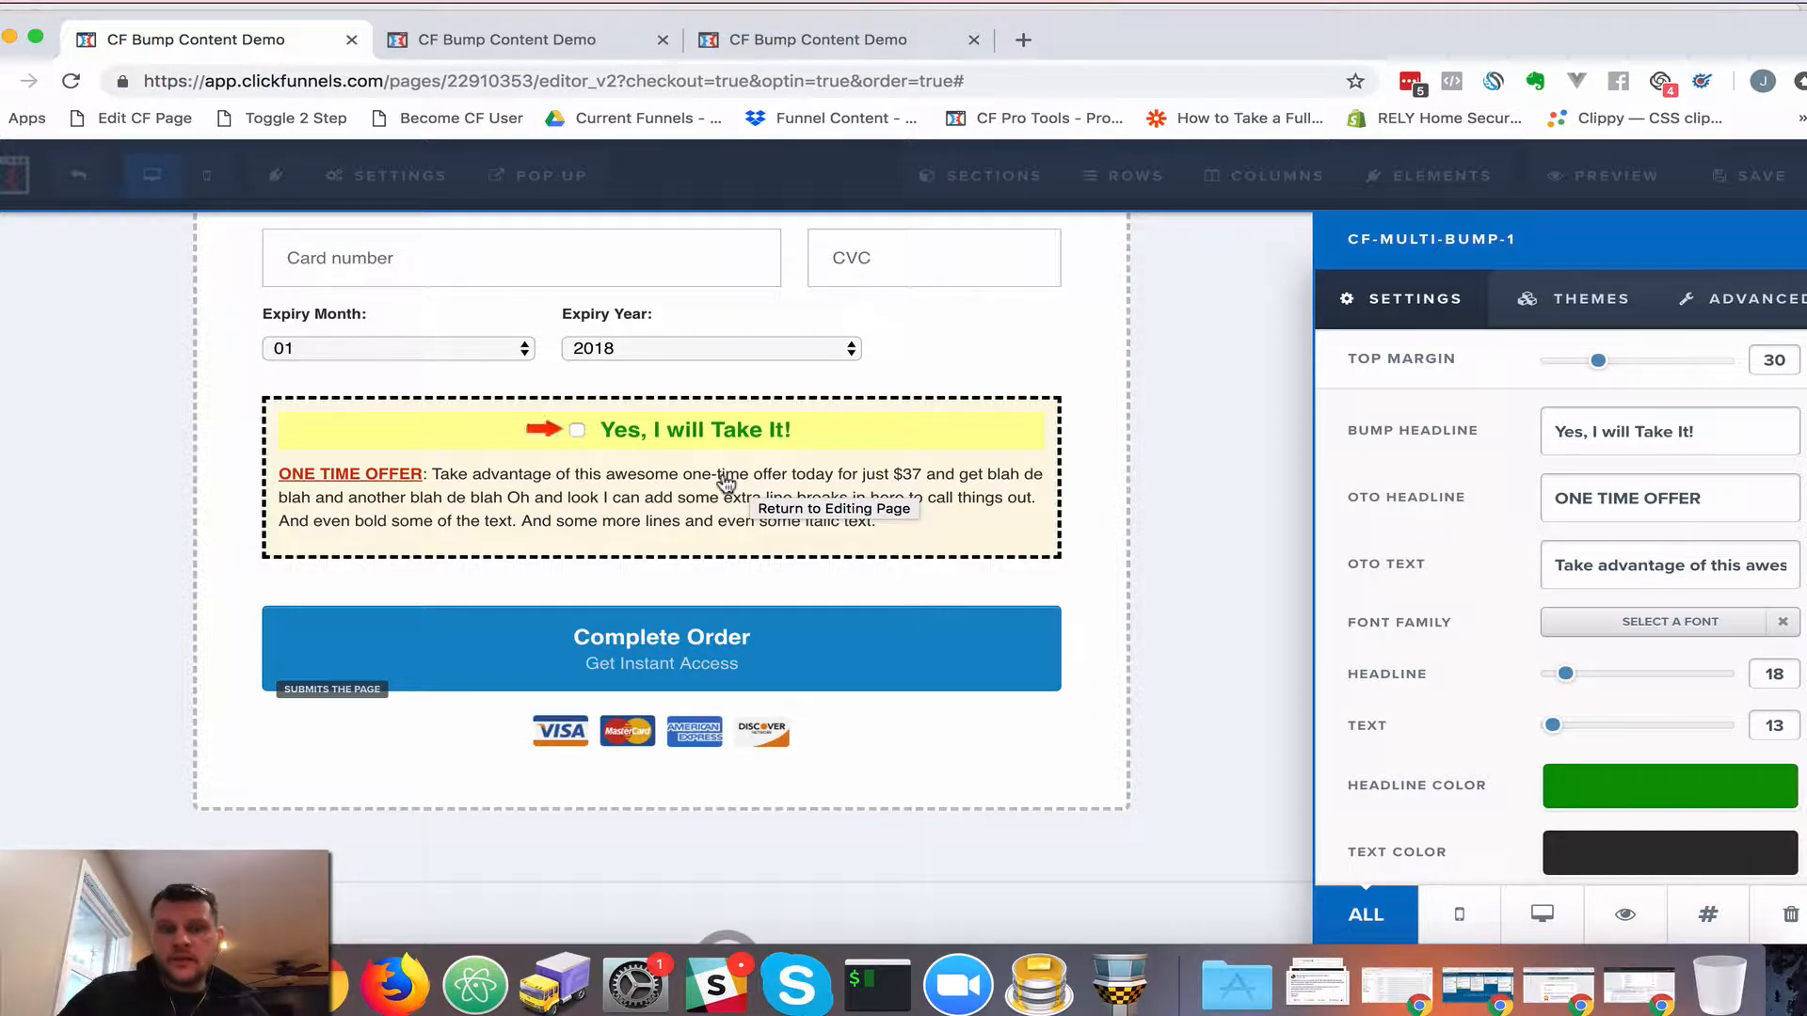
left_click(663, 490)
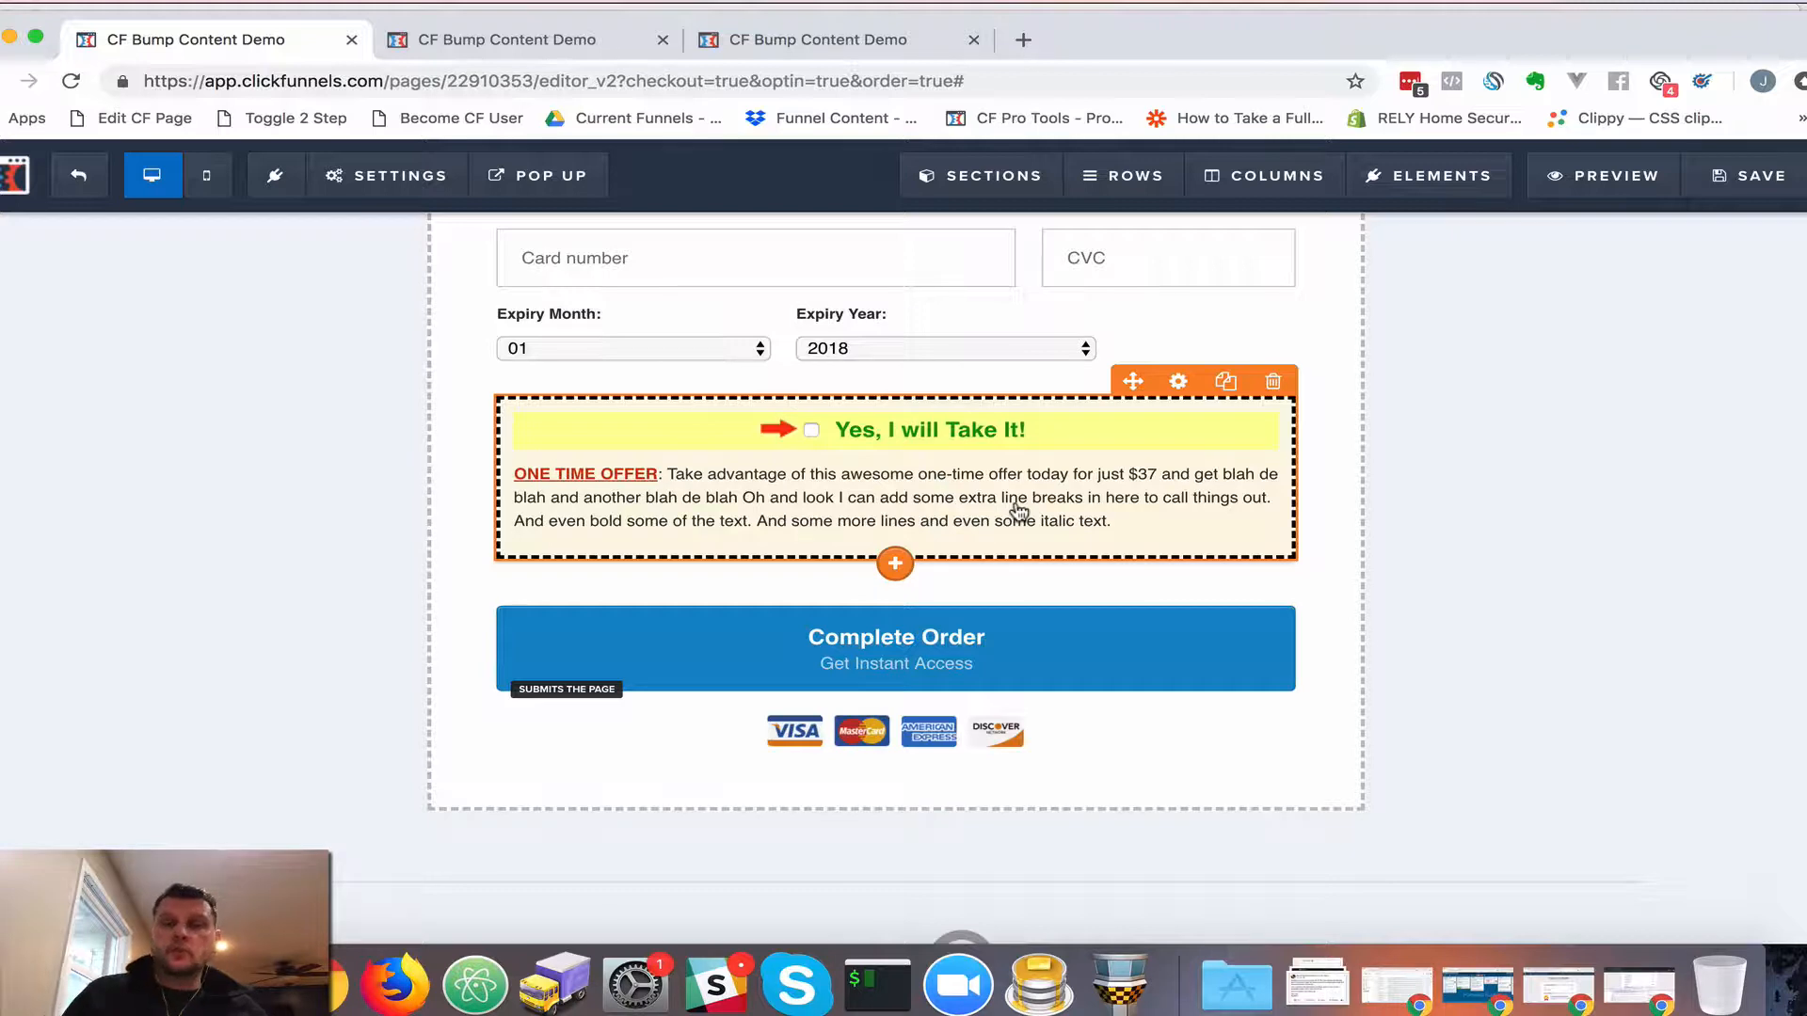
Insert a 2 Step Order form element below the bump box
left_click(895, 565)
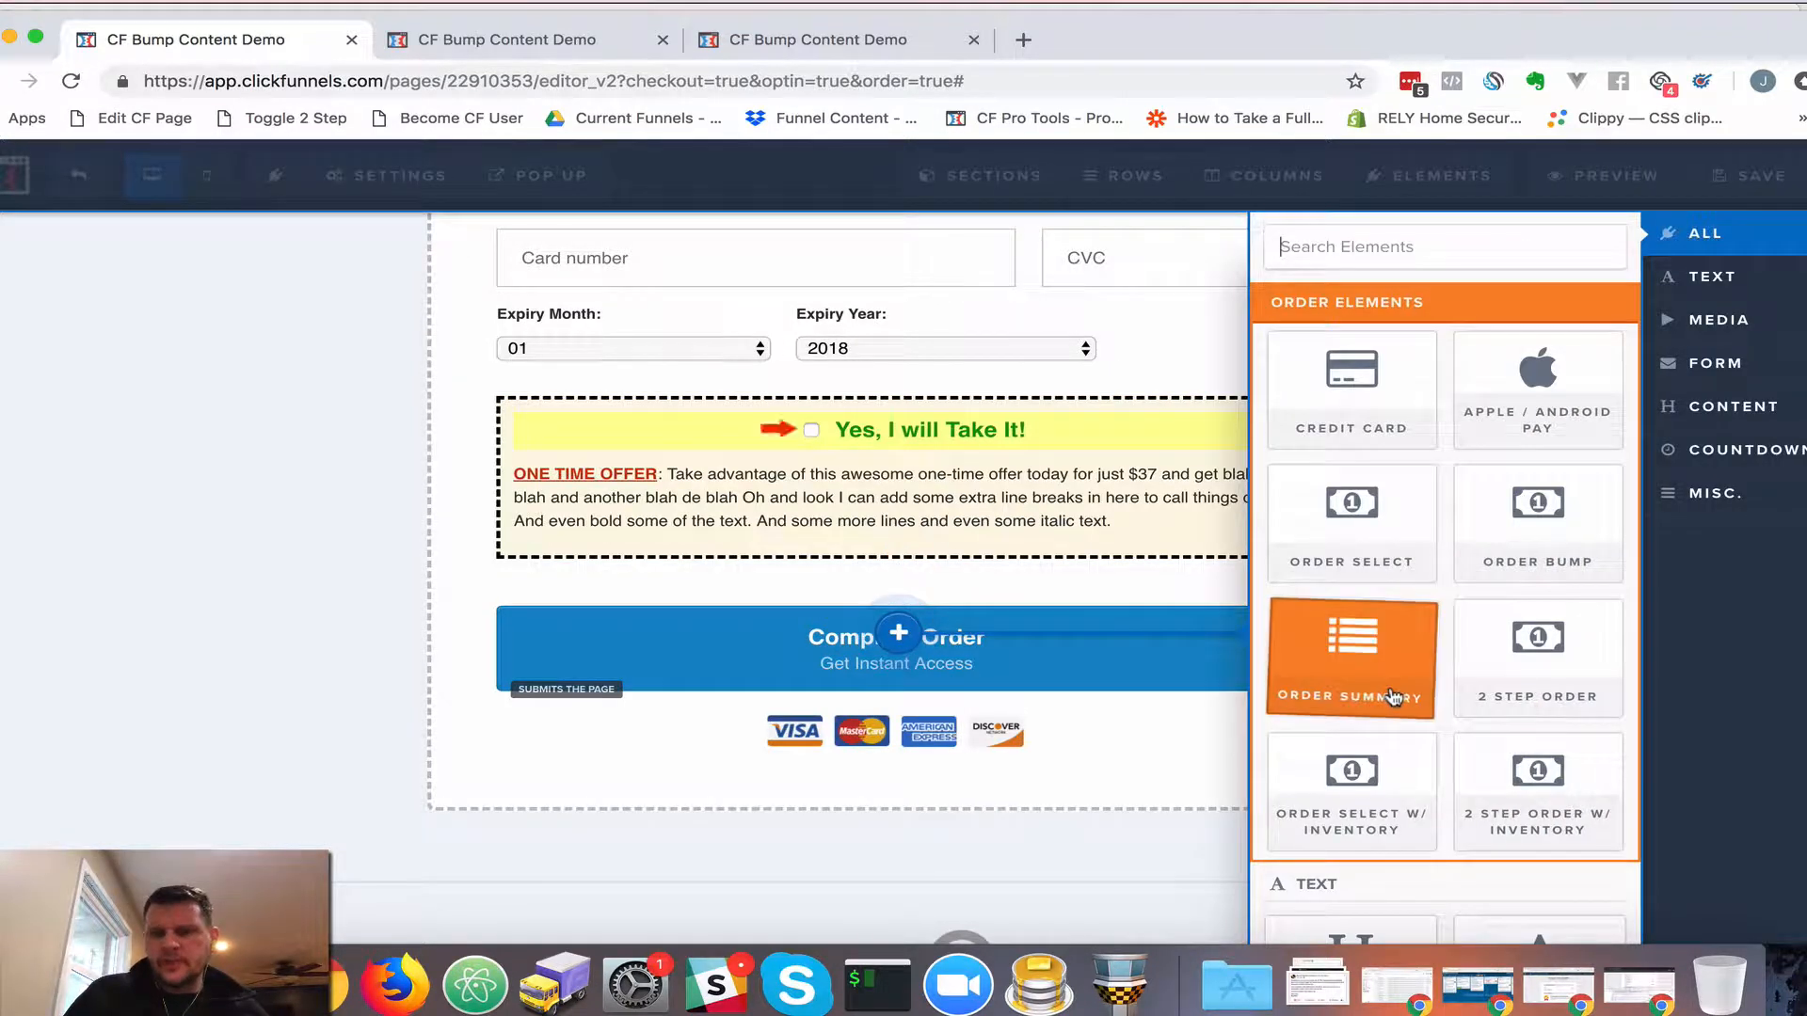
scroll(1391, 695, "down", 3)
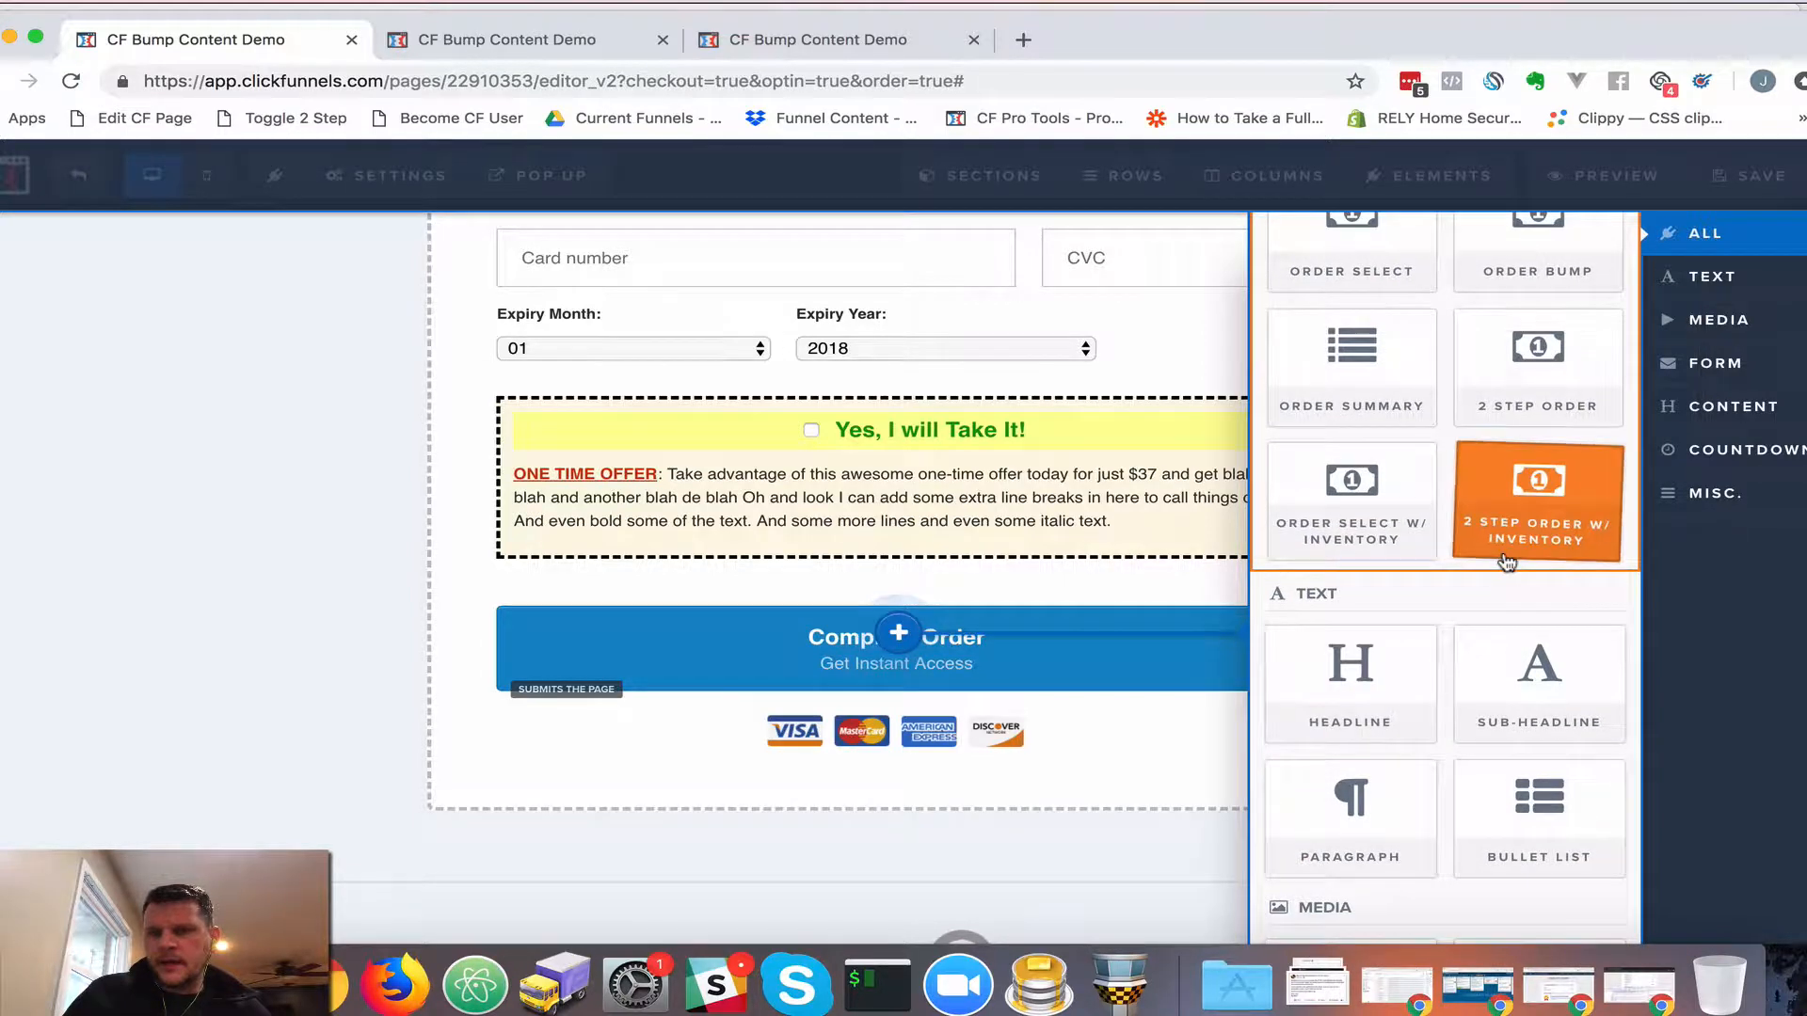
scroll(1504, 558, "up", 2)
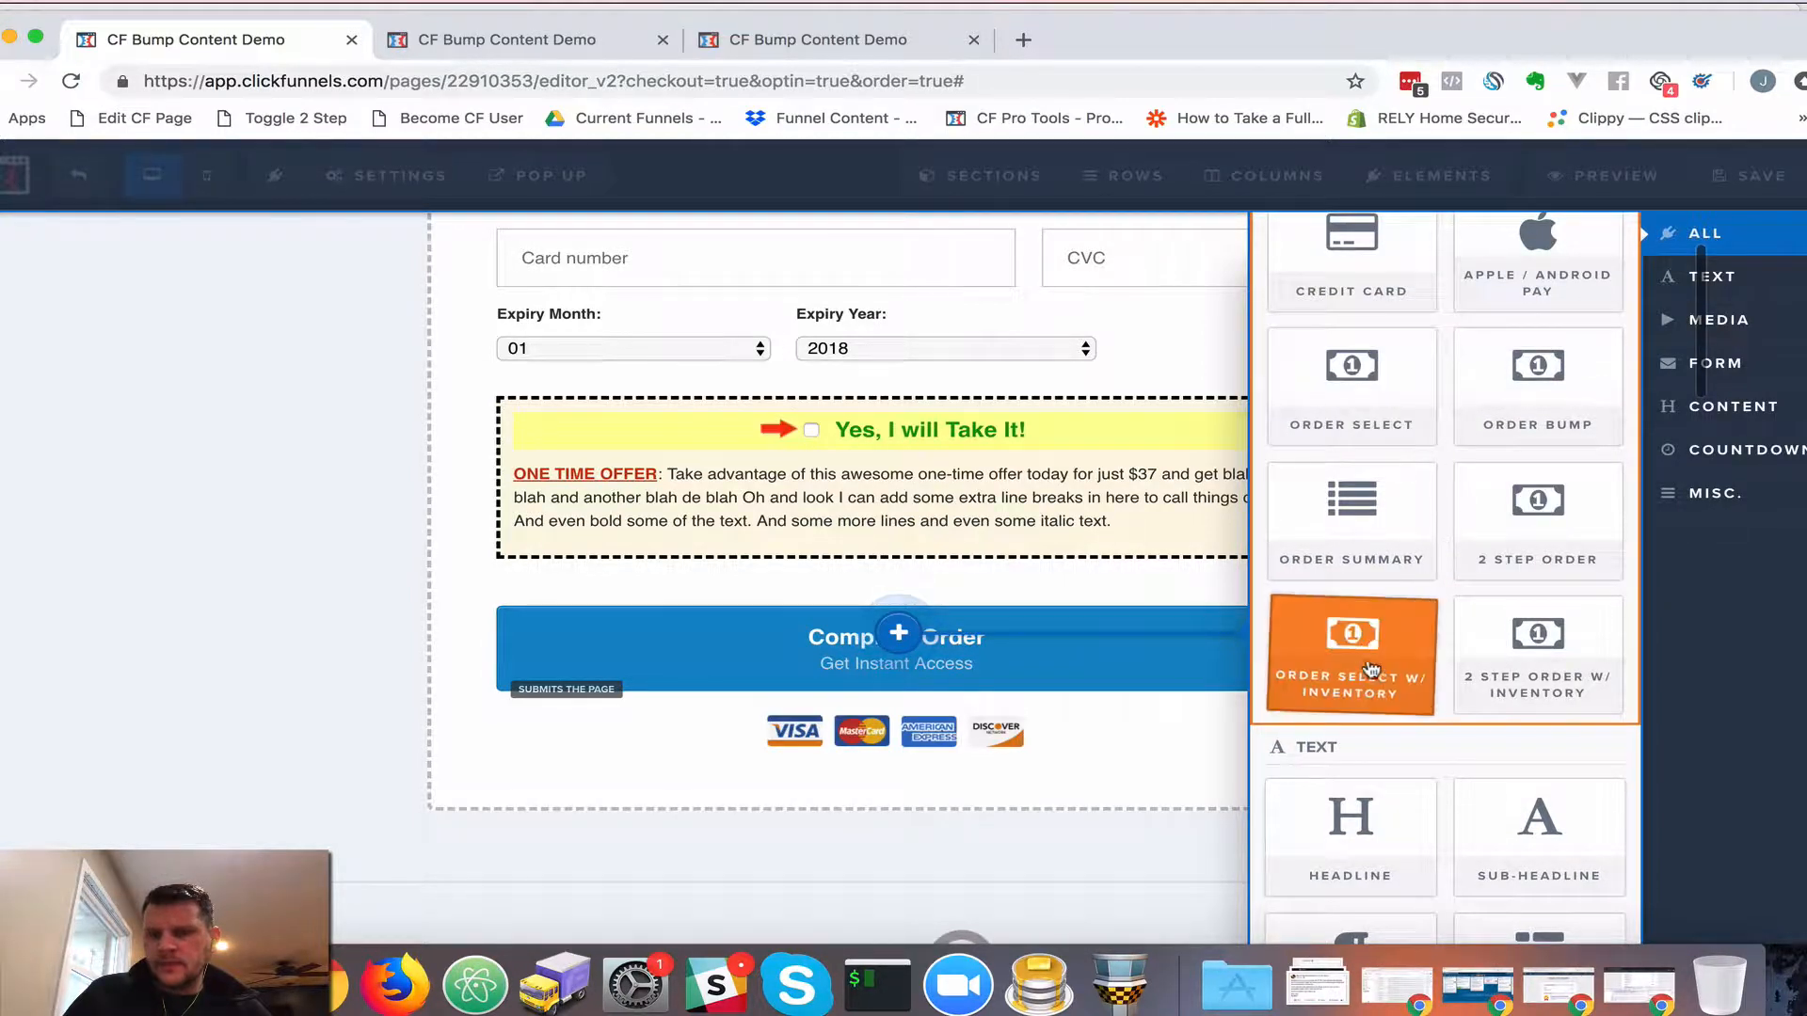
left_click(1545, 546)
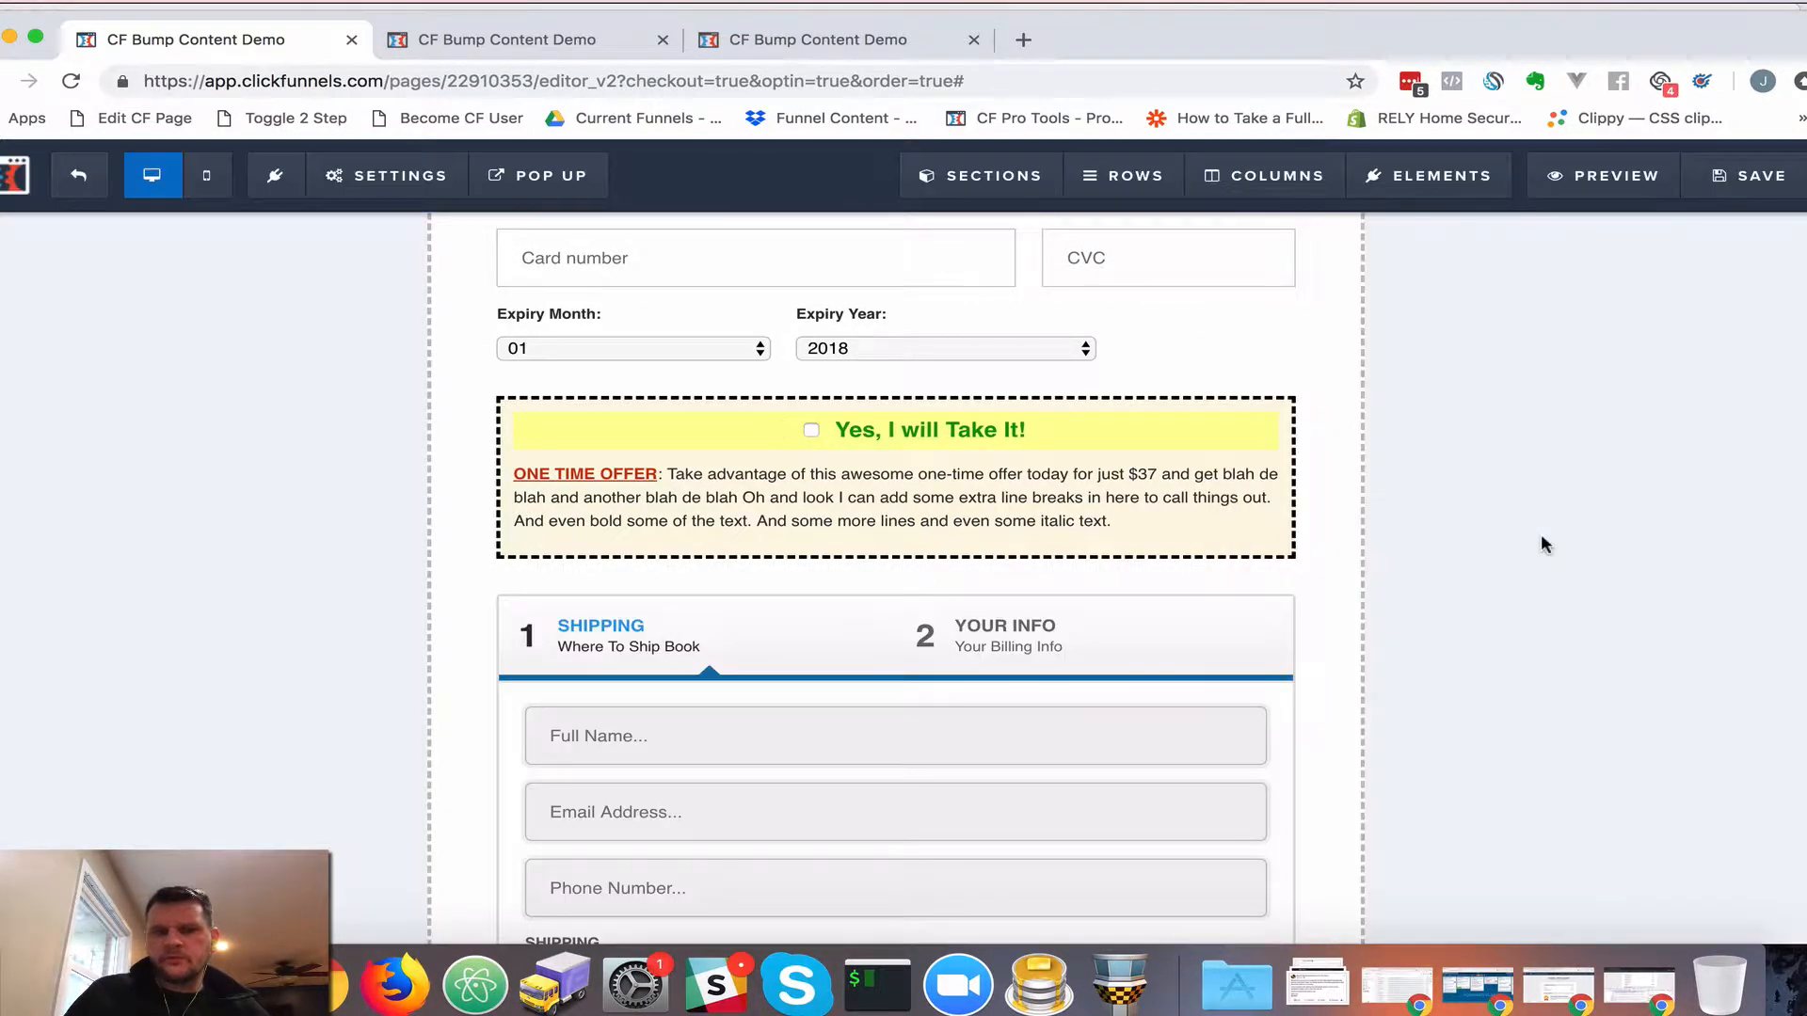
scroll(970, 640, "down", 3)
Inspect the two-step form's settings, previewing Step #2 and its one-time-offer text field
left_click(1120, 517)
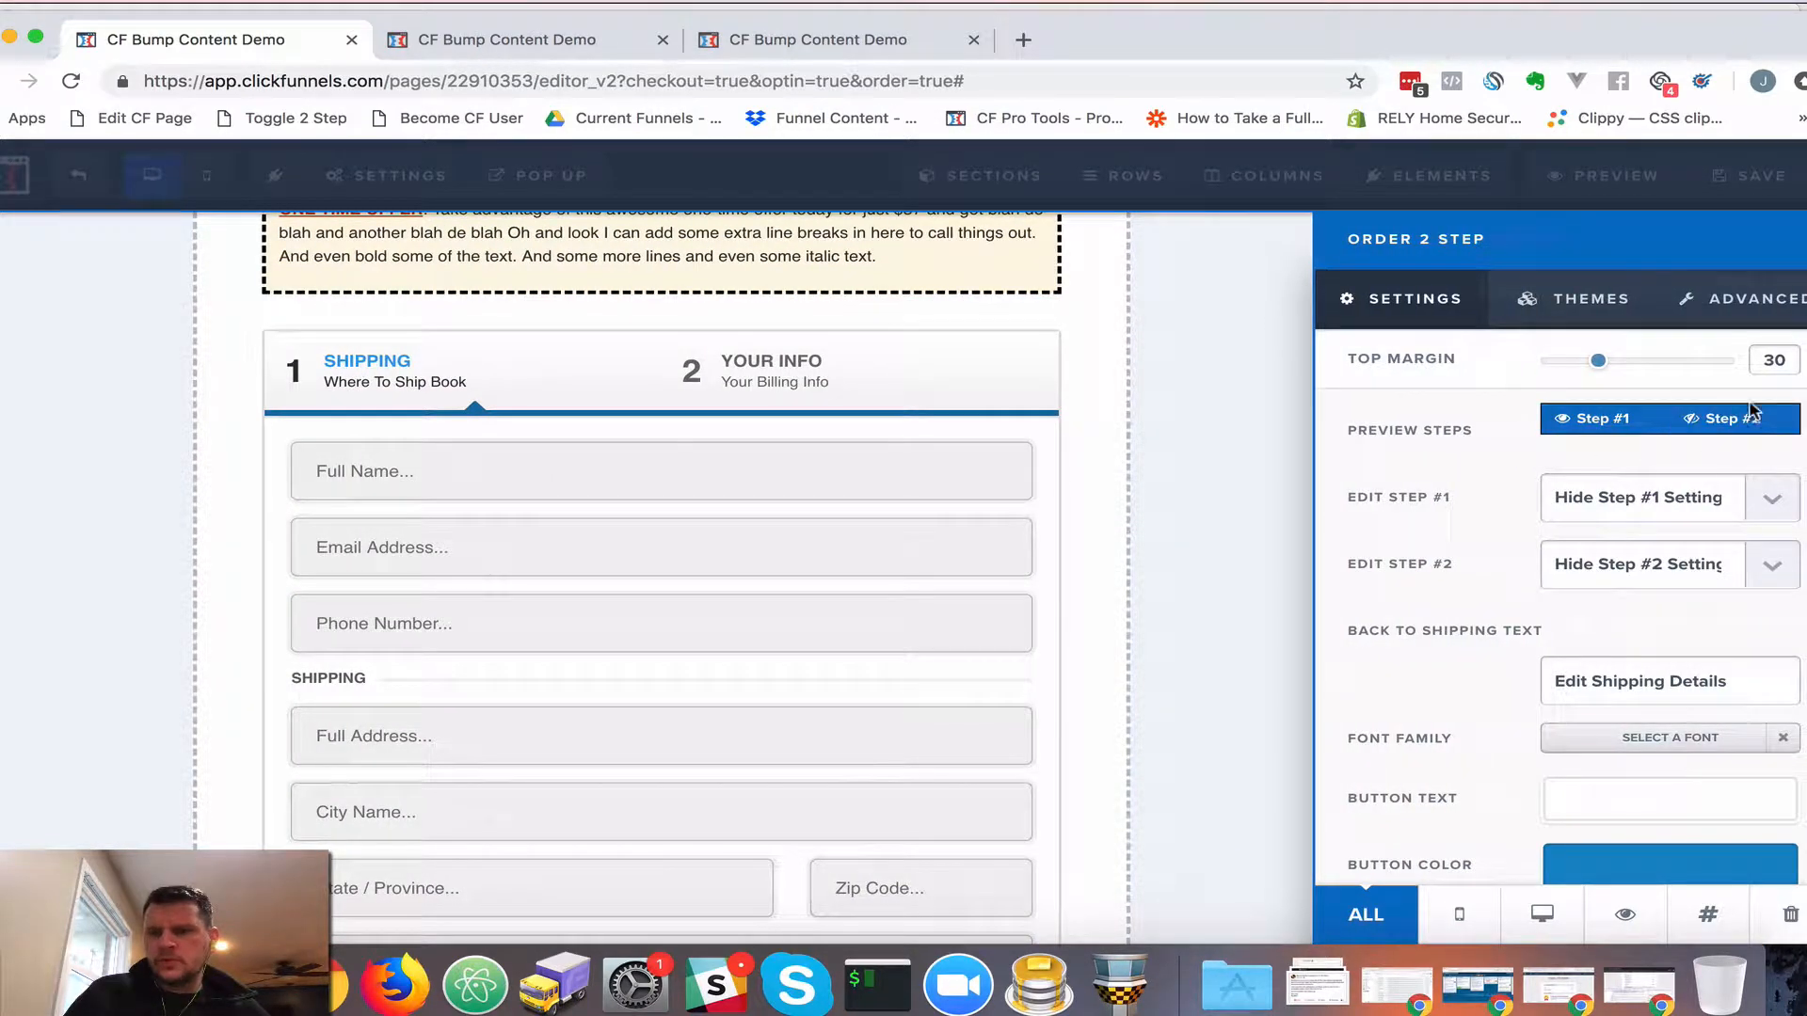
left_click(1732, 419)
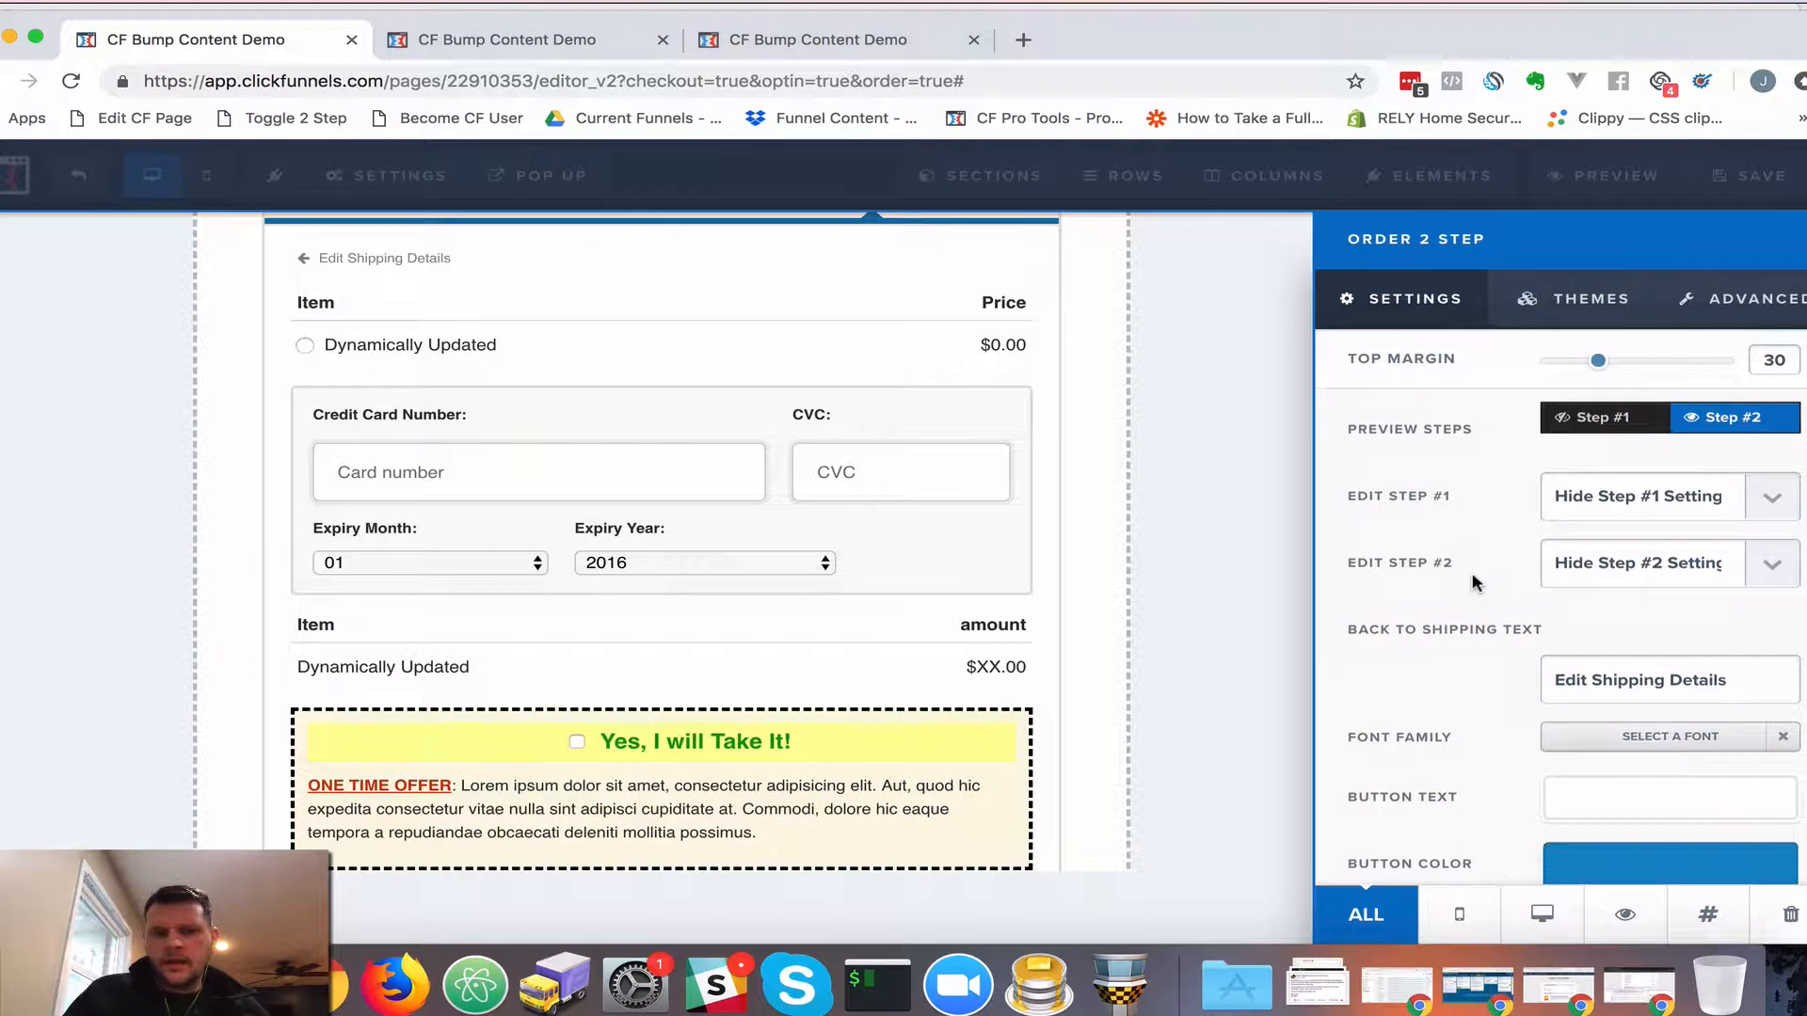
scroll(1506, 527, "down", 1)
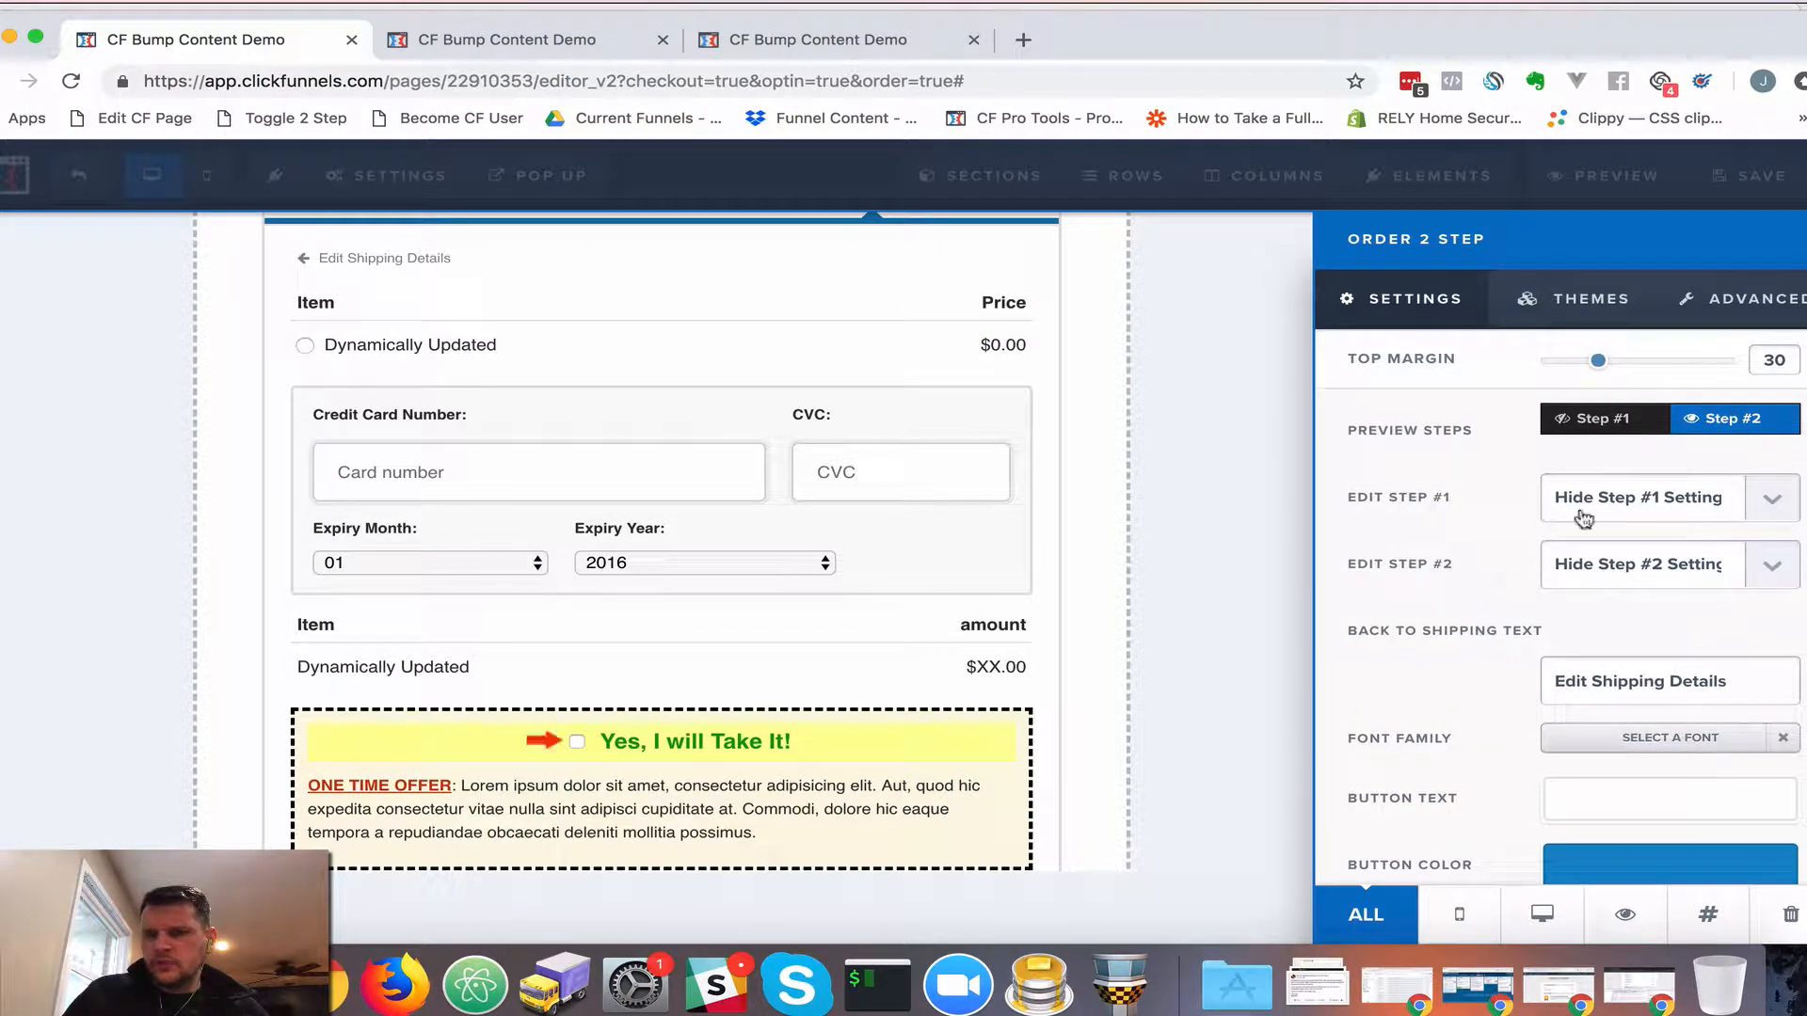
left_click(1613, 584)
left_click(1610, 593)
scroll(1459, 631, "down", 5)
scroll(1459, 631, "down", 10)
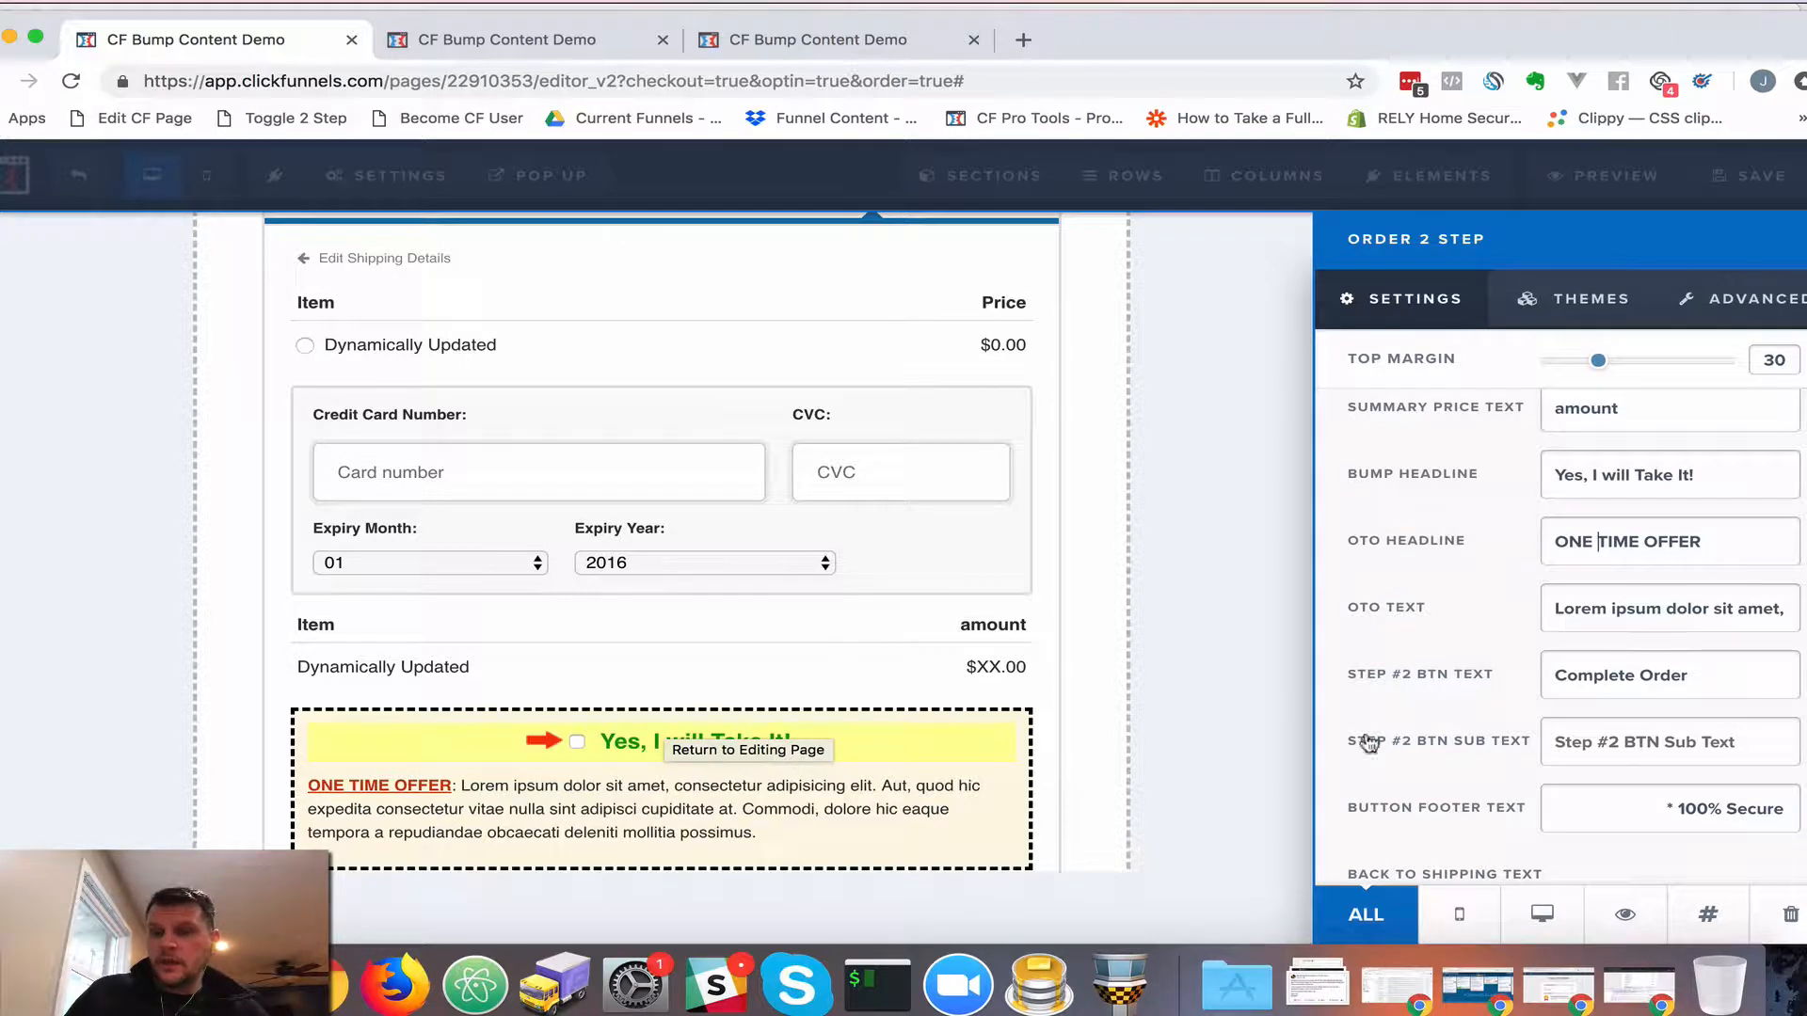
left_click(1608, 607)
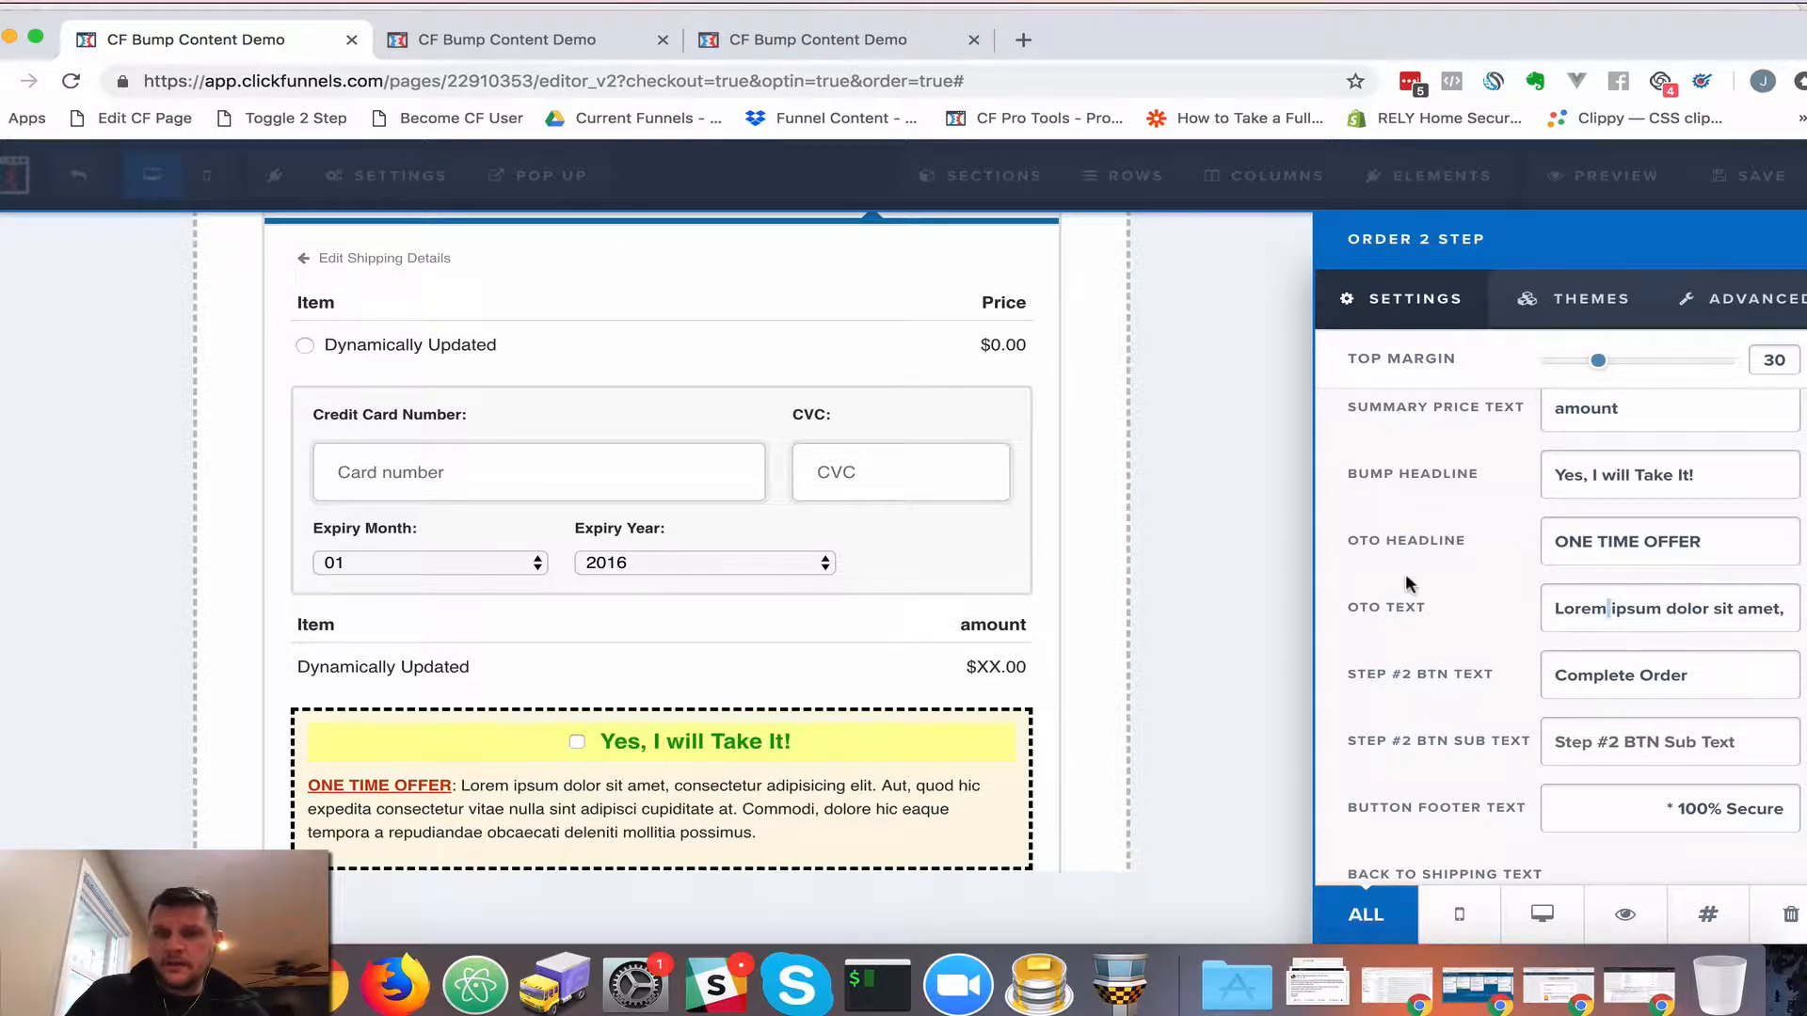
left_click(1228, 560)
scroll(972, 577, "up", 5)
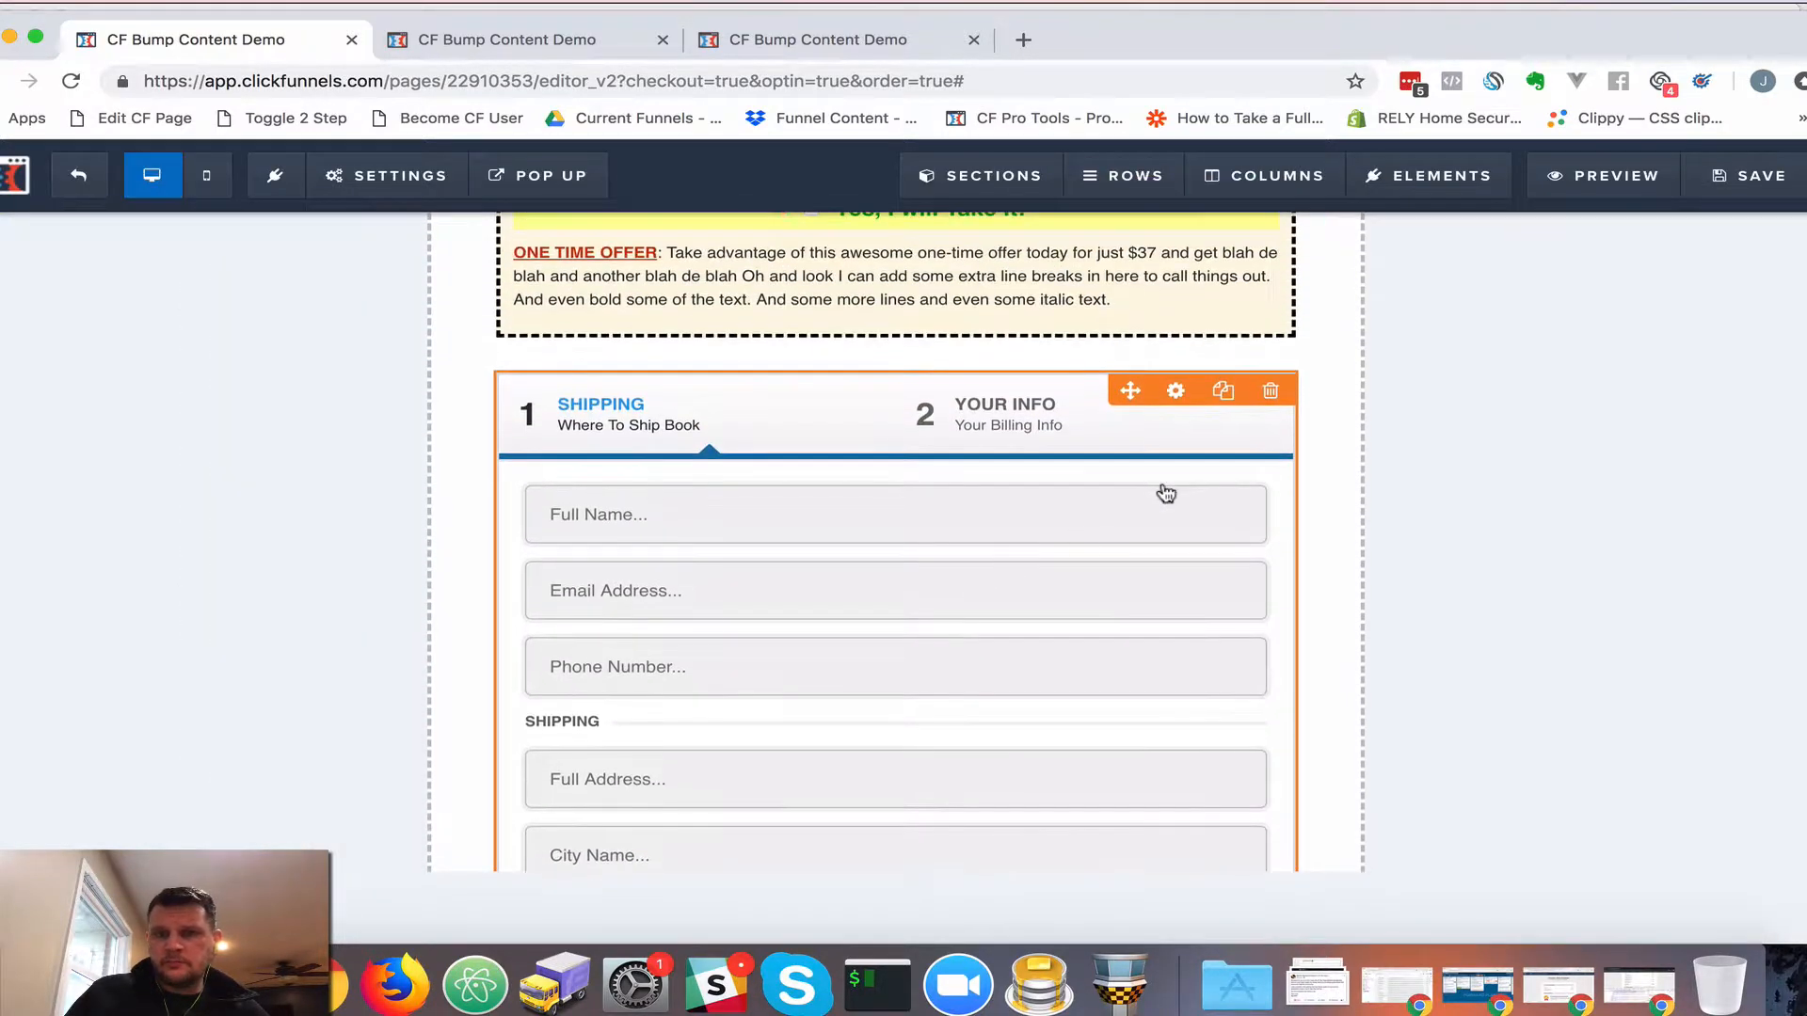
Delete the 2-step order element and check the bump now sits above Complete Order
left_click(1273, 391)
key("Return")
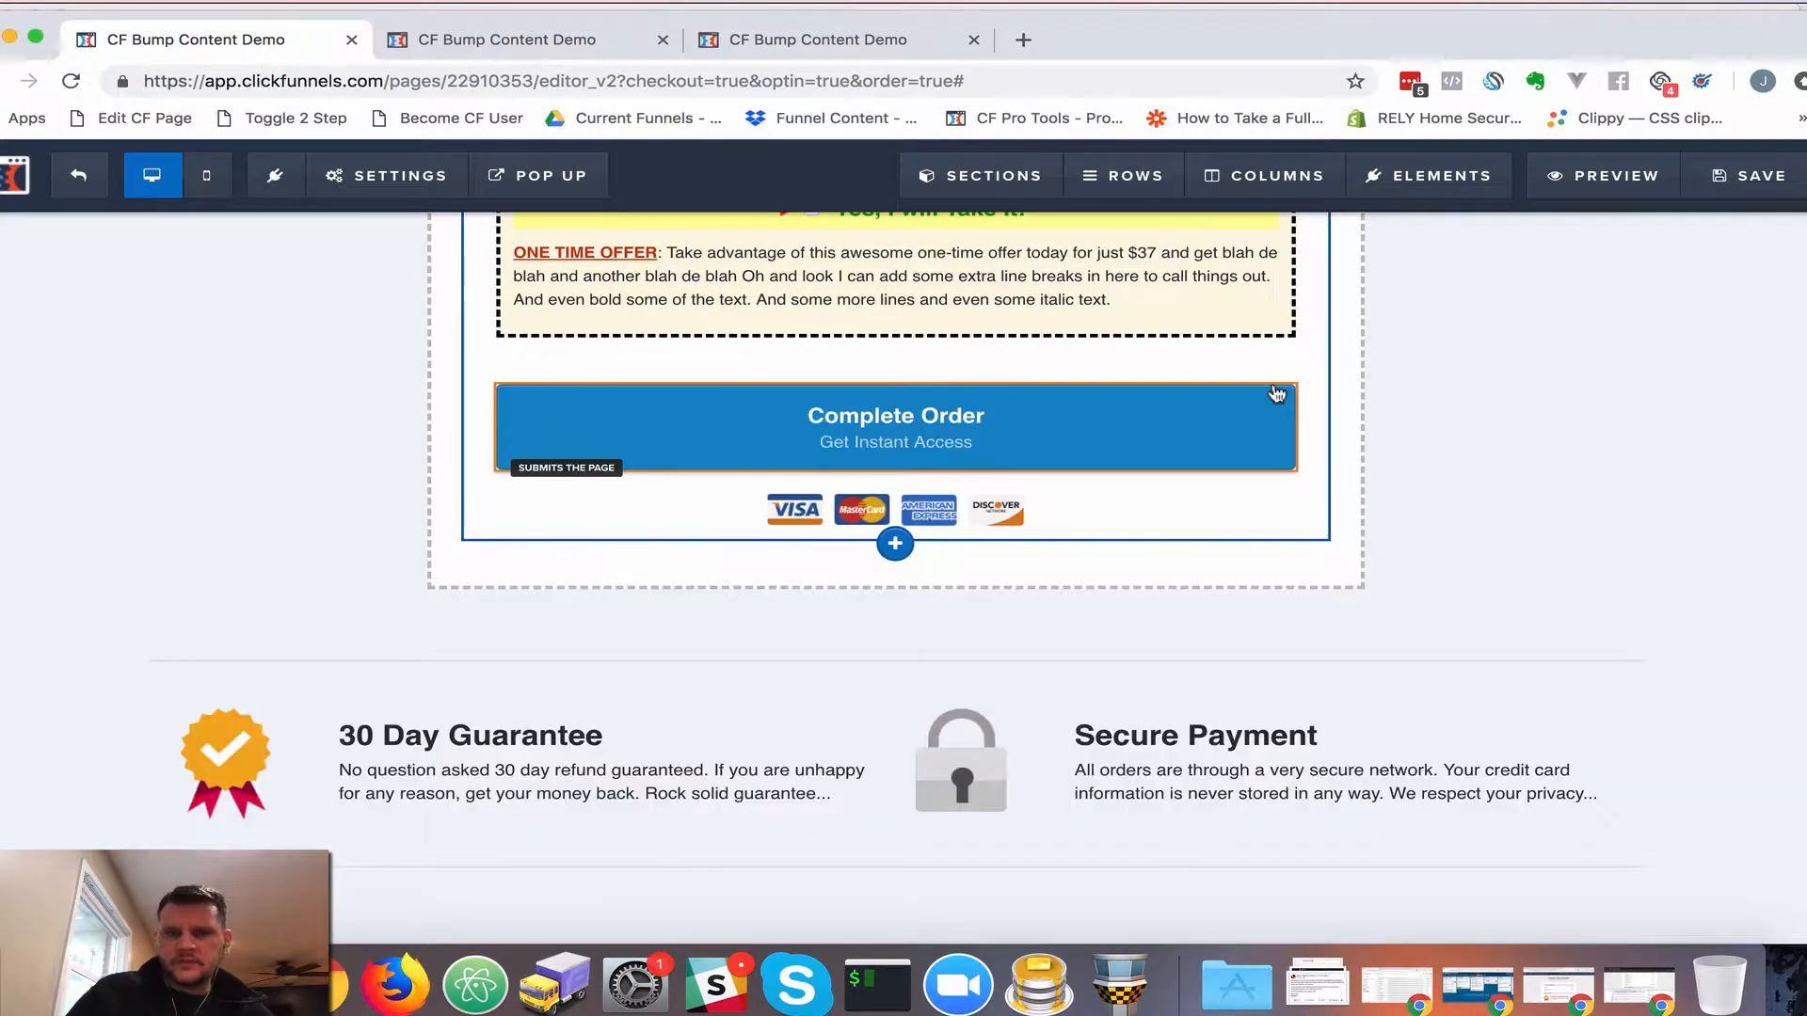
scroll(1150, 404, "up", 2)
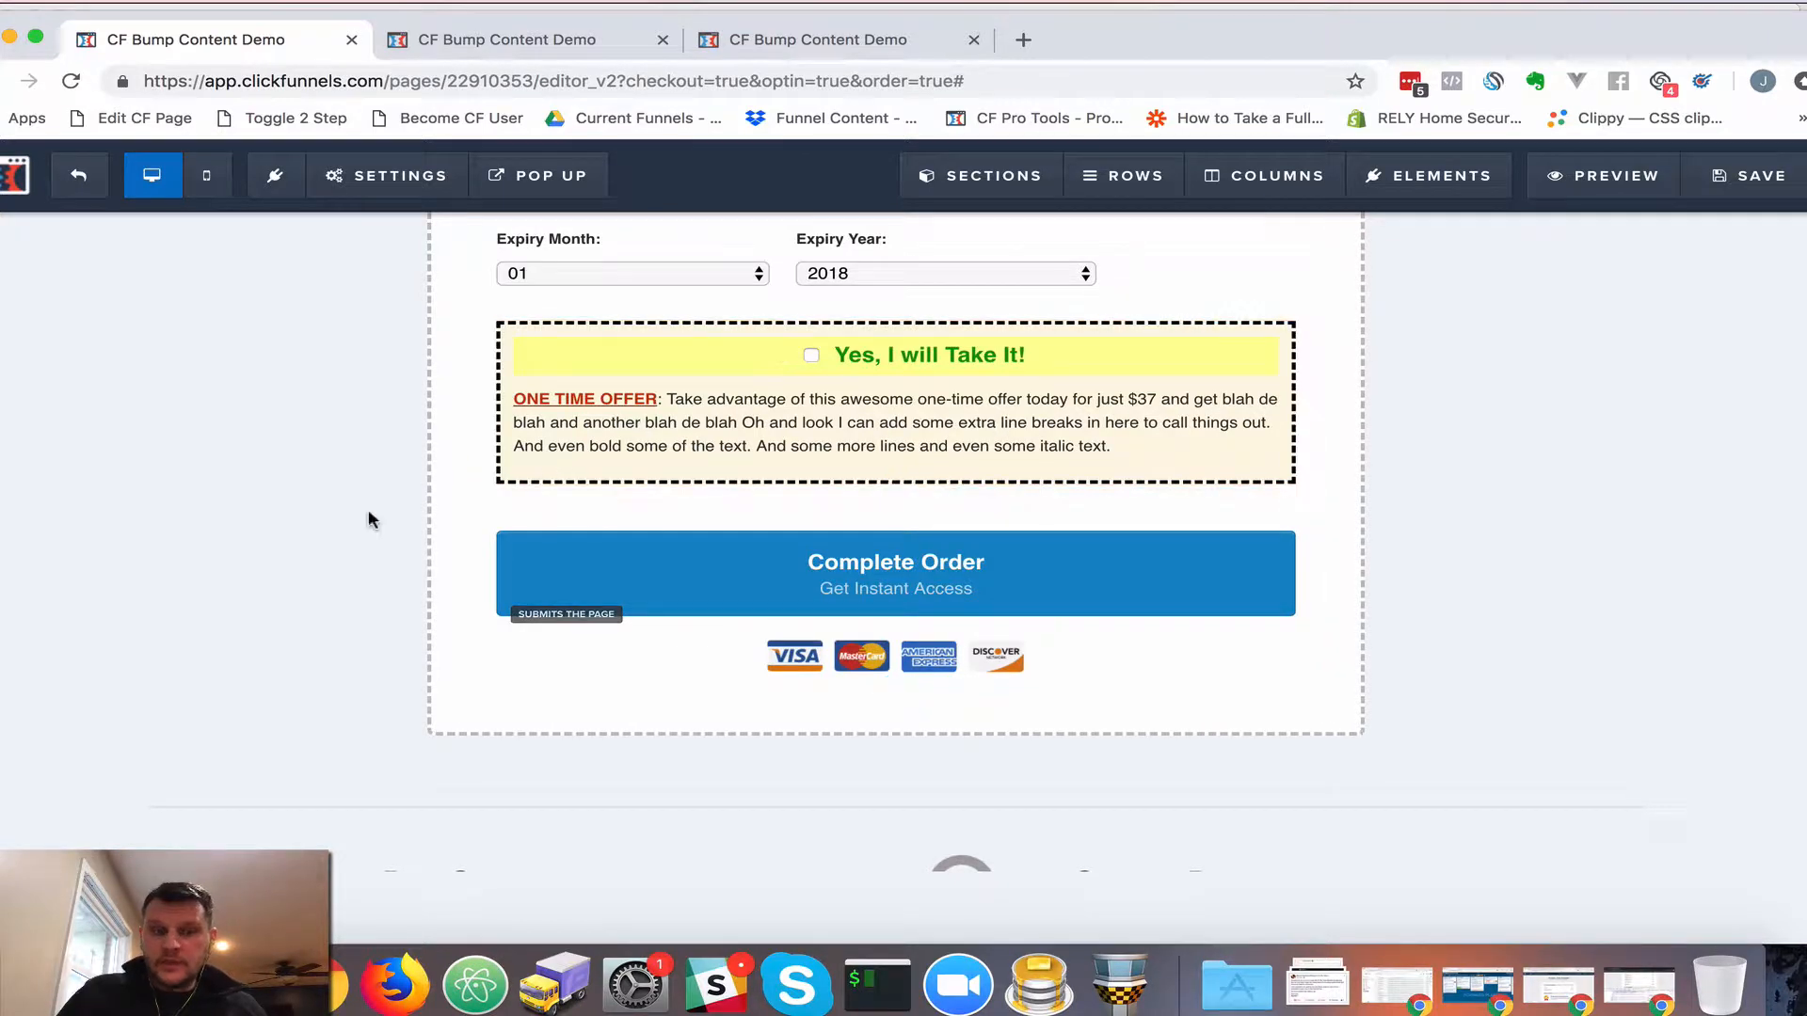
scroll(369, 511, "down", 8)
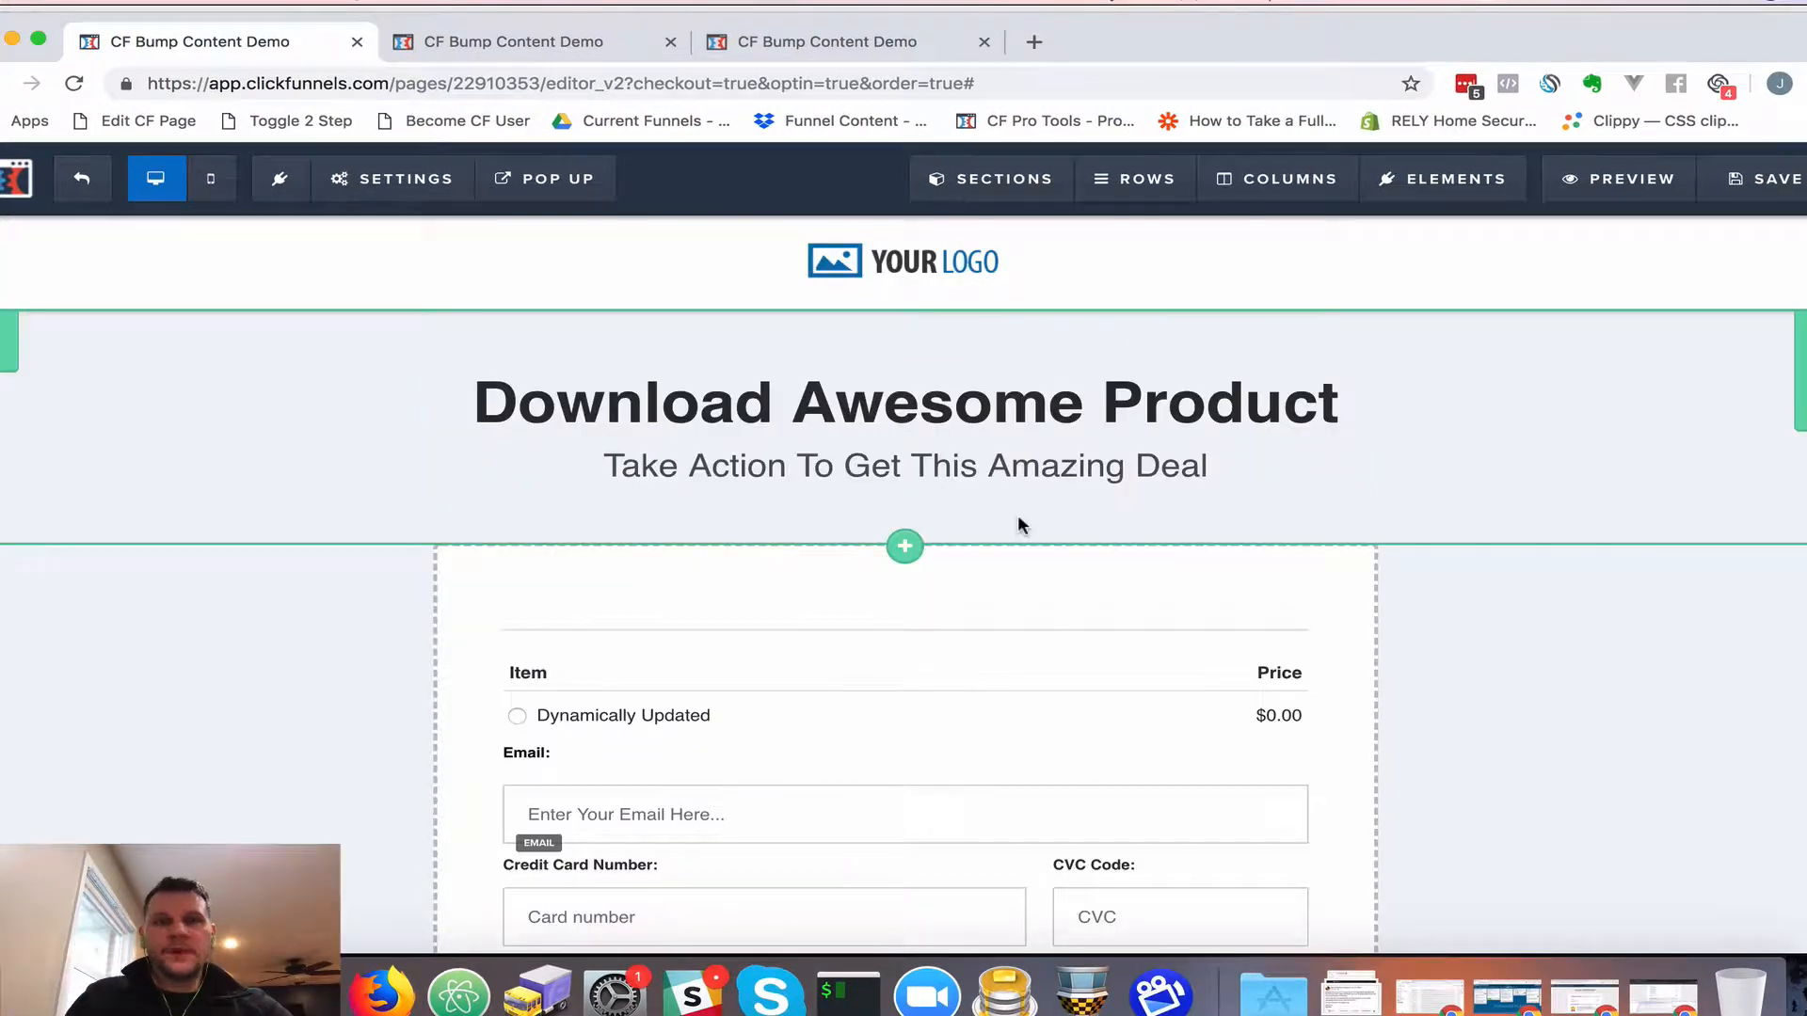
Use Sections > Add Section to place a Small layout section below the footer
scroll(1021, 653, "down", 15)
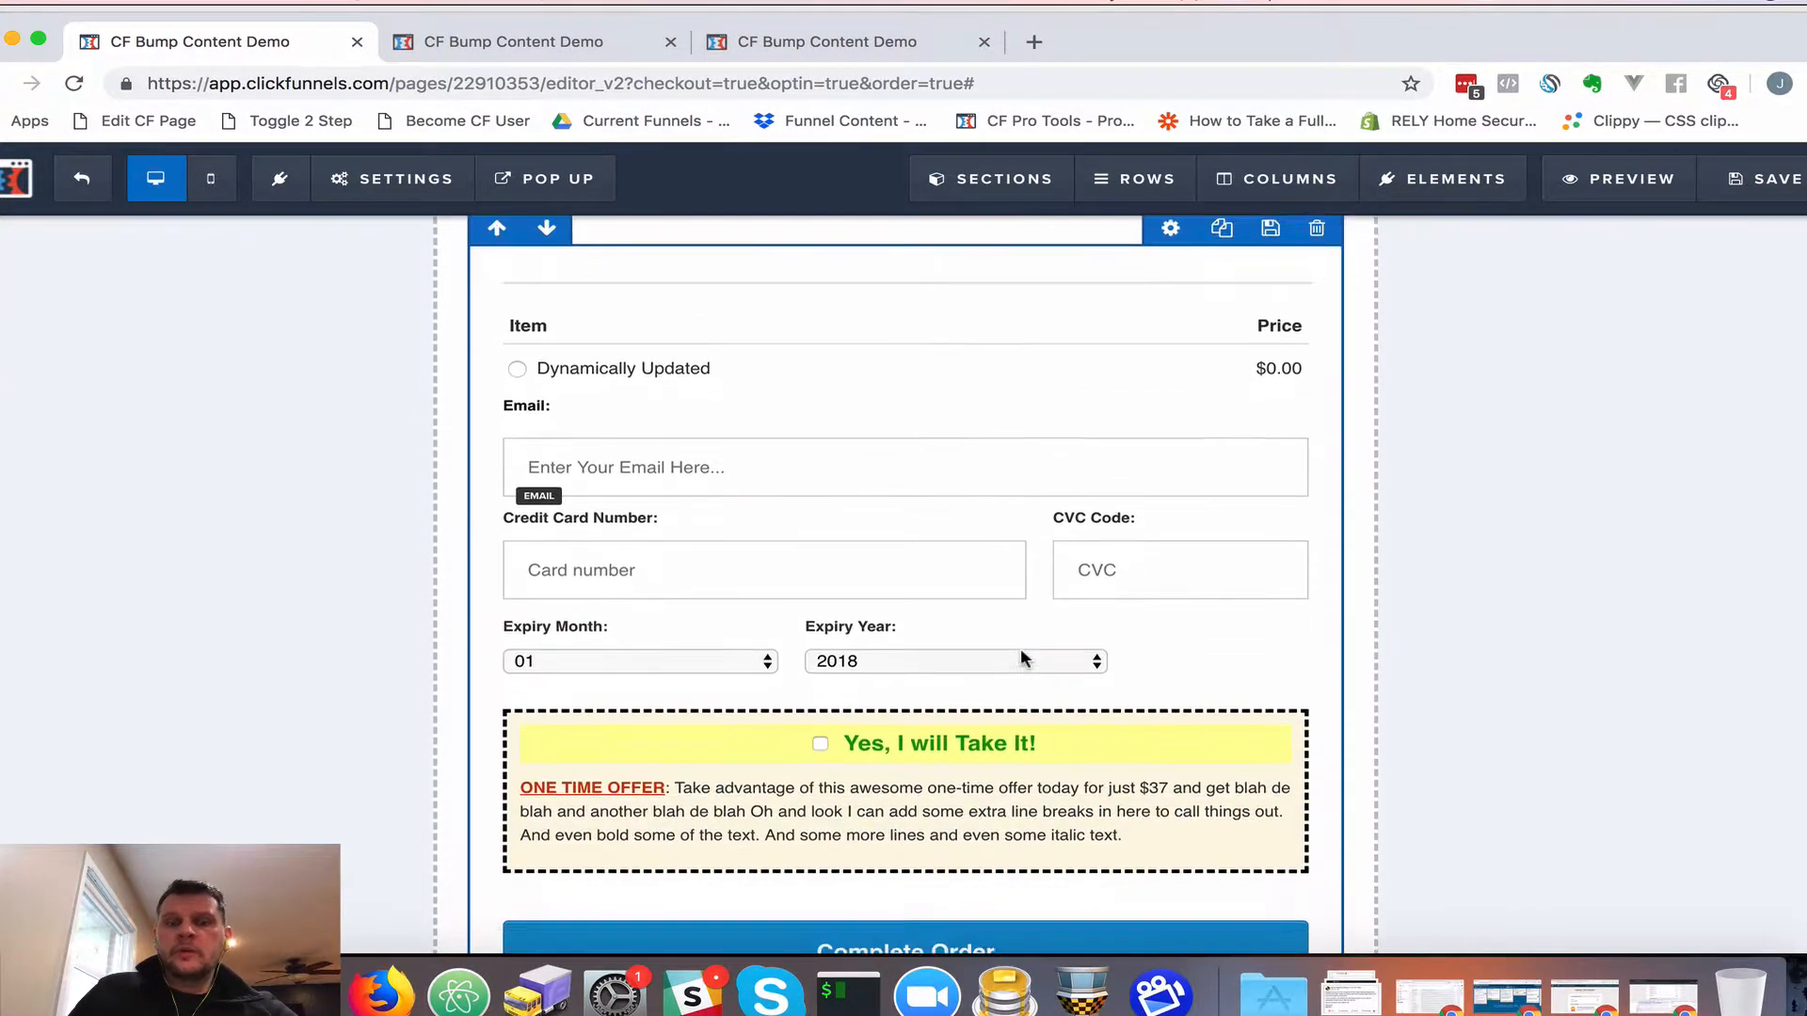
scroll(764, 581, "up", 4)
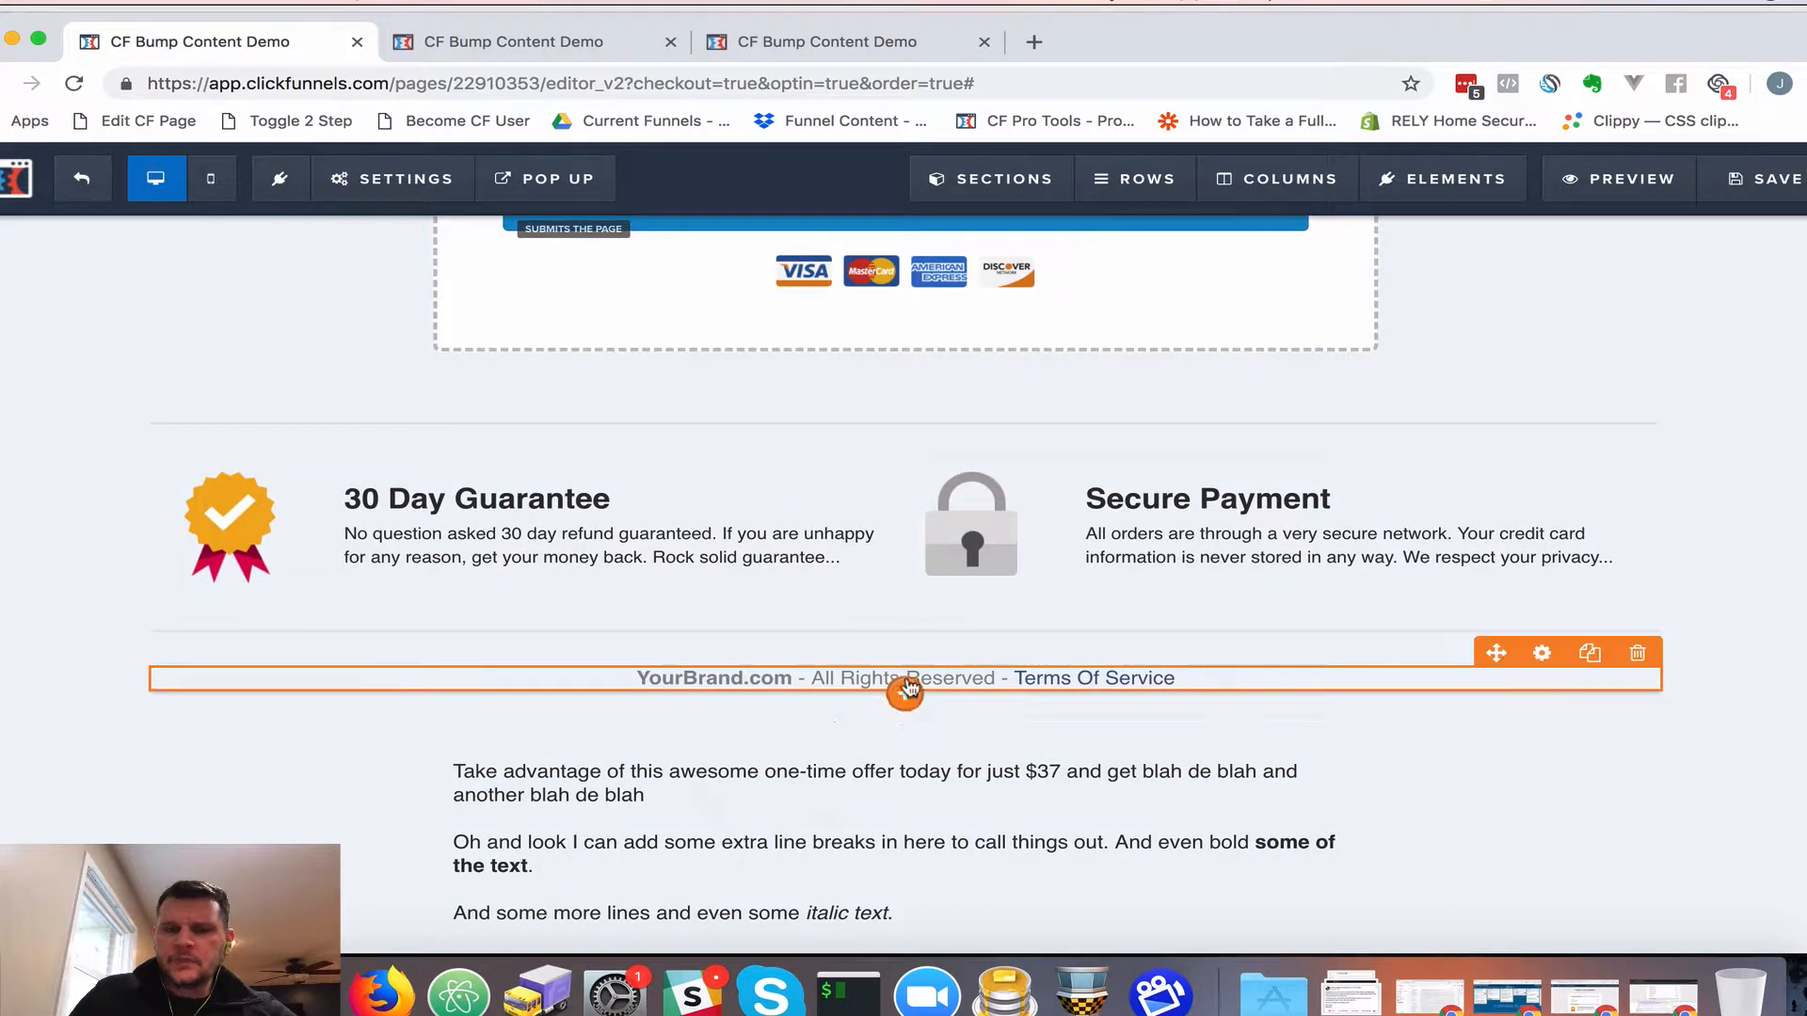
scroll(904, 565, "down", 3)
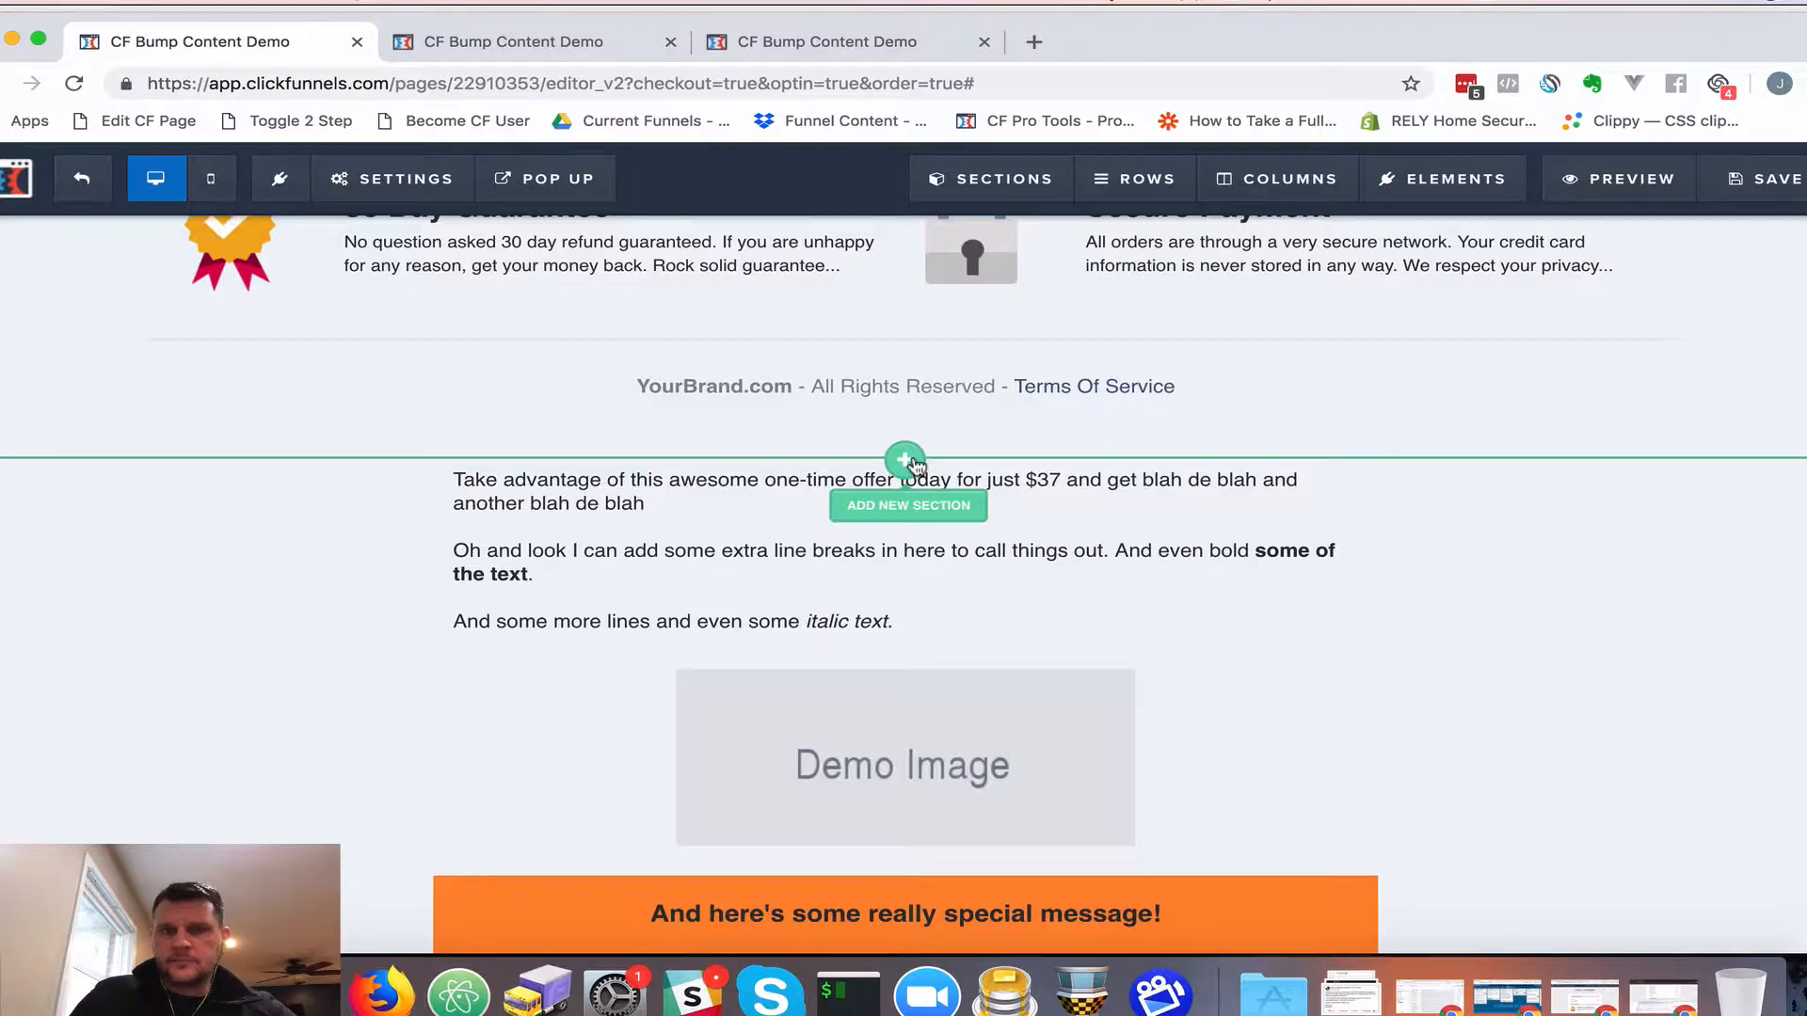
mouse_move(980, 184)
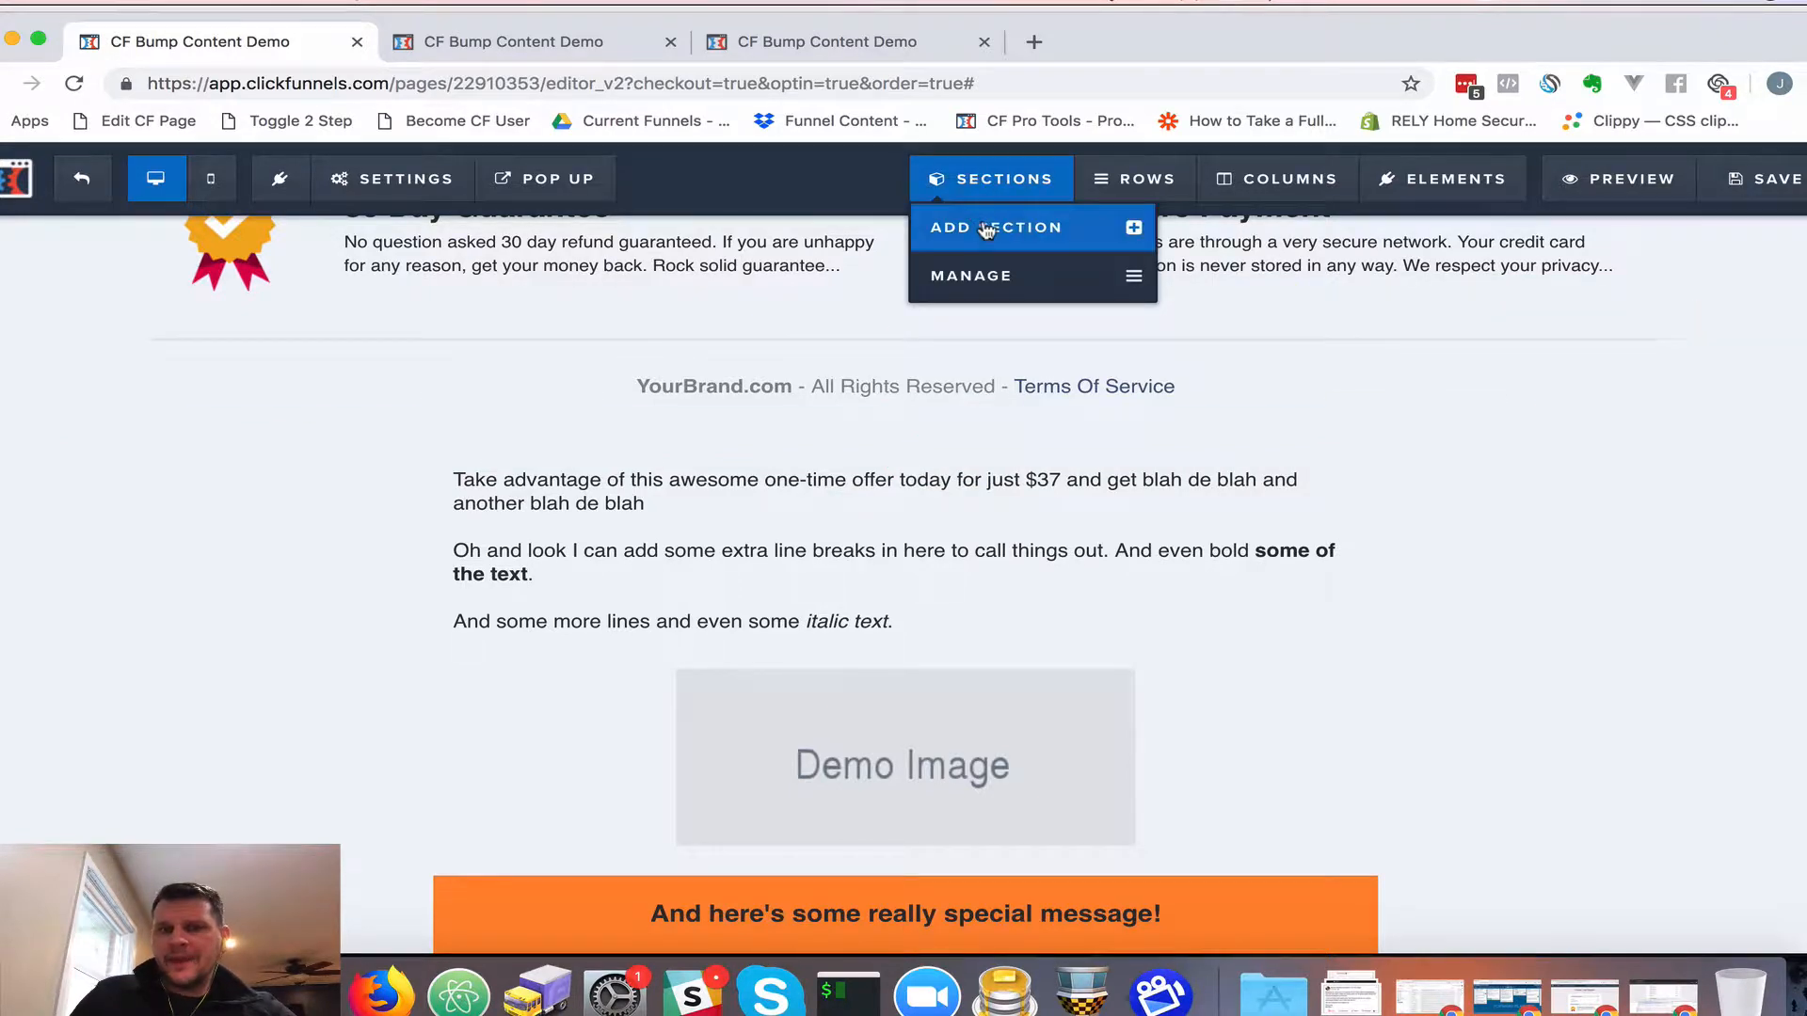
left_click(980, 228)
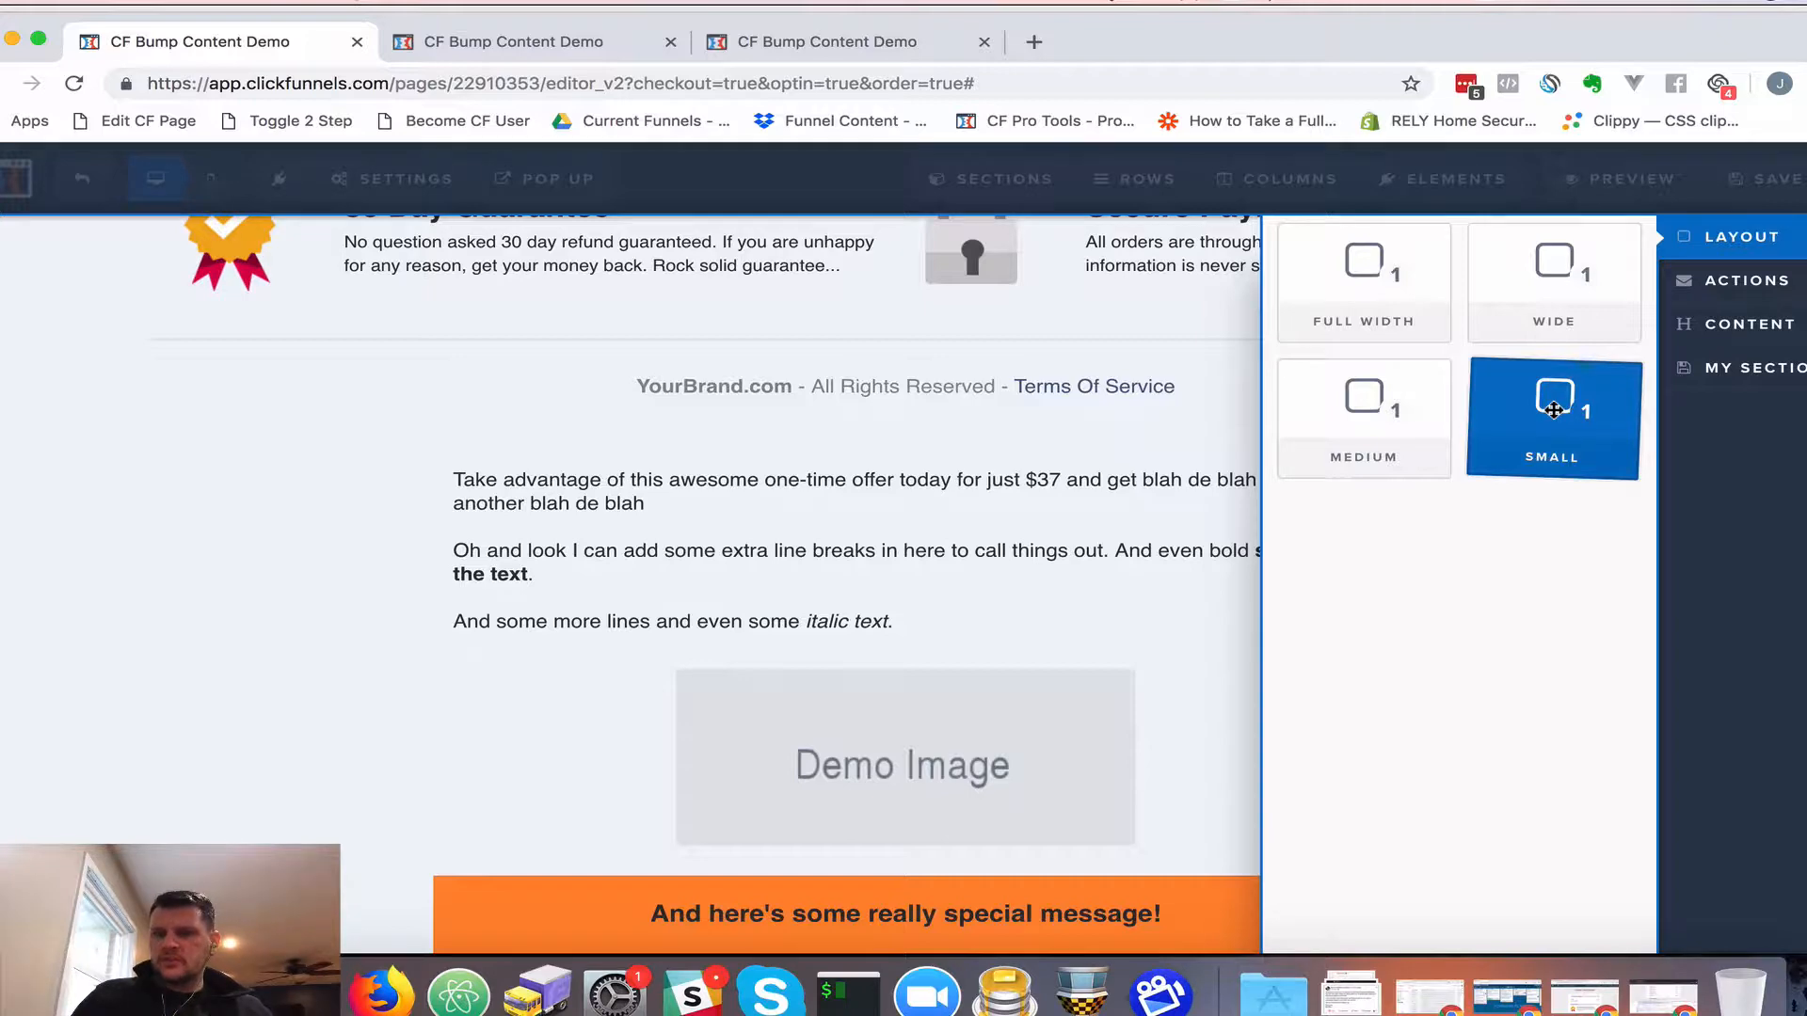
left_click_drag(1554, 411, 898, 764)
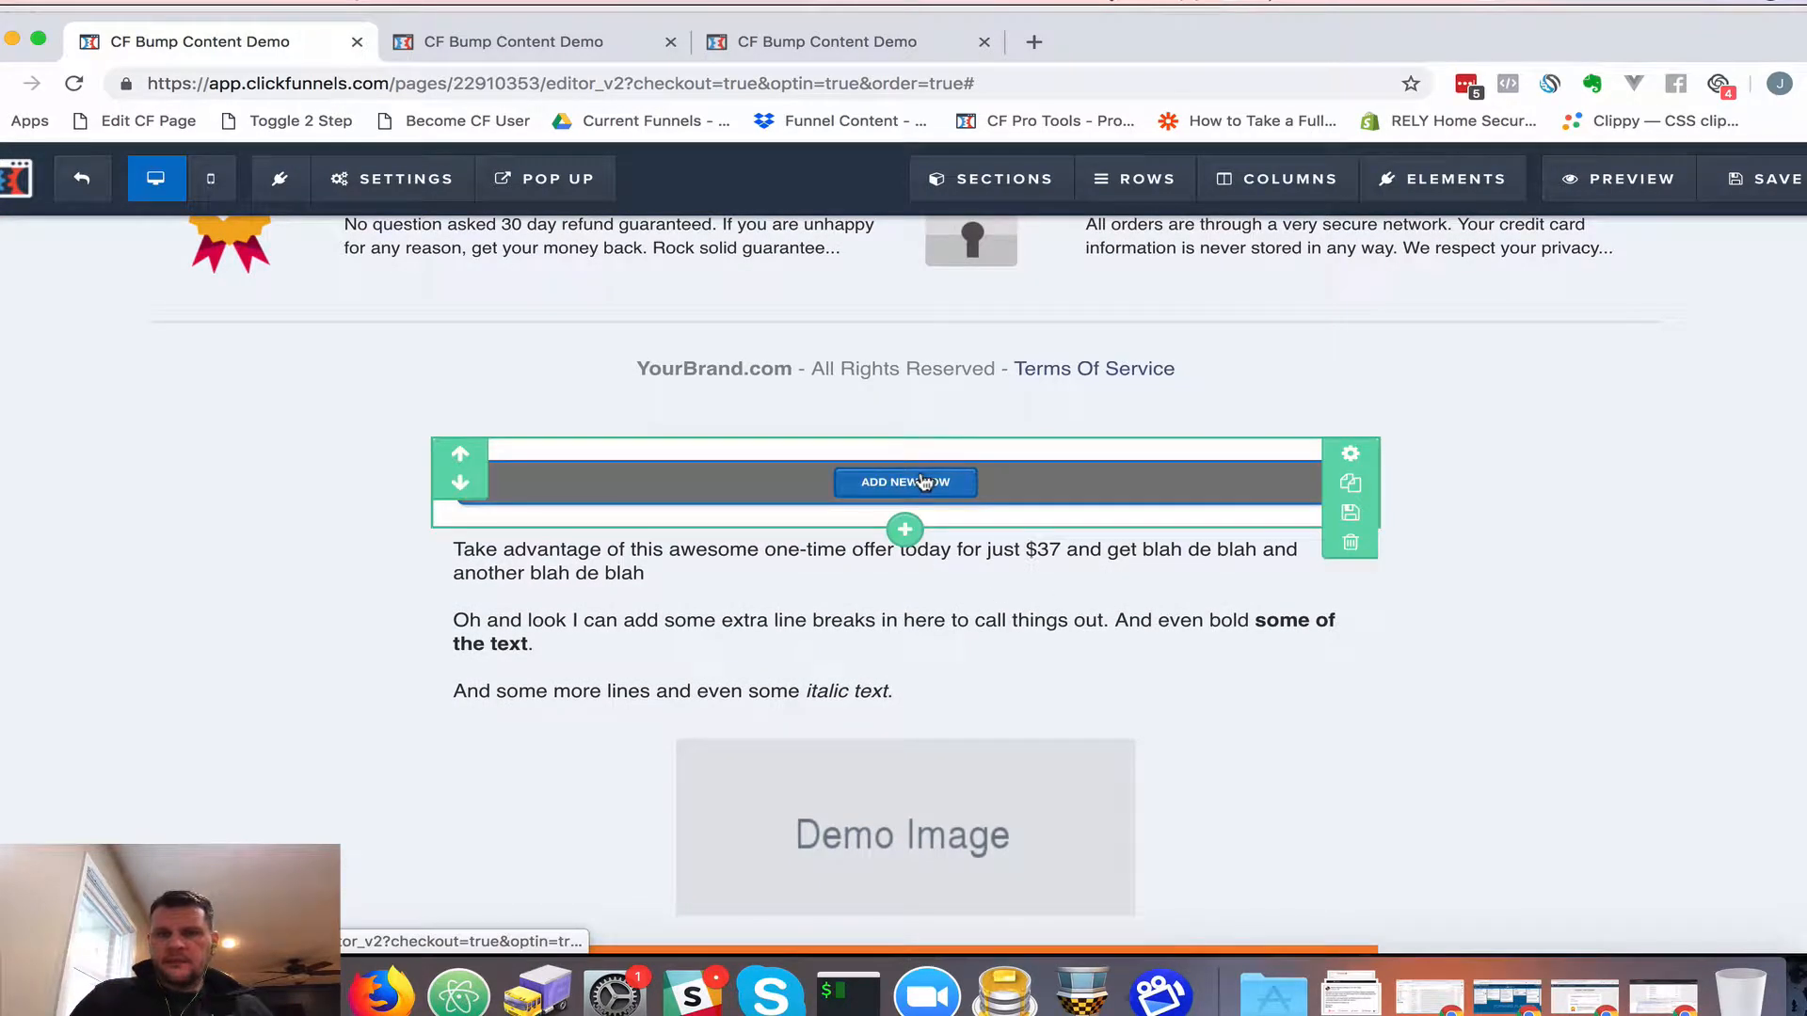
Set the new section's BG Color opacity to 0 for a transparent background
left_click(1352, 457)
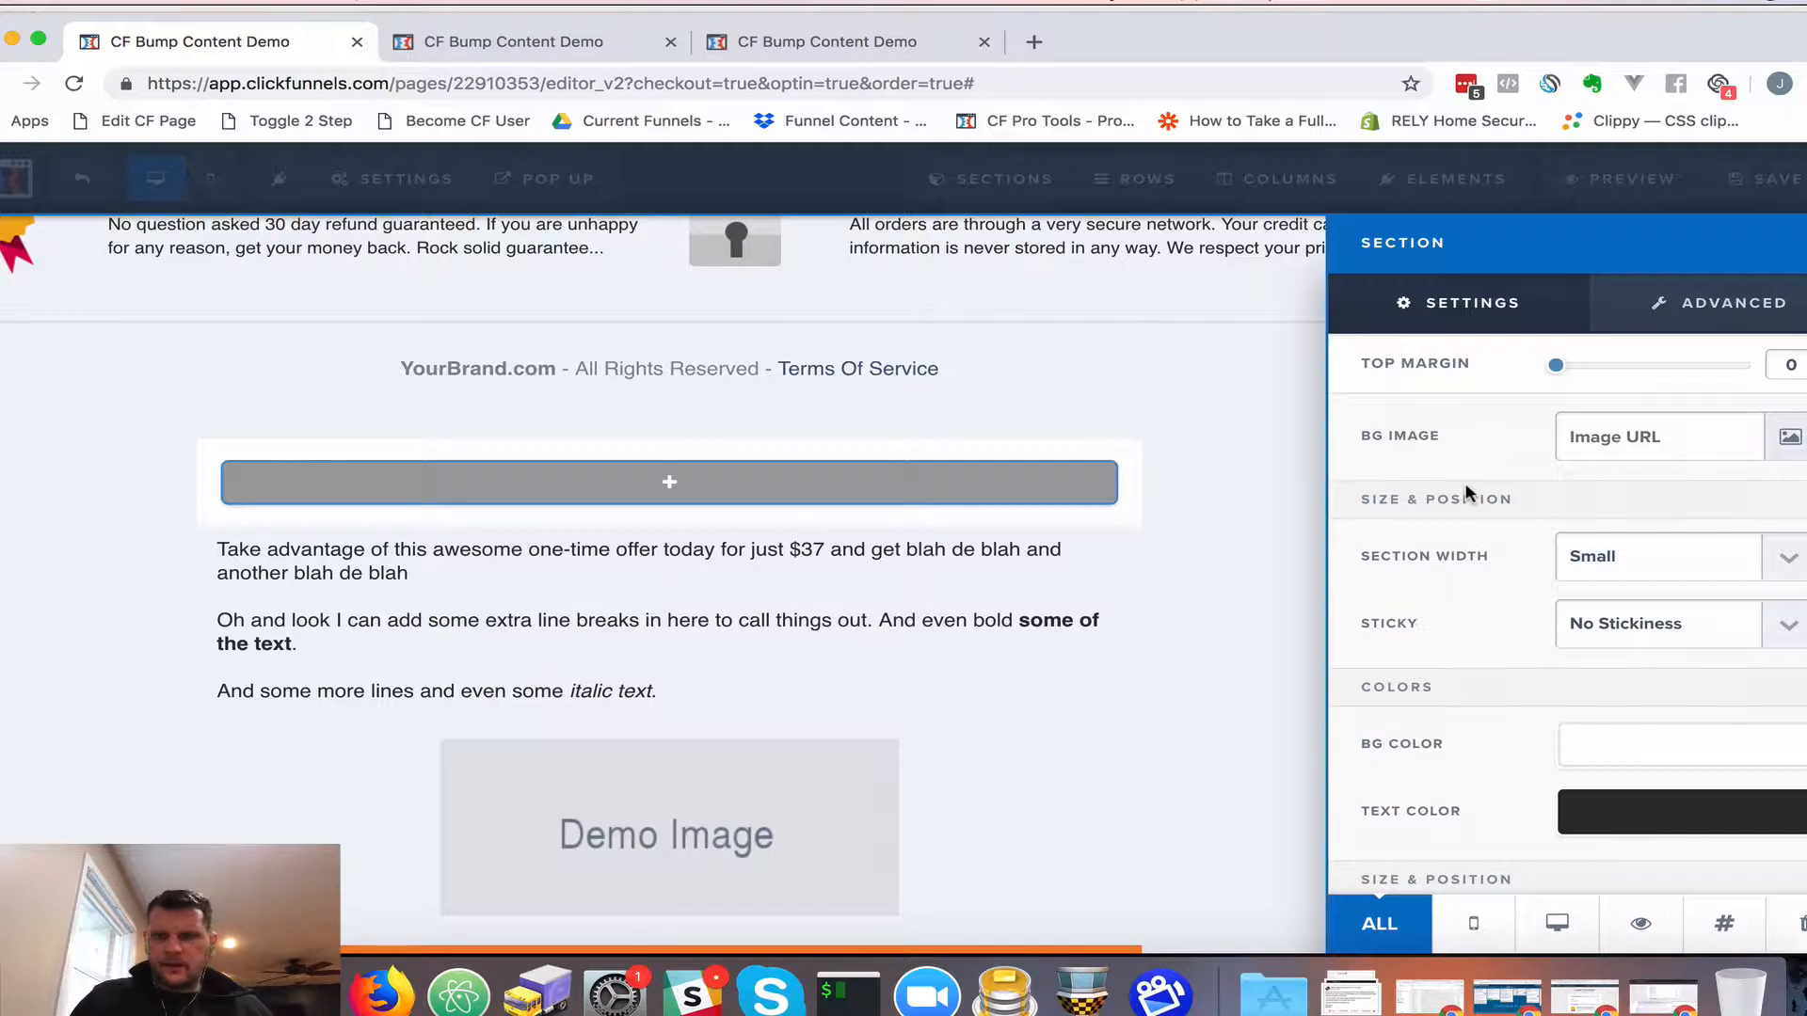
left_click(1638, 750)
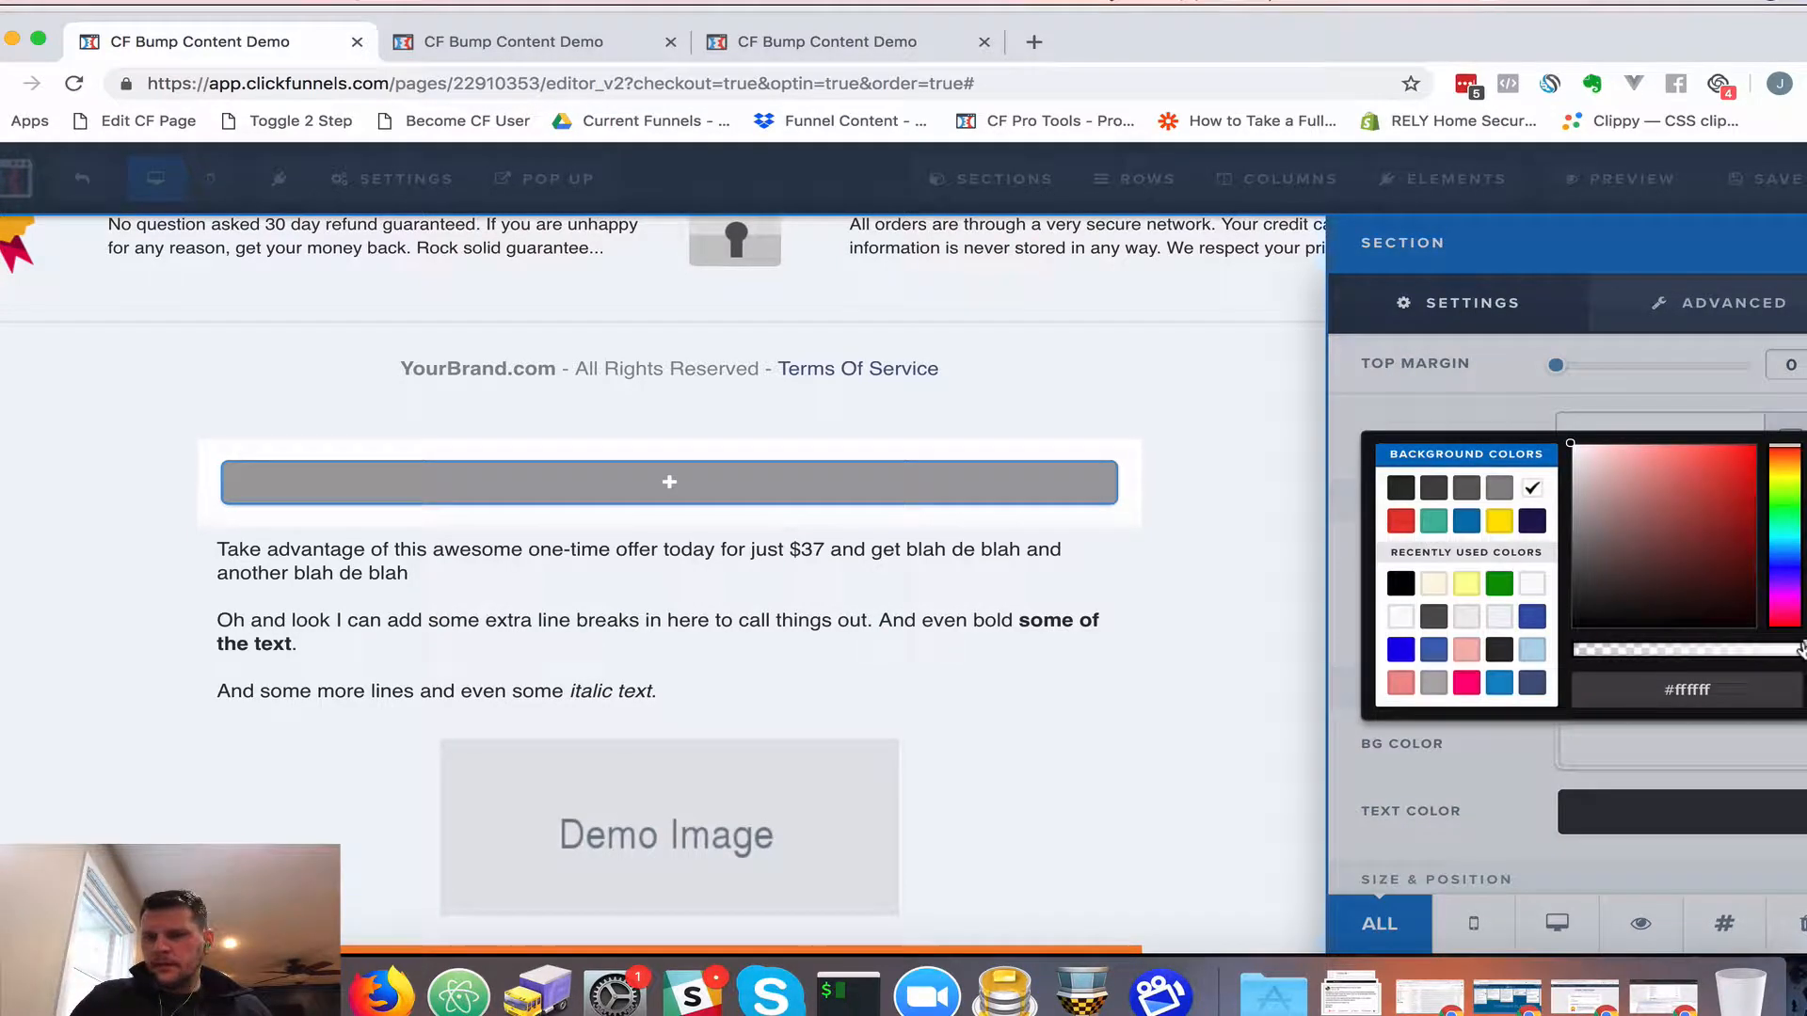
left_click_drag(1802, 649, 1576, 651)
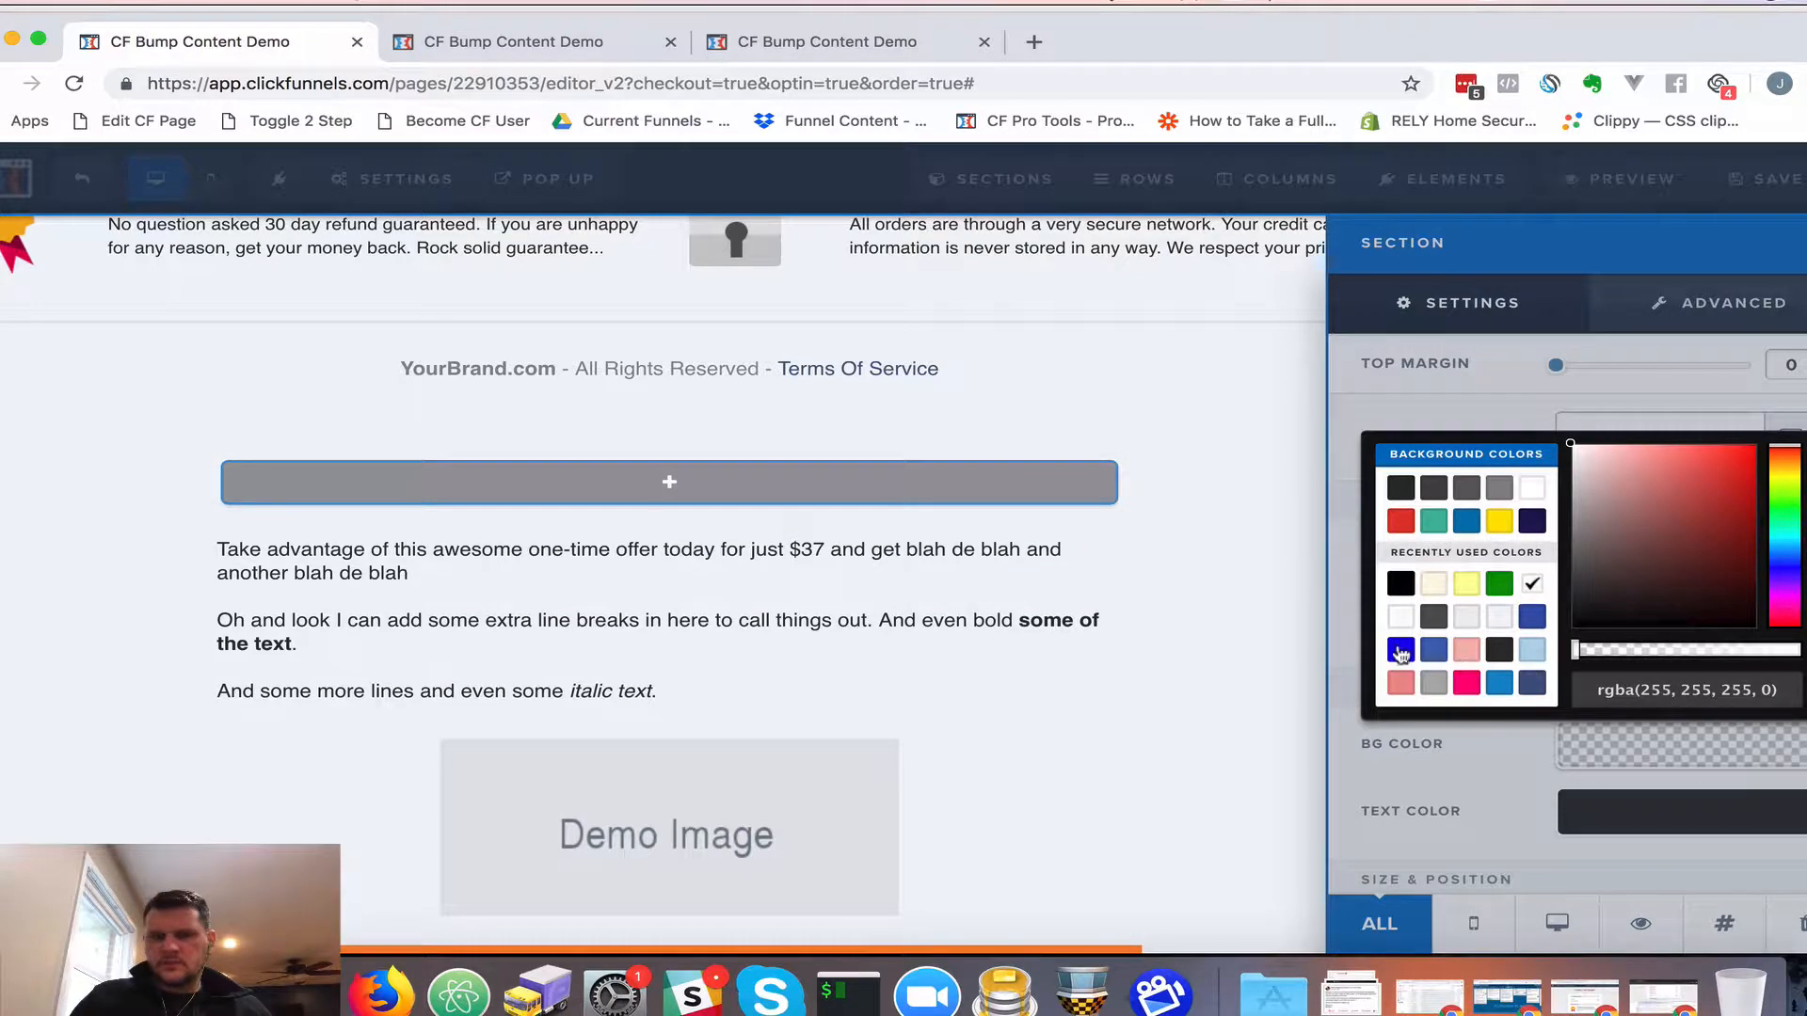
left_click(1031, 557)
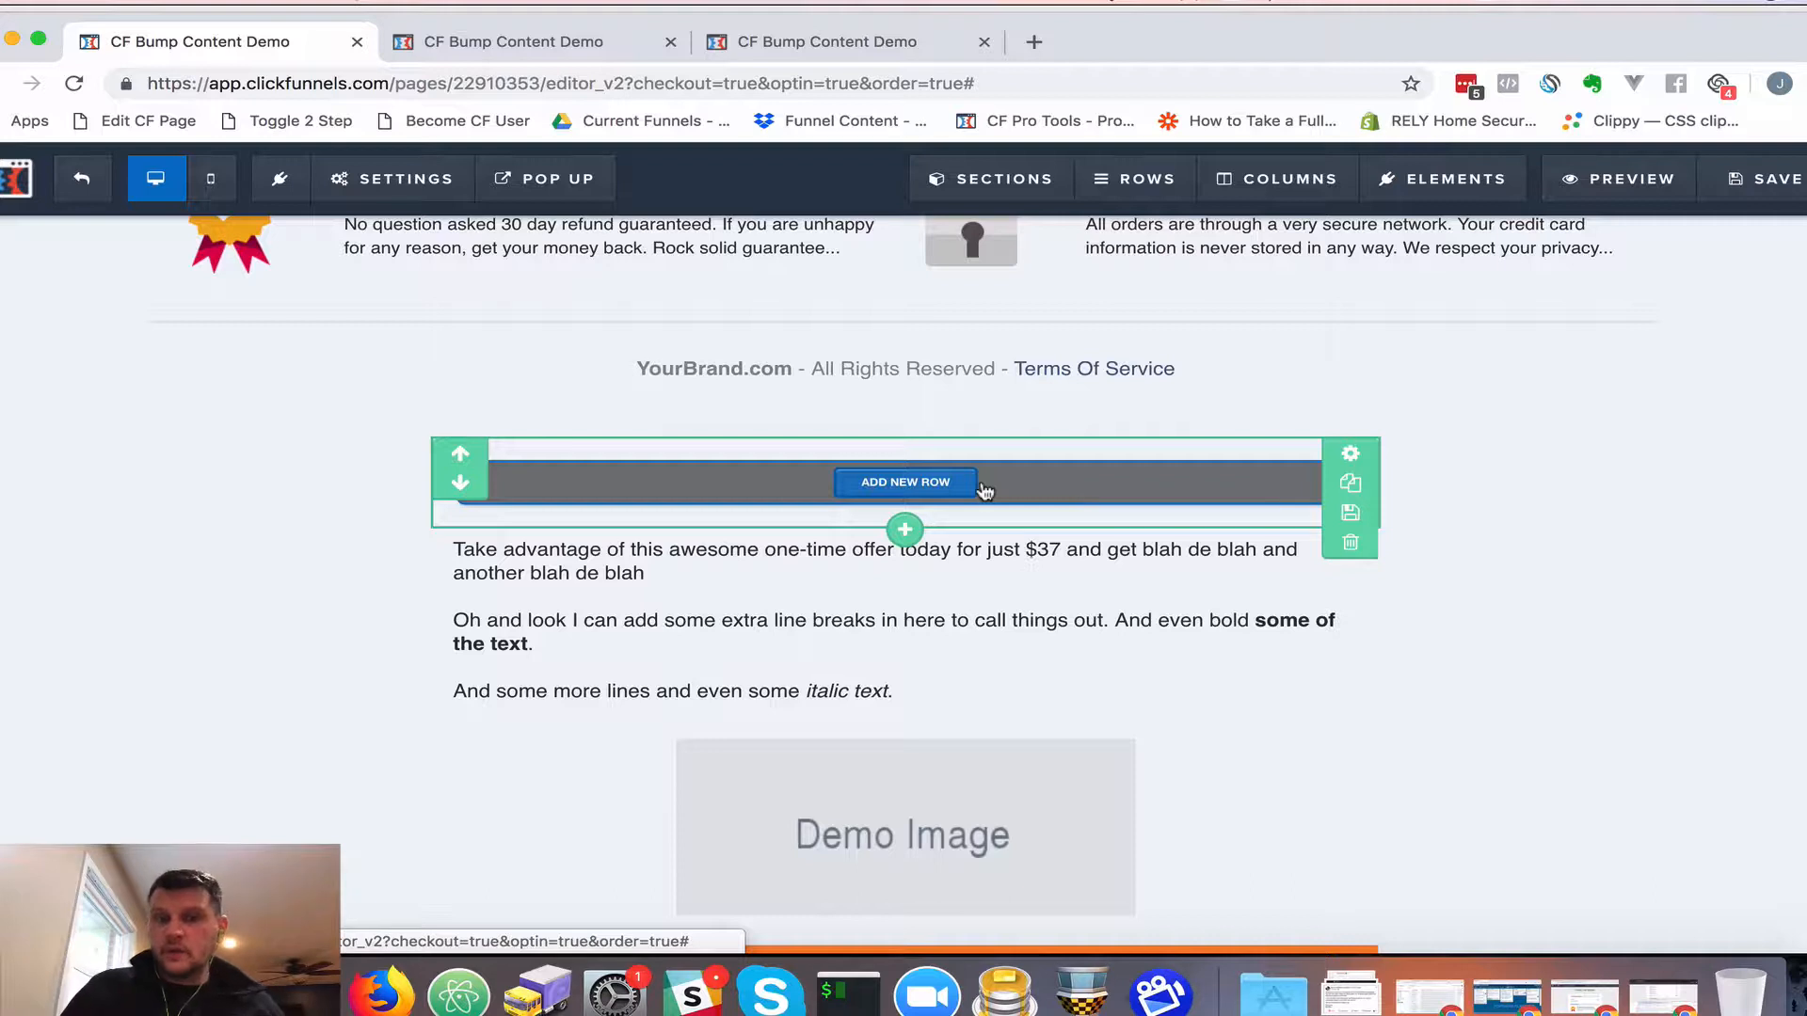
Add a single-column row with a left-aligned Paragraph element to the new section
left_click(907, 483)
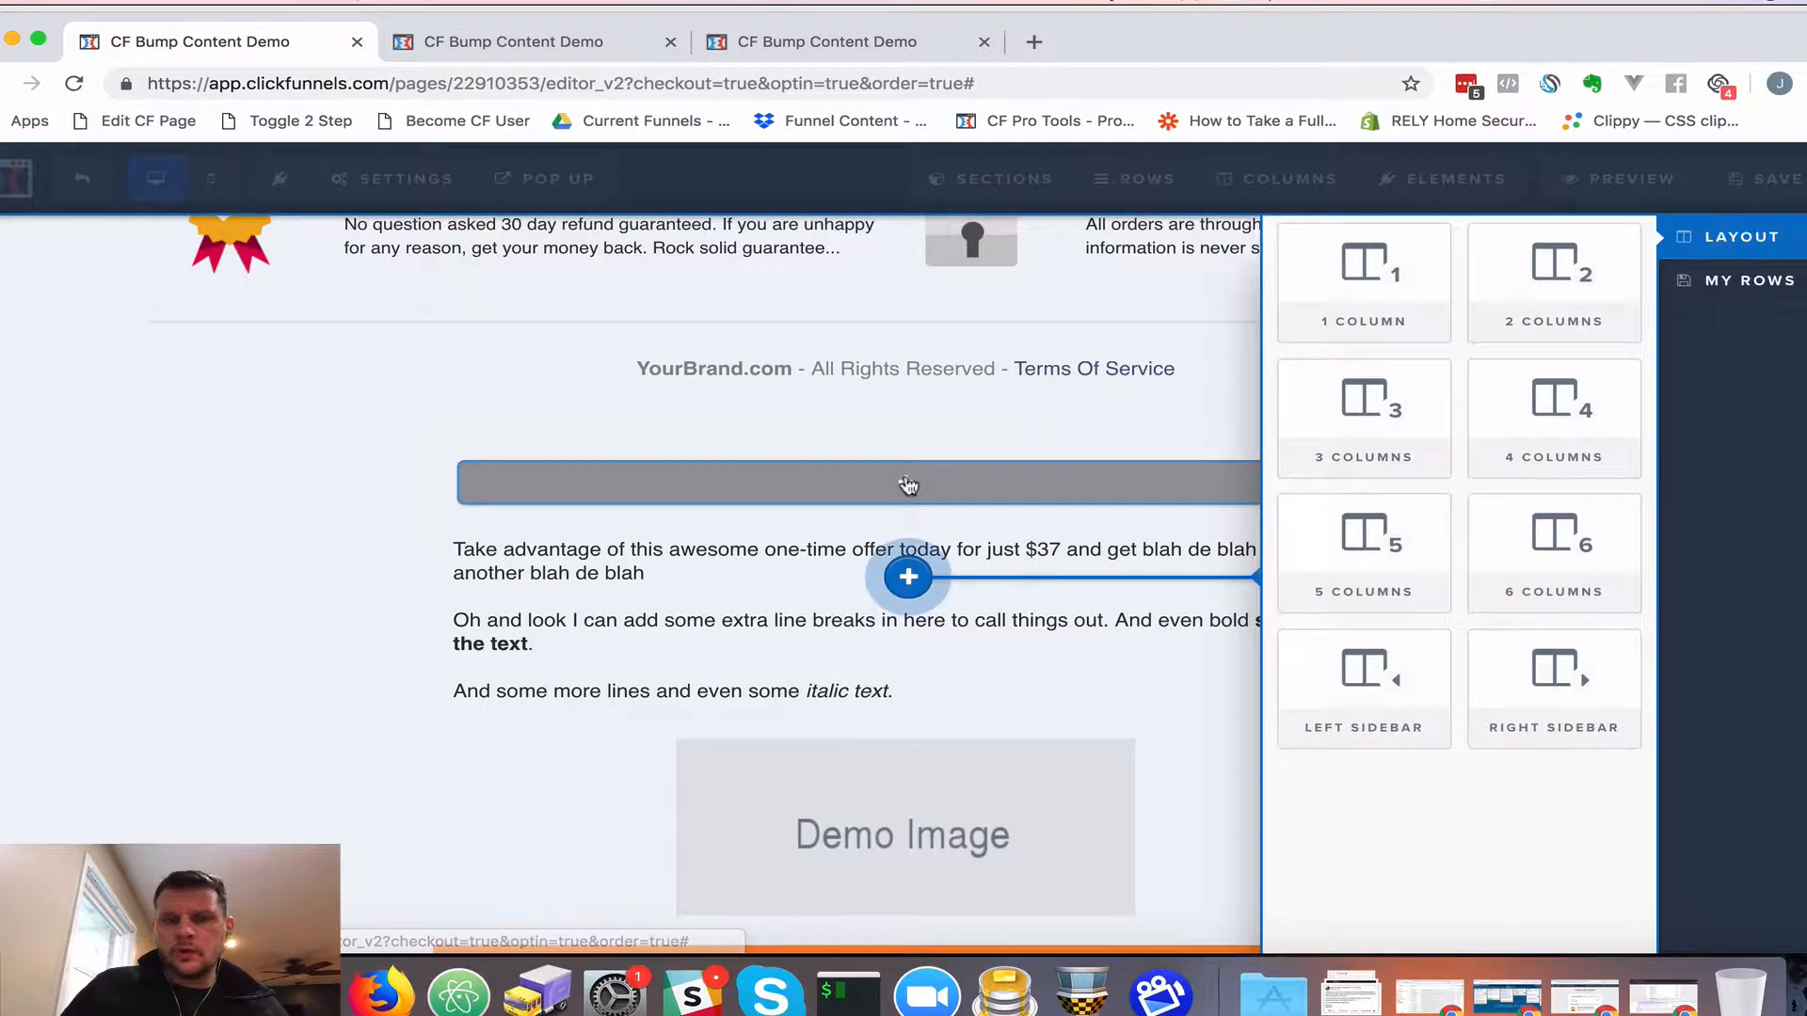
left_click(1364, 272)
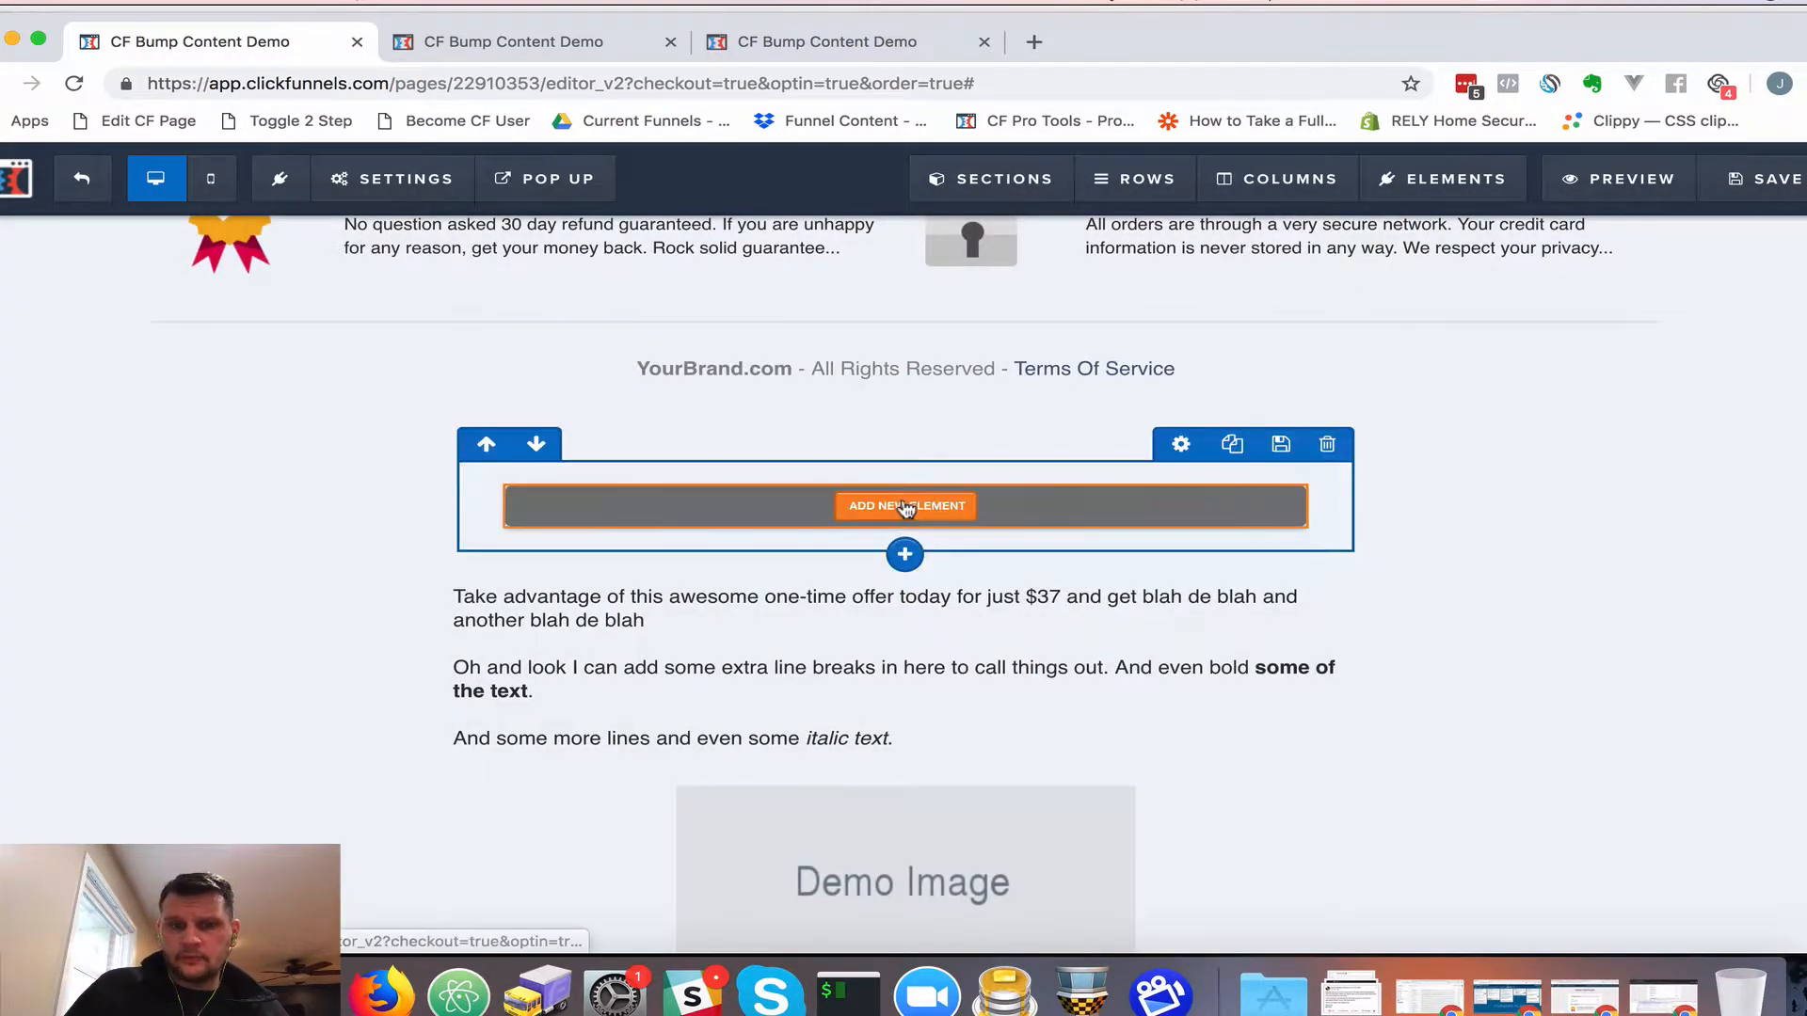
left_click(932, 505)
scroll(1319, 576, "down", 5)
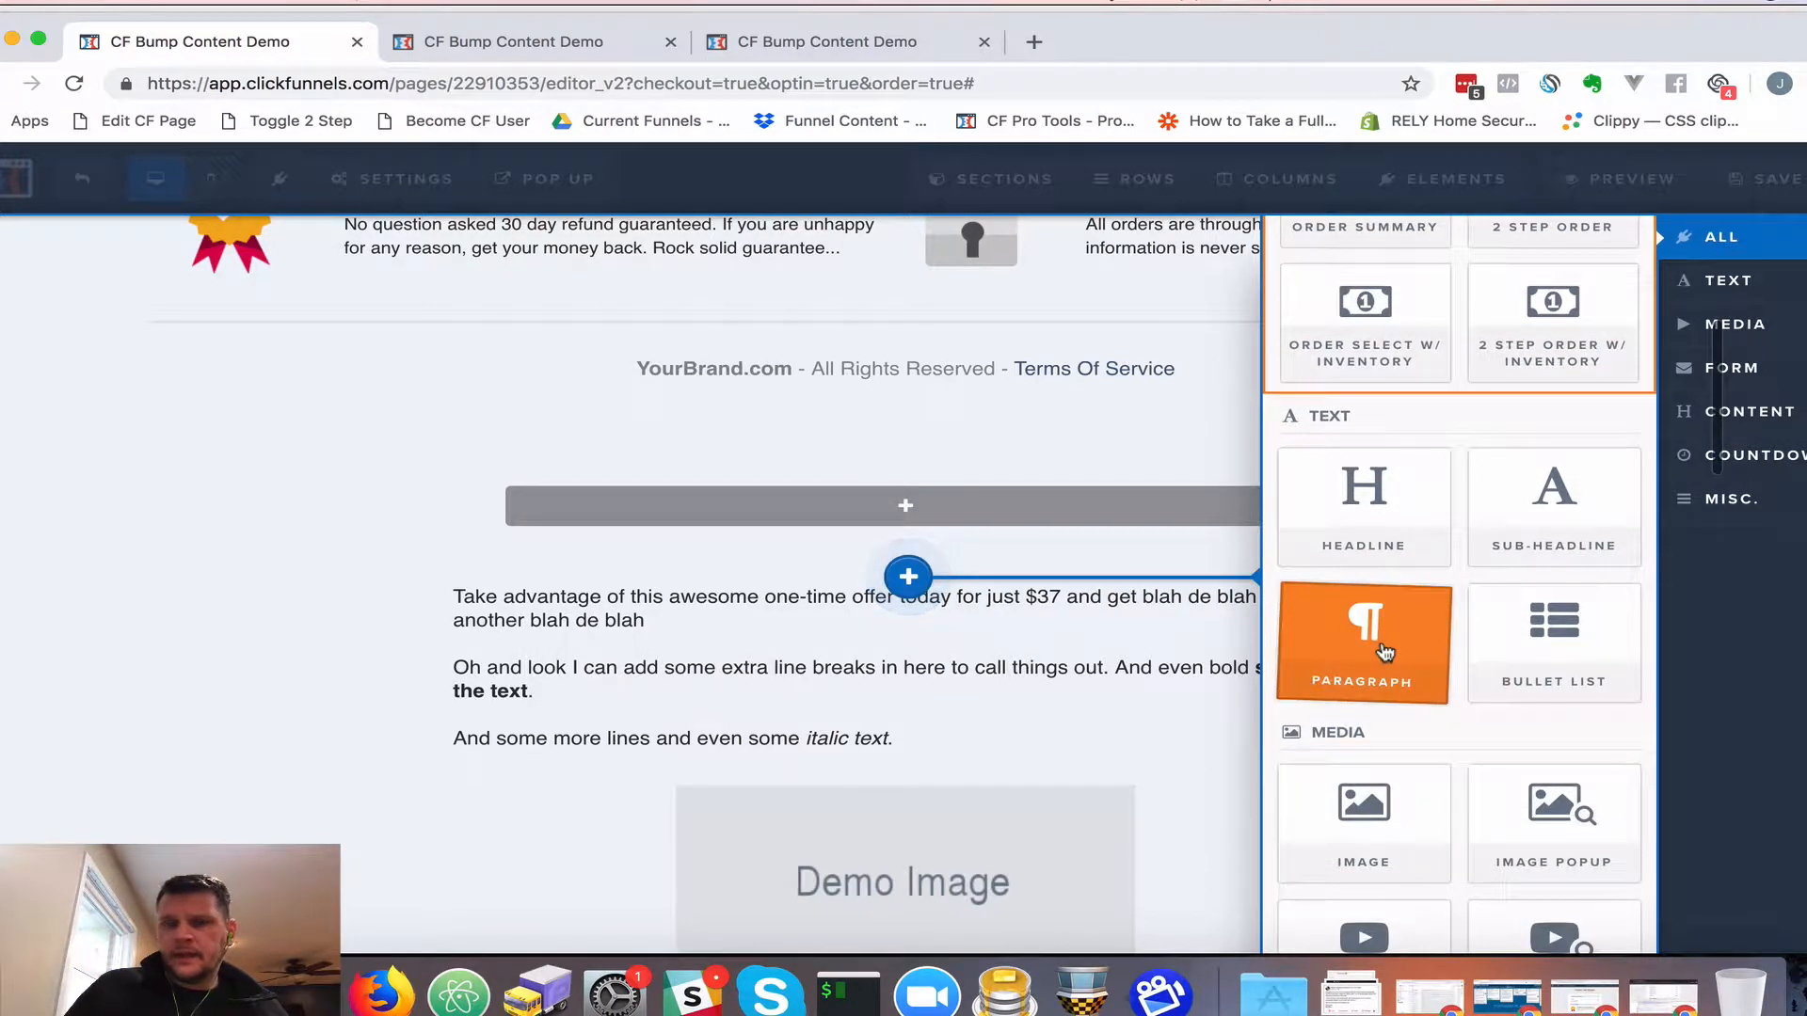
left_click(1359, 678)
left_click(913, 527)
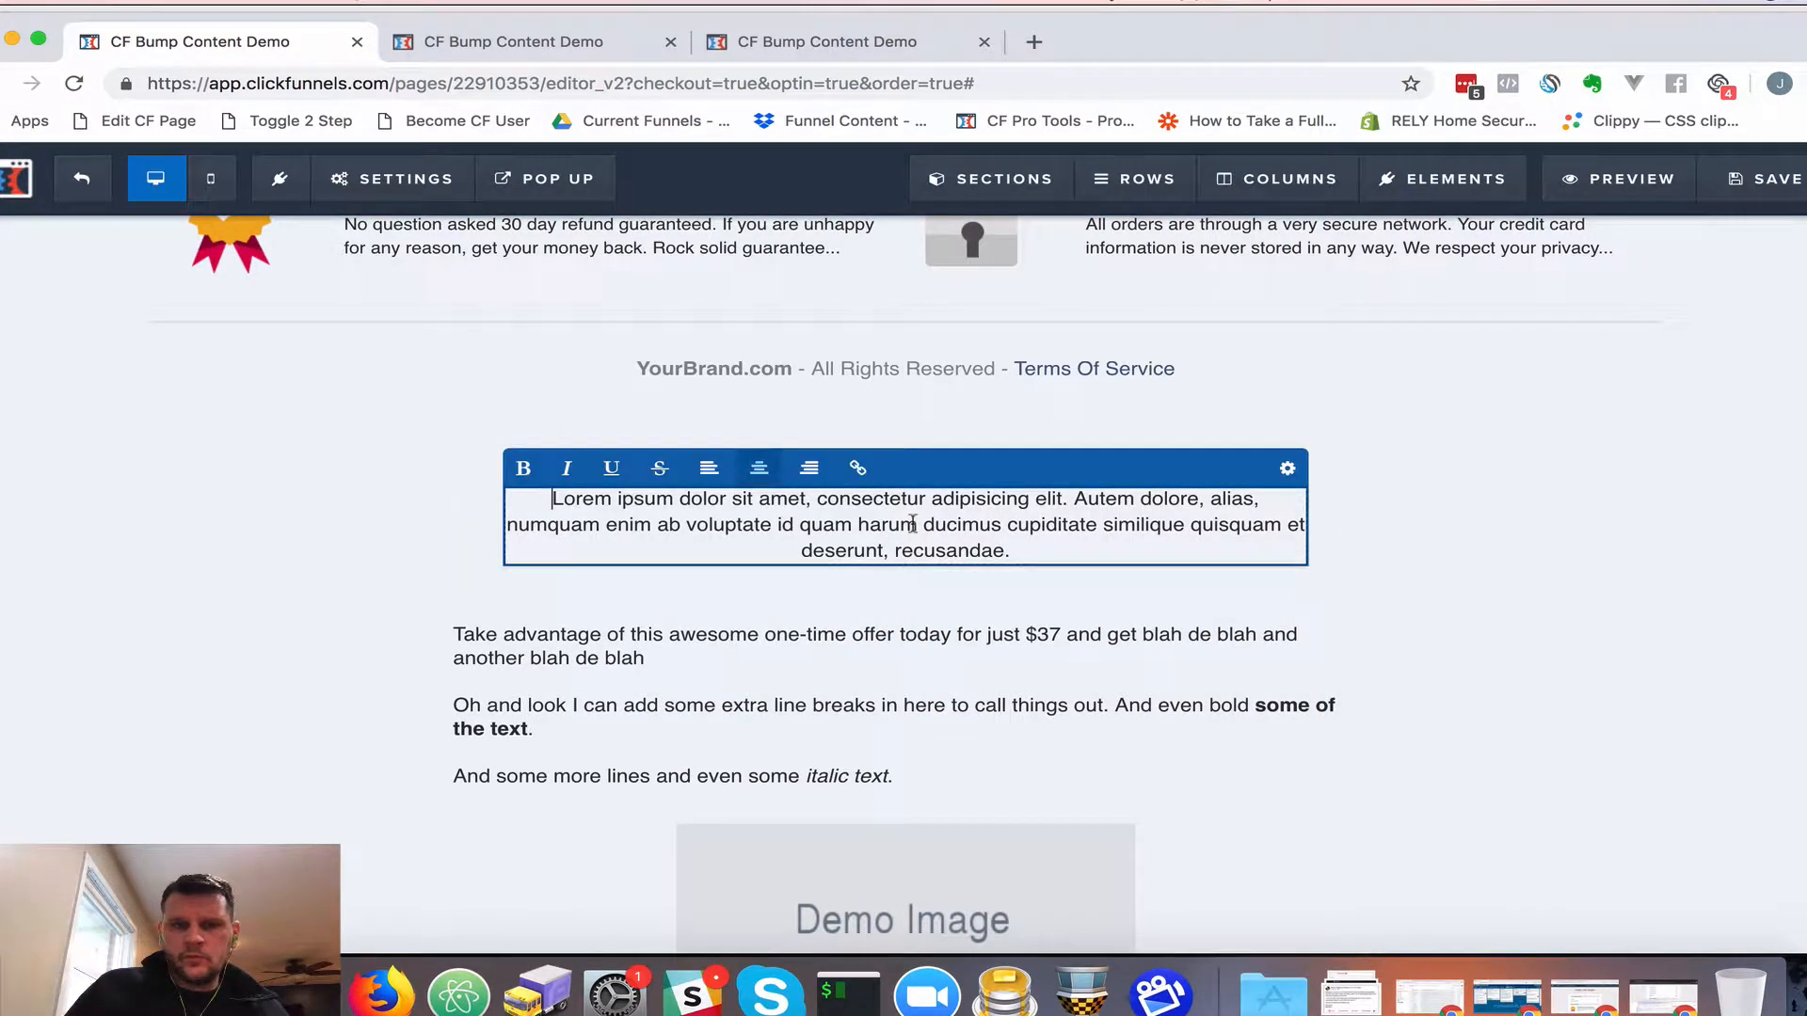
left_click(708, 468)
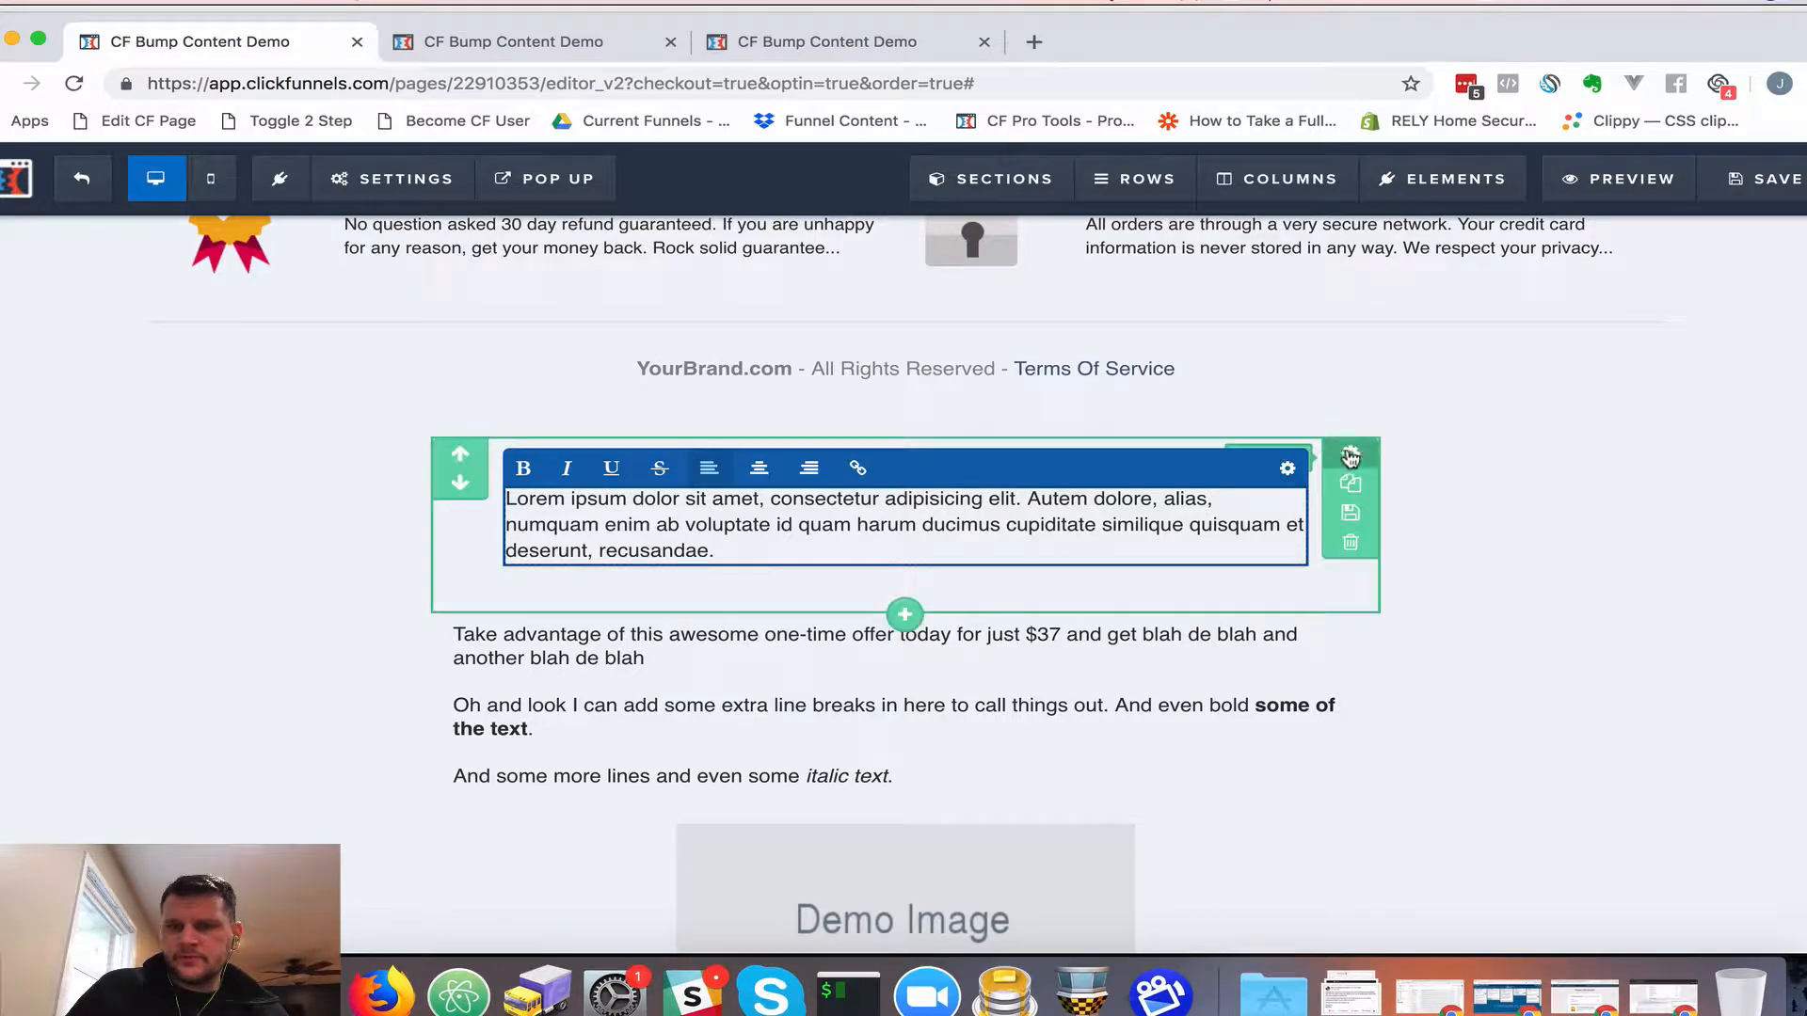
Set the section's Left/Right and Bottom padding to 0
left_click(1351, 458)
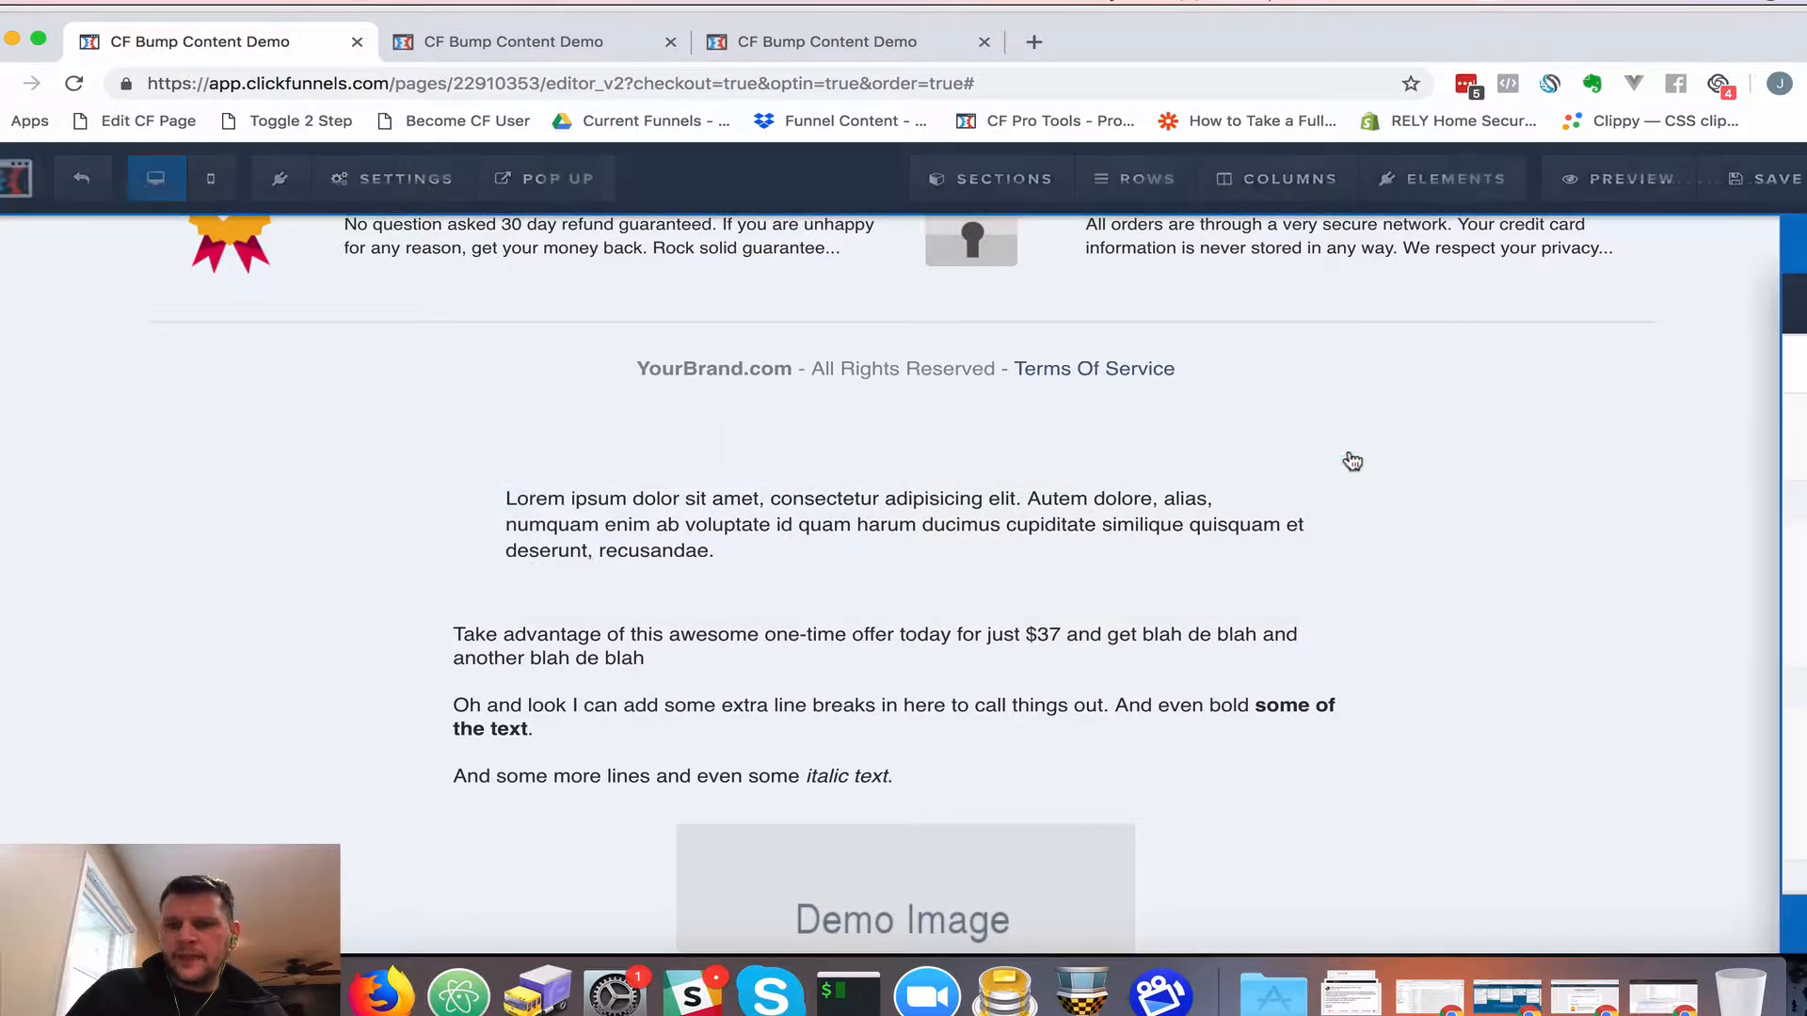
scroll(1574, 786, "down", 3)
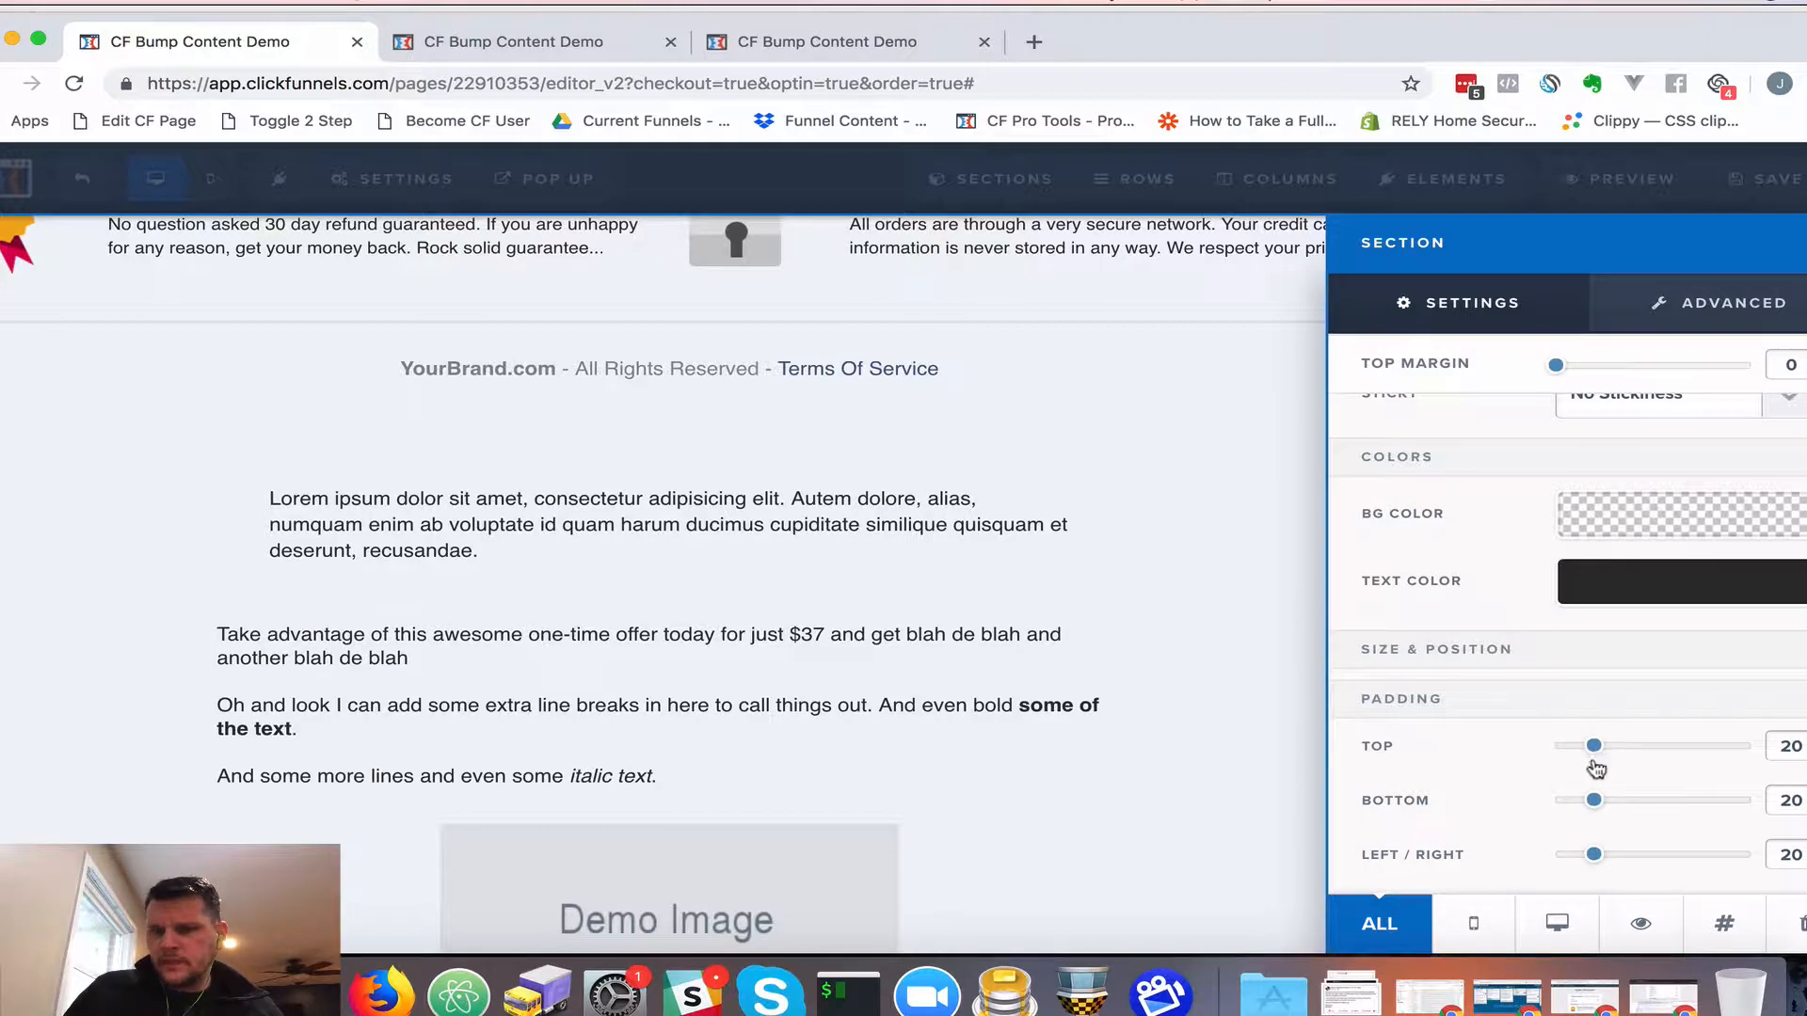
left_click_drag(1593, 861, 1556, 863)
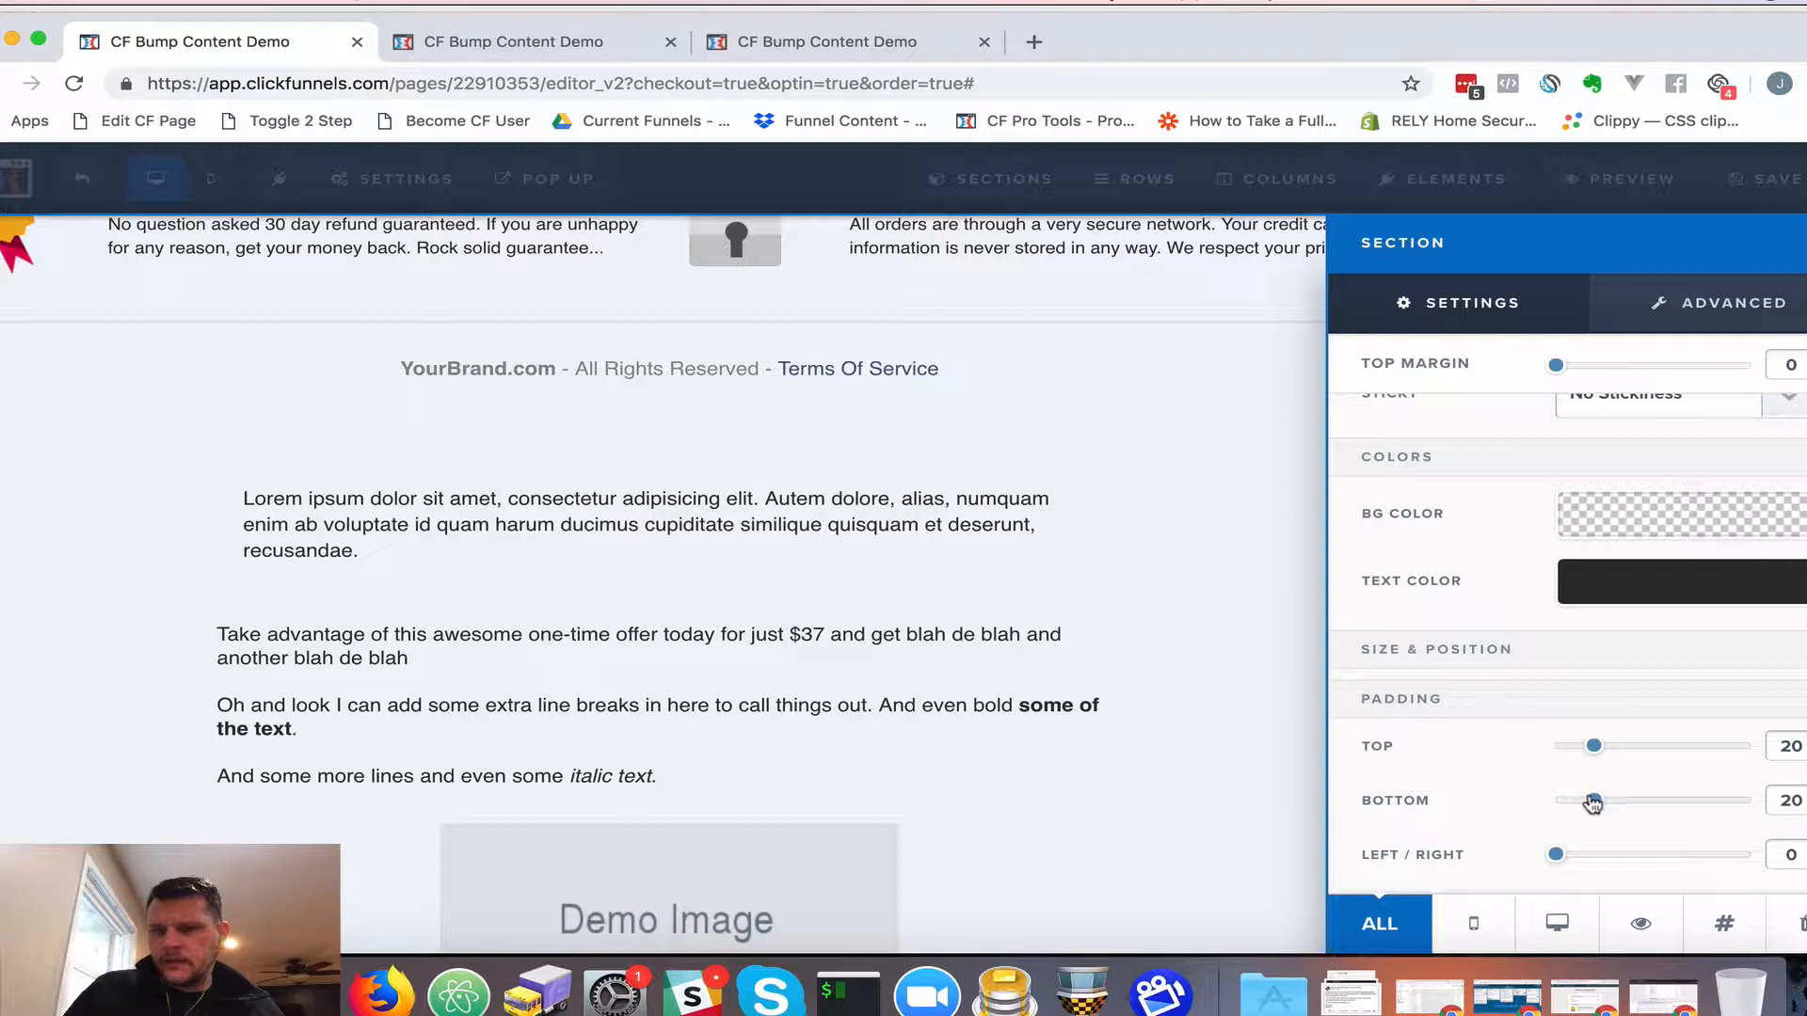
left_click_drag(1594, 803, 1555, 750)
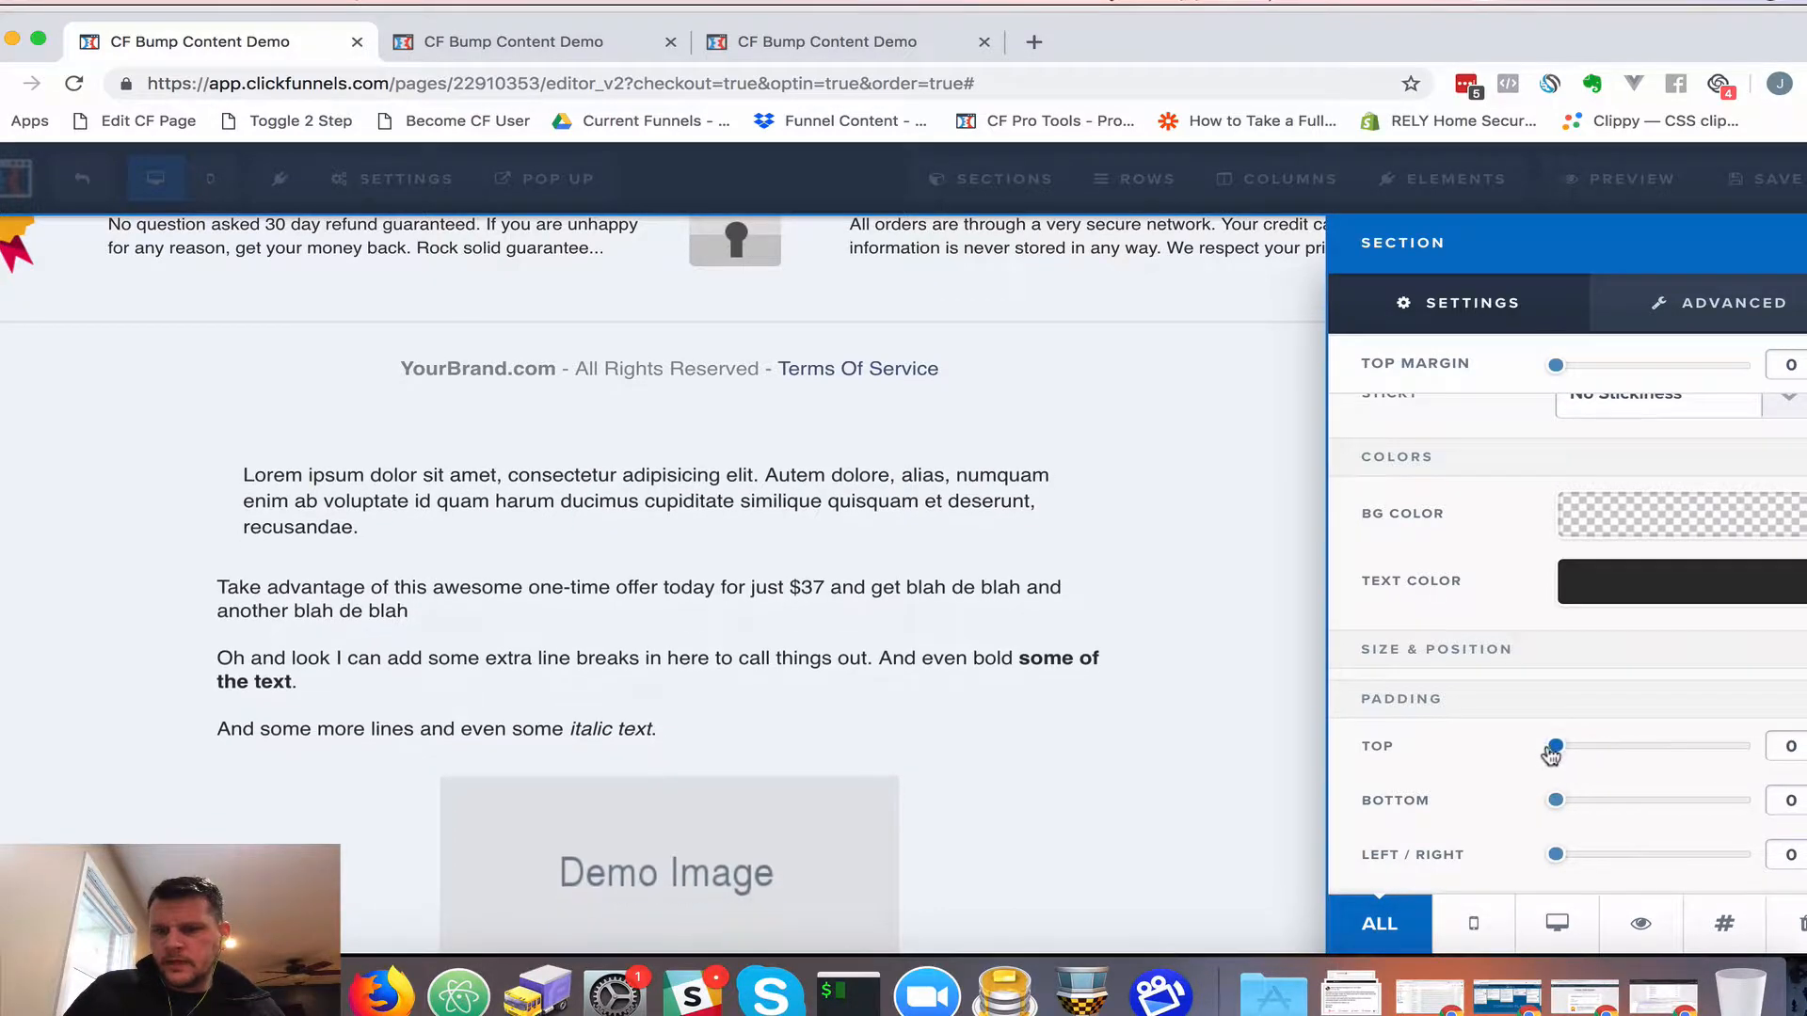
left_click(948, 490)
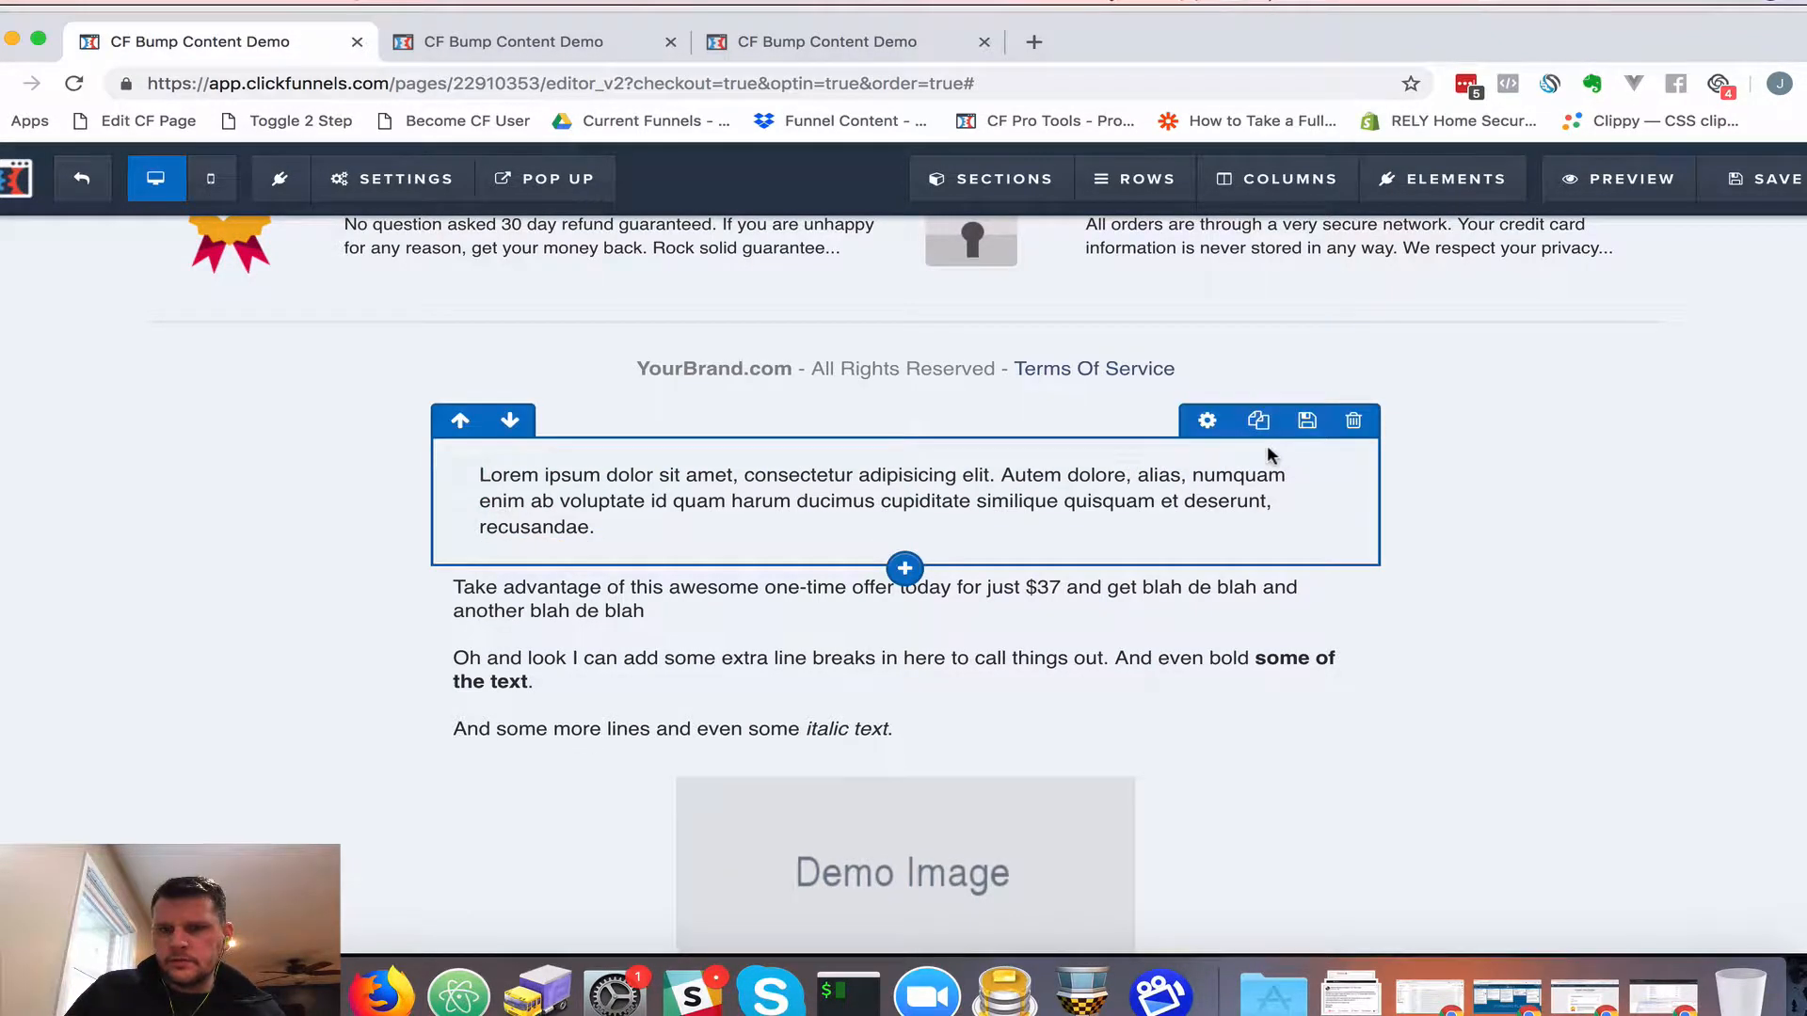
Set the 1 Column Row's Left/Right padding to 0 and bring up the Paragraph settings
left_click(1208, 422)
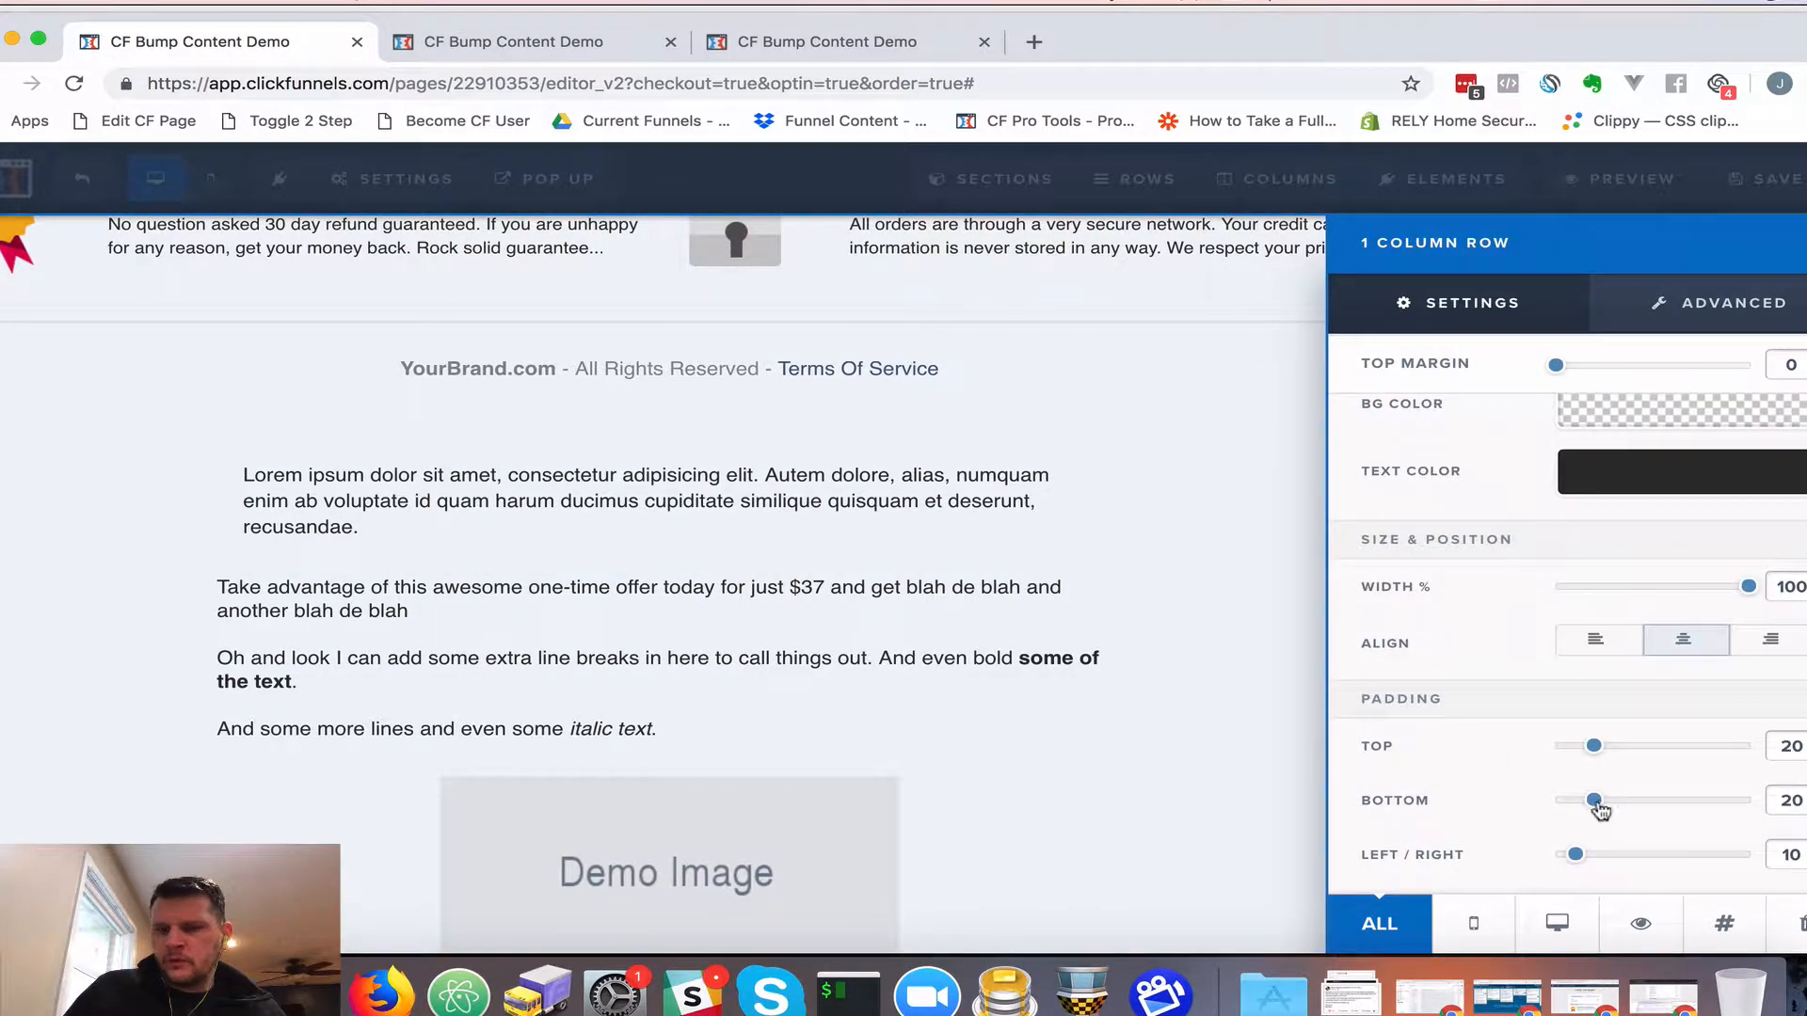
left_click_drag(1574, 854, 1600, 807)
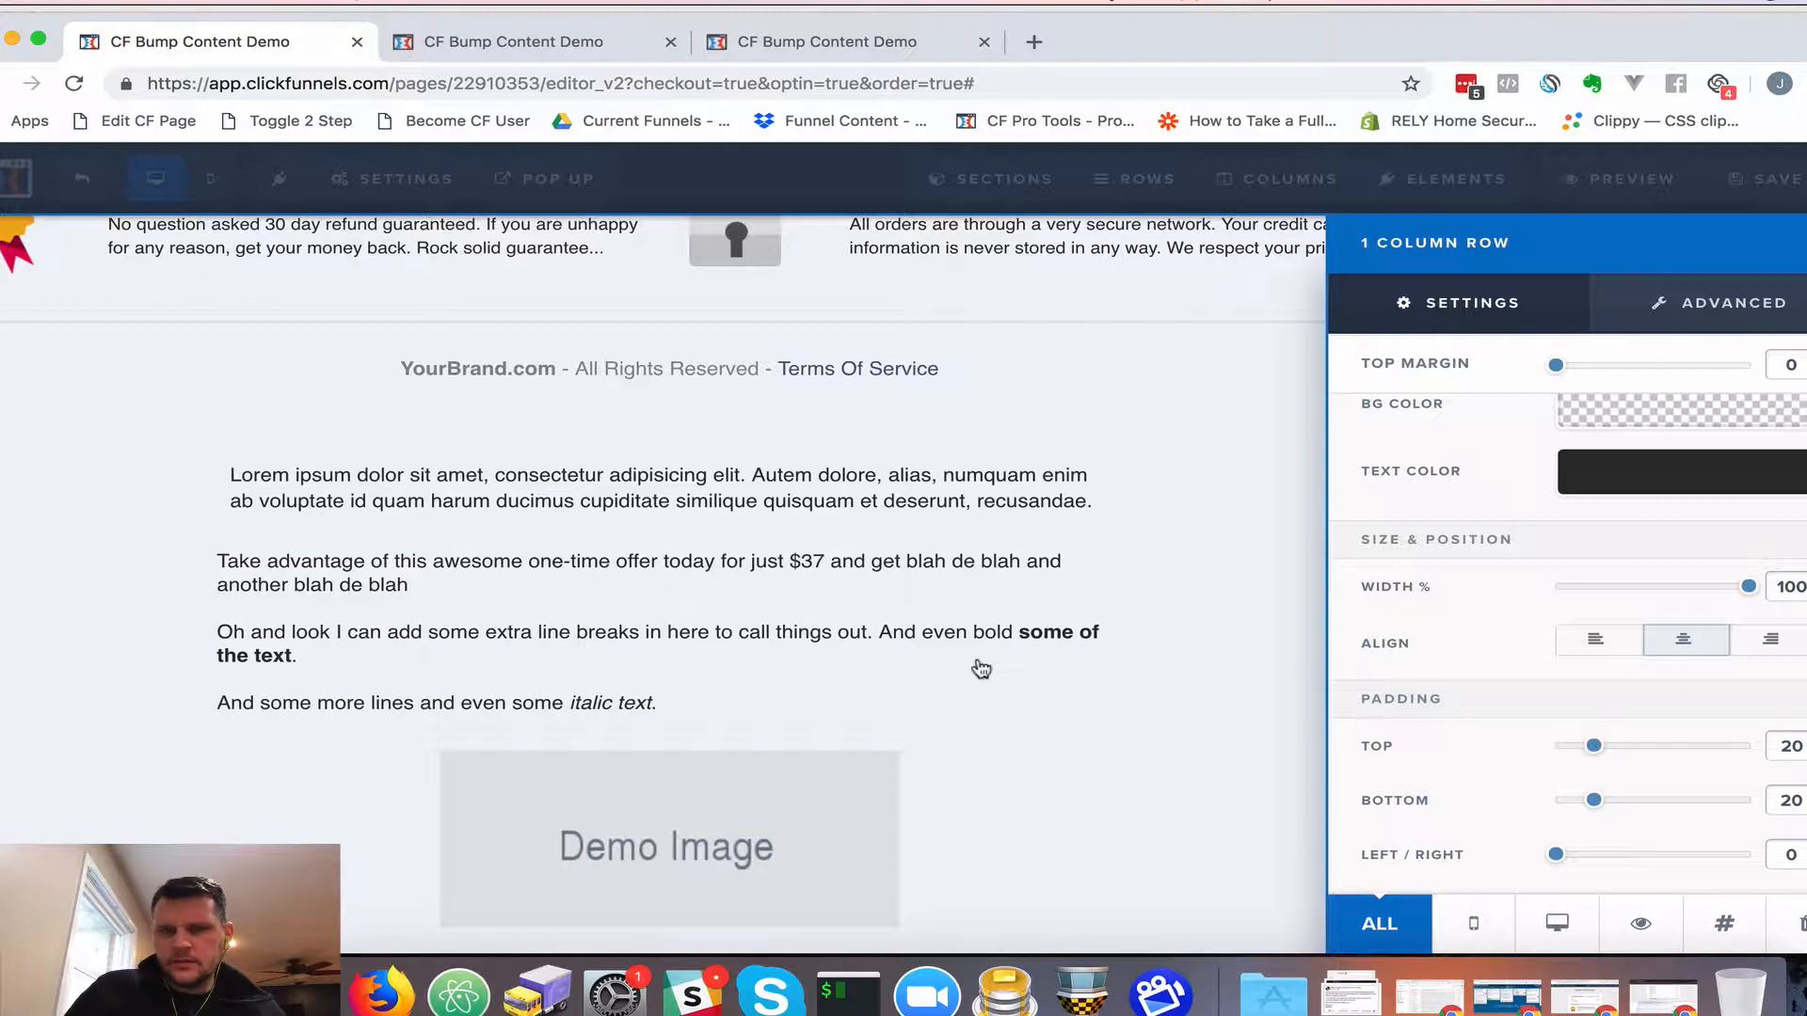
left_click(969, 485)
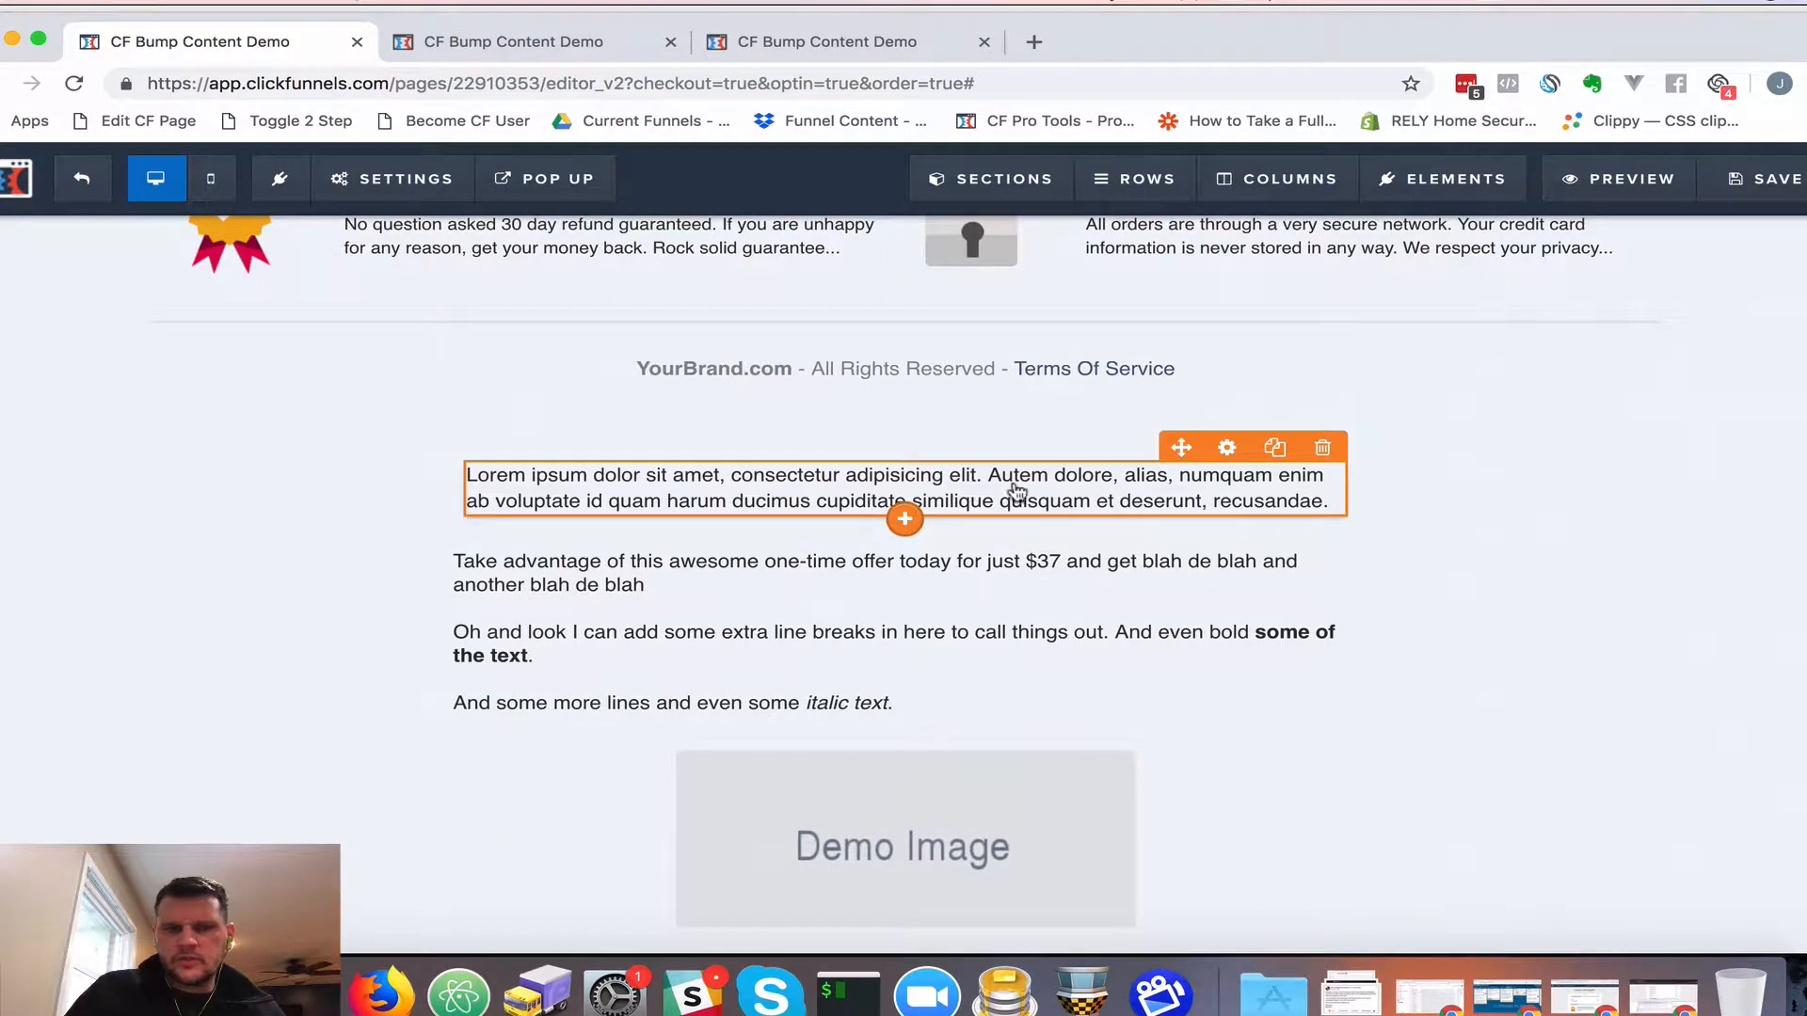
left_click(1225, 449)
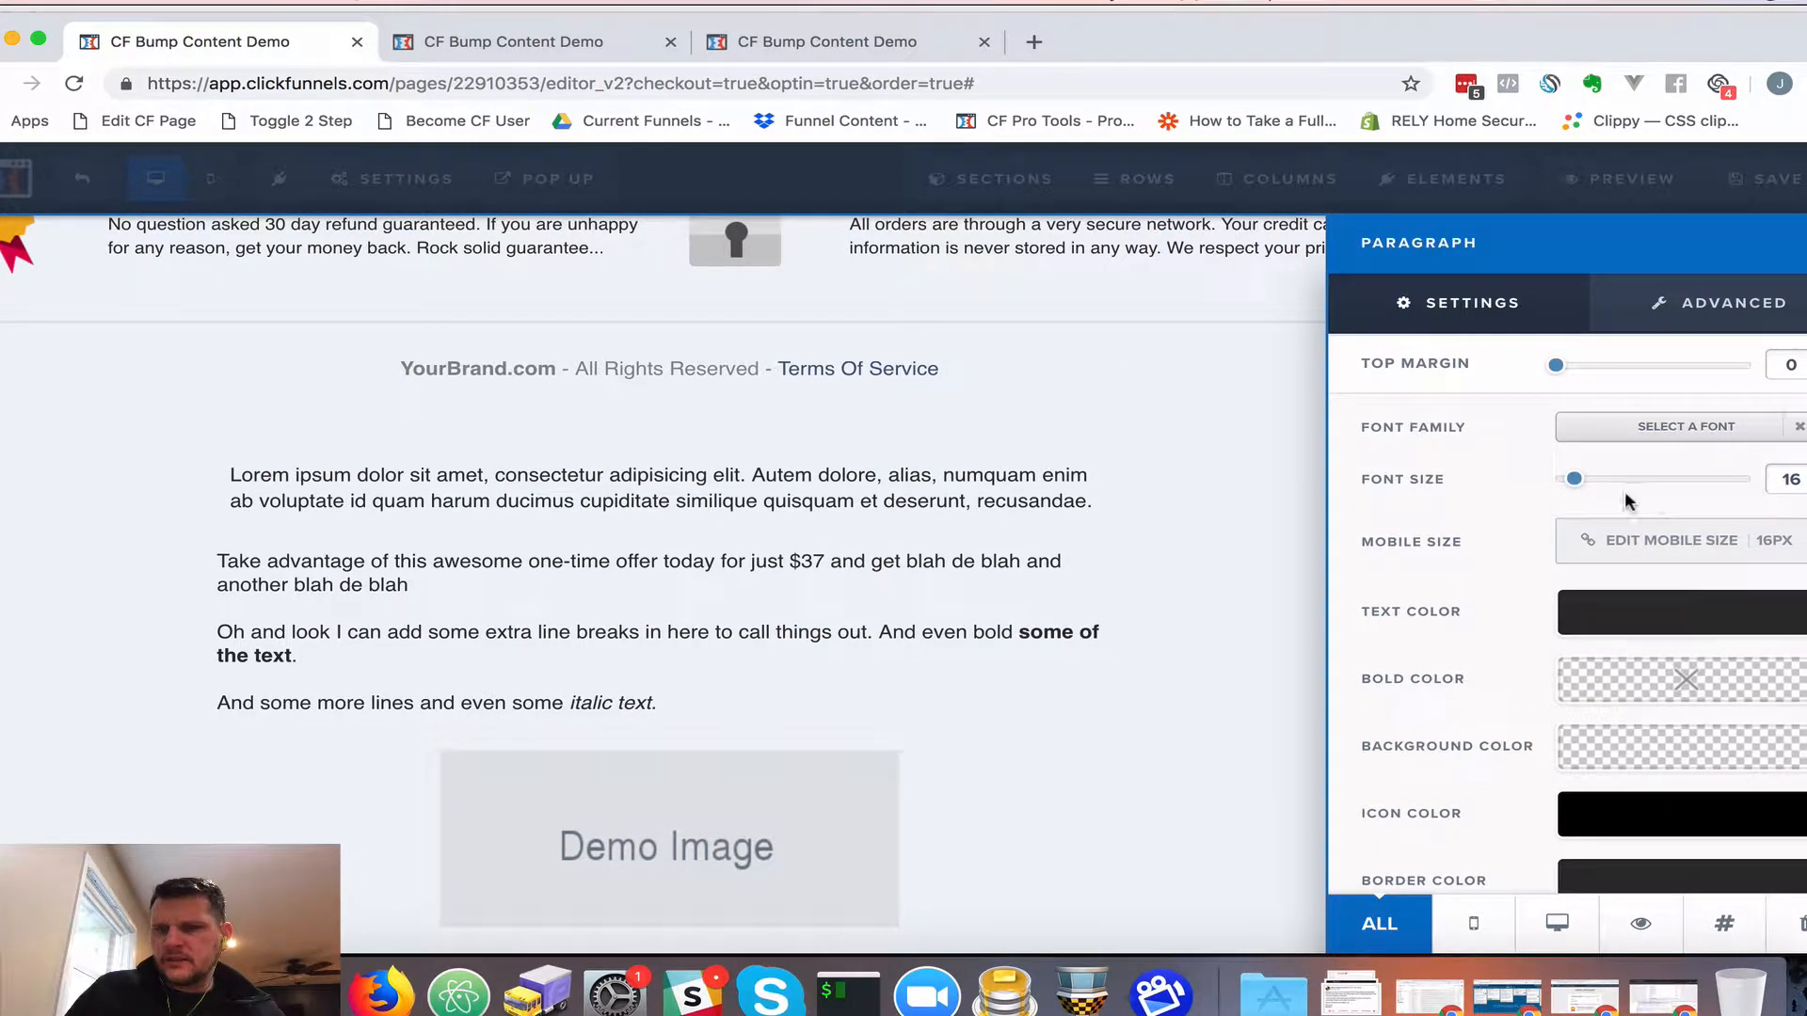
Set the paragraph font size to 18 and replace its Lorem text with the copied offer text
left_click_drag(1579, 485, 1587, 486)
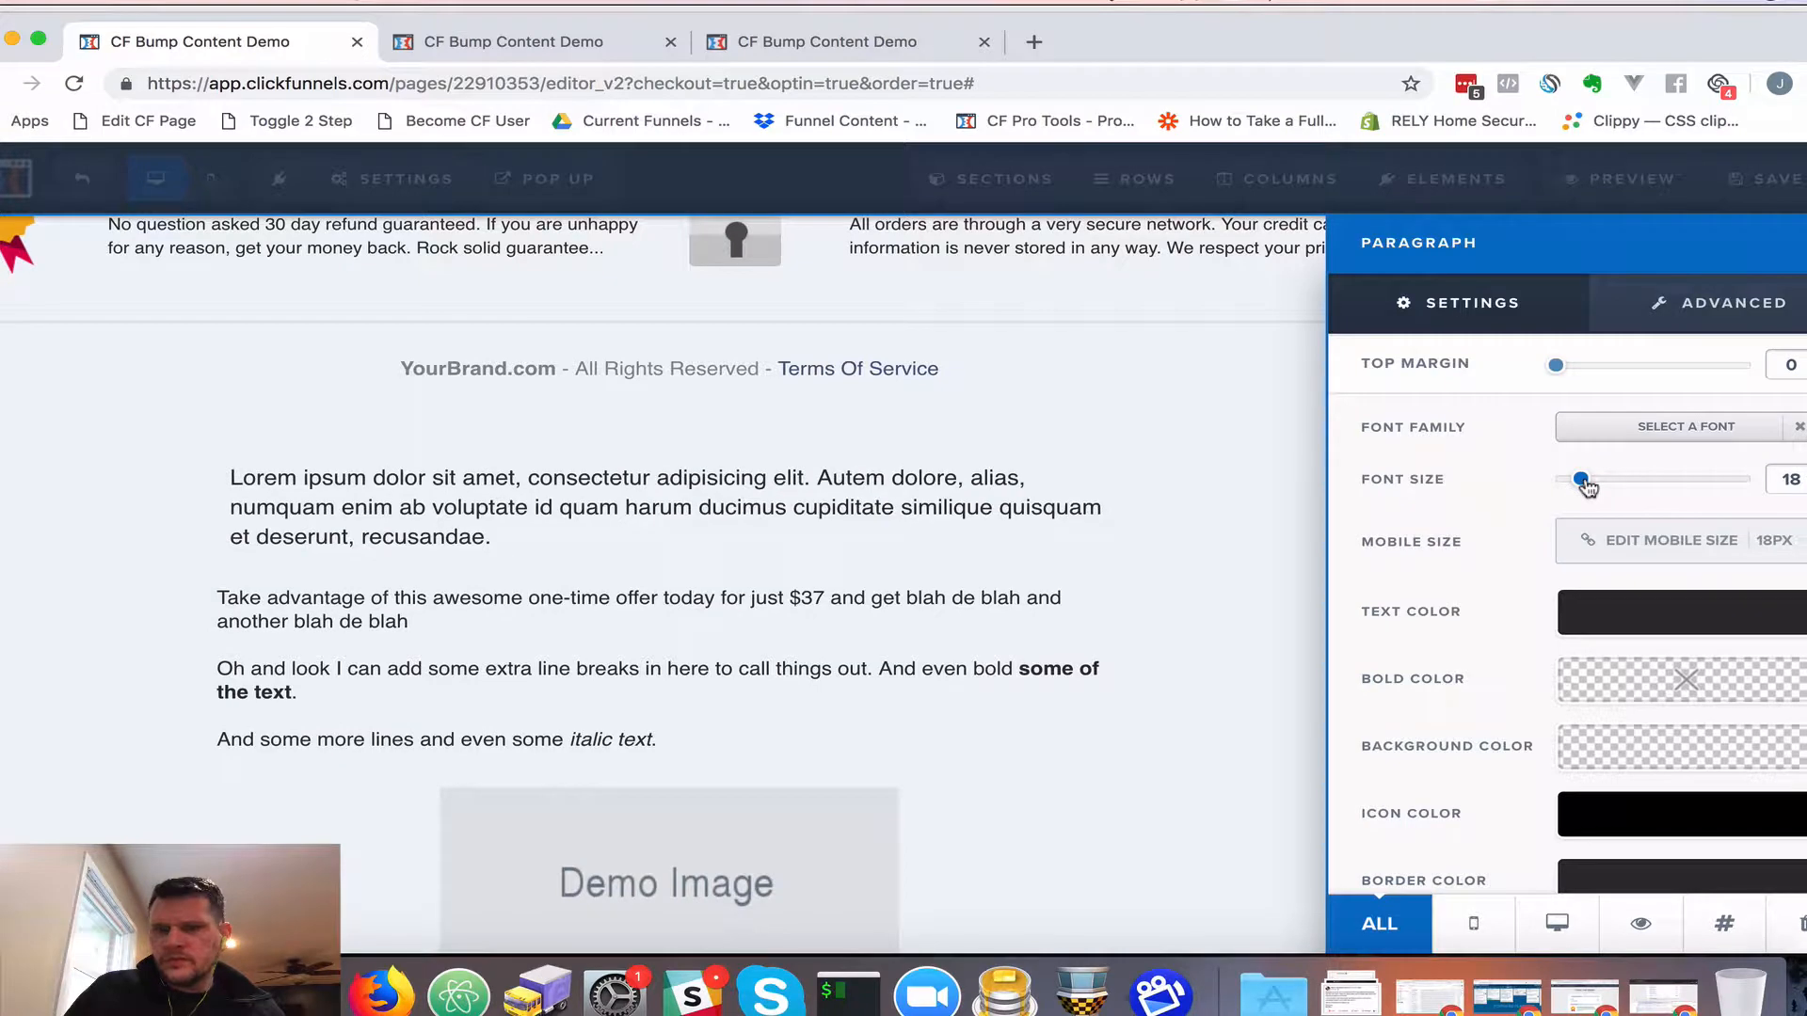
left_click(508, 527)
left_click(607, 614)
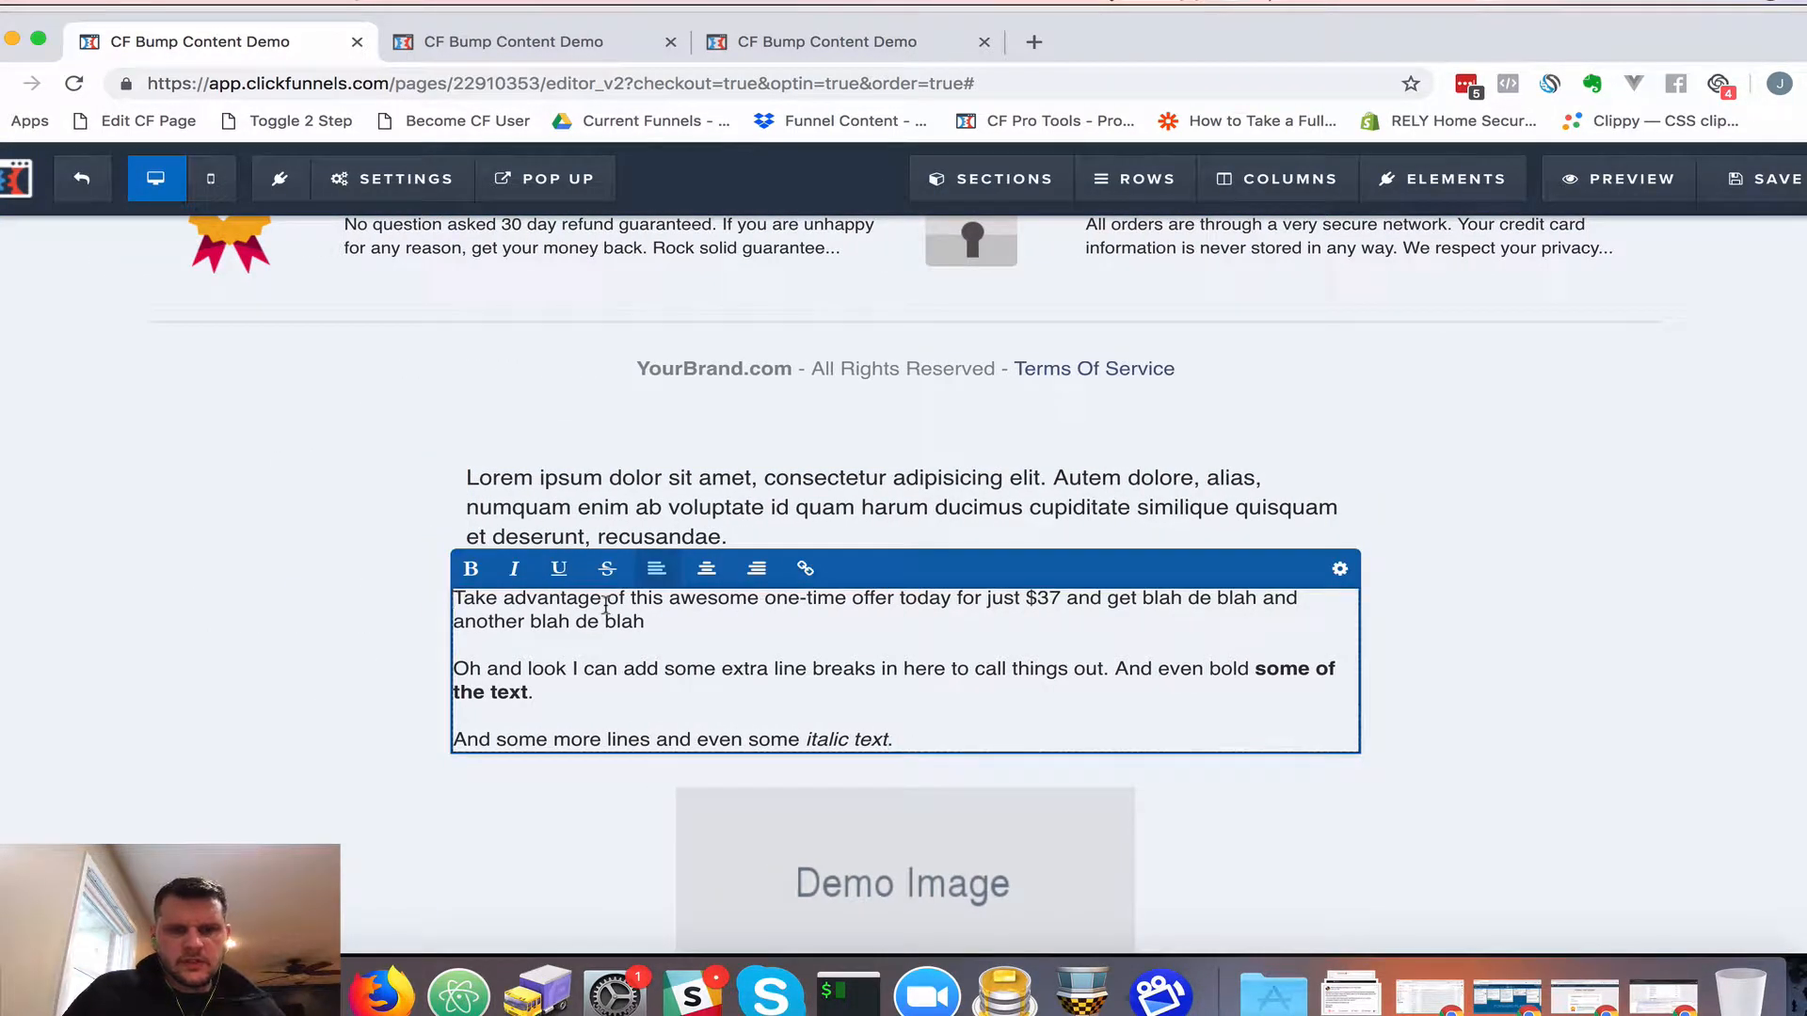
key("super+a")
key("super+c")
left_click(633, 511)
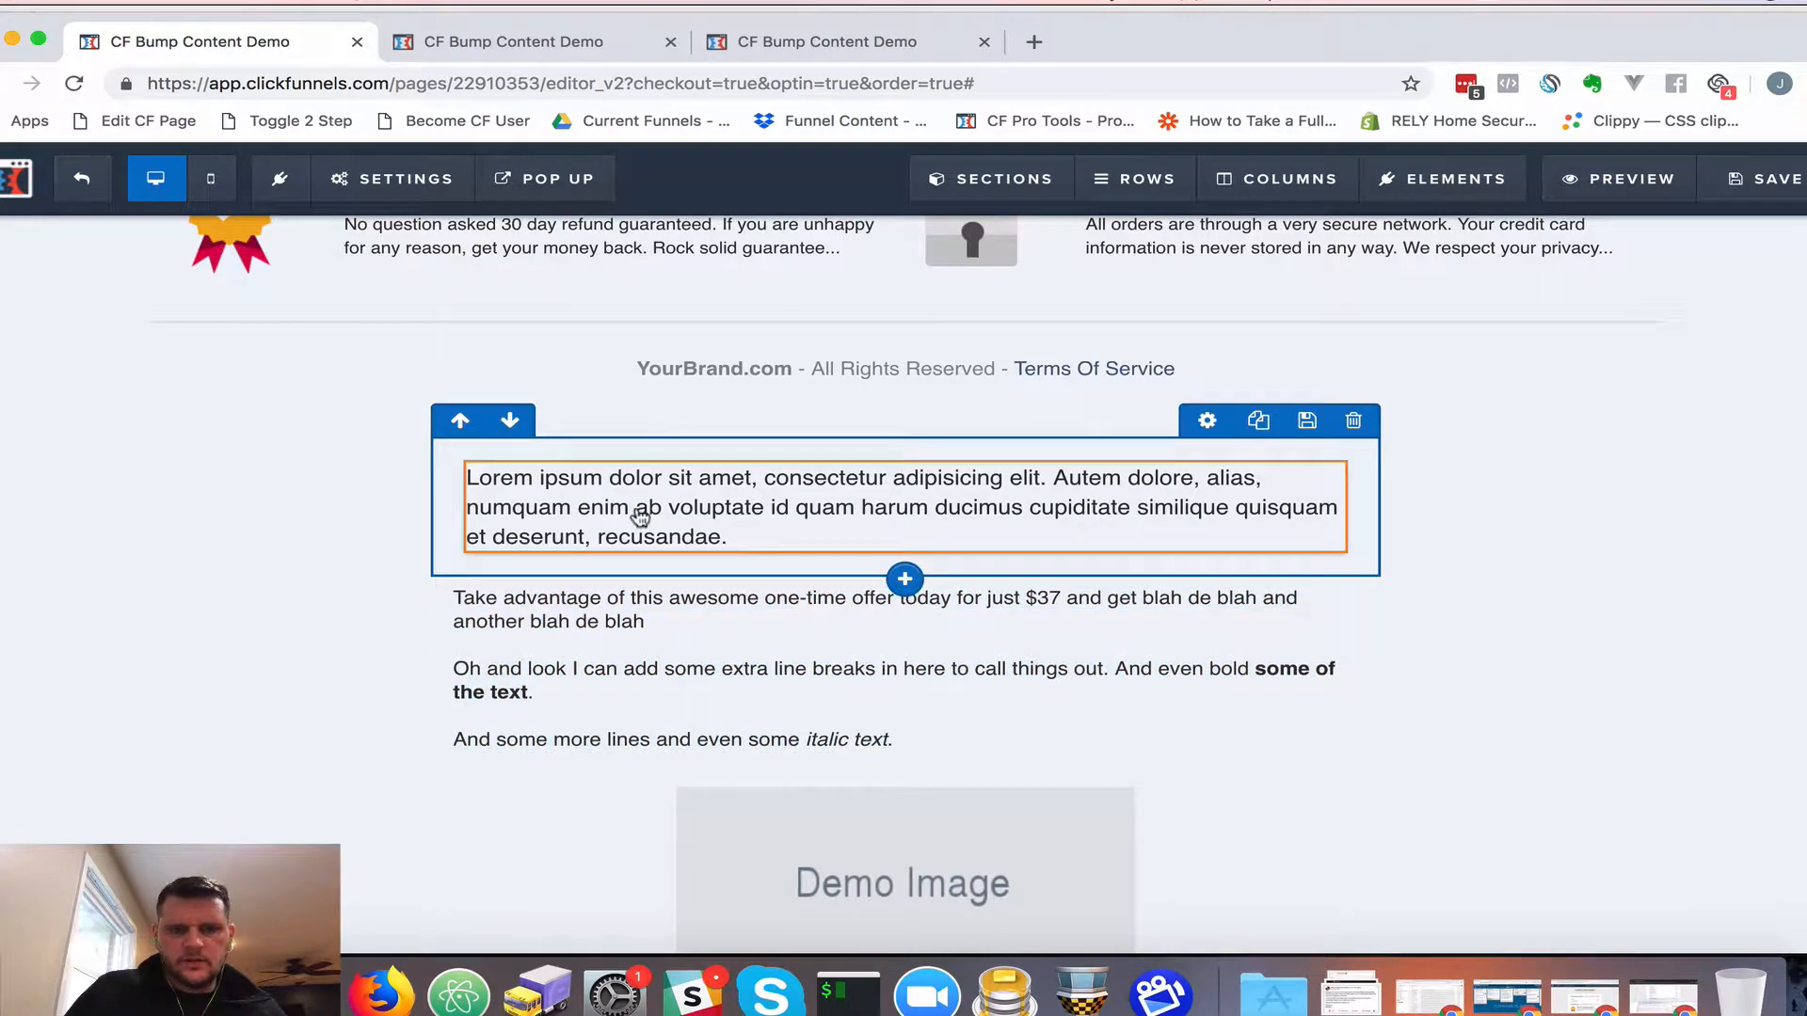
left_click(614, 496)
key("super+a")
key("super+v")
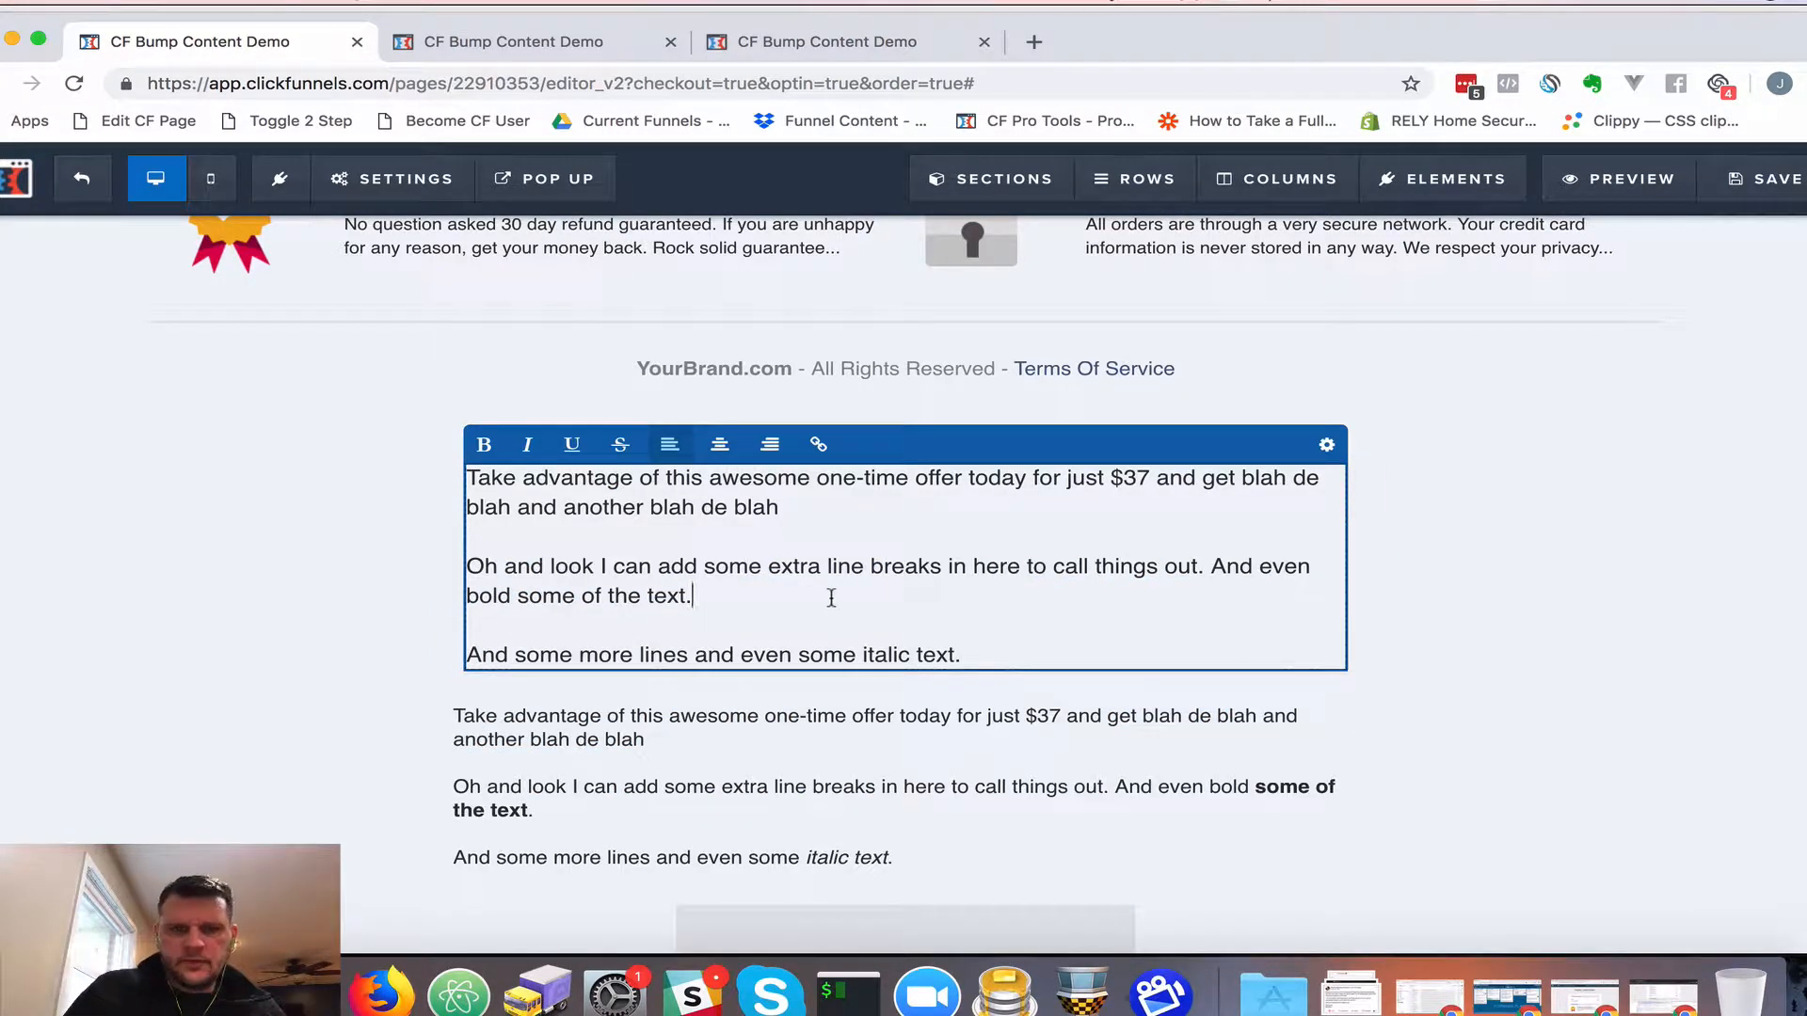
Make 'awesome' bold and 'add some extra' italic
double_click(740, 482)
key("super+b")
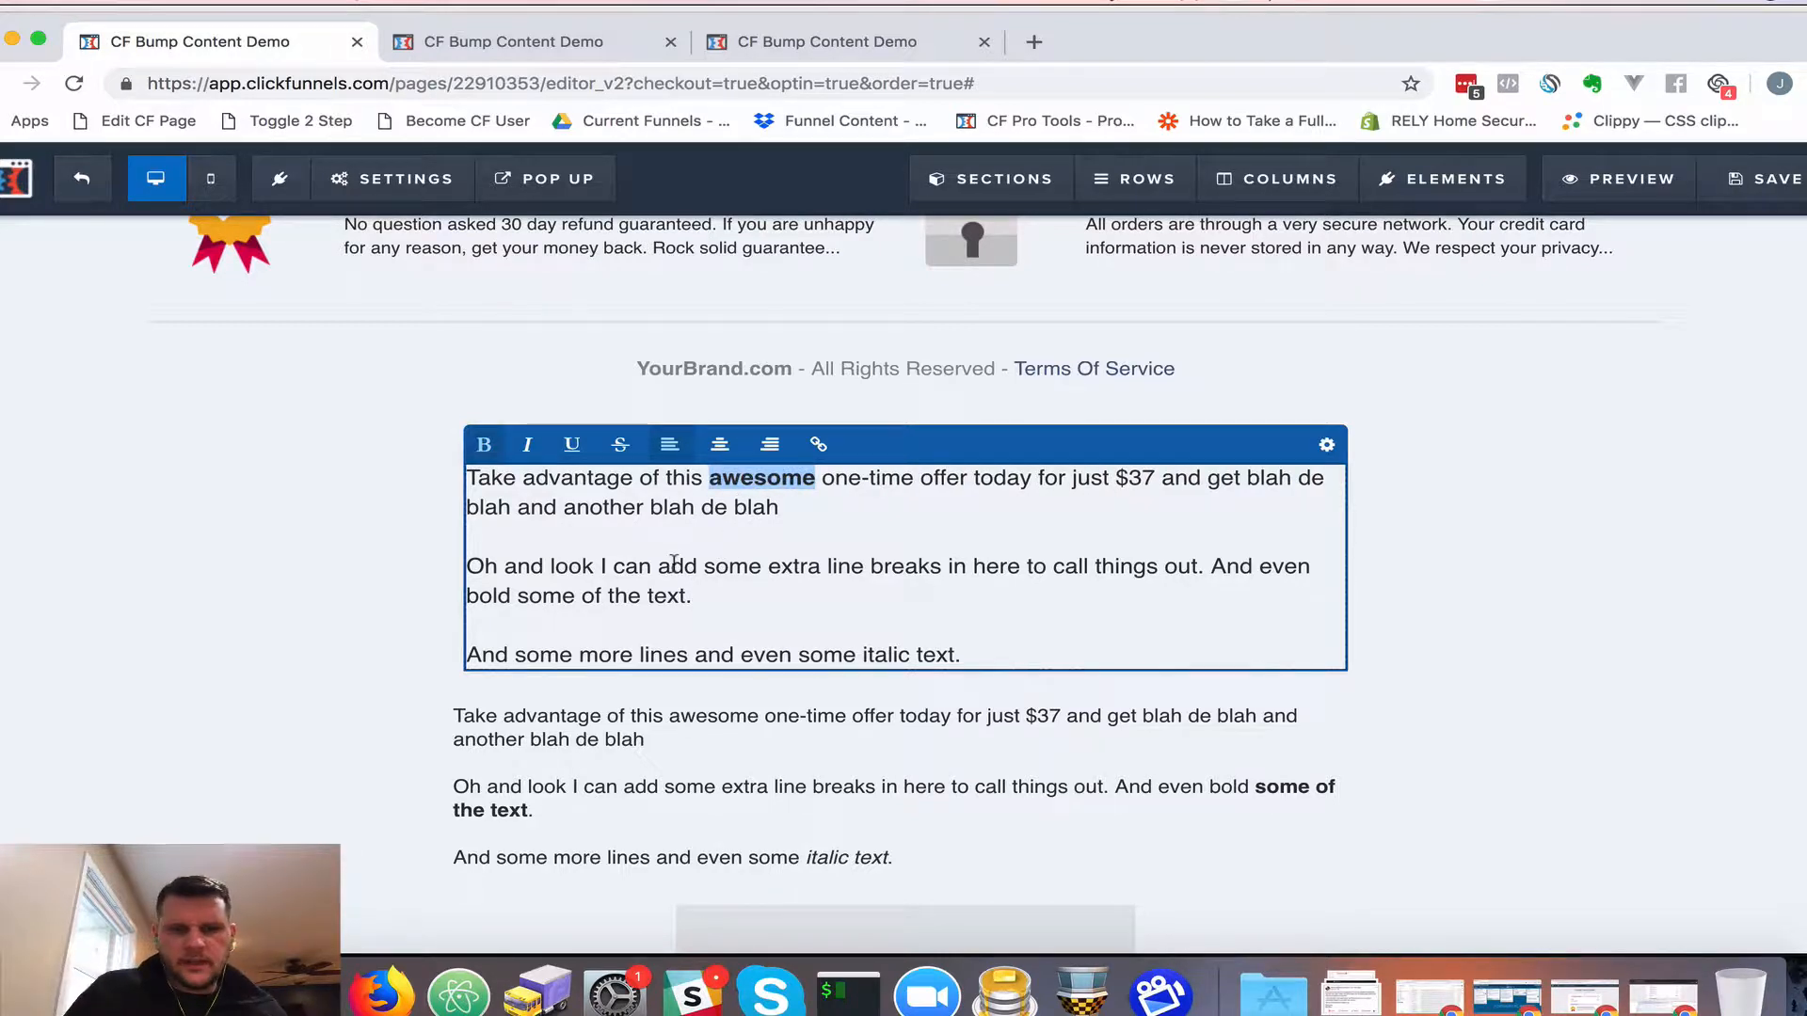
left_click_drag(657, 569, 810, 572)
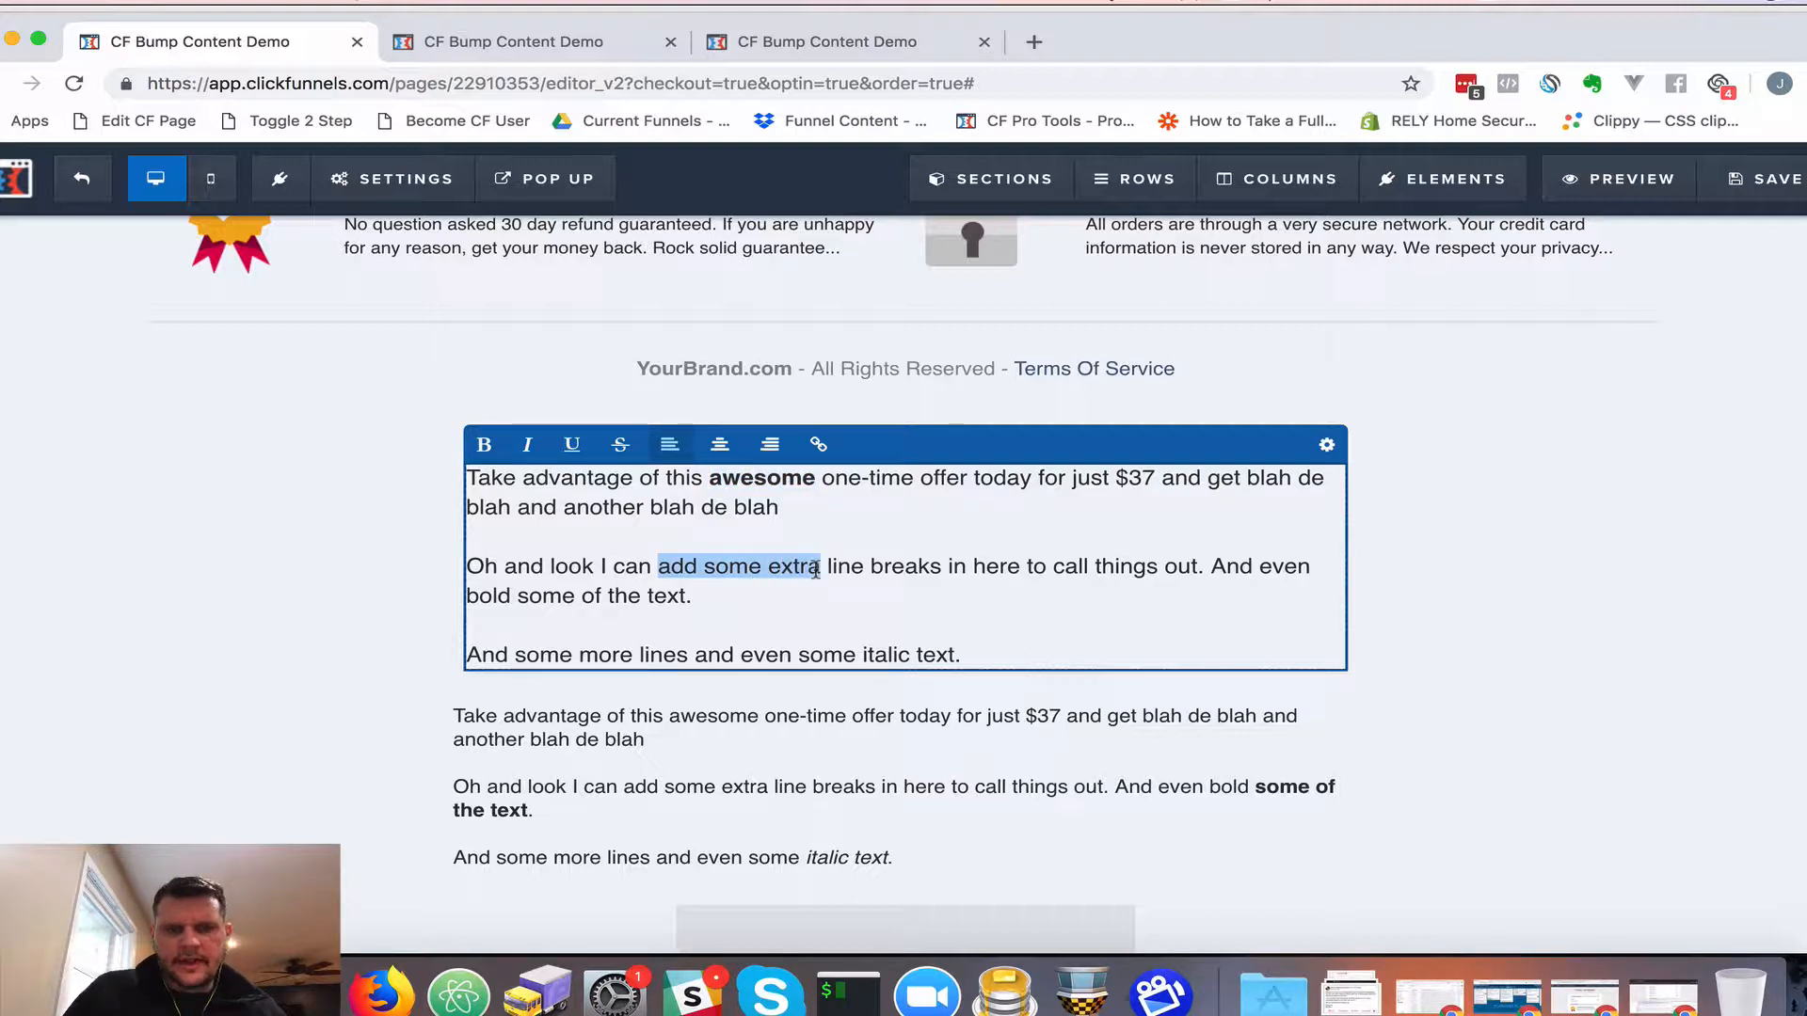
key("super+i")
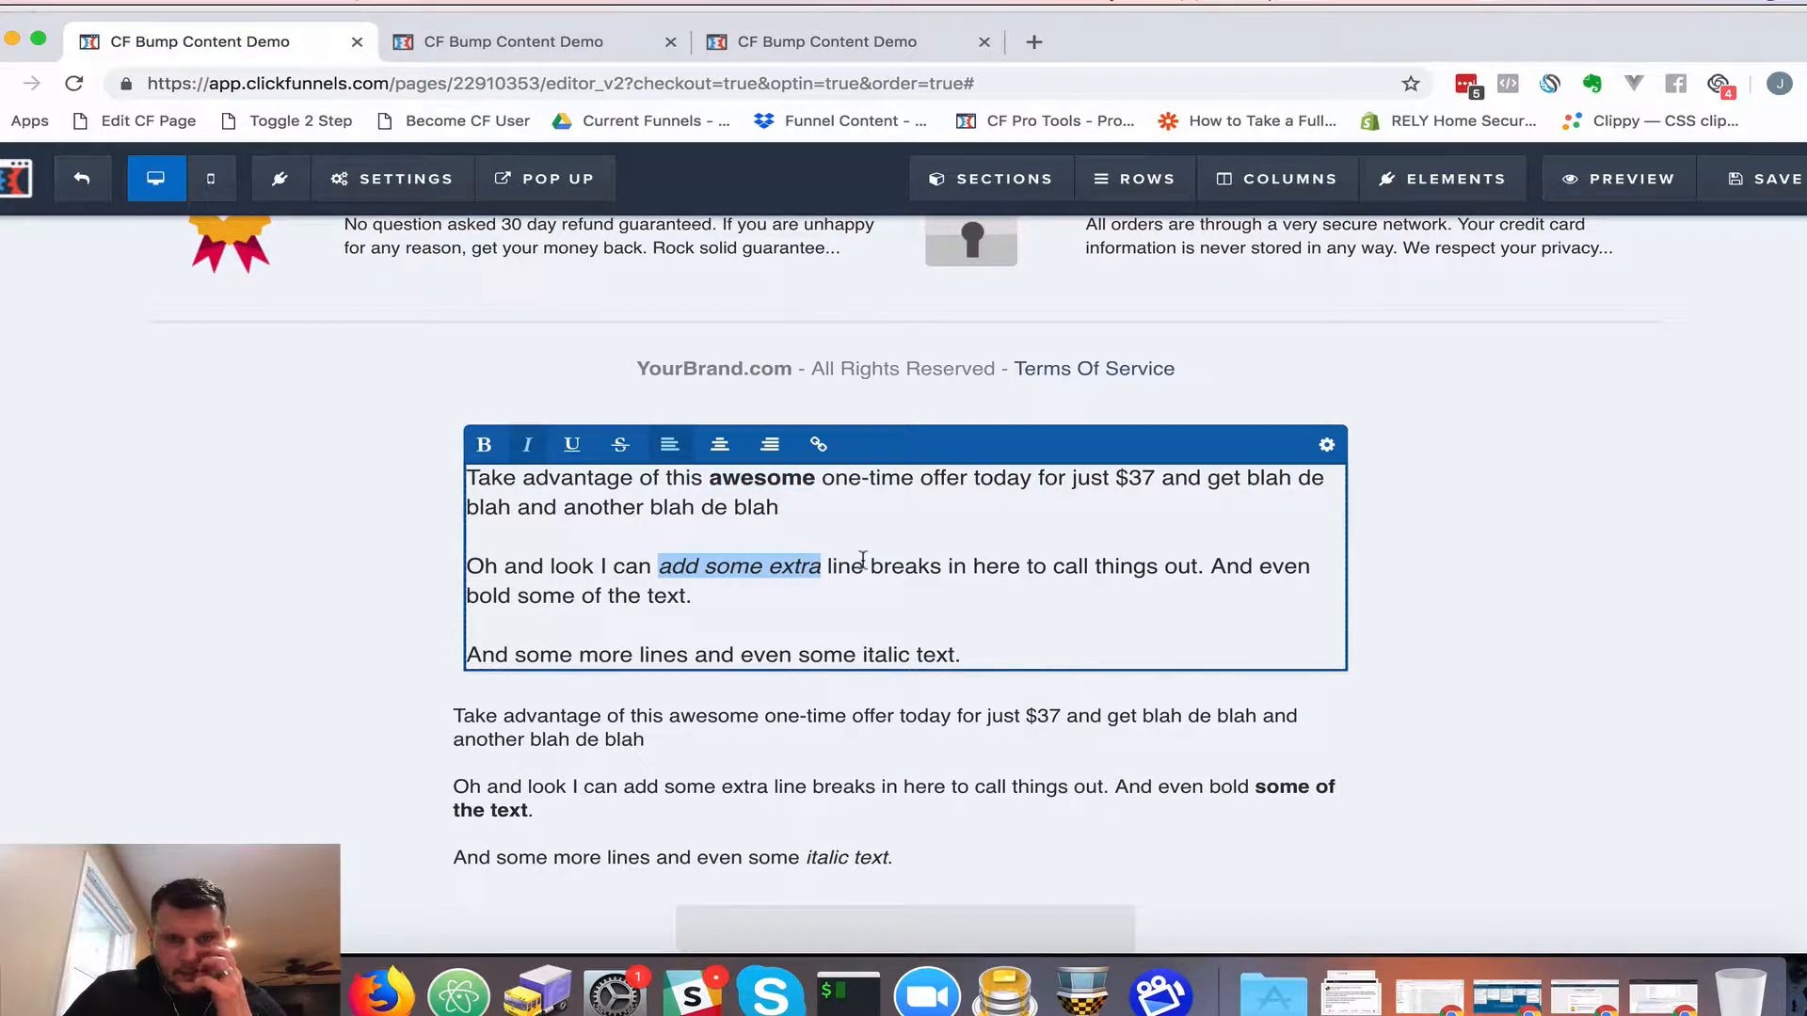
left_click(862, 559)
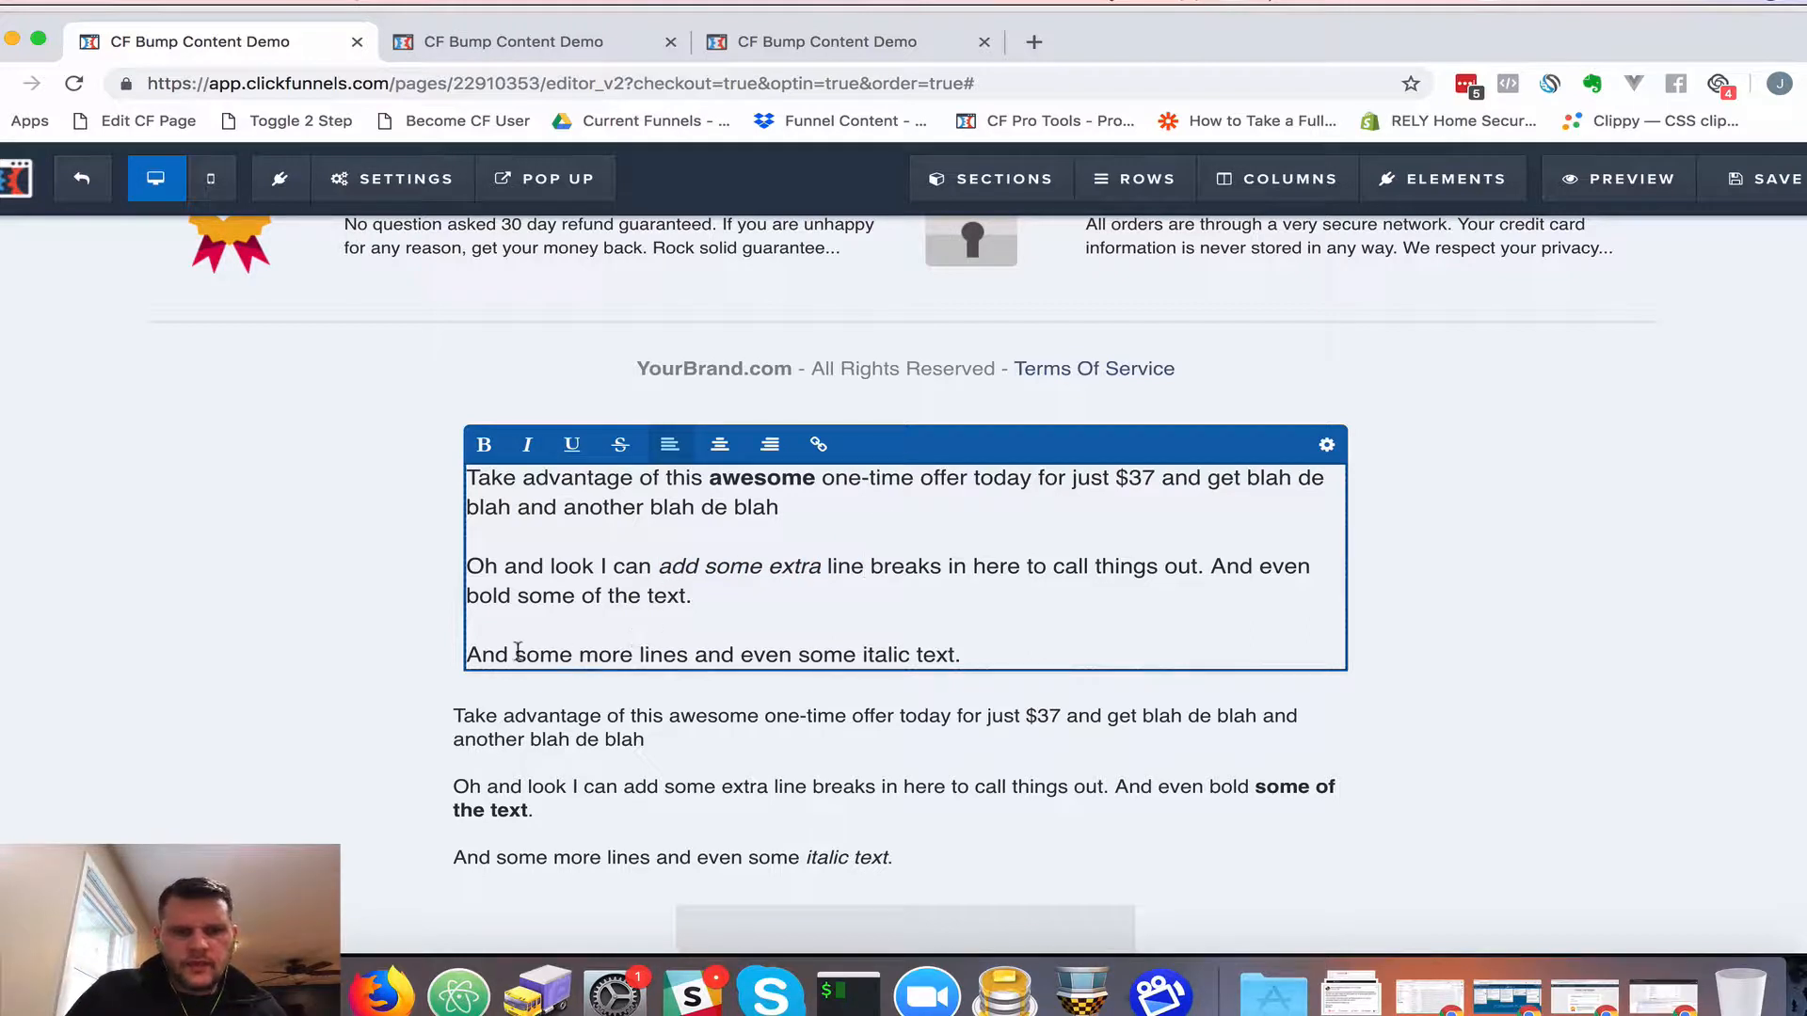
Make 'some more lines' bold, italic and underlined
left_click_drag(515, 651, 682, 650)
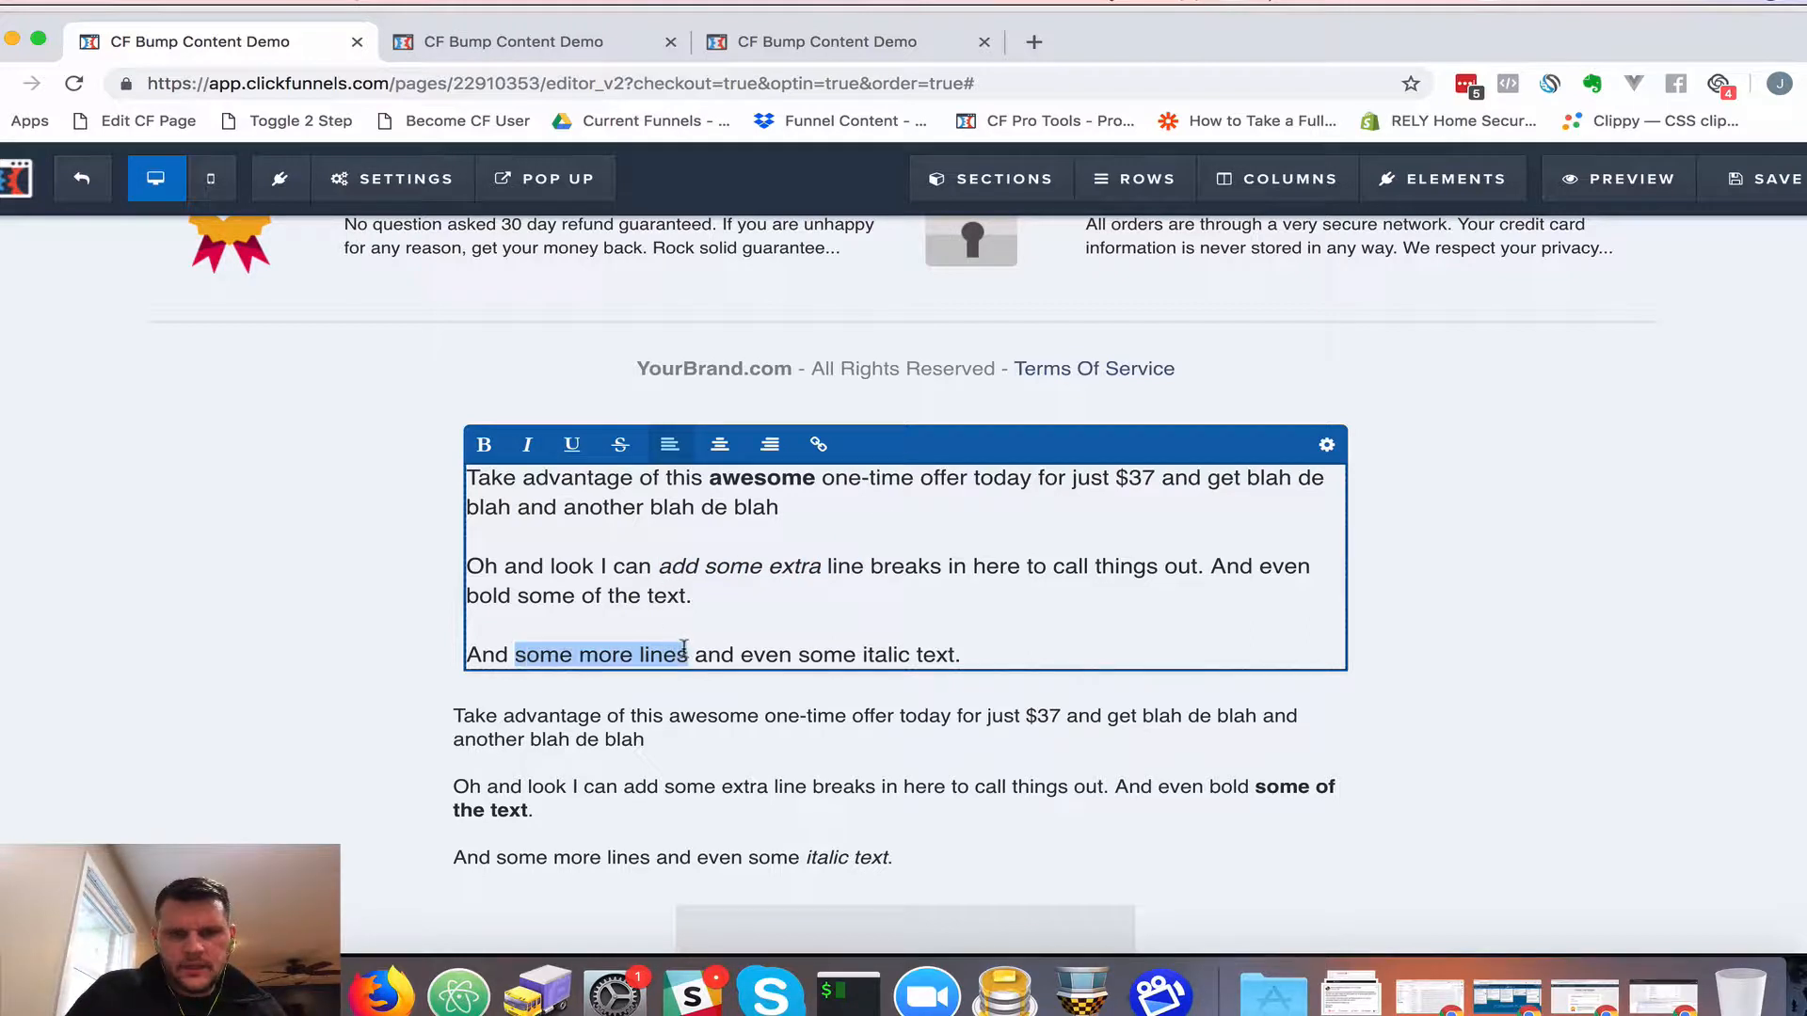
left_click(571, 444)
left_click(527, 444)
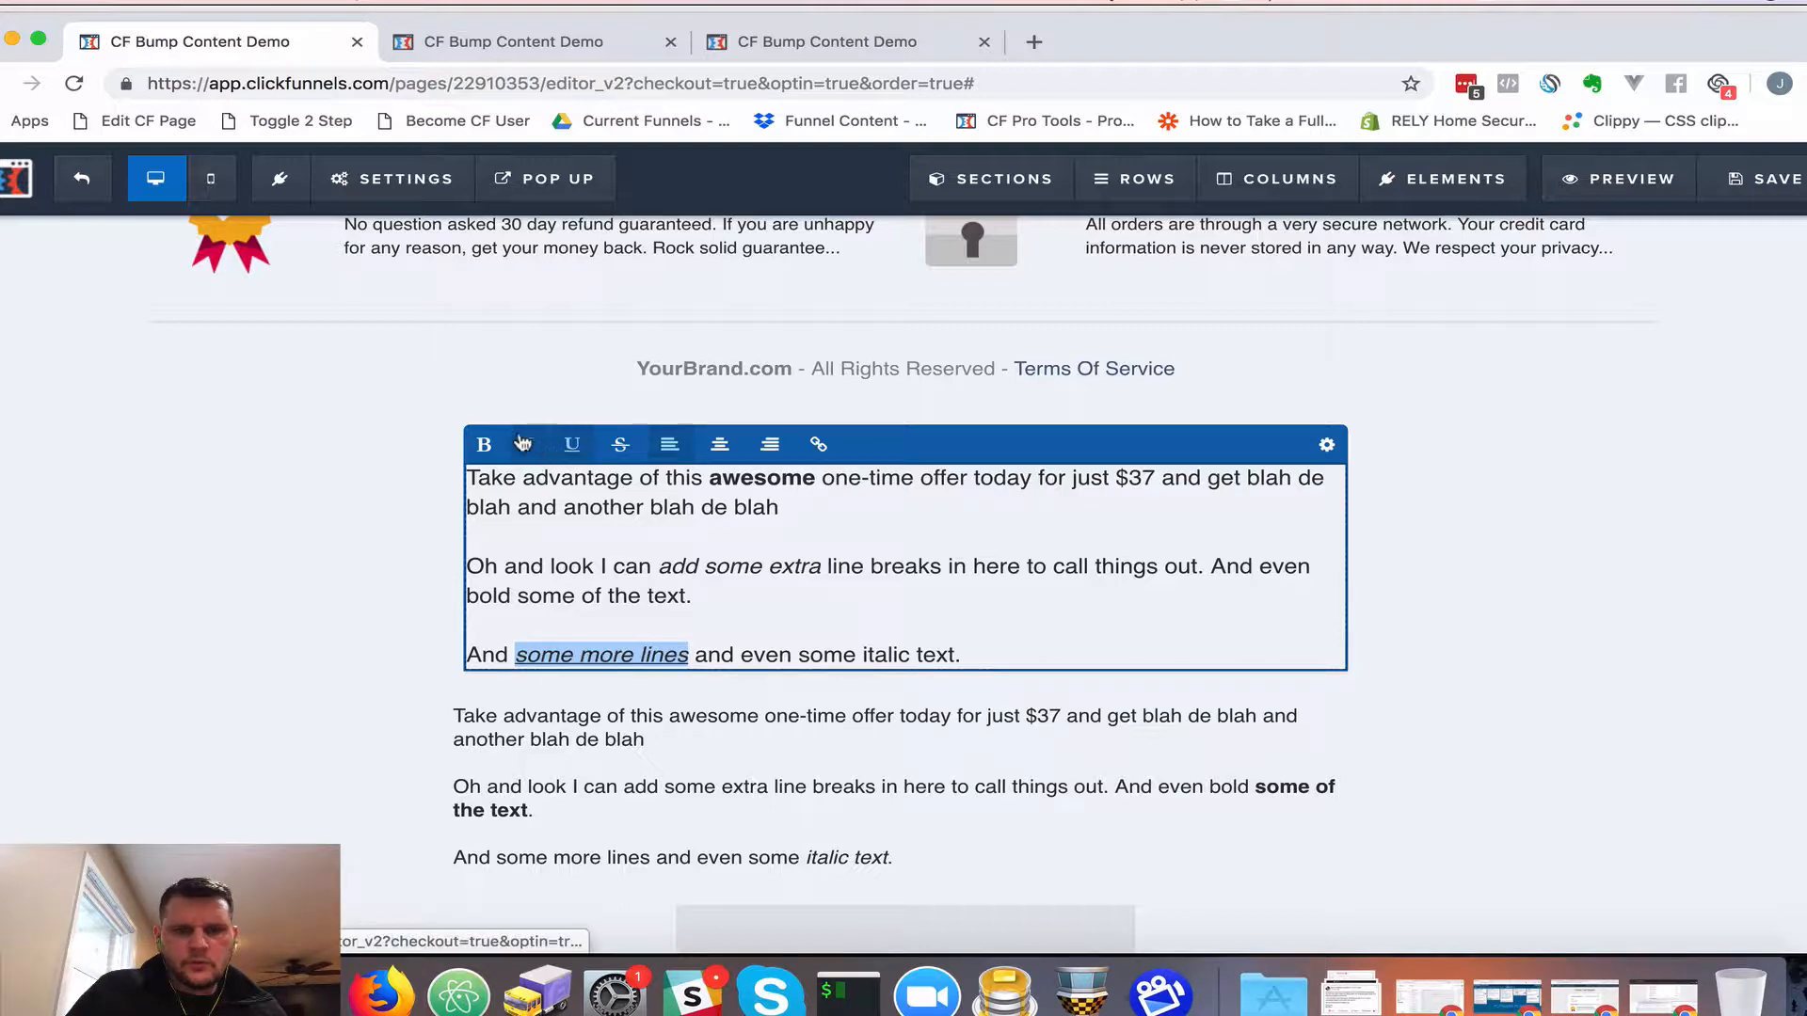
left_click(474, 424)
left_click(627, 595)
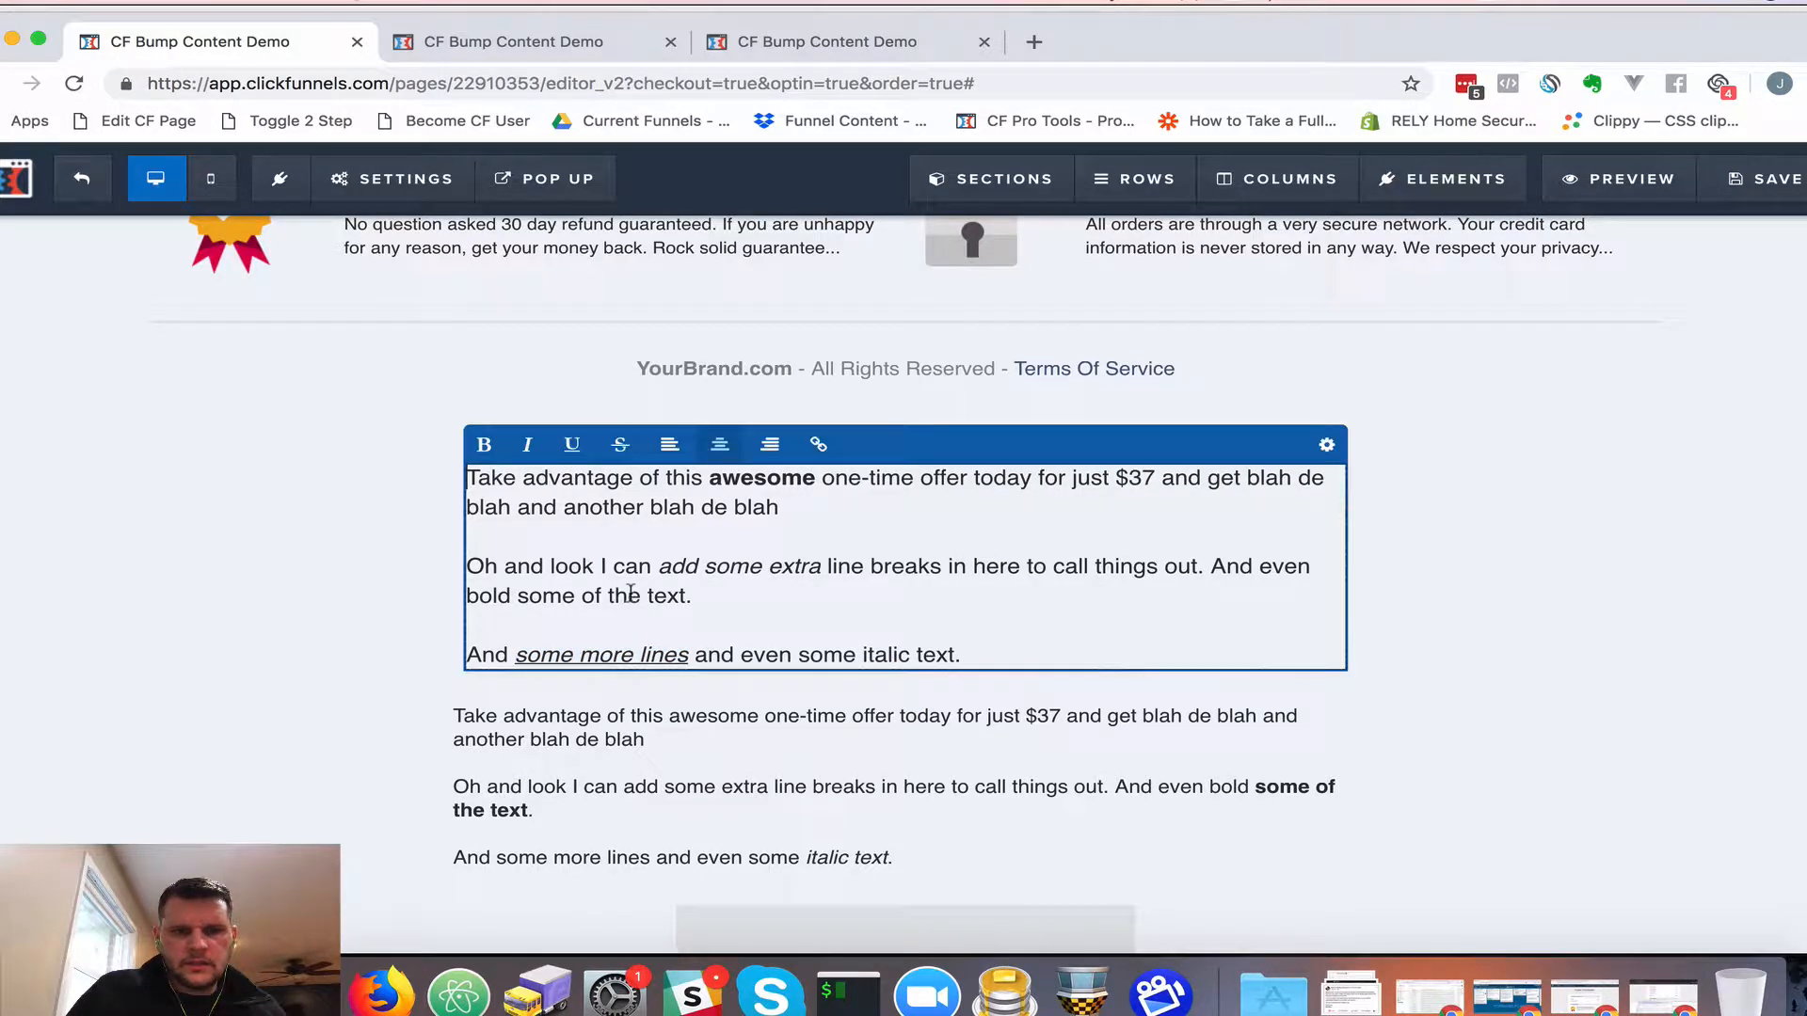
left_click(598, 646)
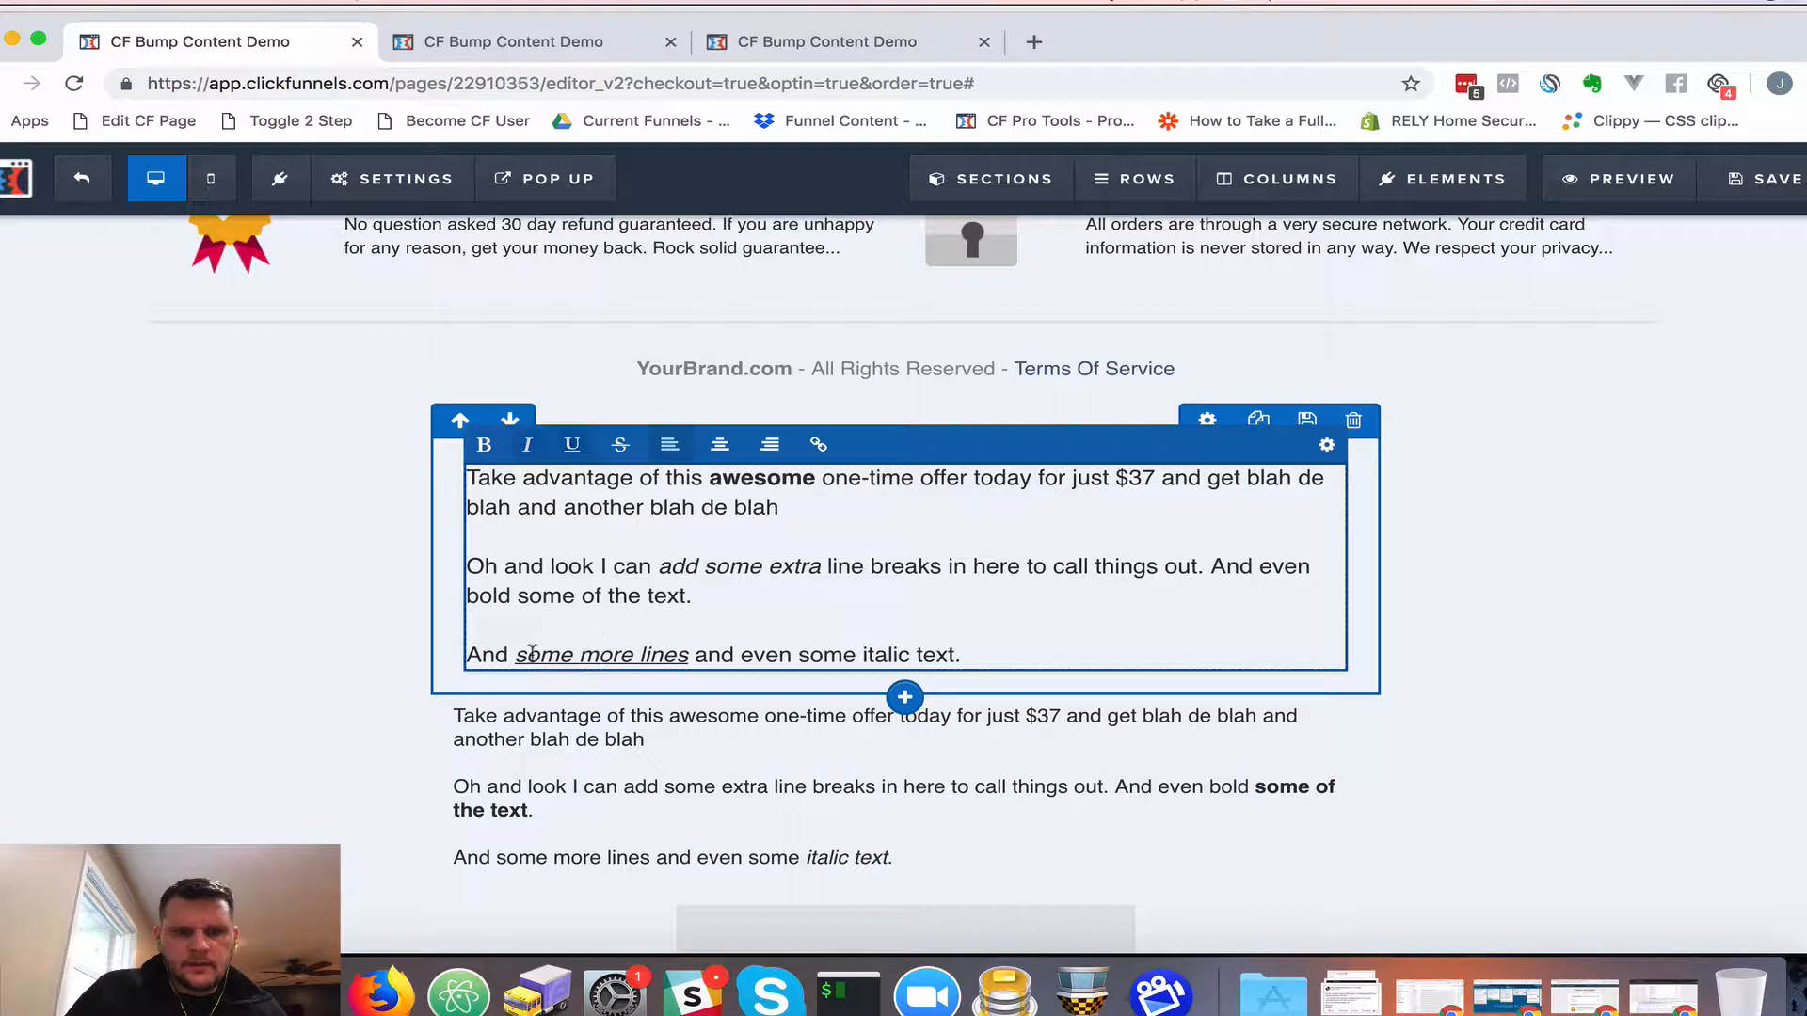
left_click_drag(518, 655, 690, 662)
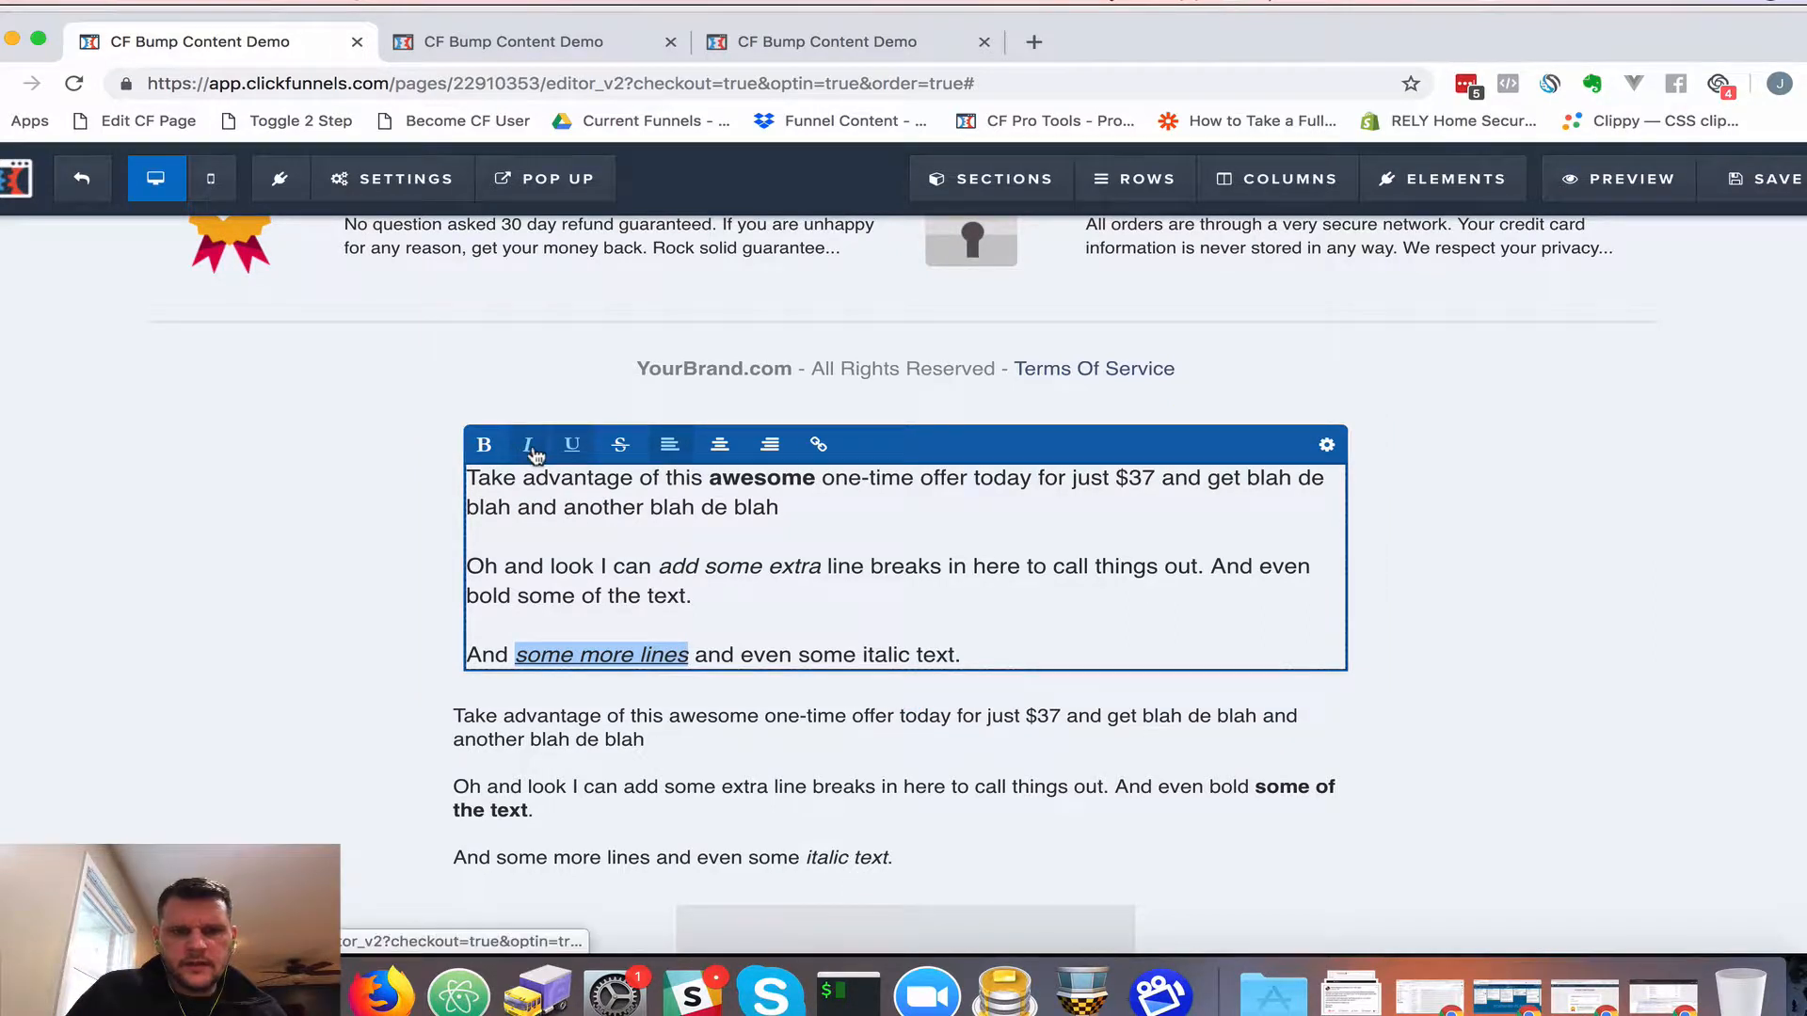
left_click(484, 444)
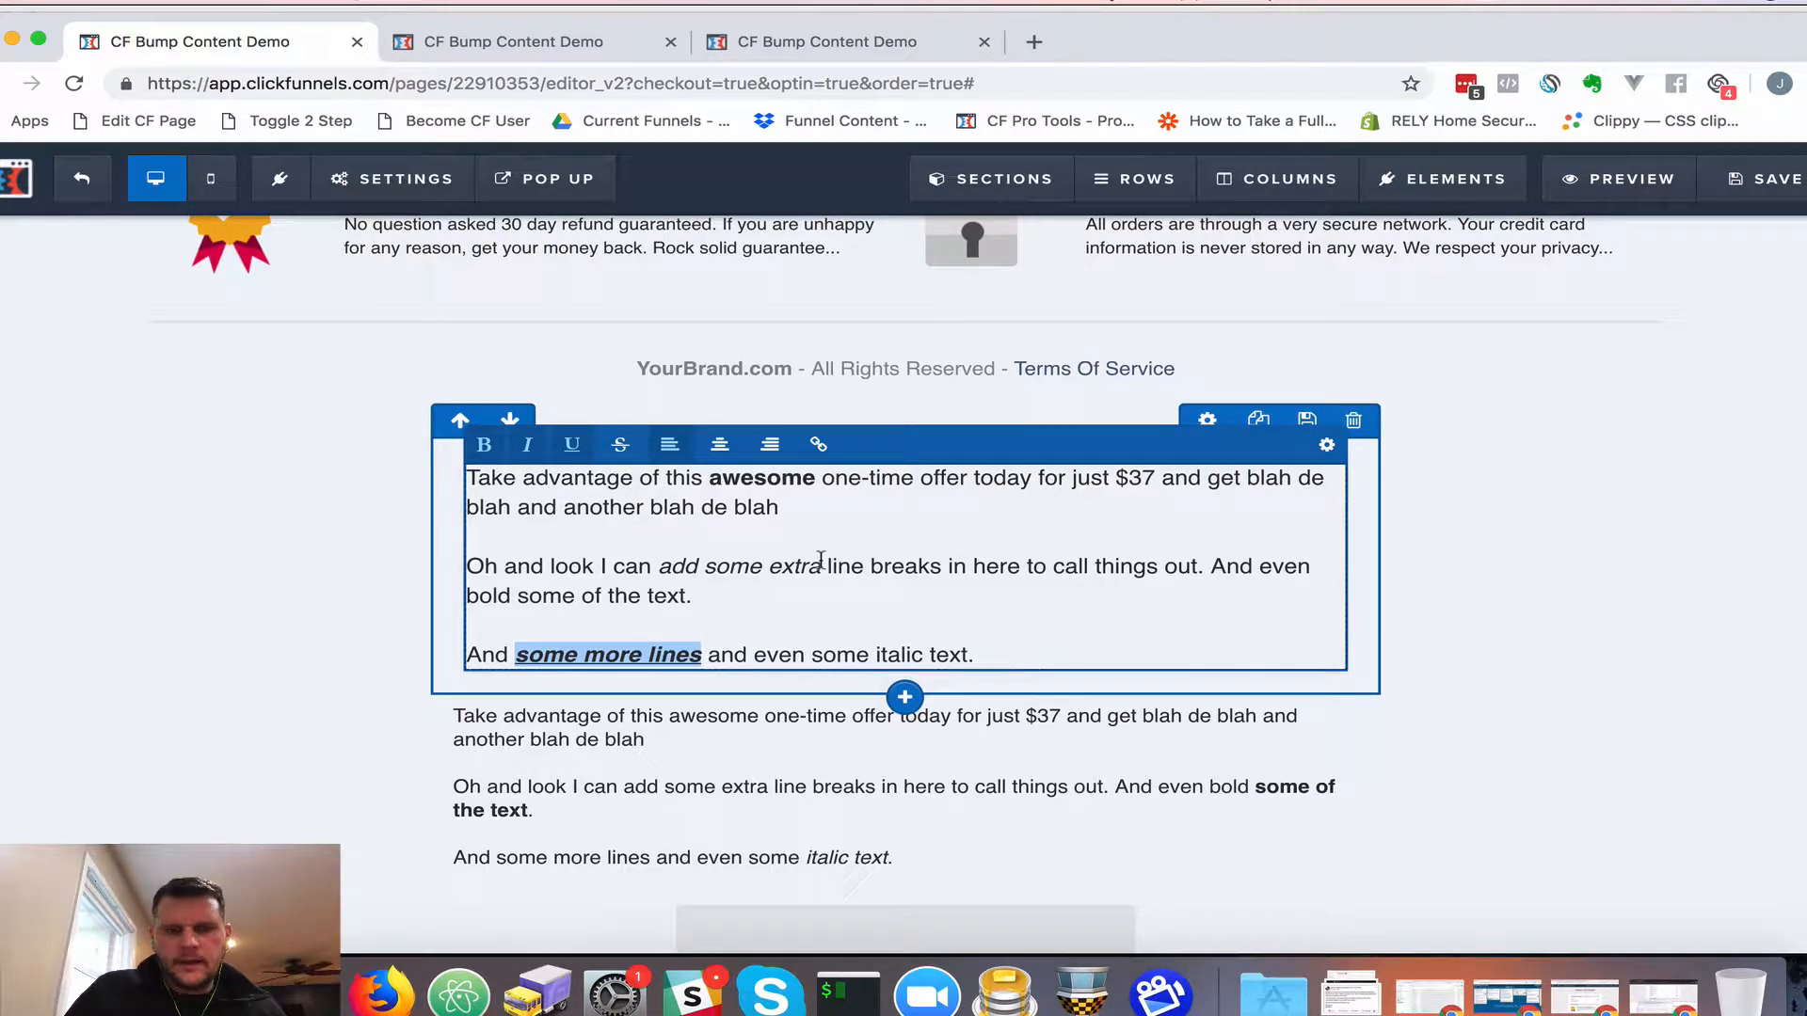
left_click(851, 555)
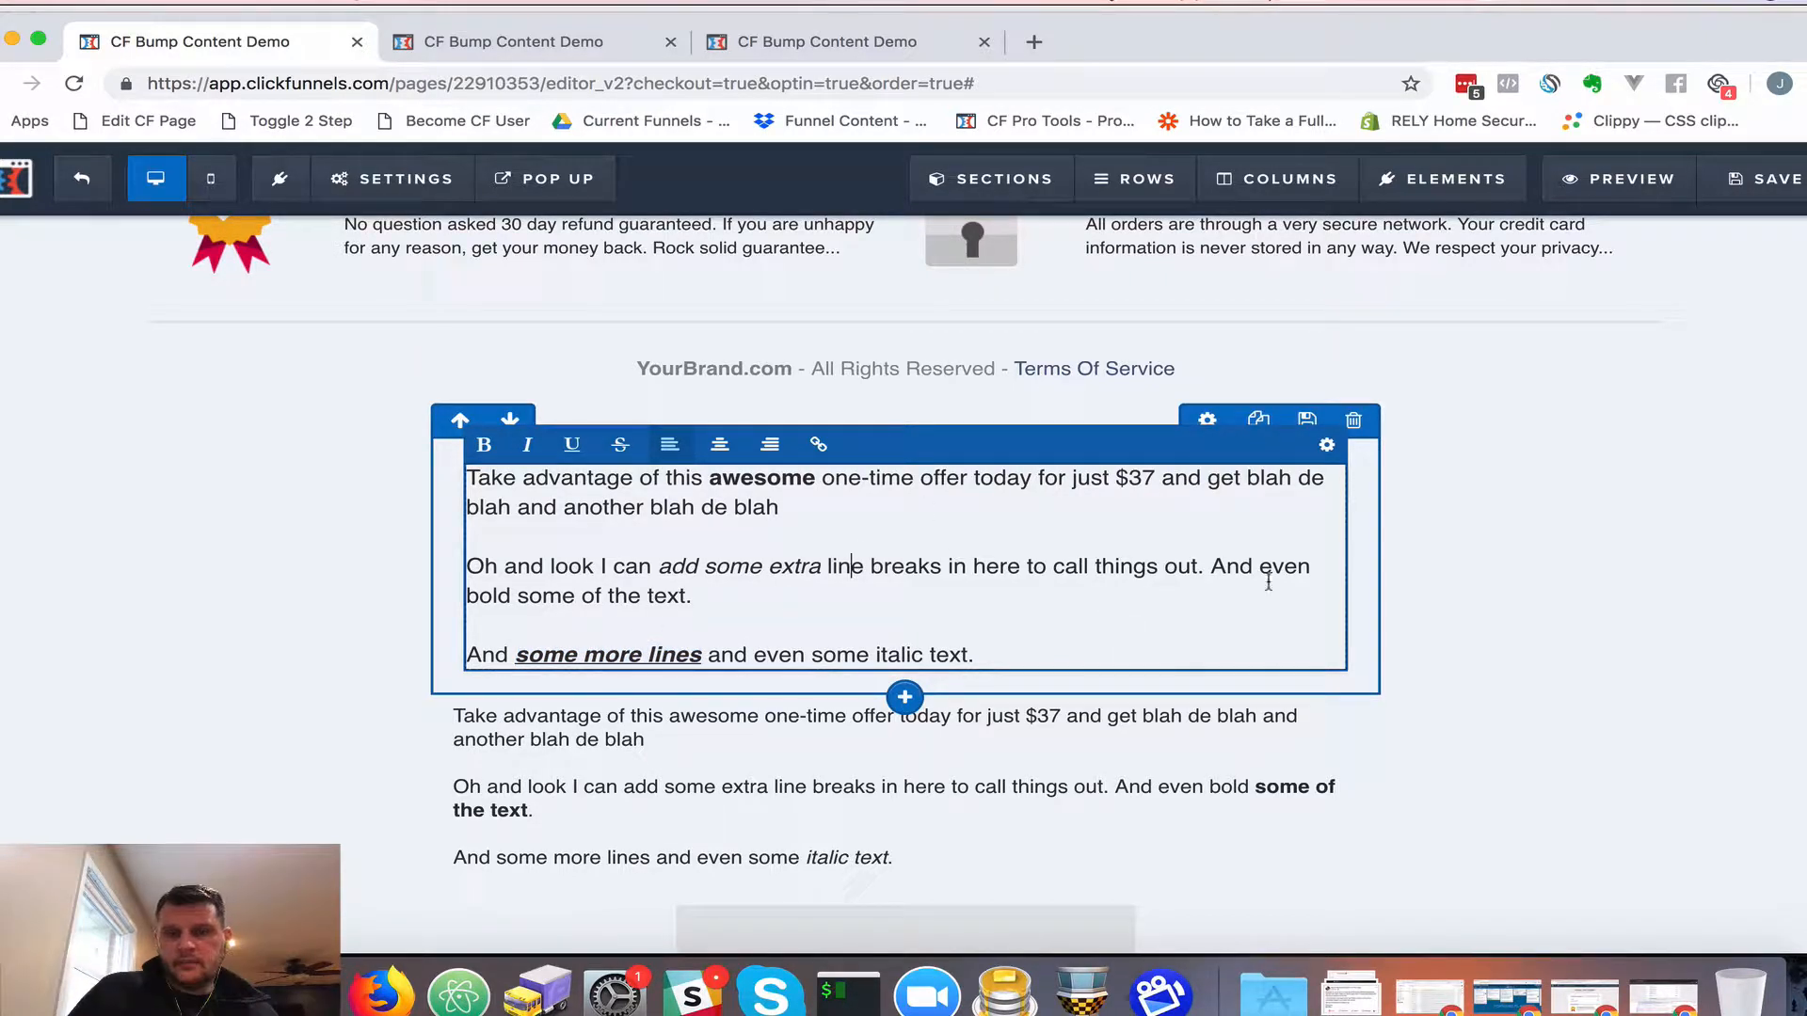
left_click(1442, 574)
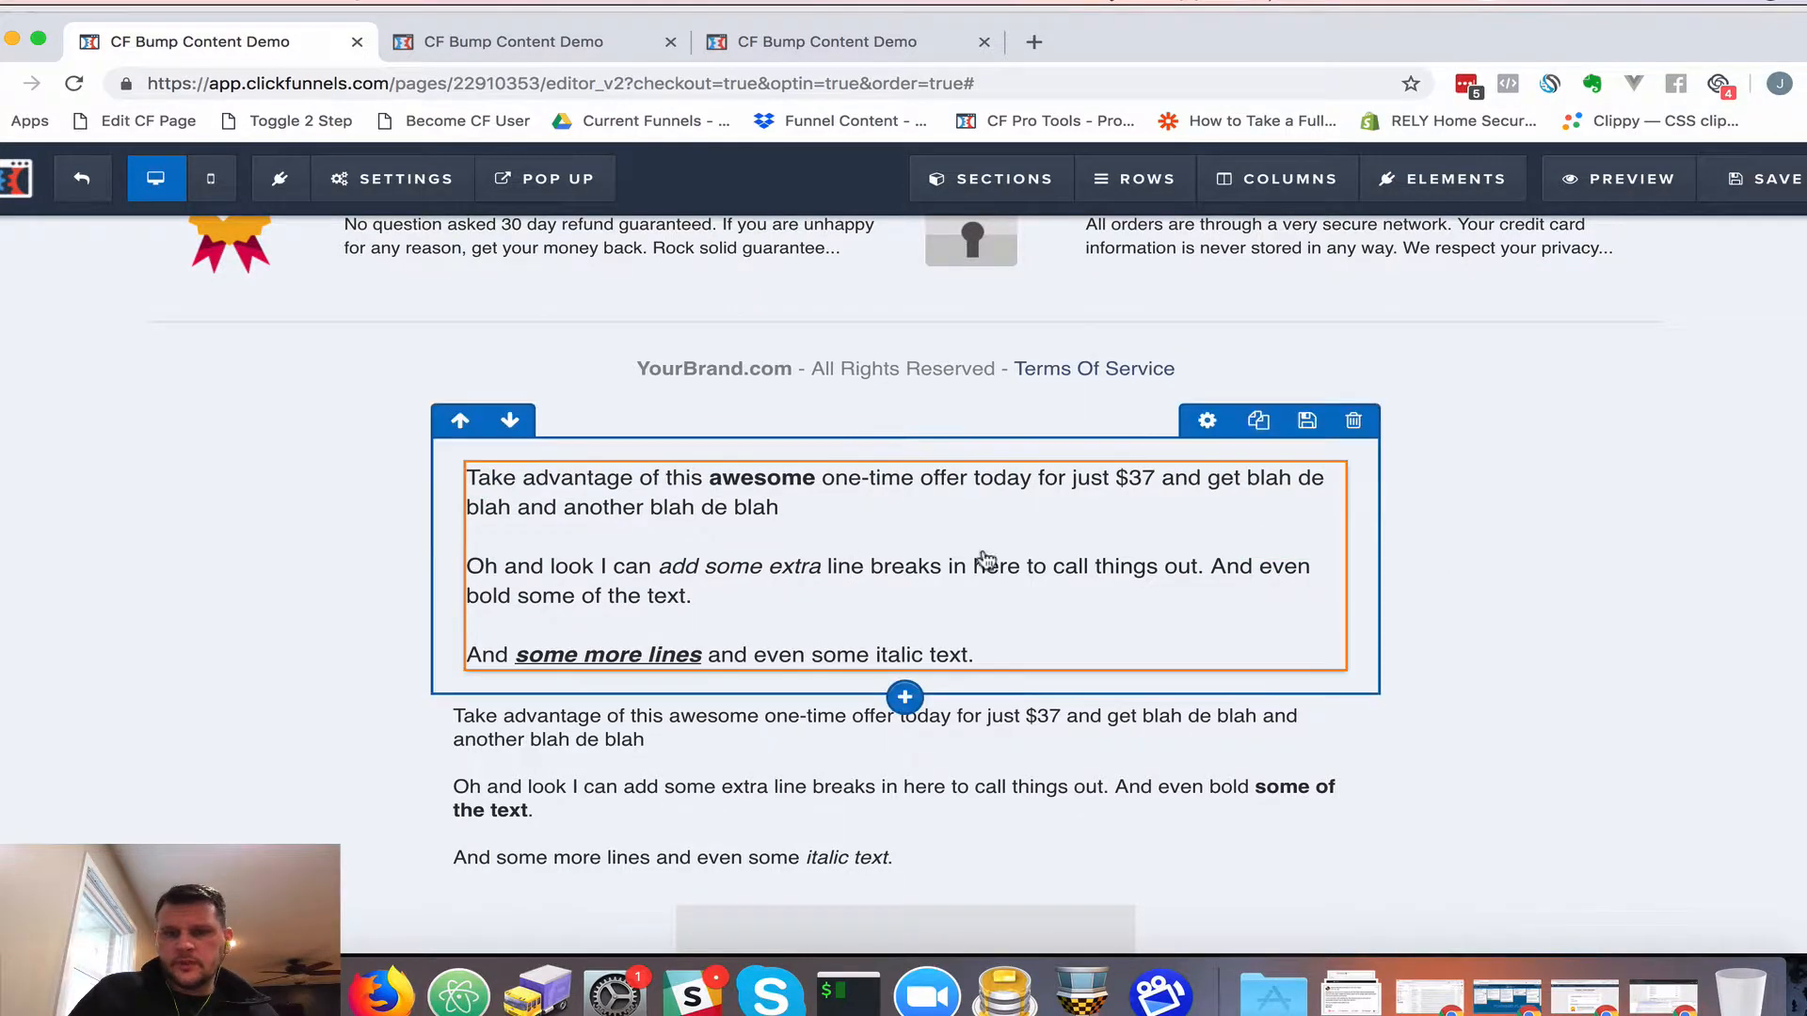
Add a Video element below the formatted offer paragraph
left_click(906, 679)
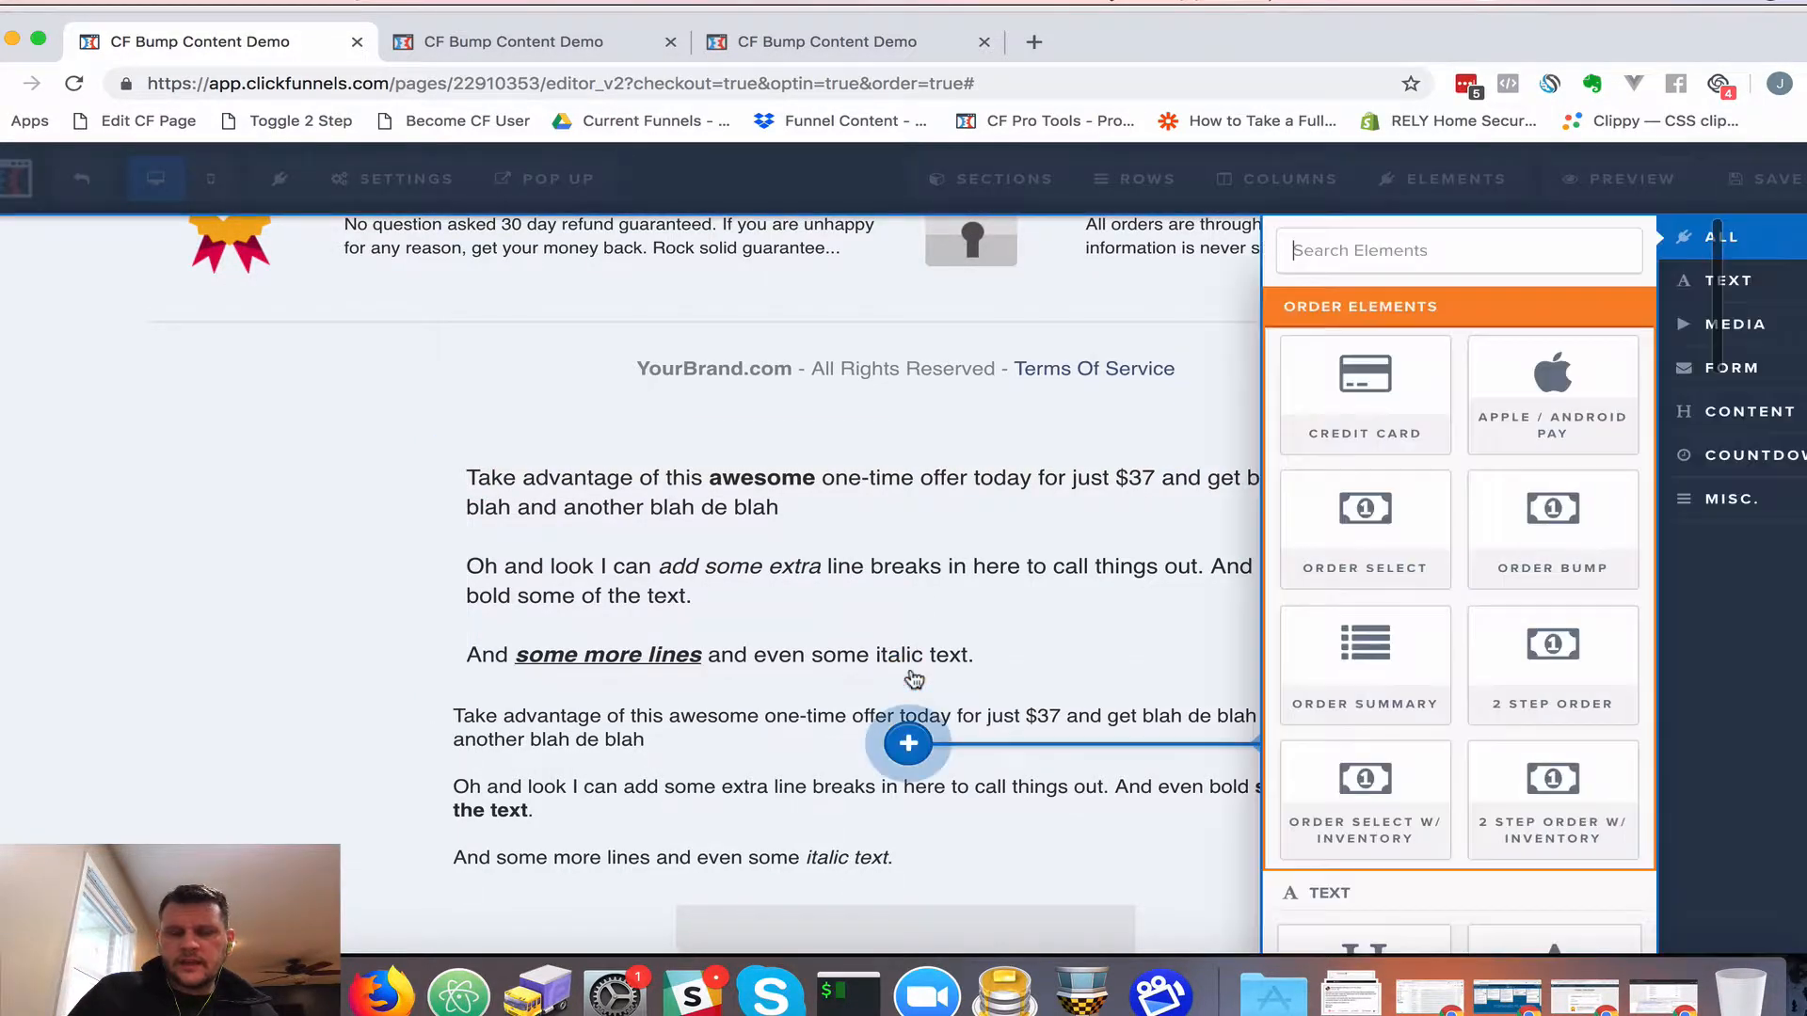
scroll(1421, 638, "down", 7)
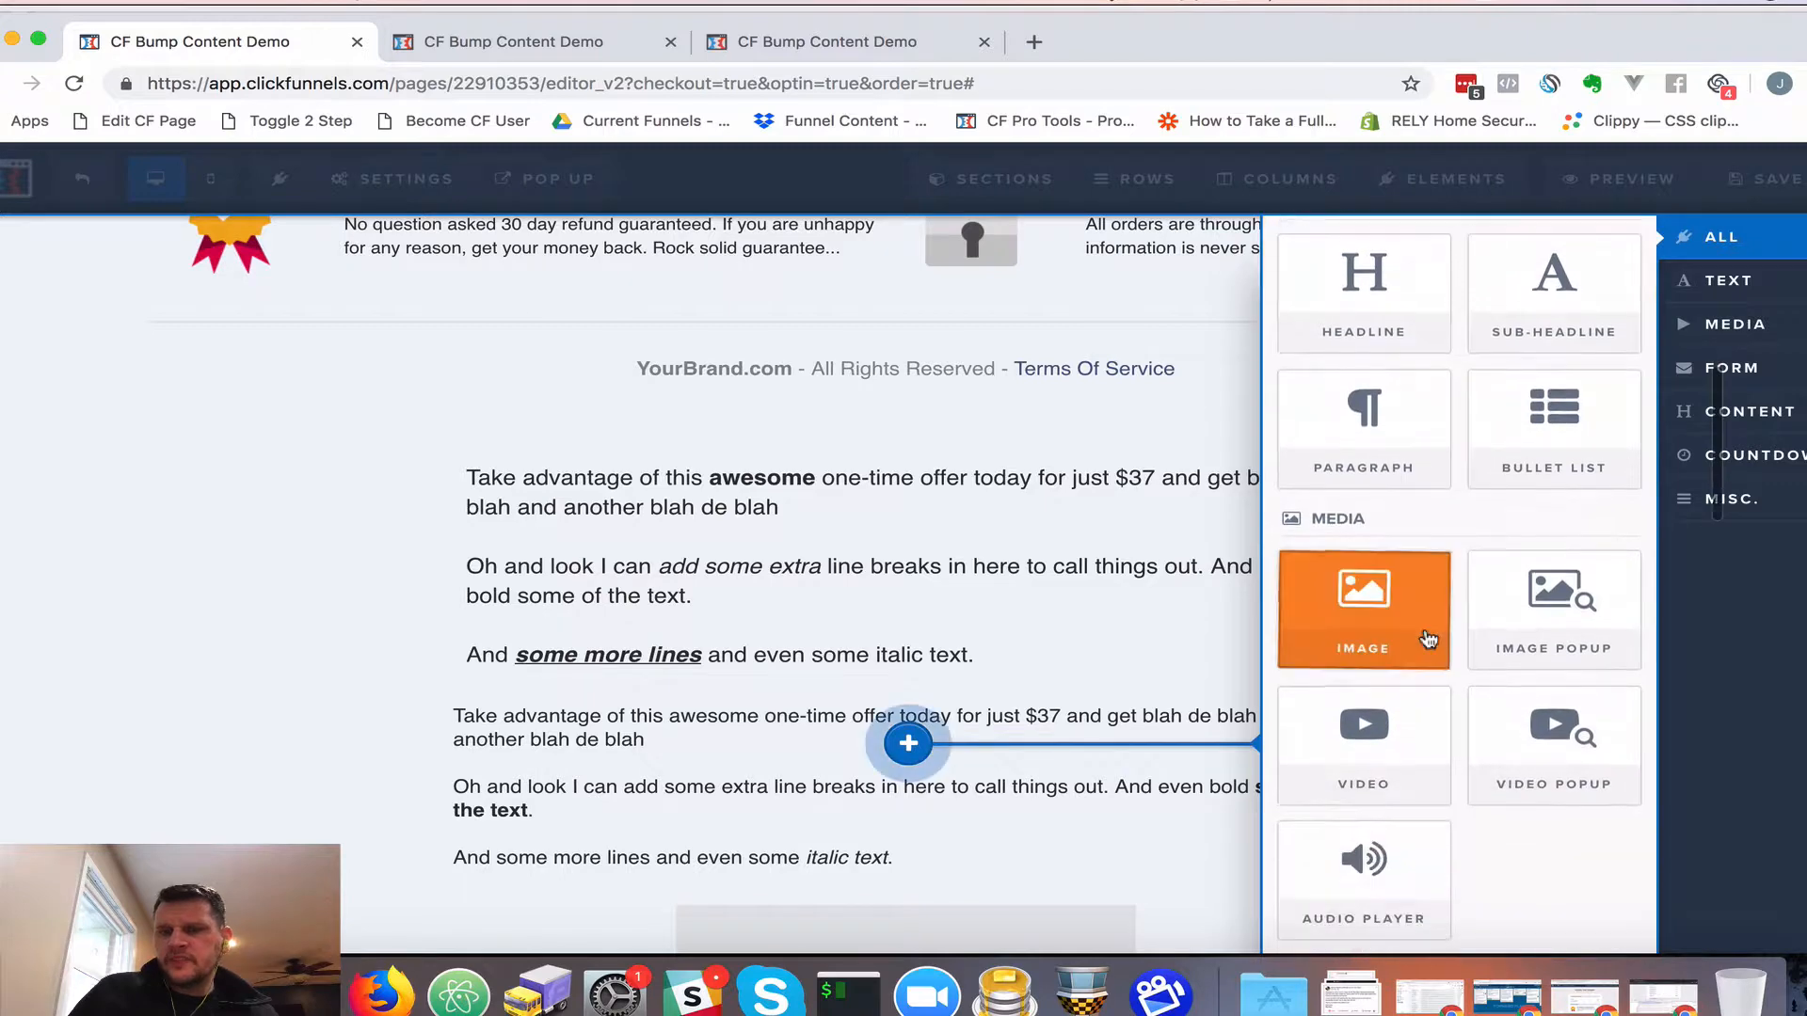
scroll(1426, 641, "down", 1)
scroll(1384, 621, "down", 2)
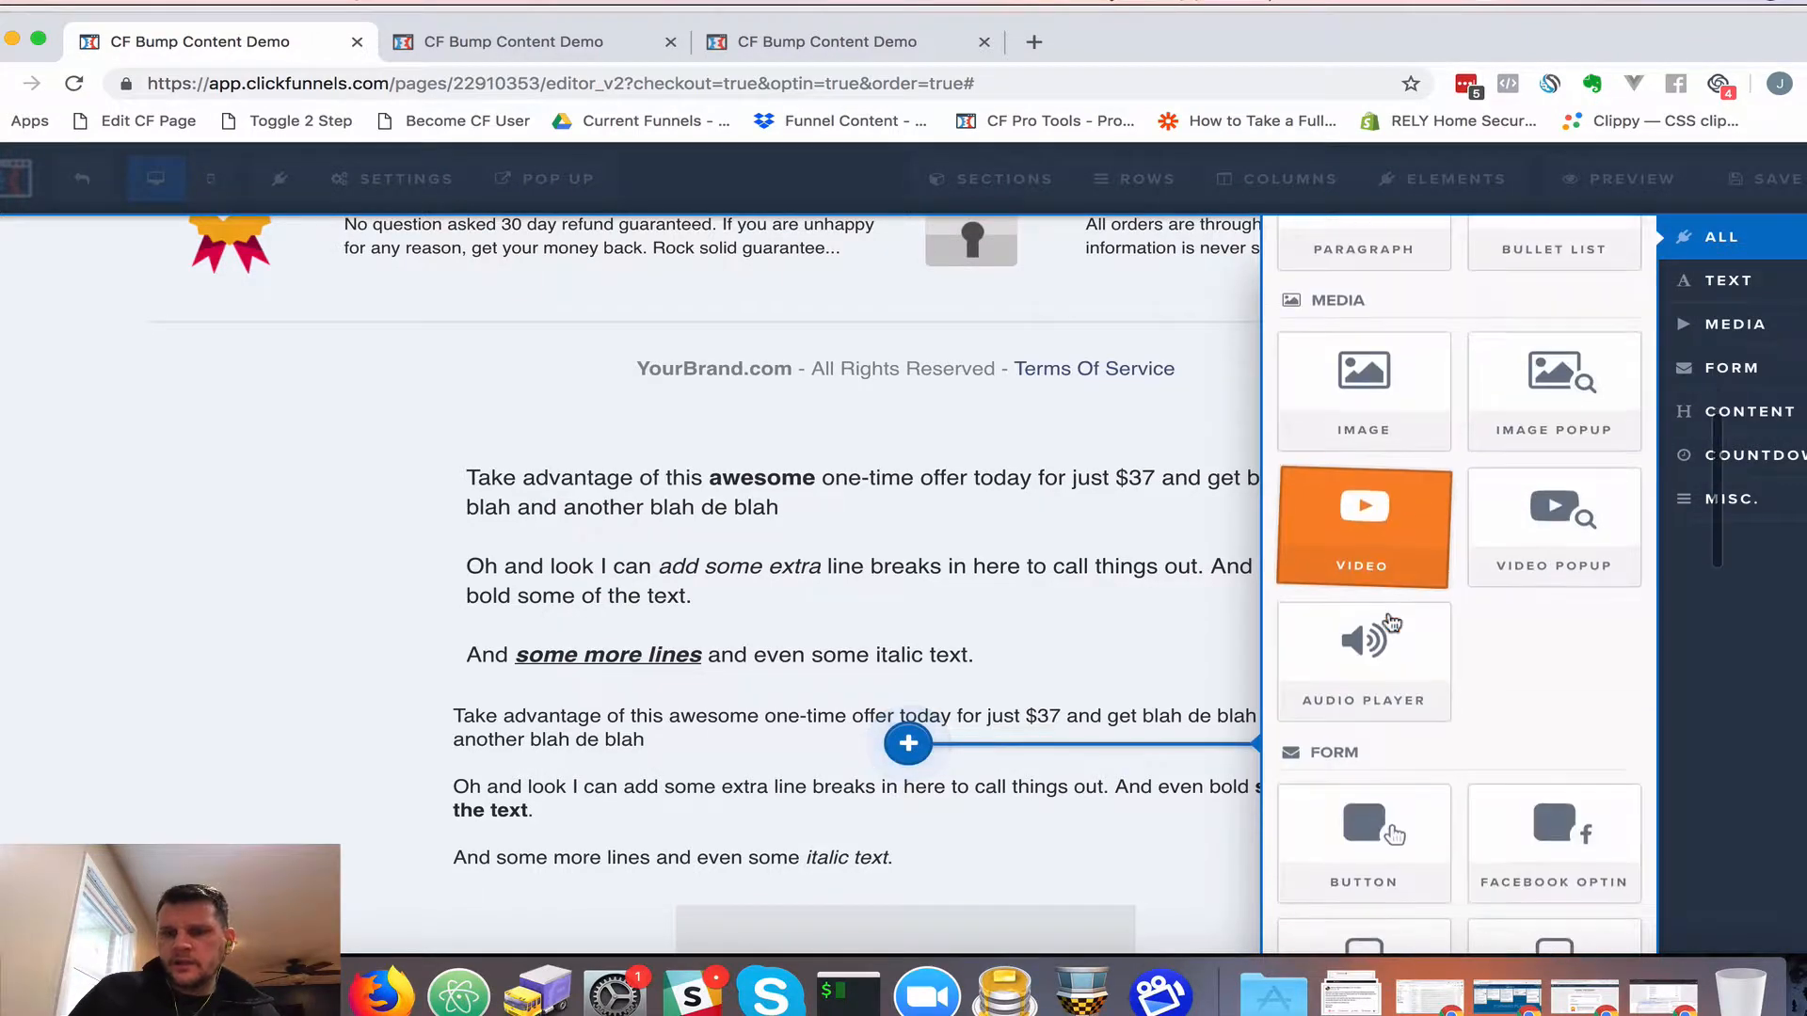
left_click(1382, 535)
scroll(1050, 669, "down", 3)
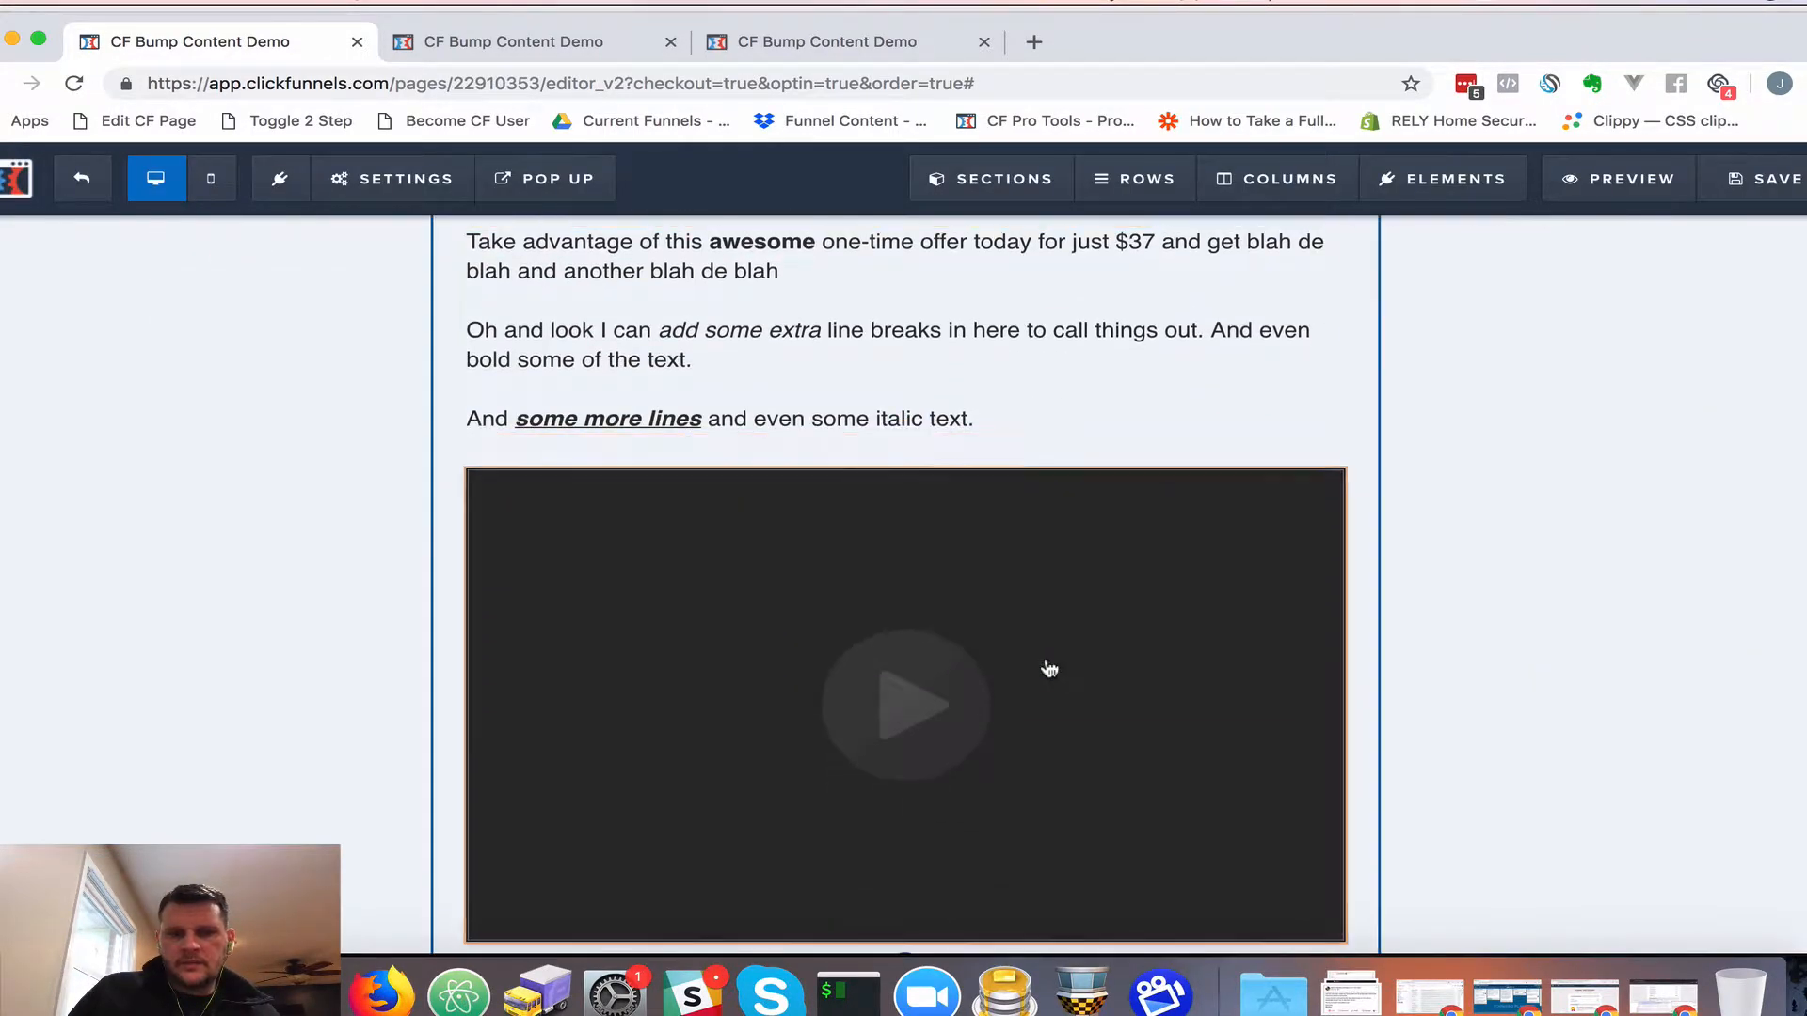
Set the video type to Wistia and its width to Half Width
mouse_move(974, 692)
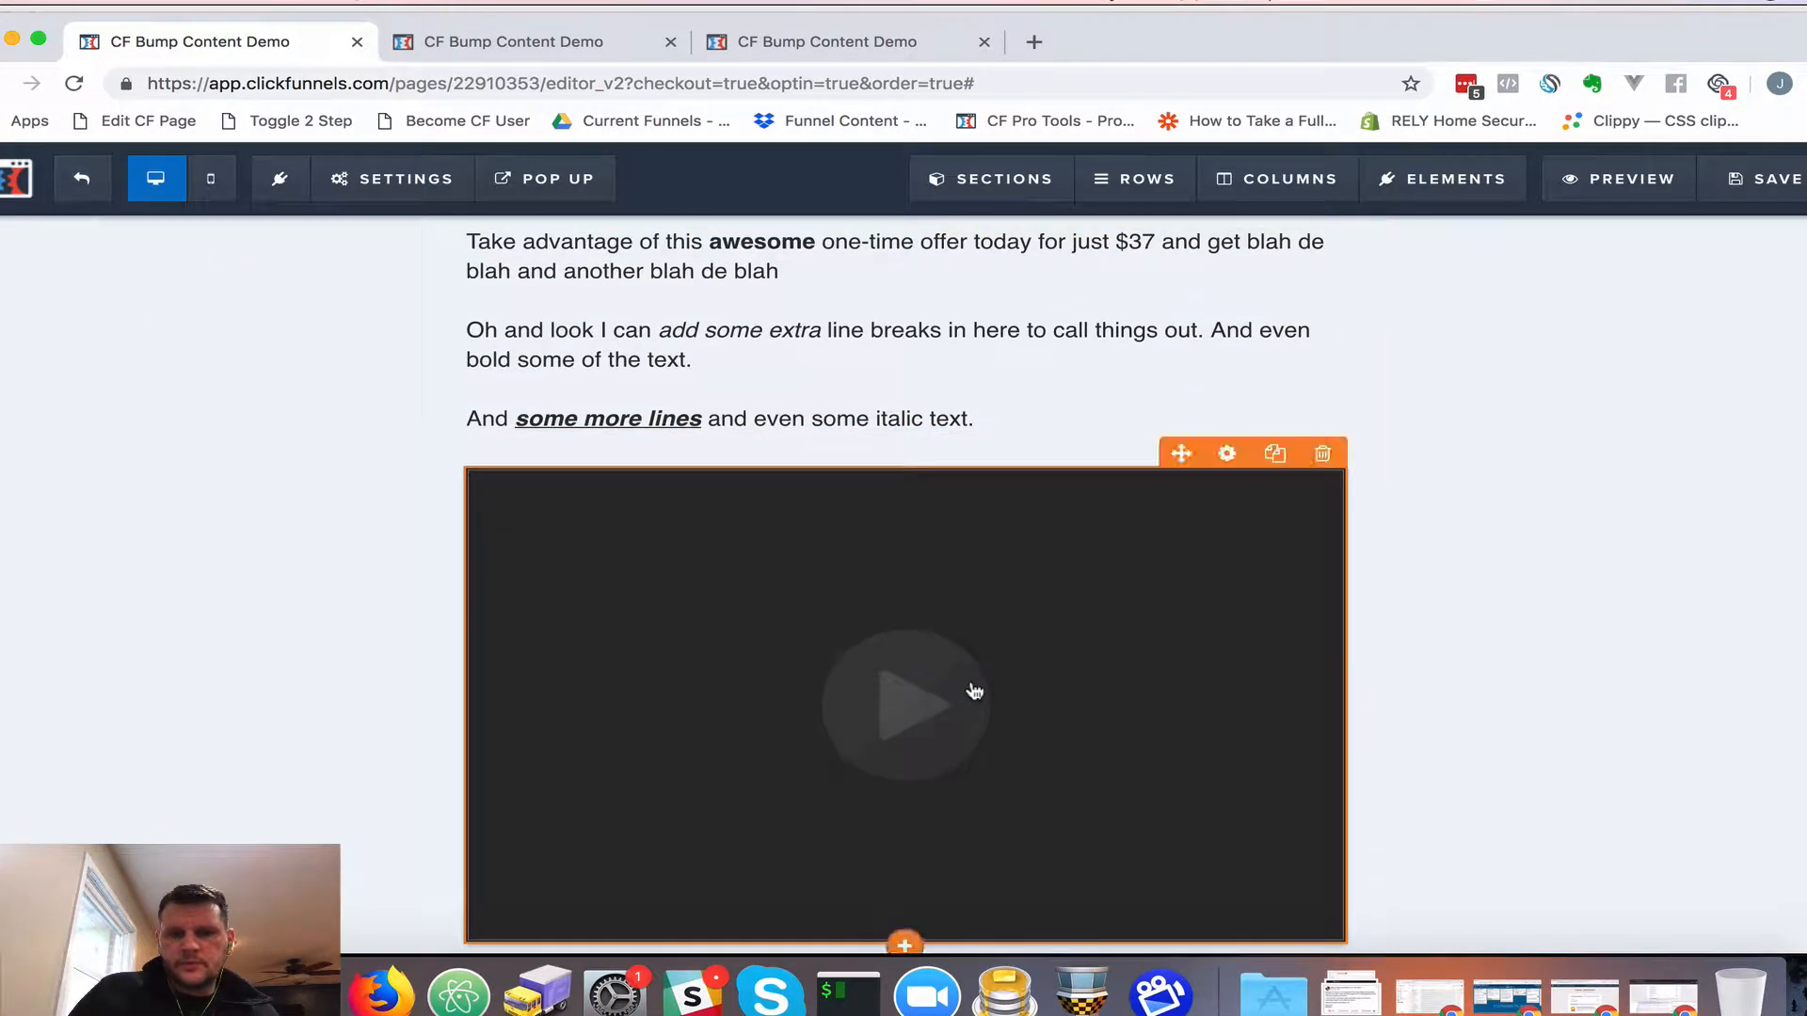
left_click(1228, 454)
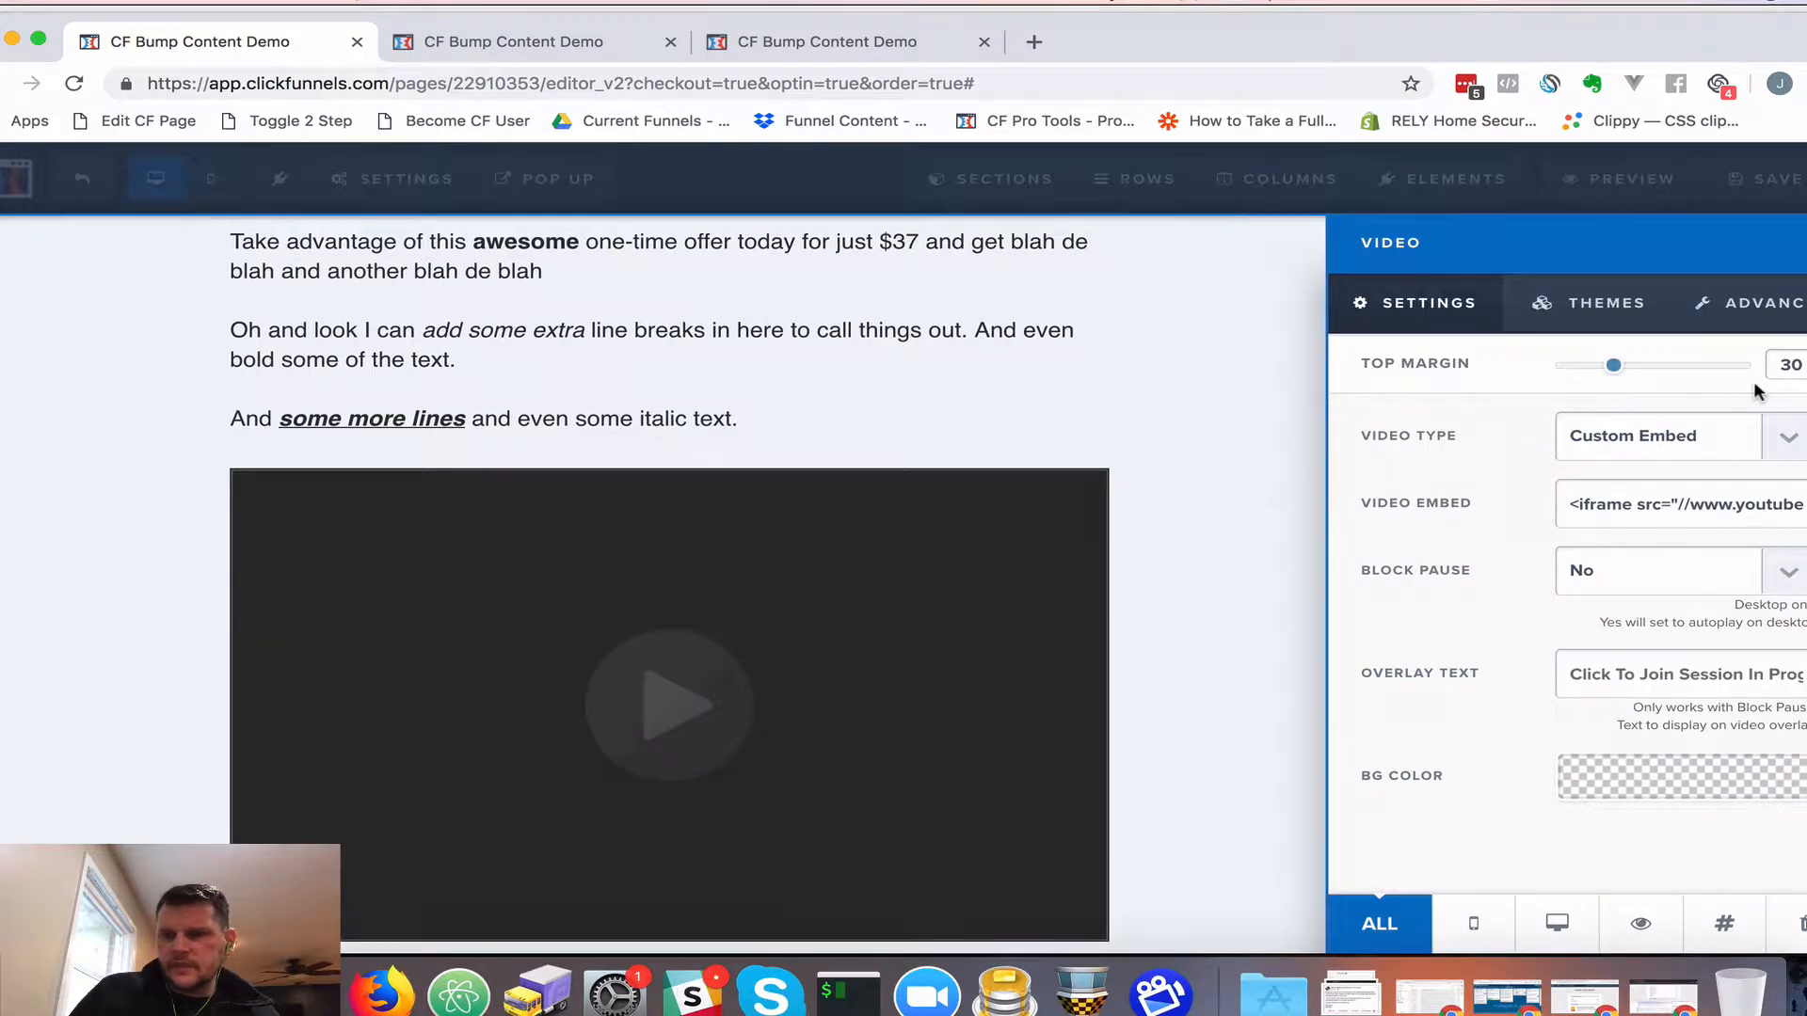
left_click(1649, 450)
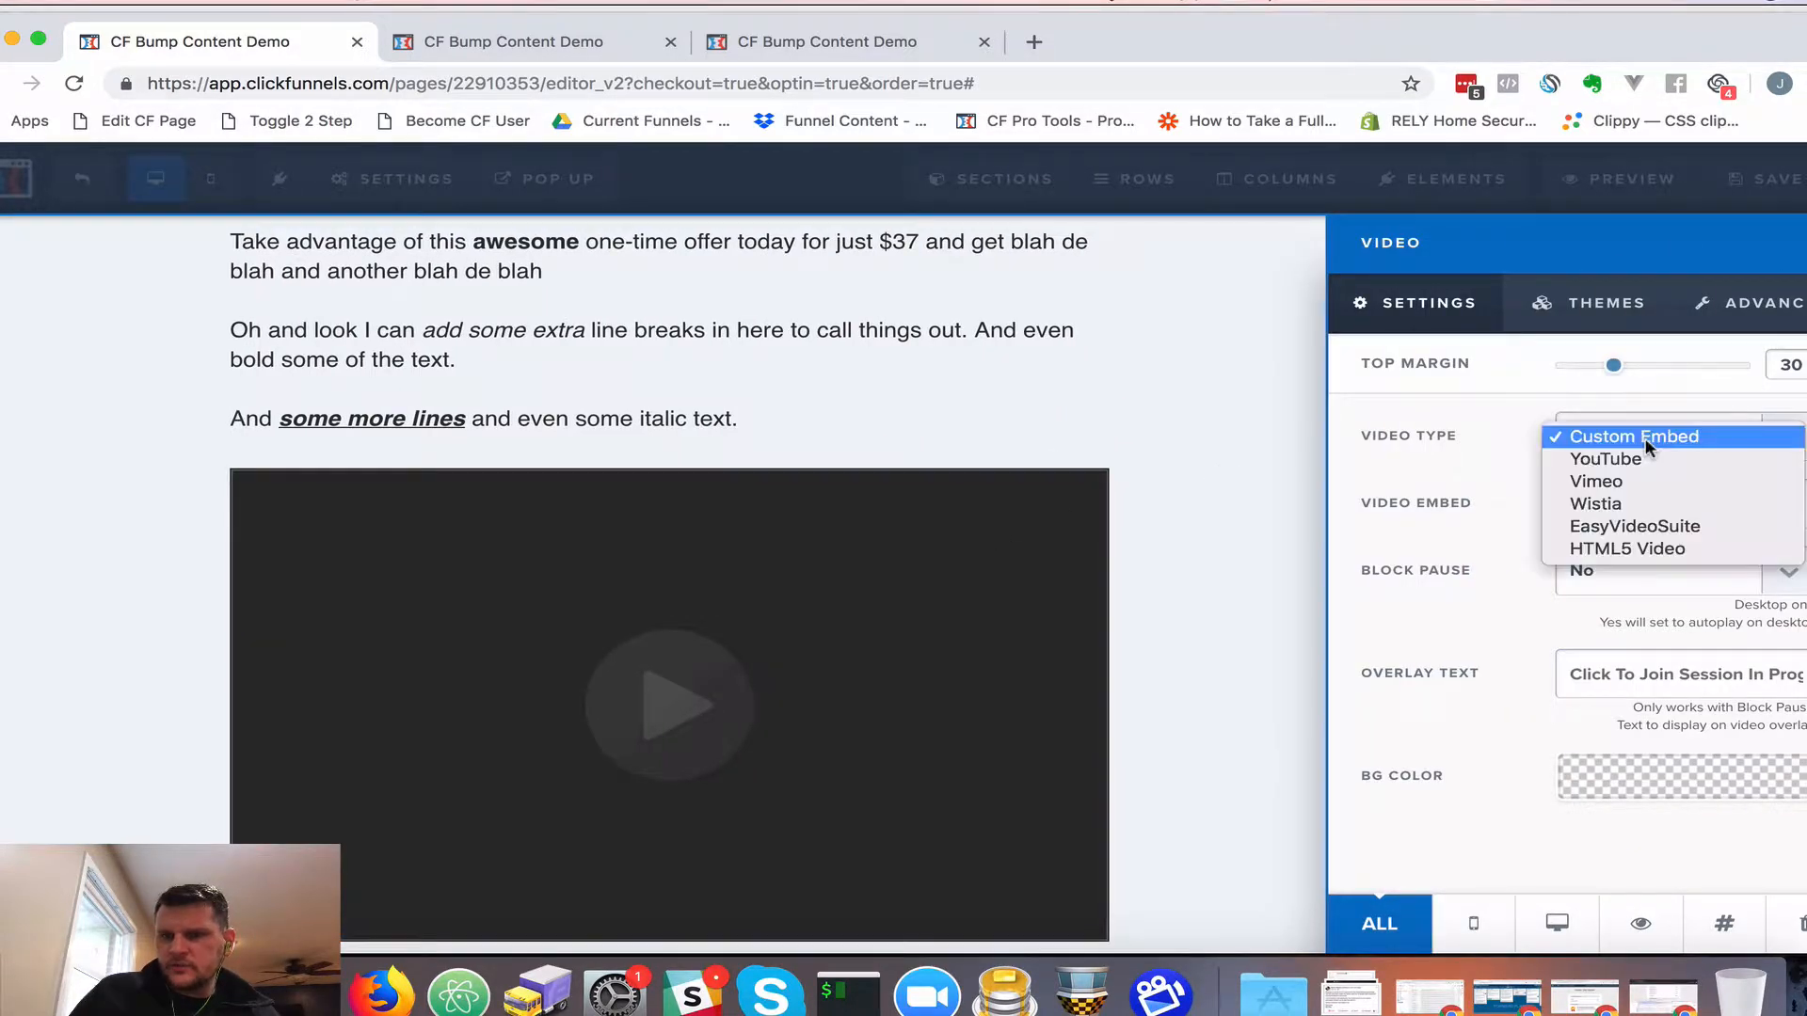
left_click(1615, 504)
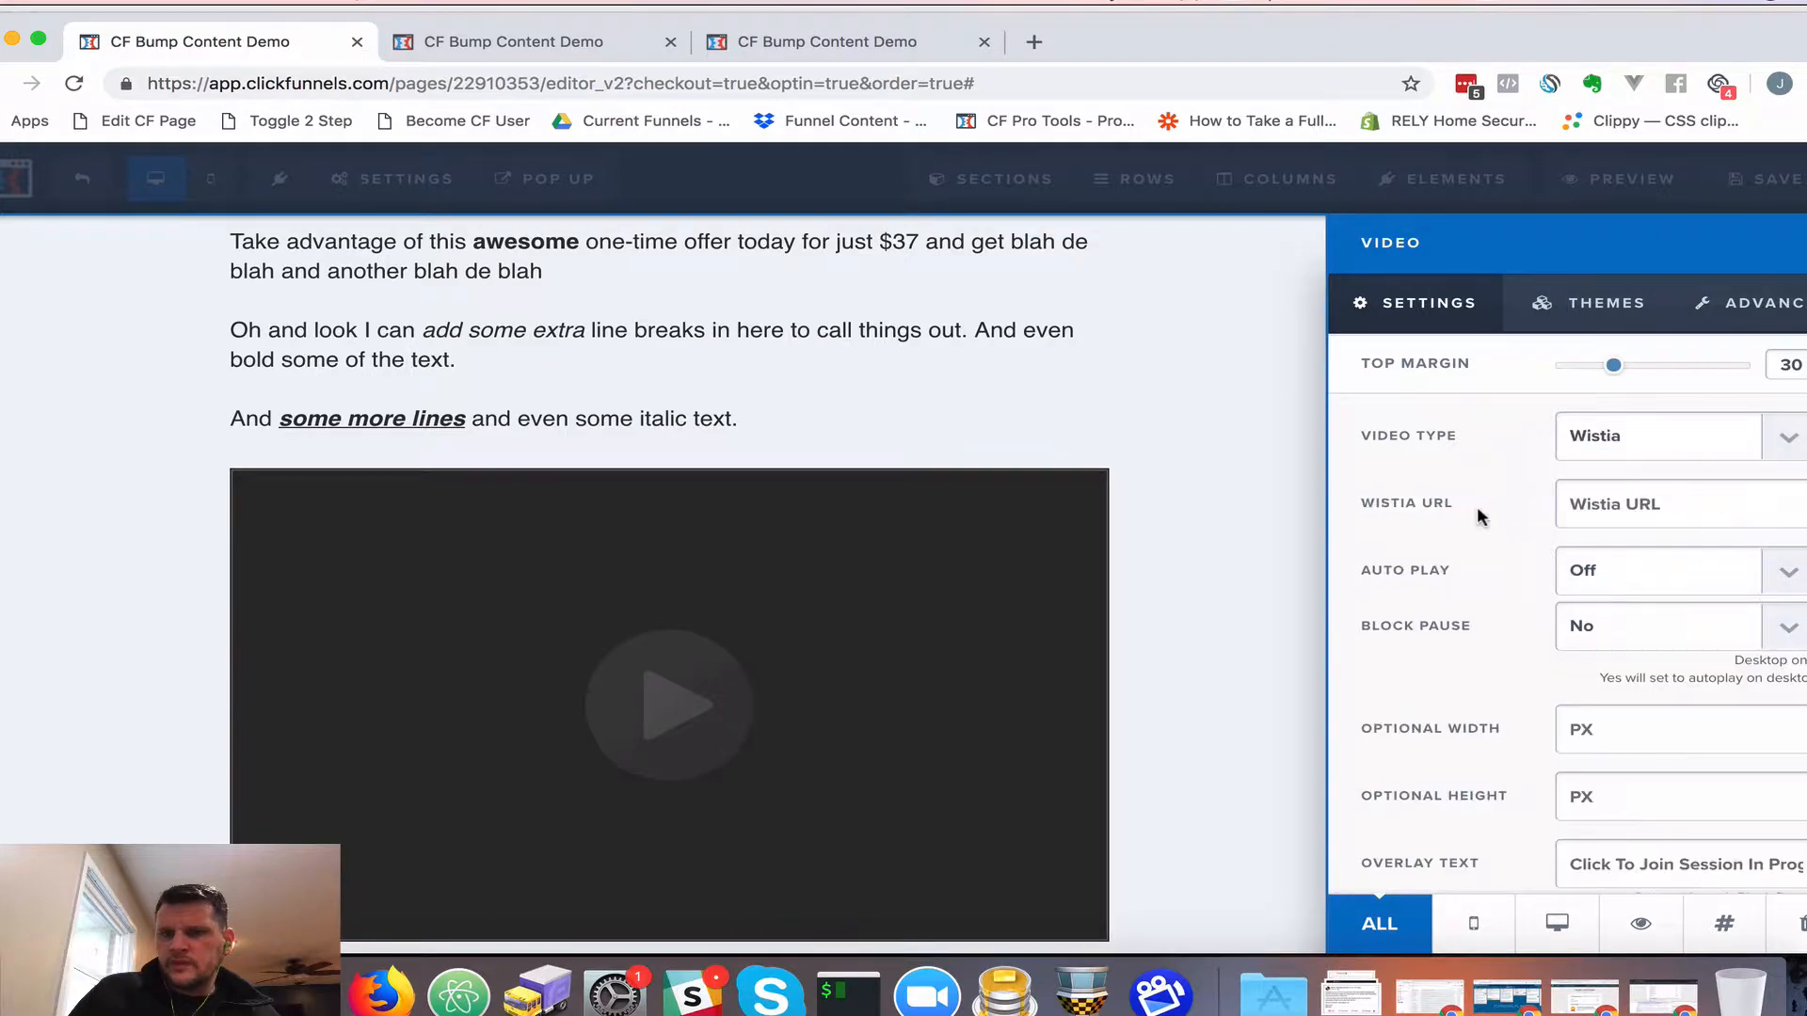
left_click(1653, 434)
left_click(1746, 311)
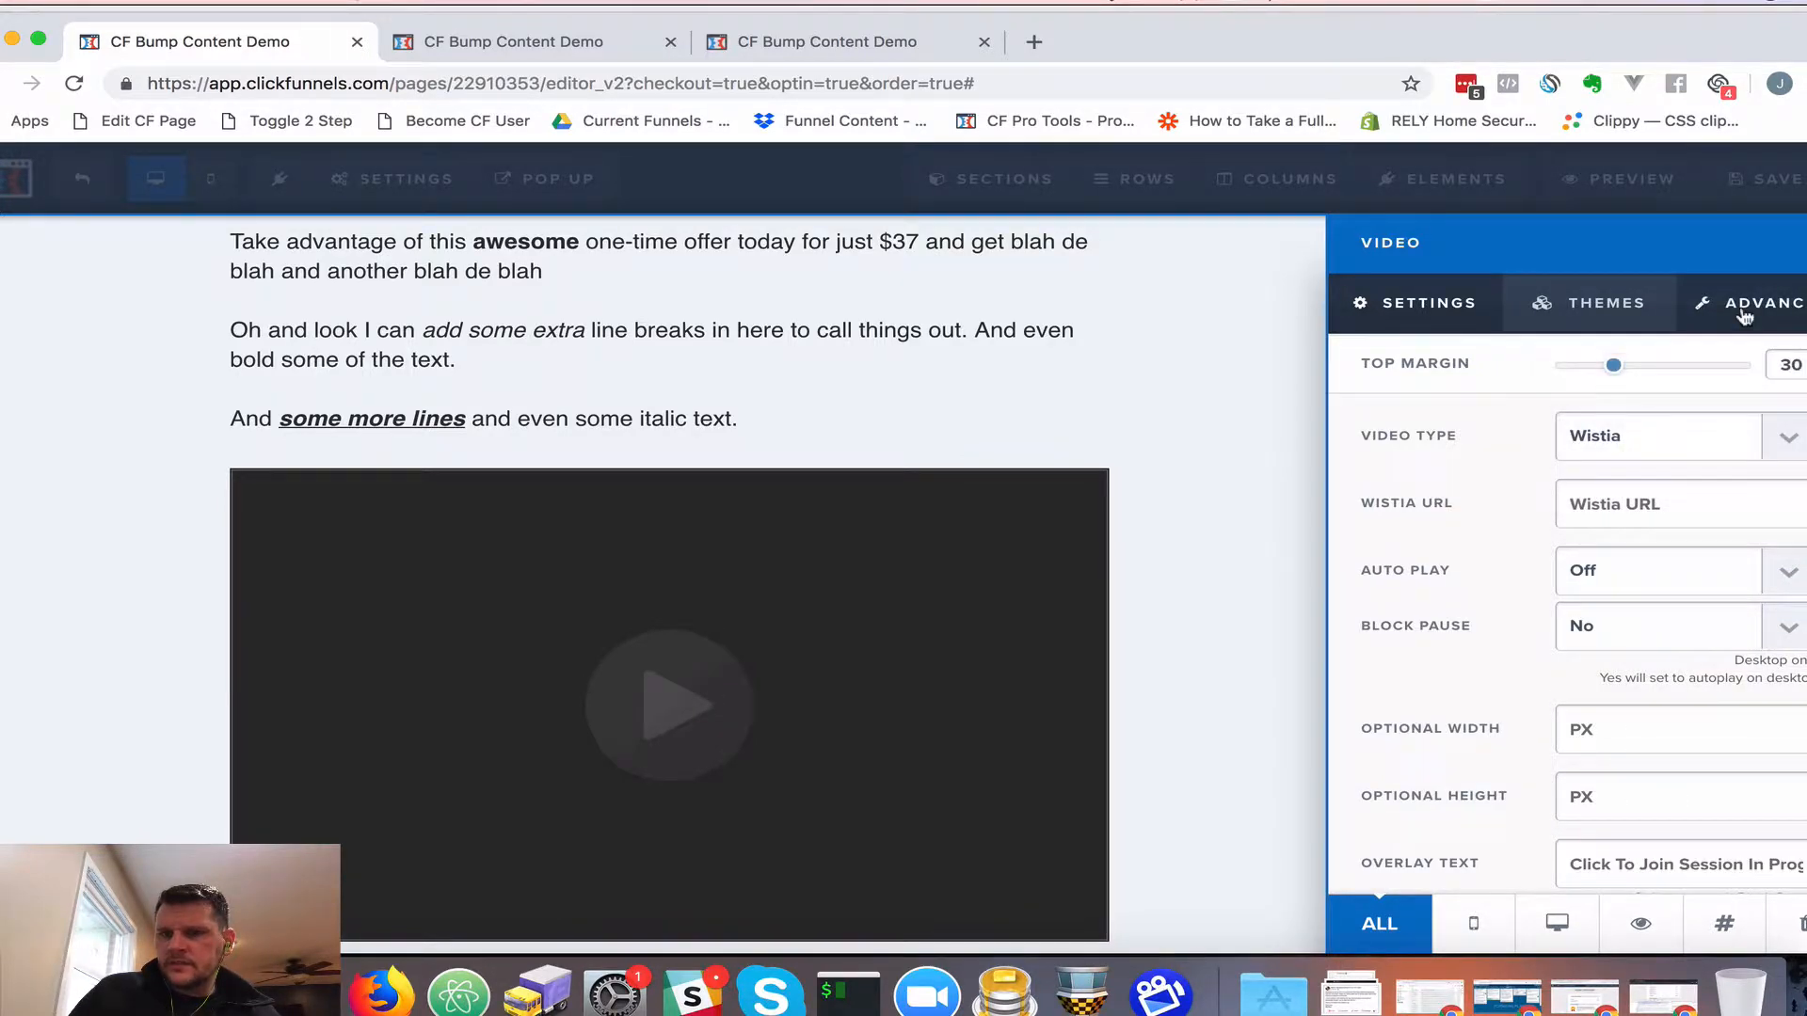
left_click(1641, 453)
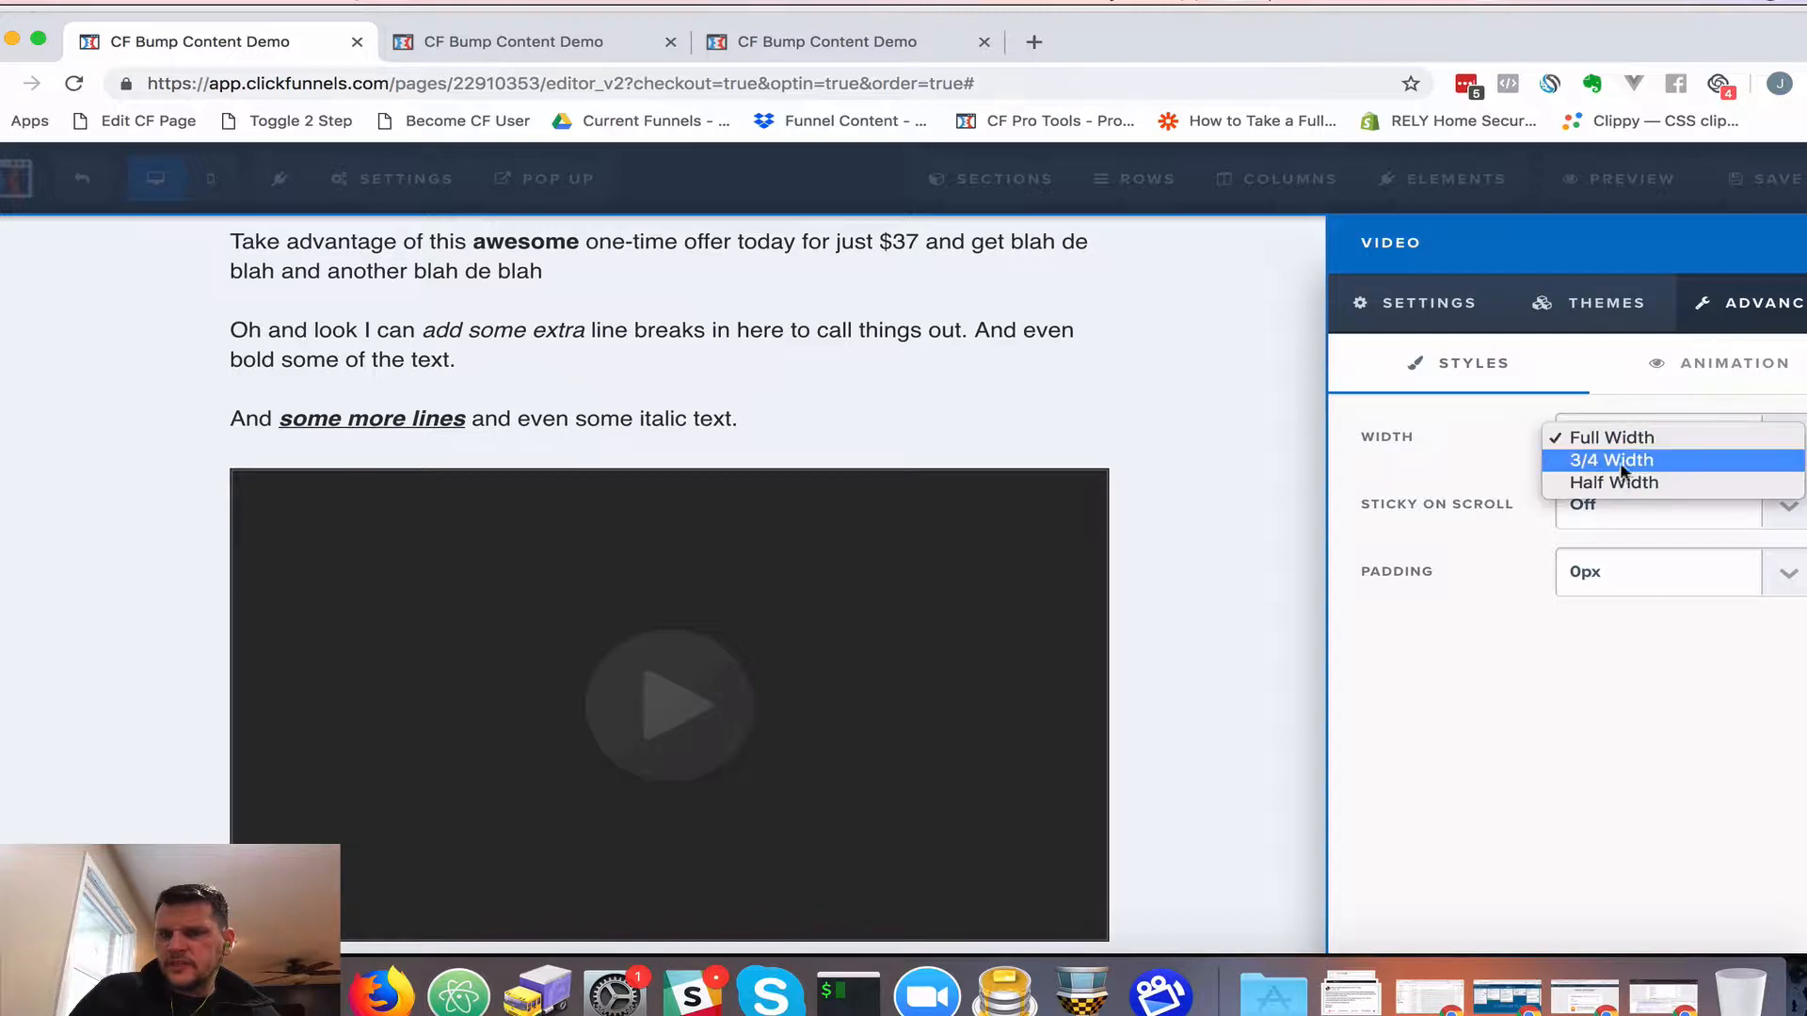
left_click(1607, 482)
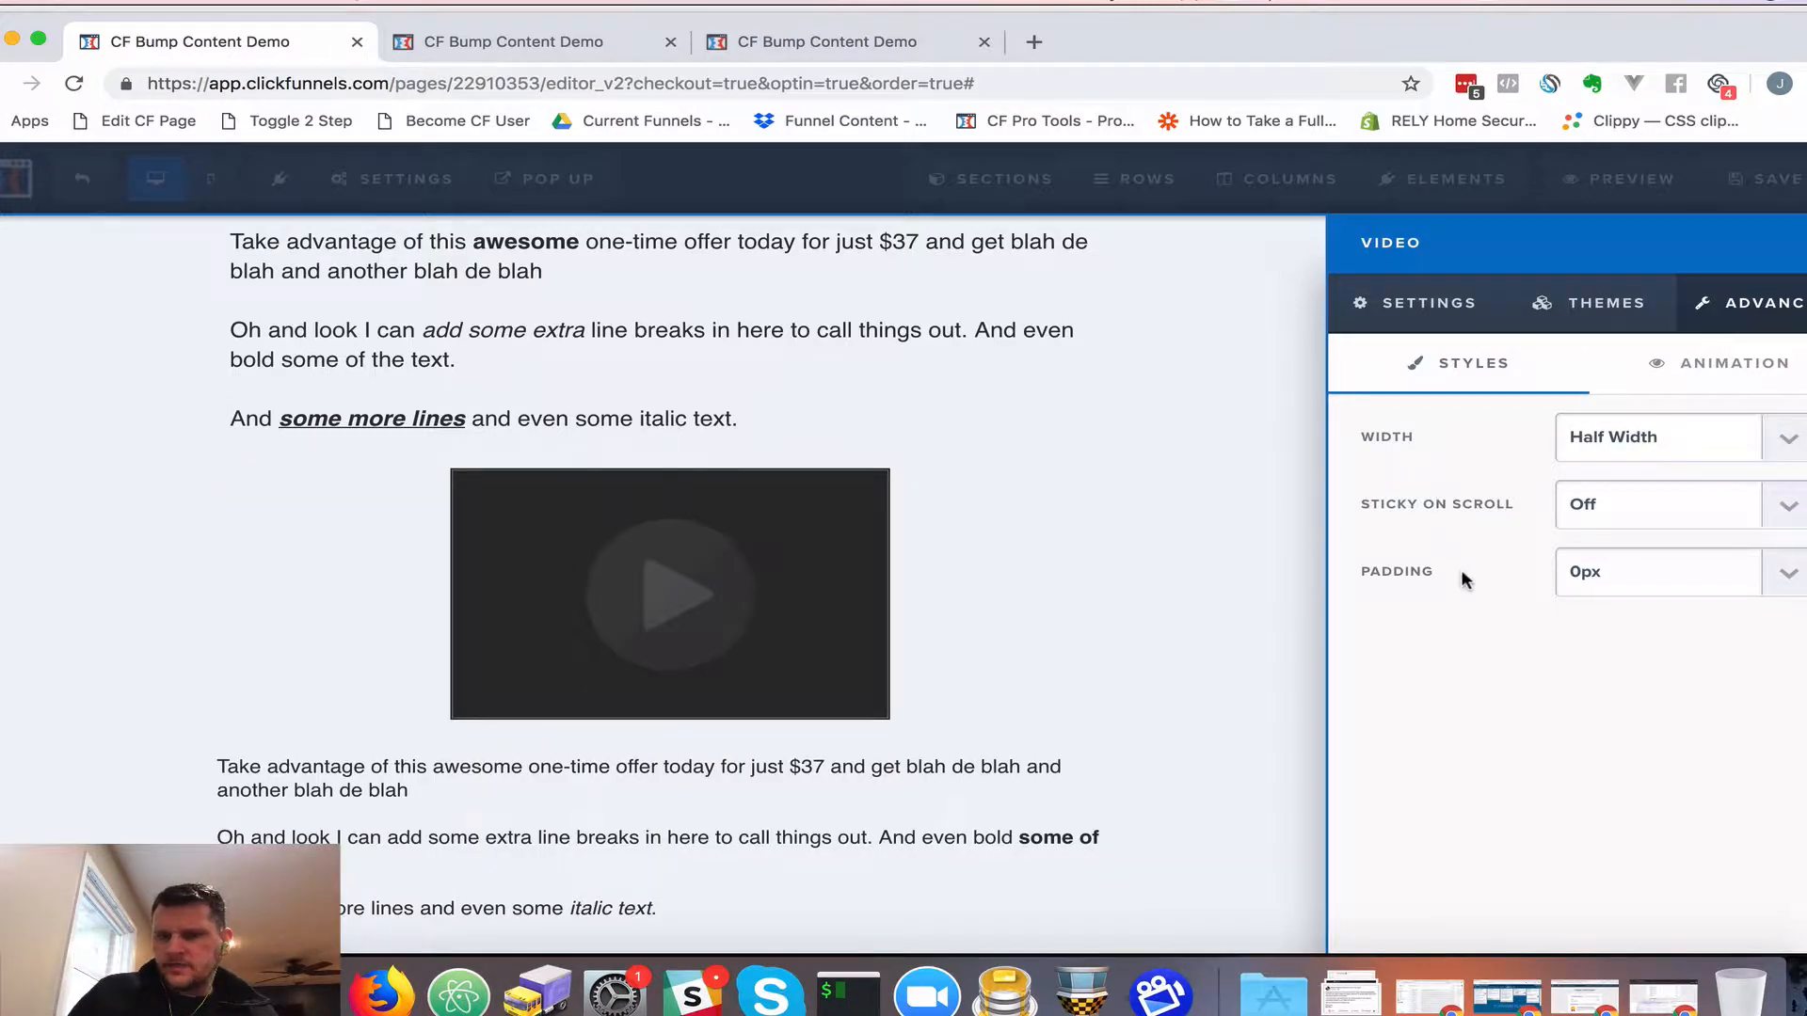
left_click(1422, 311)
left_click(828, 444)
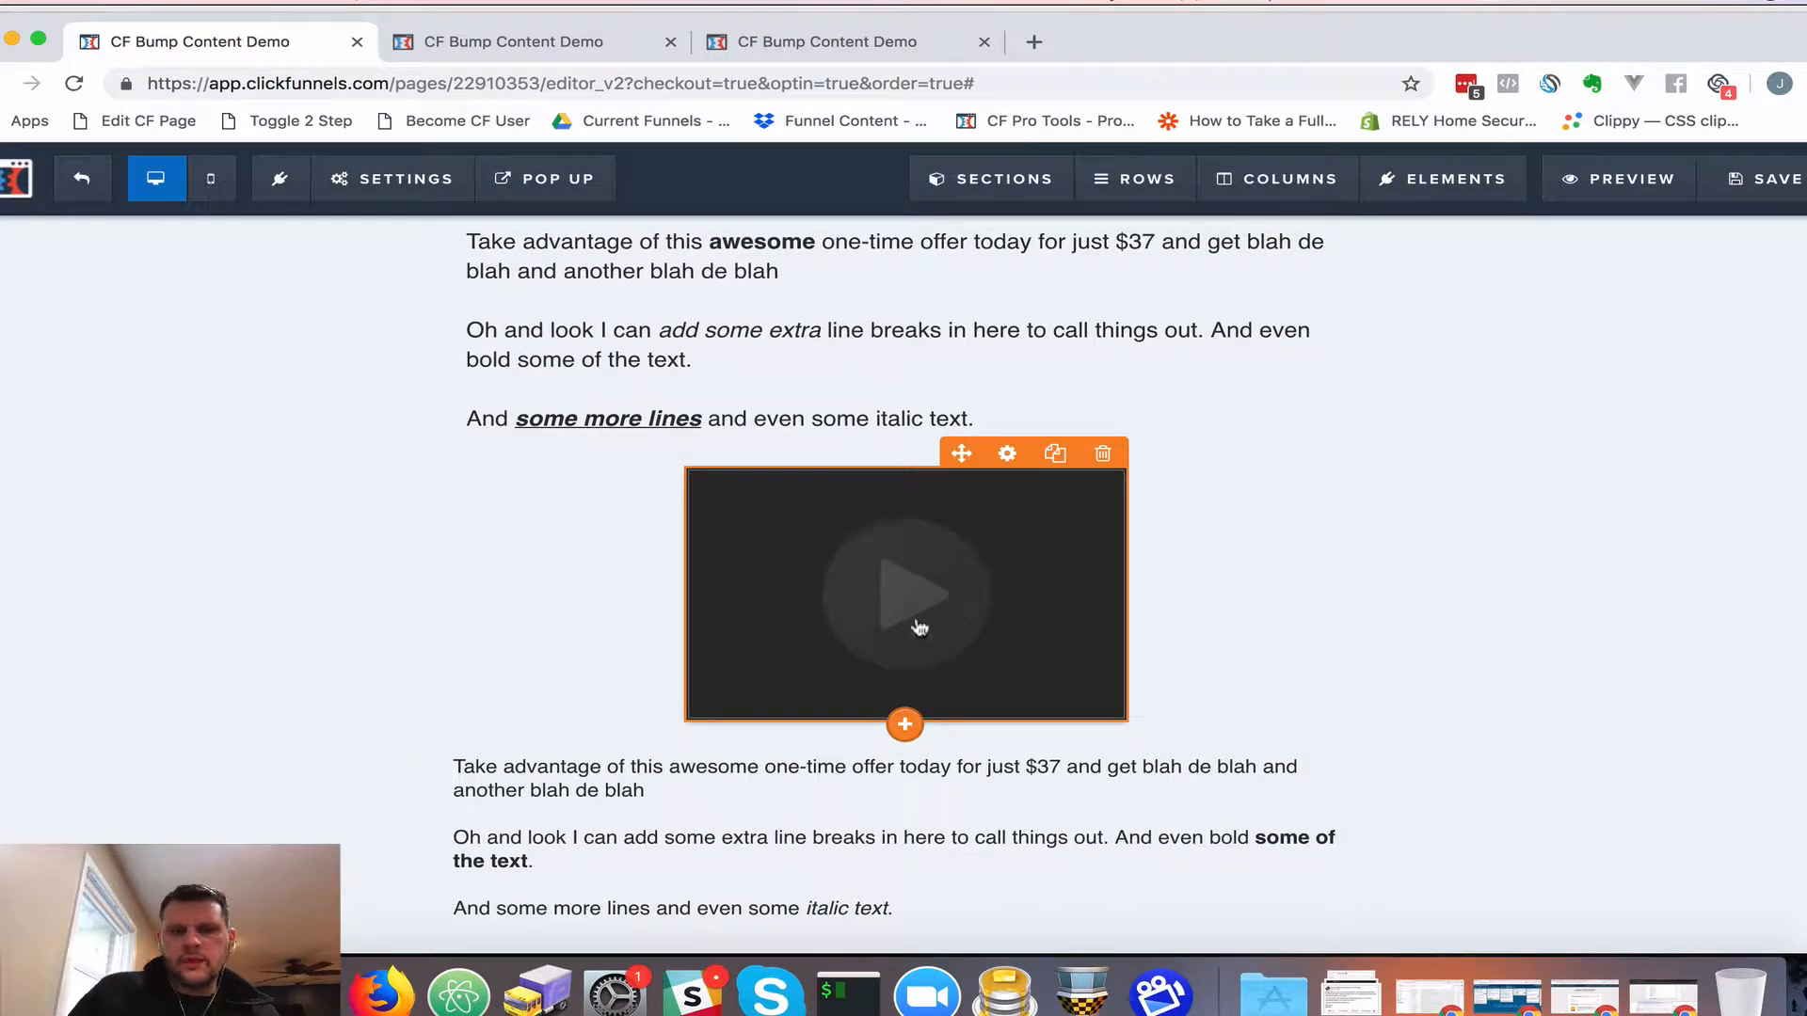
scroll(921, 708, "down", 3)
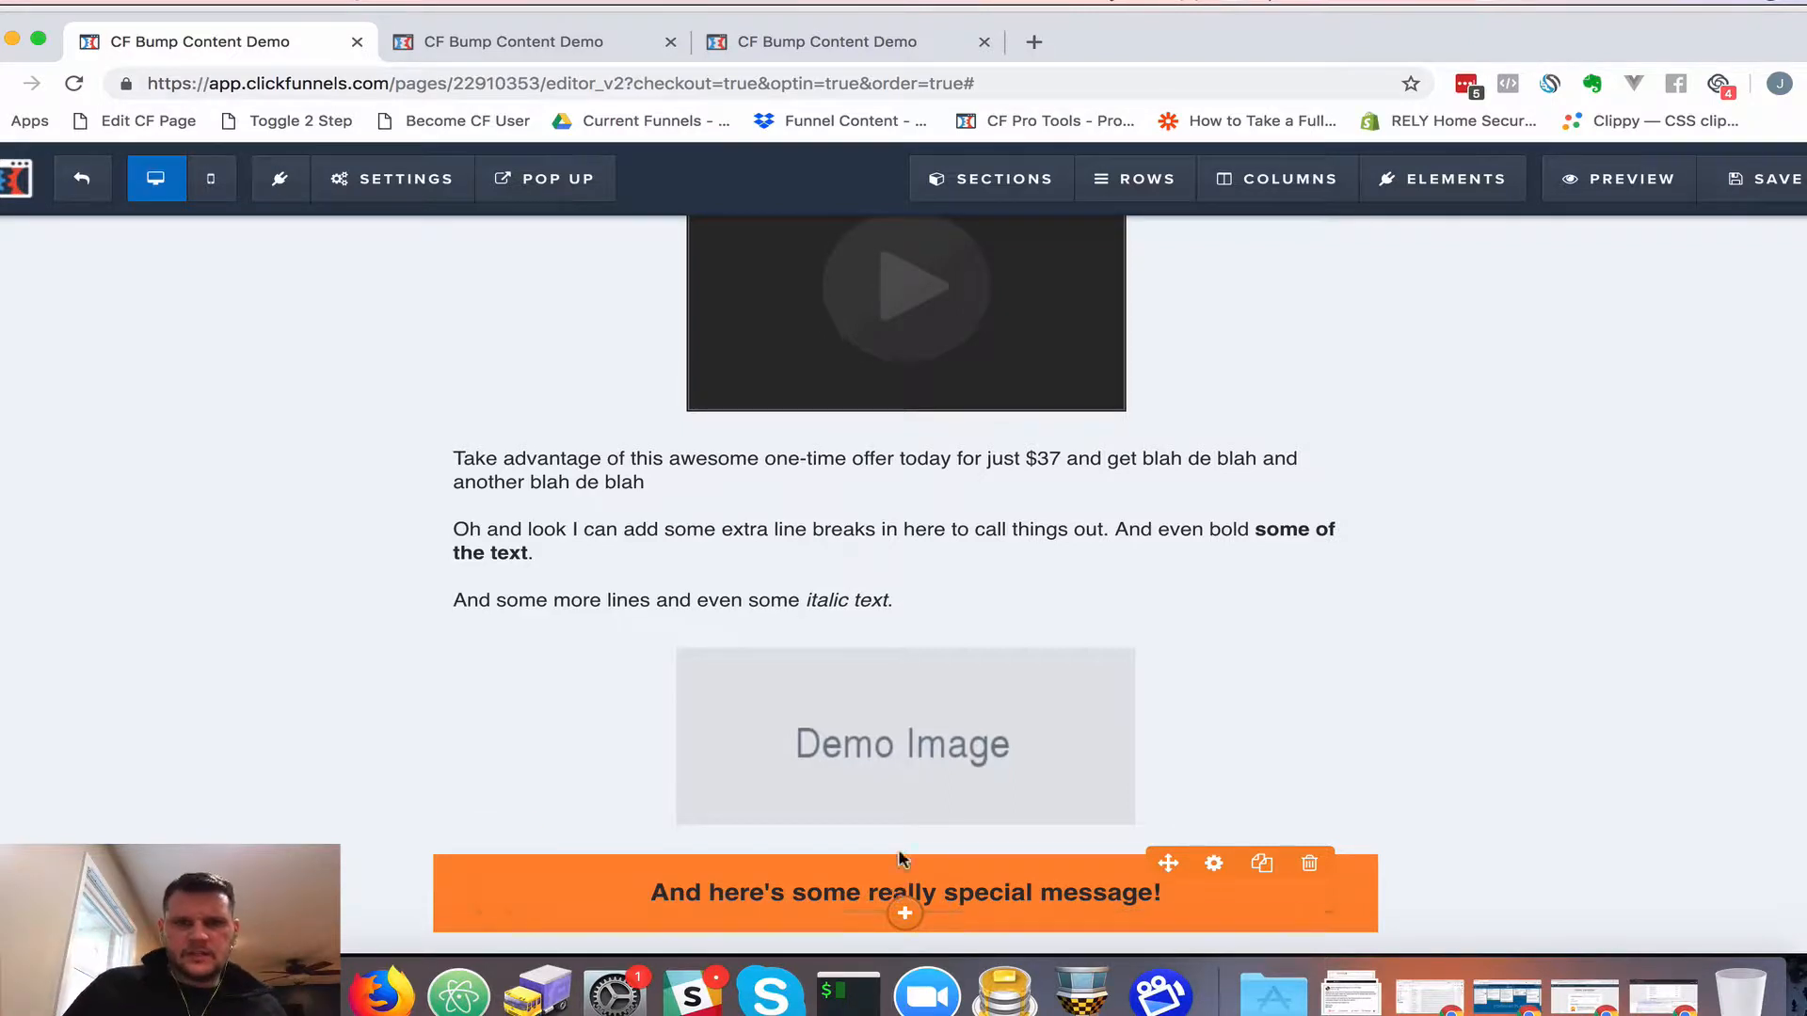
scroll(944, 738, "up", 6)
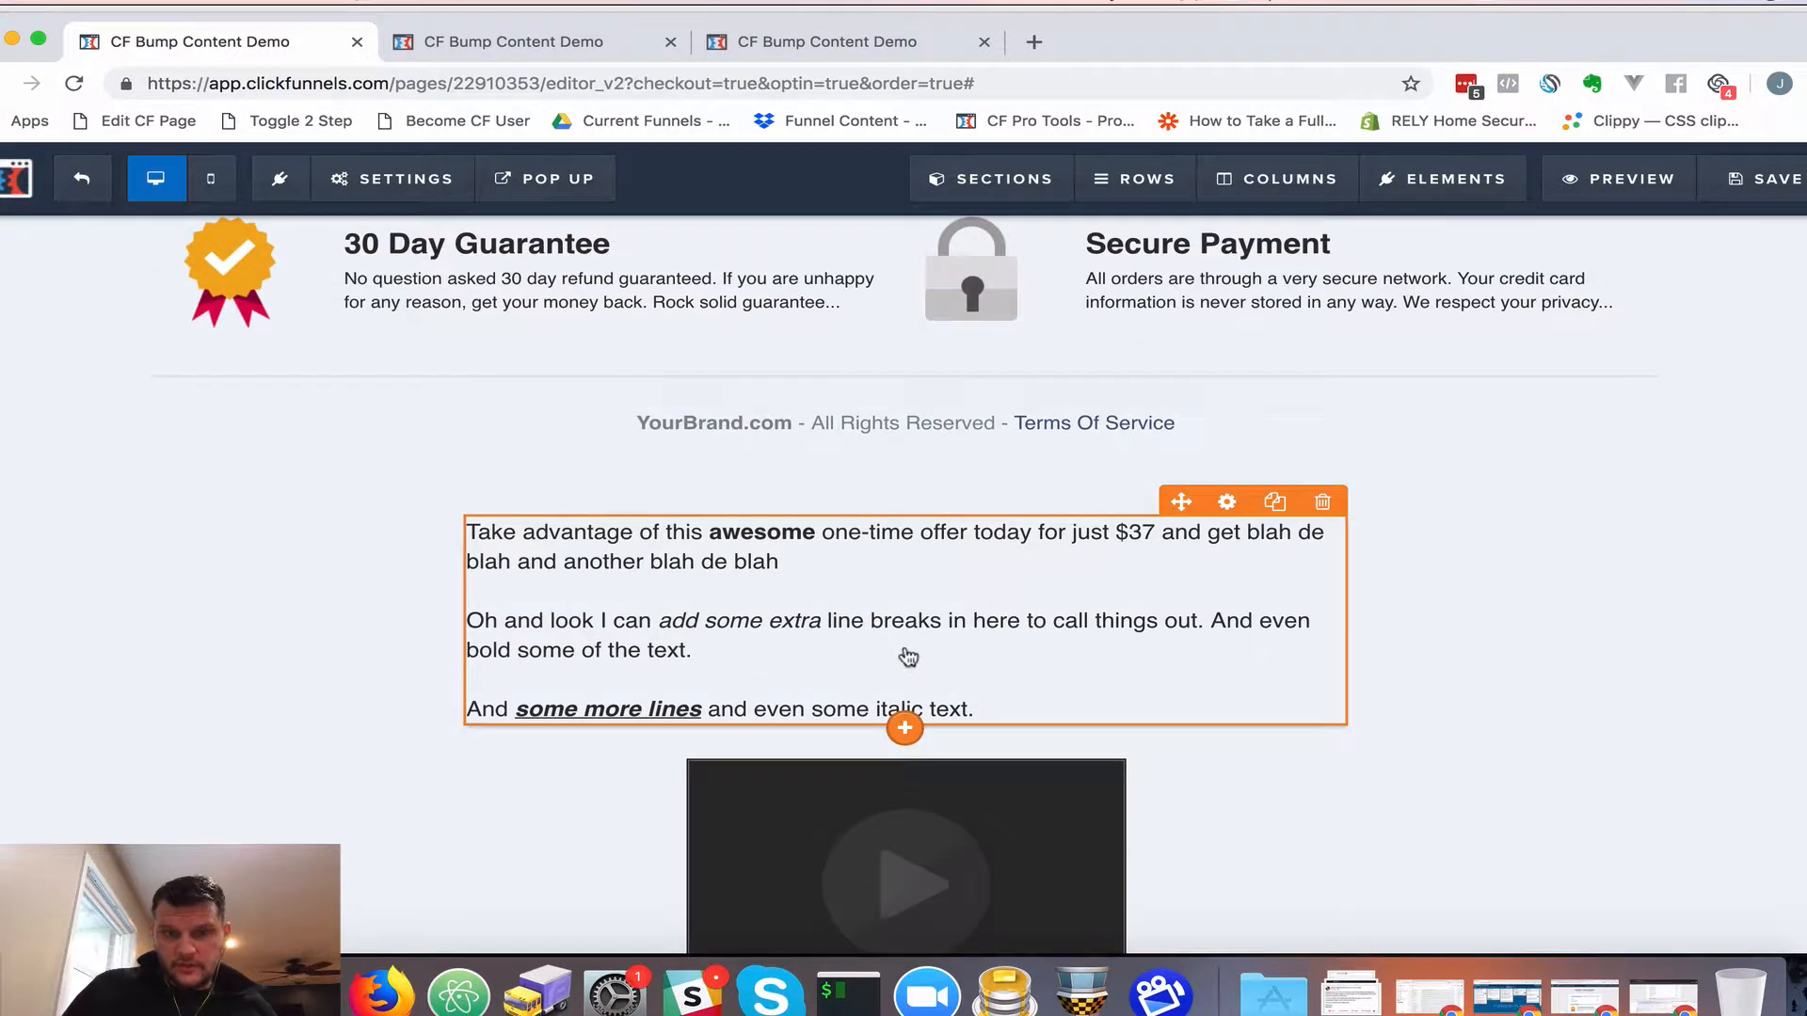
scroll(905, 657, "down", 3)
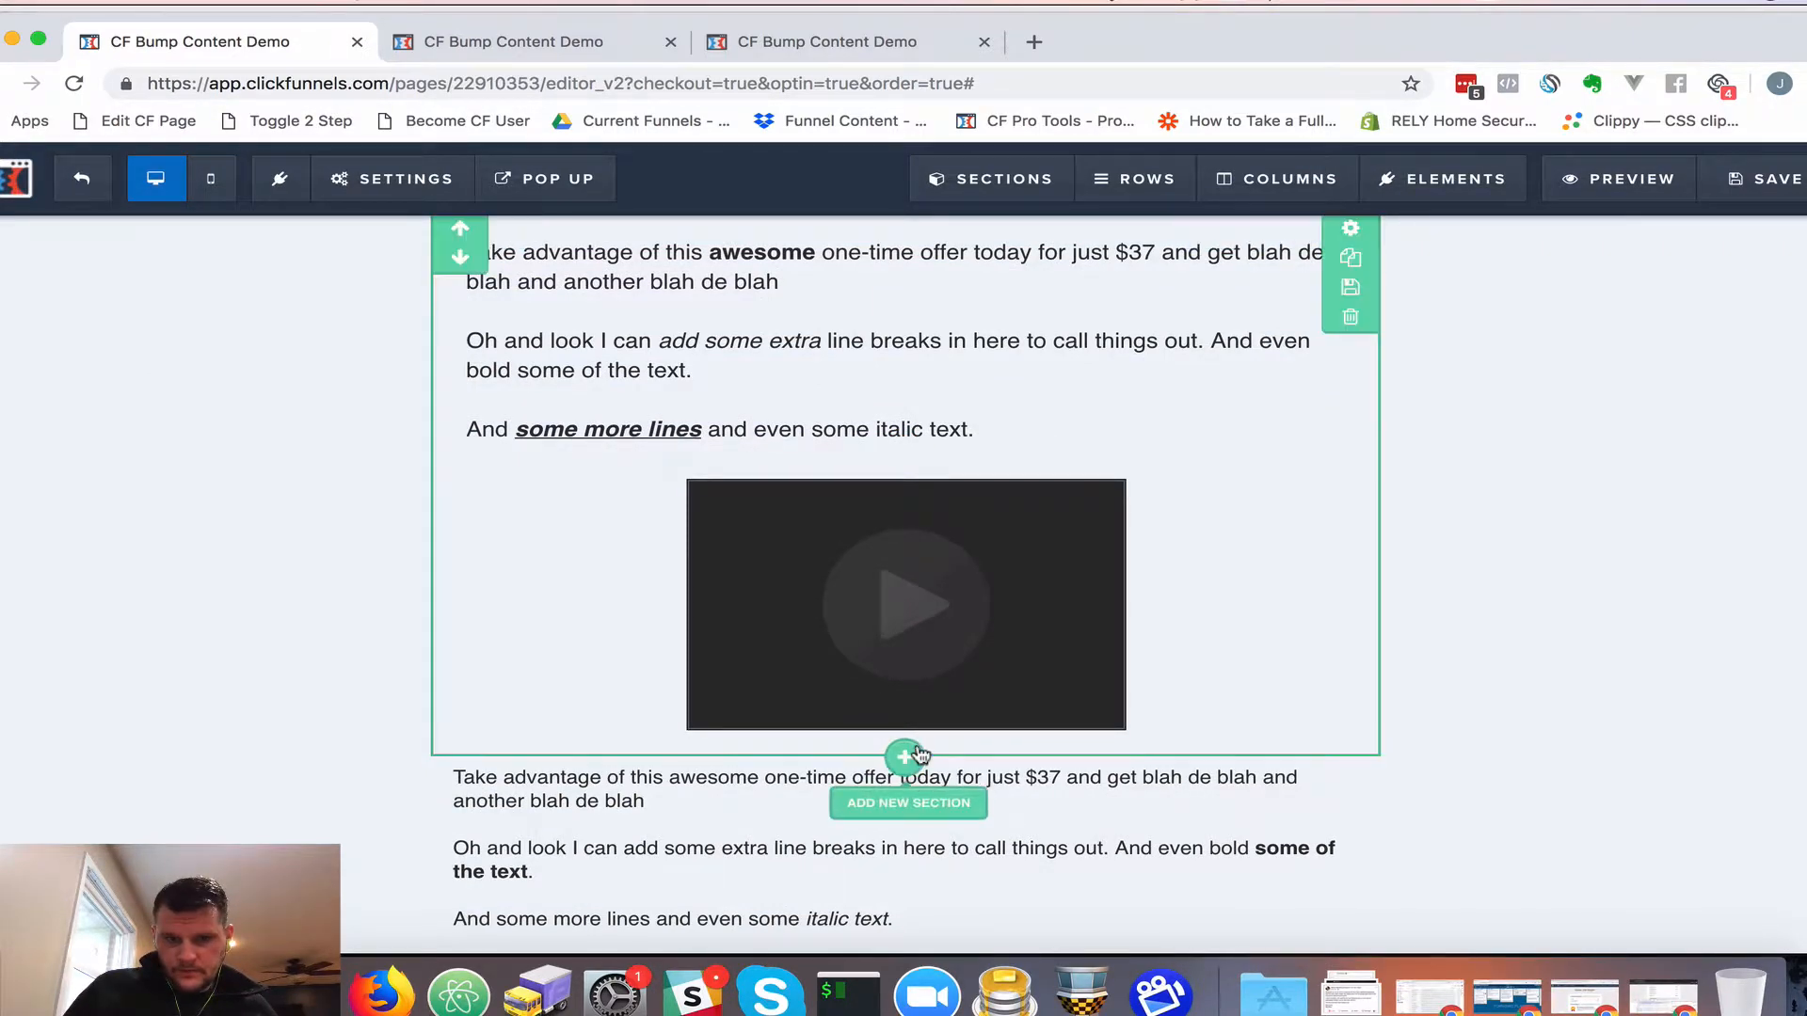
Drag a 1 Column row in directly below the video
left_click(1142, 191)
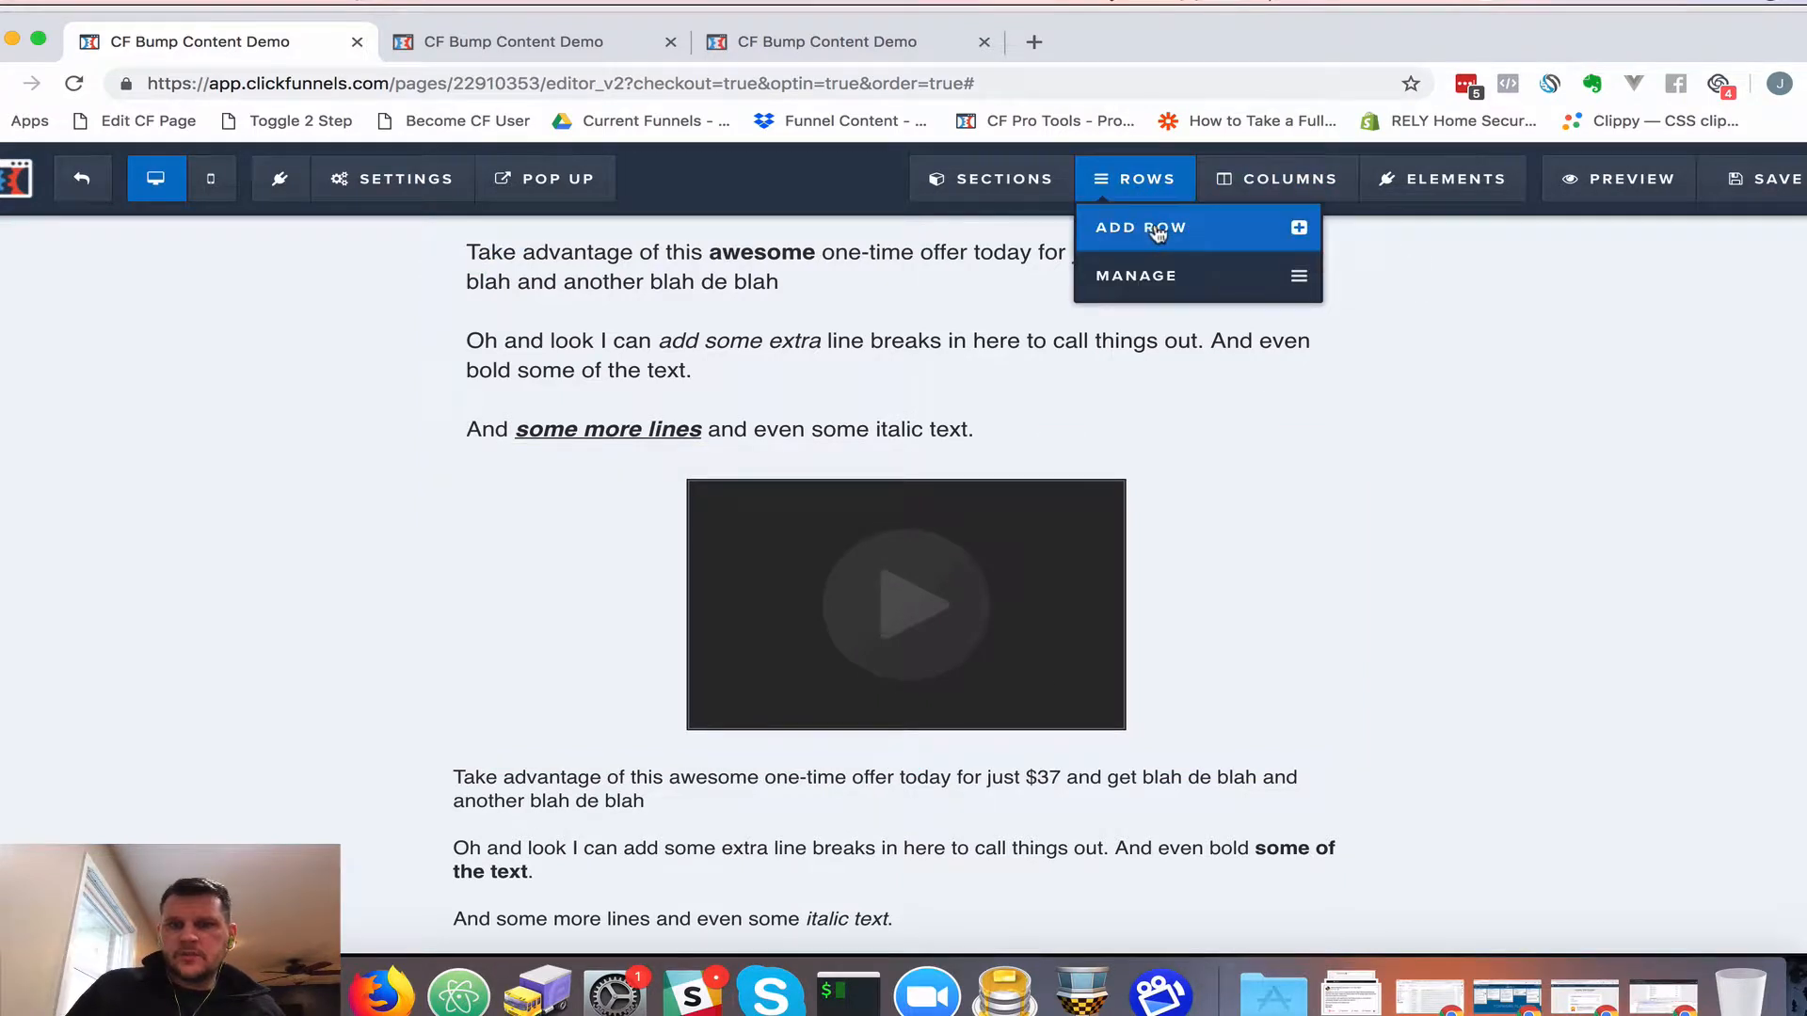
left_click(1156, 232)
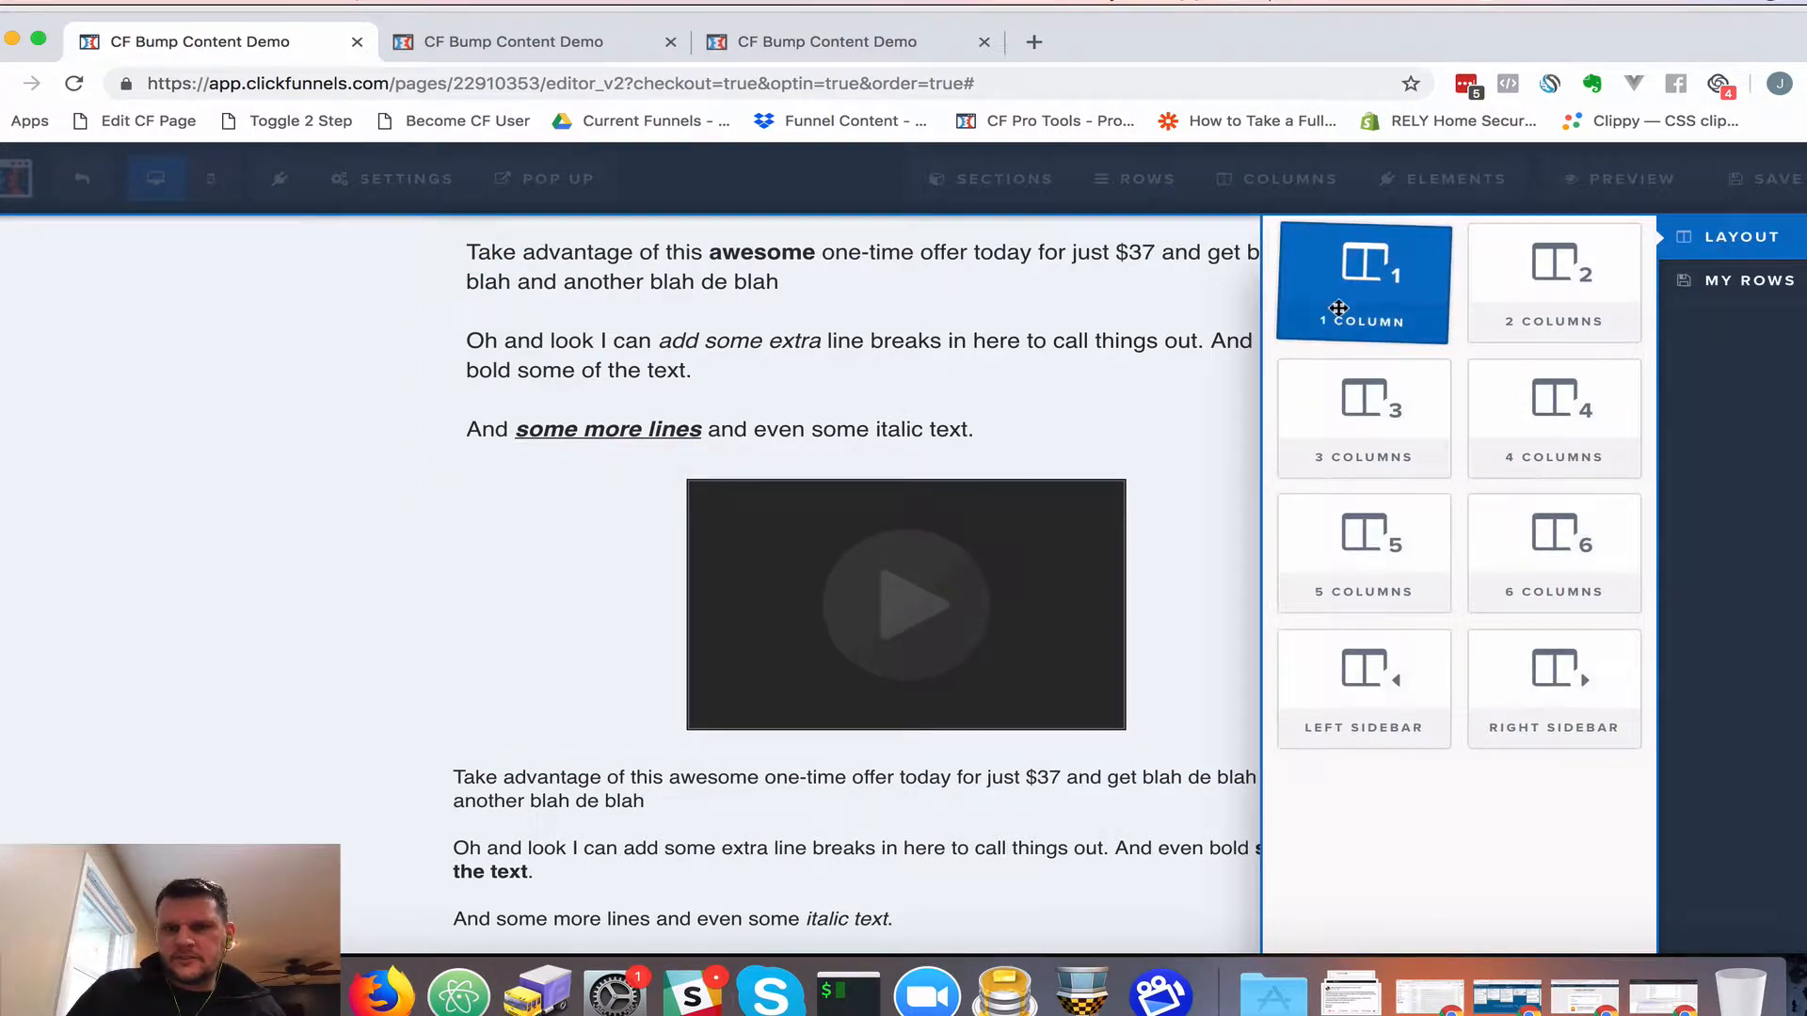
left_click_drag(1378, 286, 910, 497)
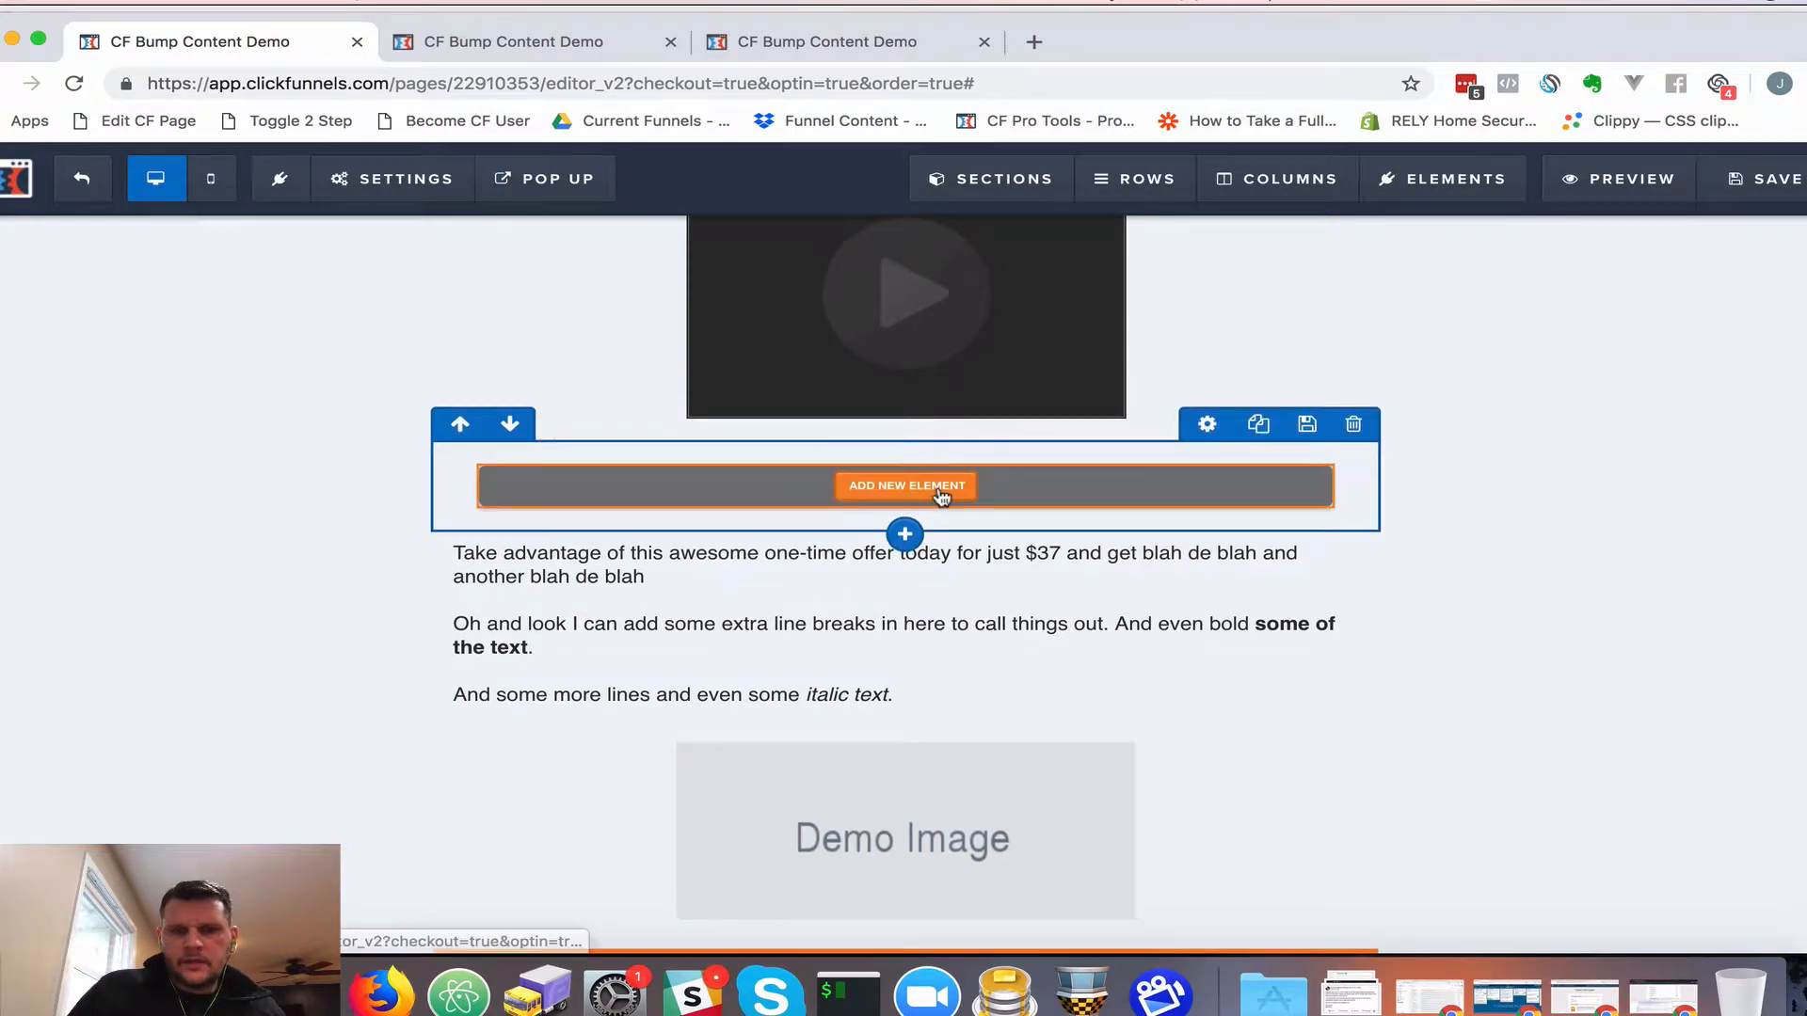
left_click(918, 489)
left_click(1067, 463)
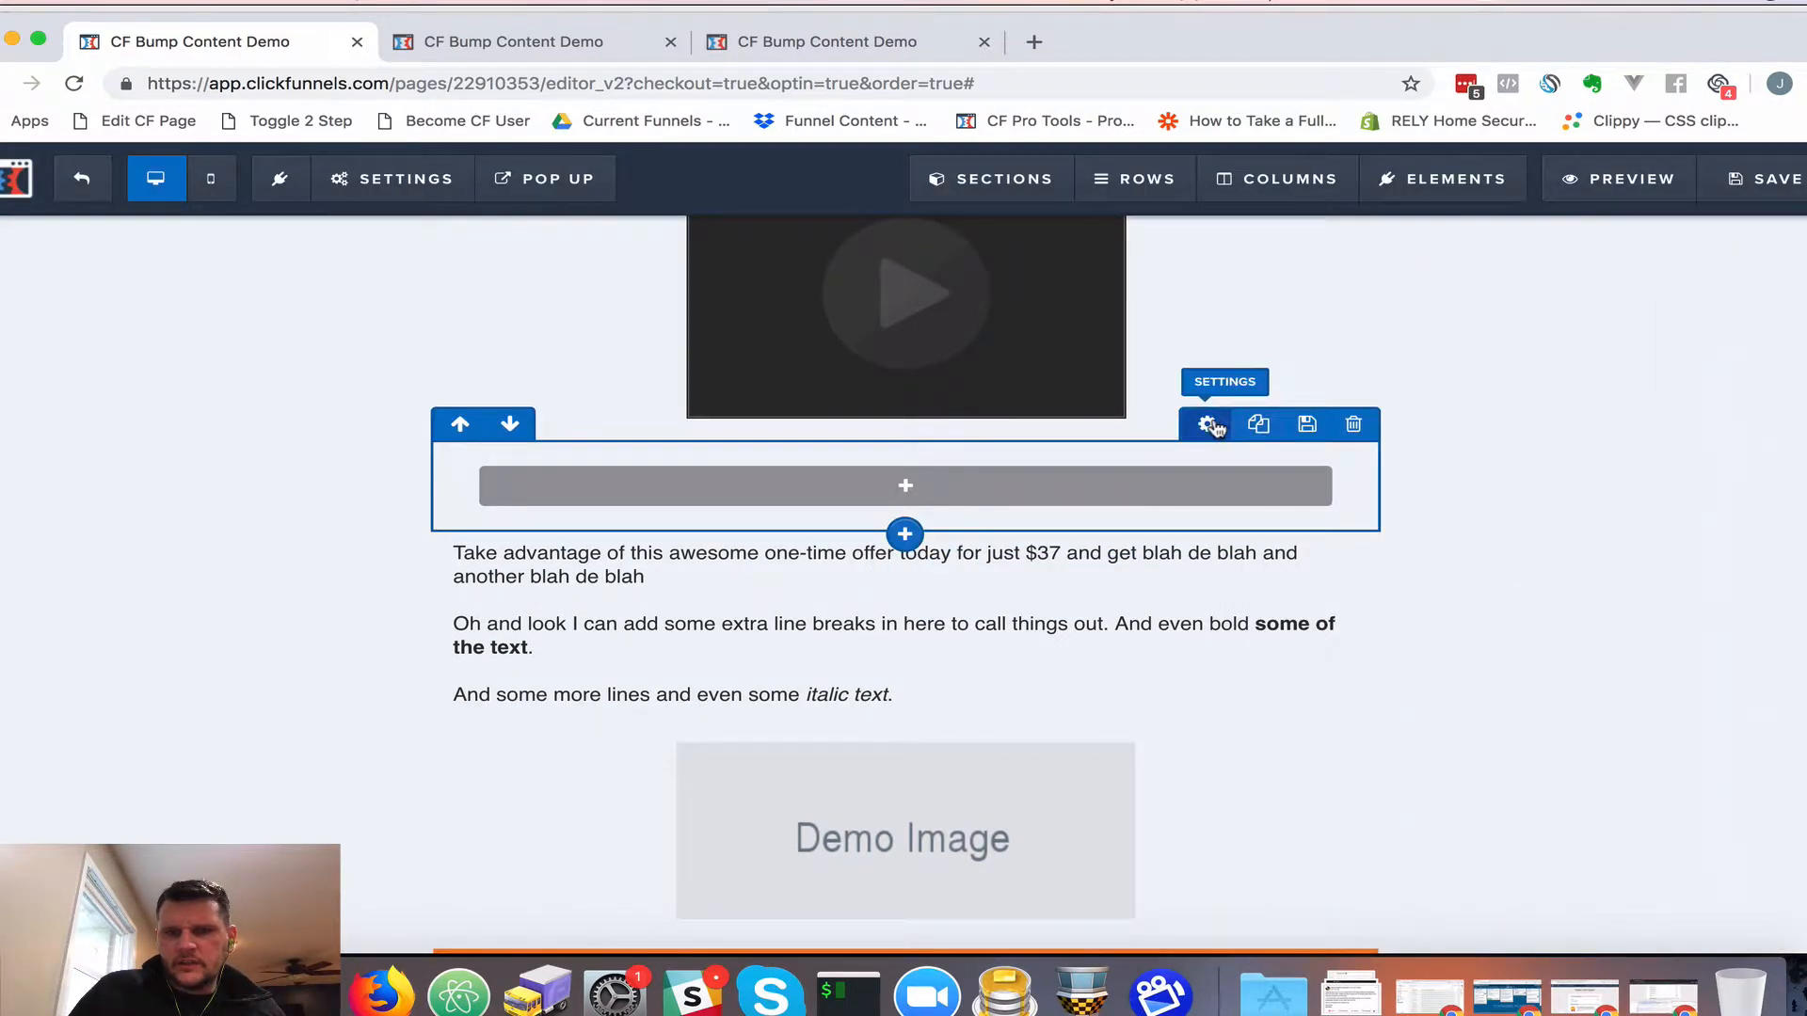
Give the new row the red #e43b2c background colour
left_click(1208, 424)
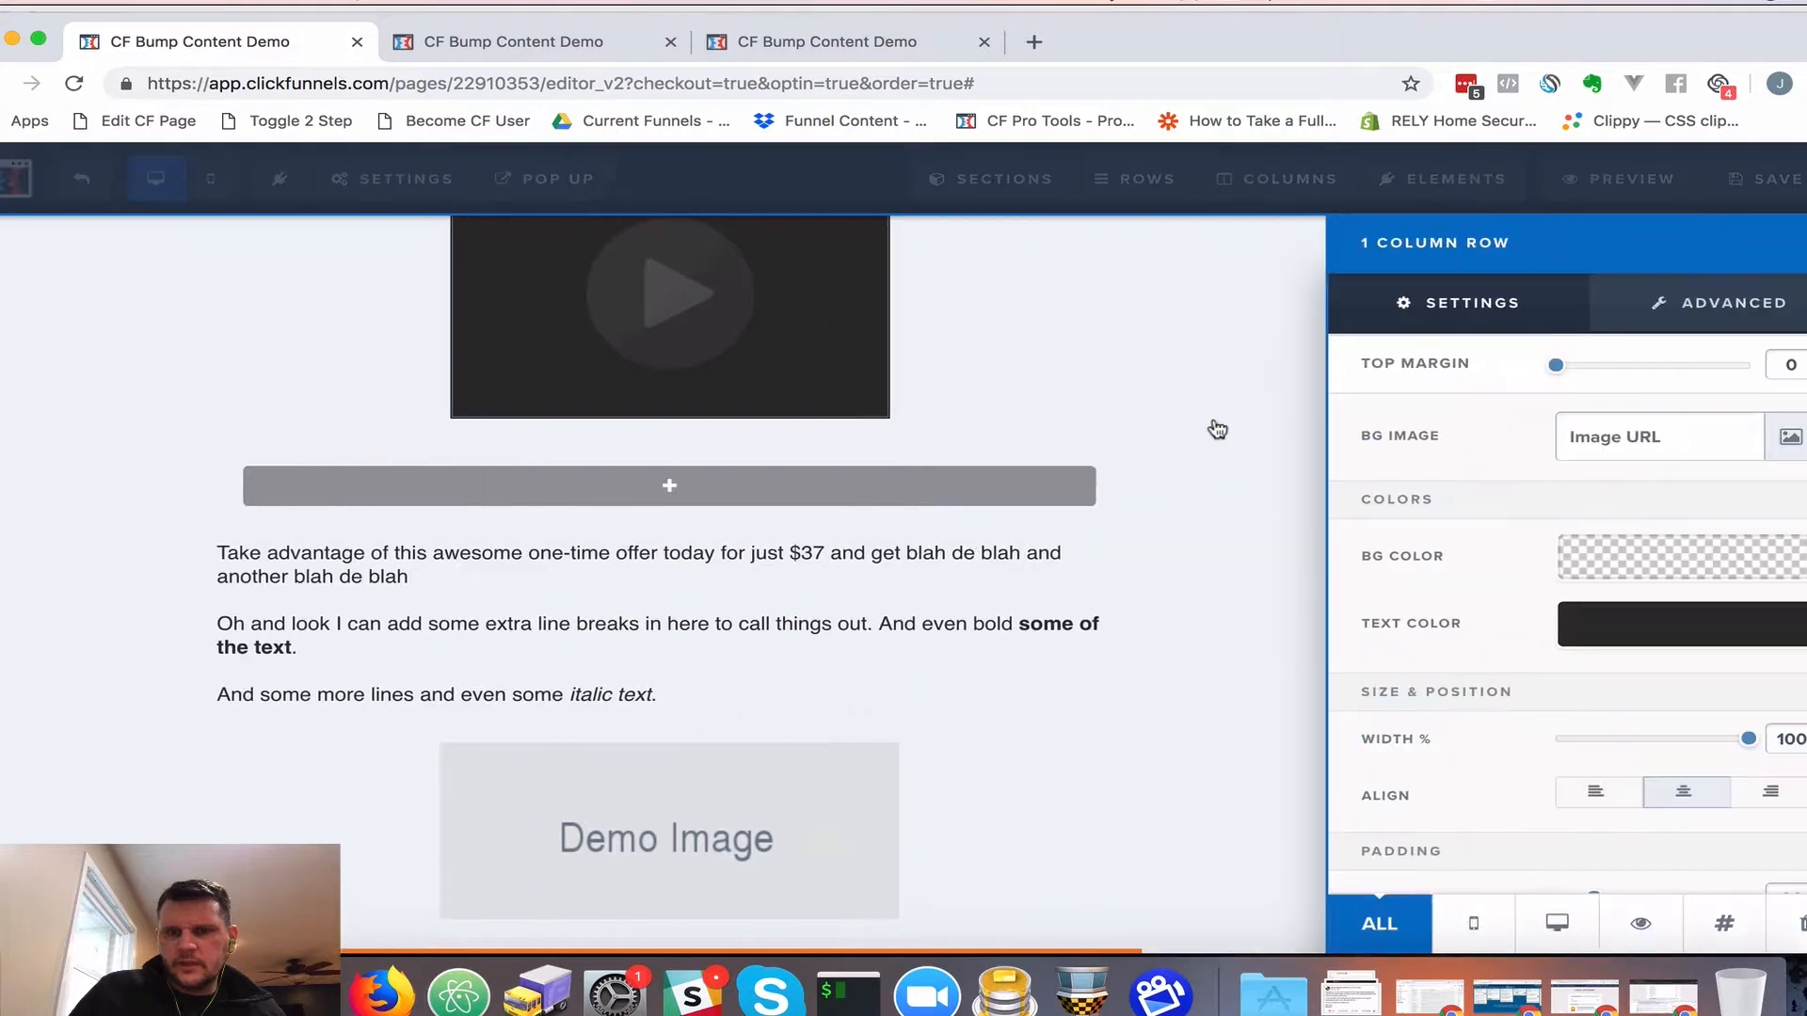
left_click(1655, 566)
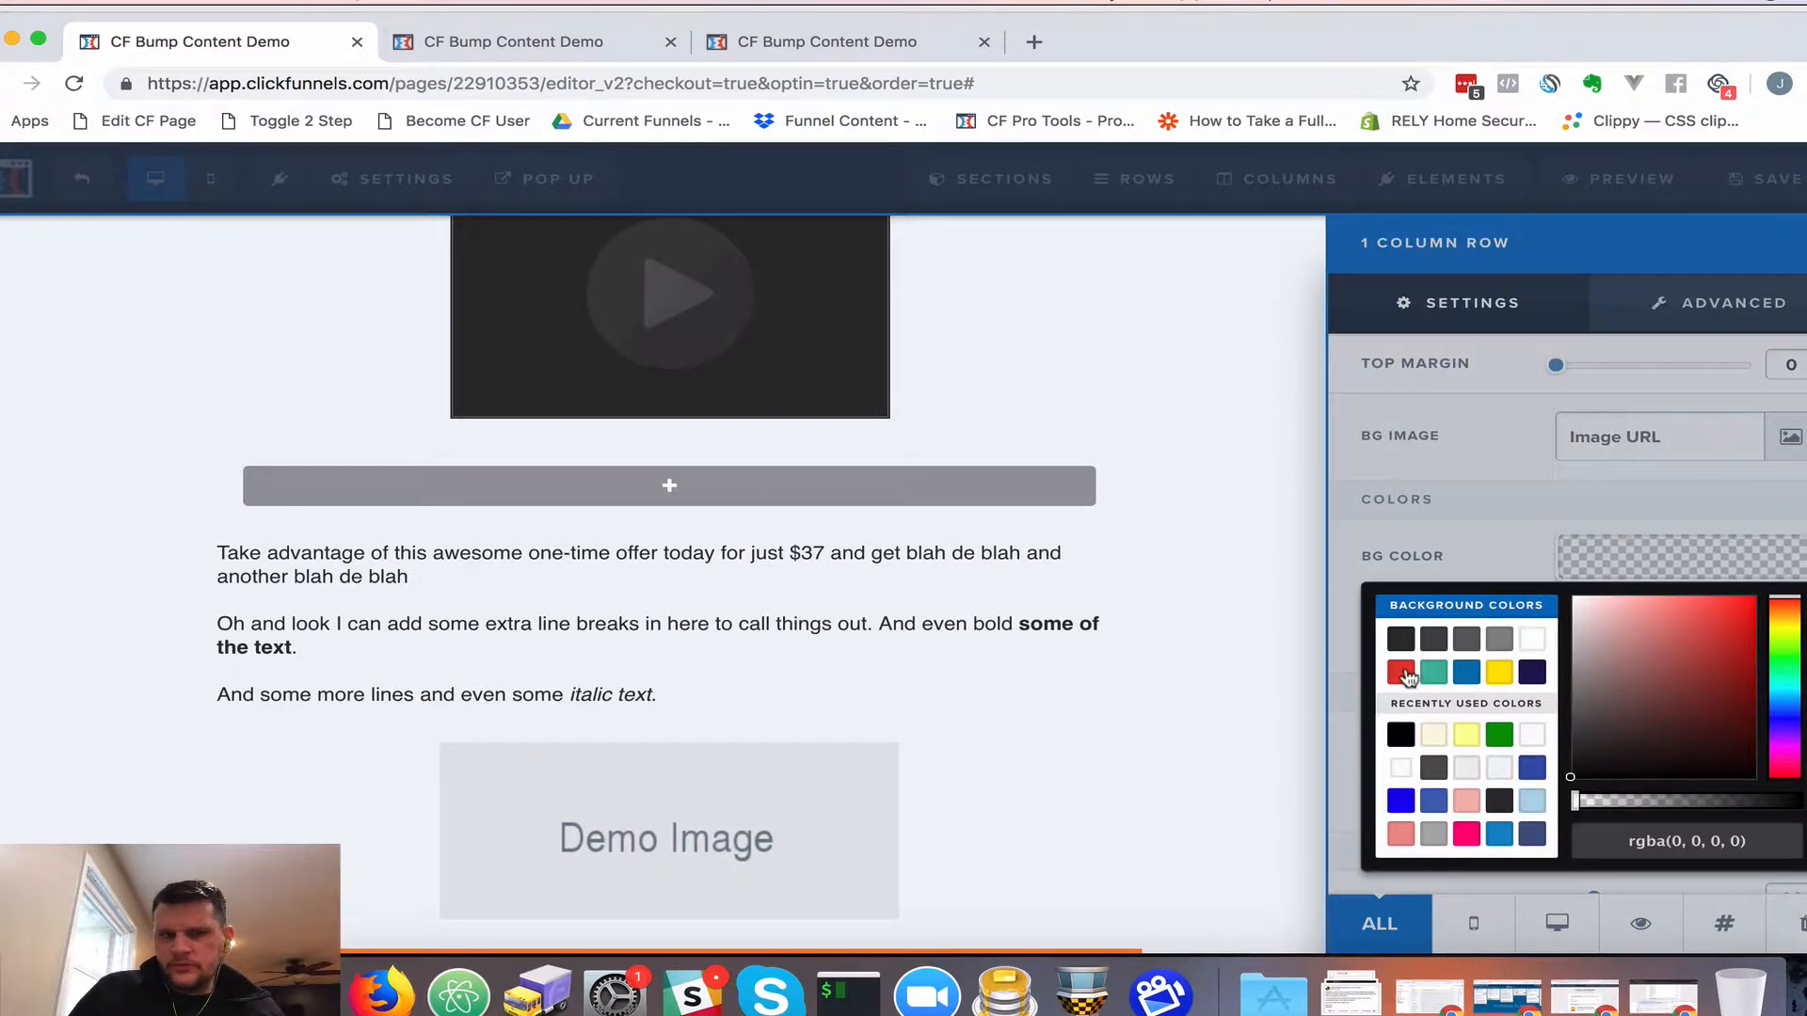
left_click(1402, 672)
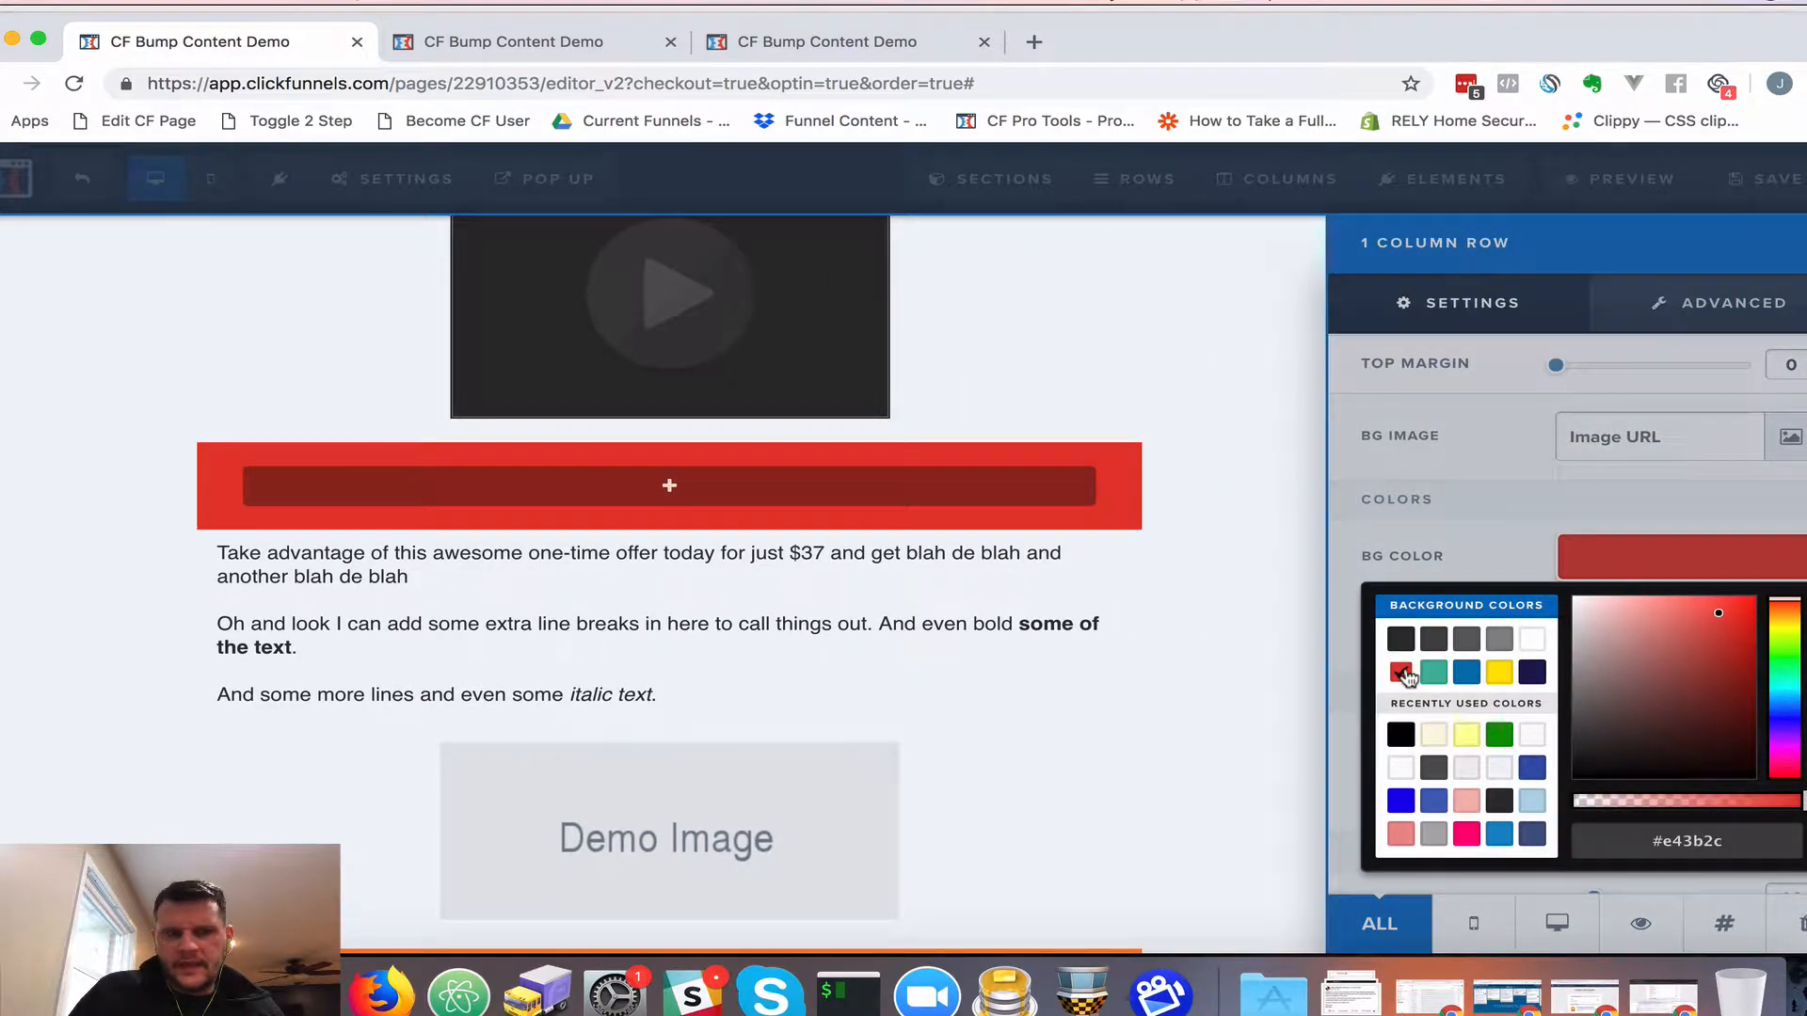
left_click(716, 486)
left_click(886, 487)
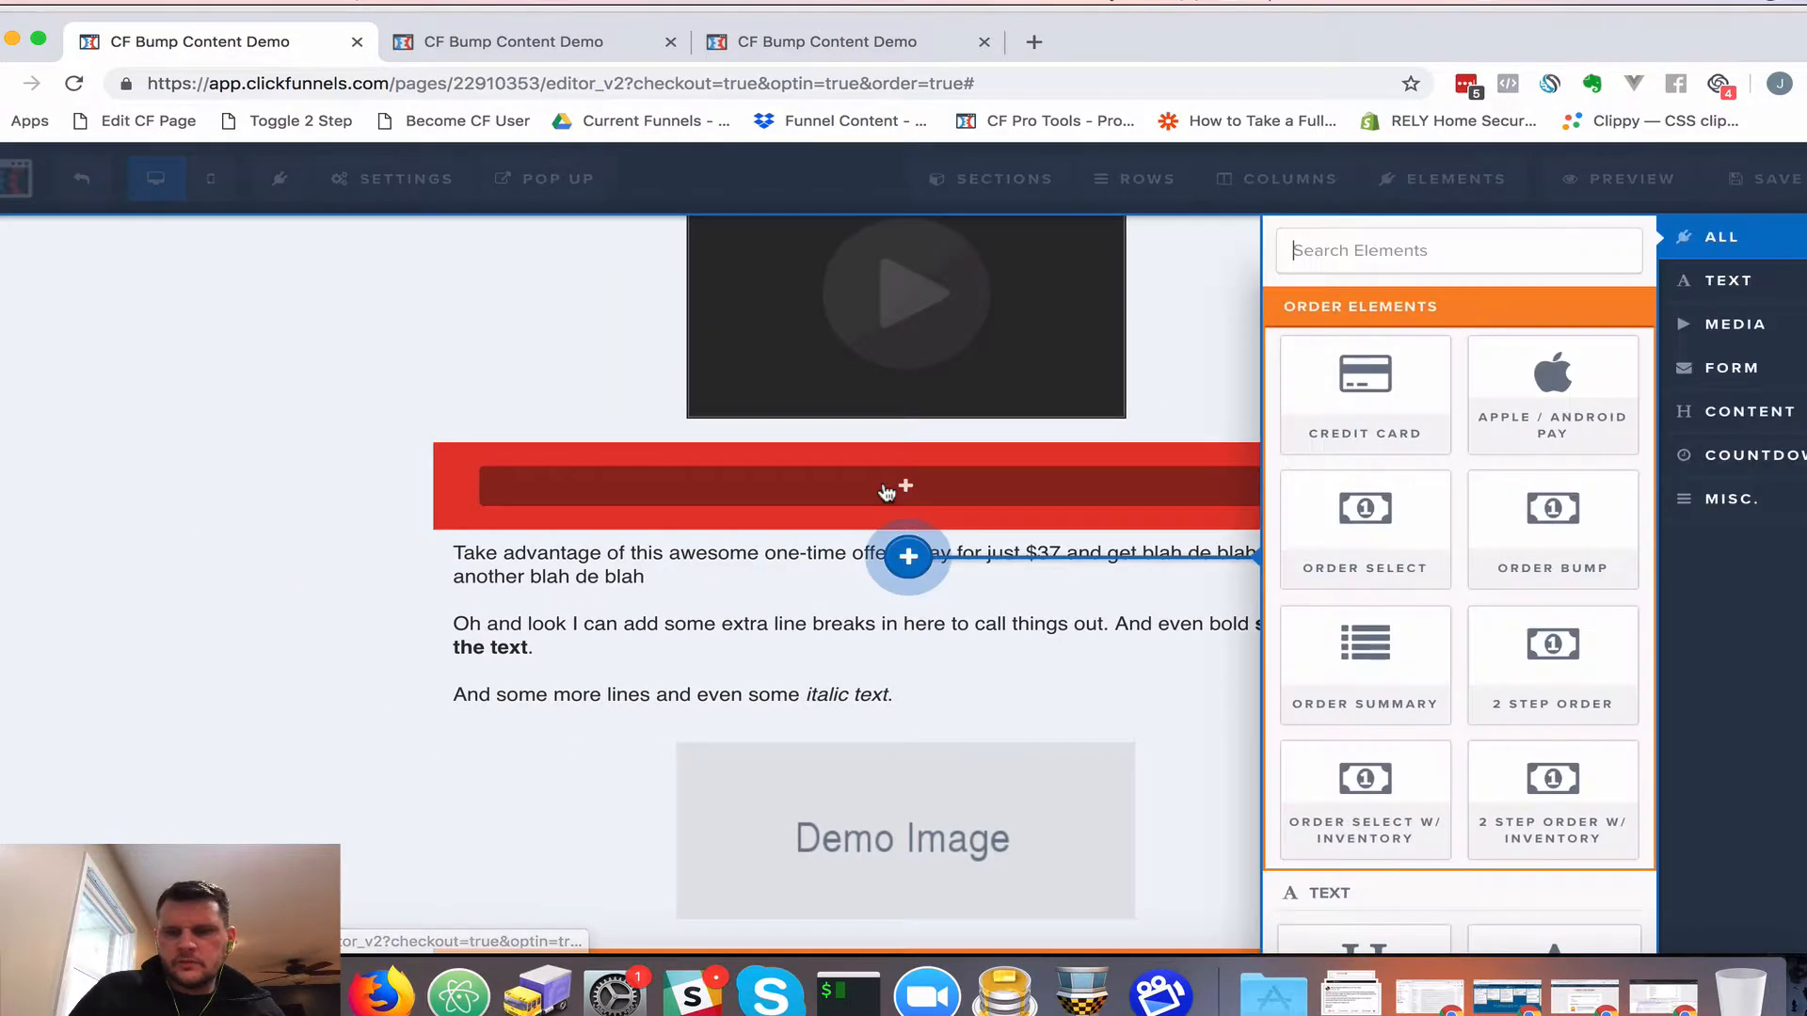
Add a headline to the red row and set its text and bold colours to white
scroll(1420, 686, "down", 3)
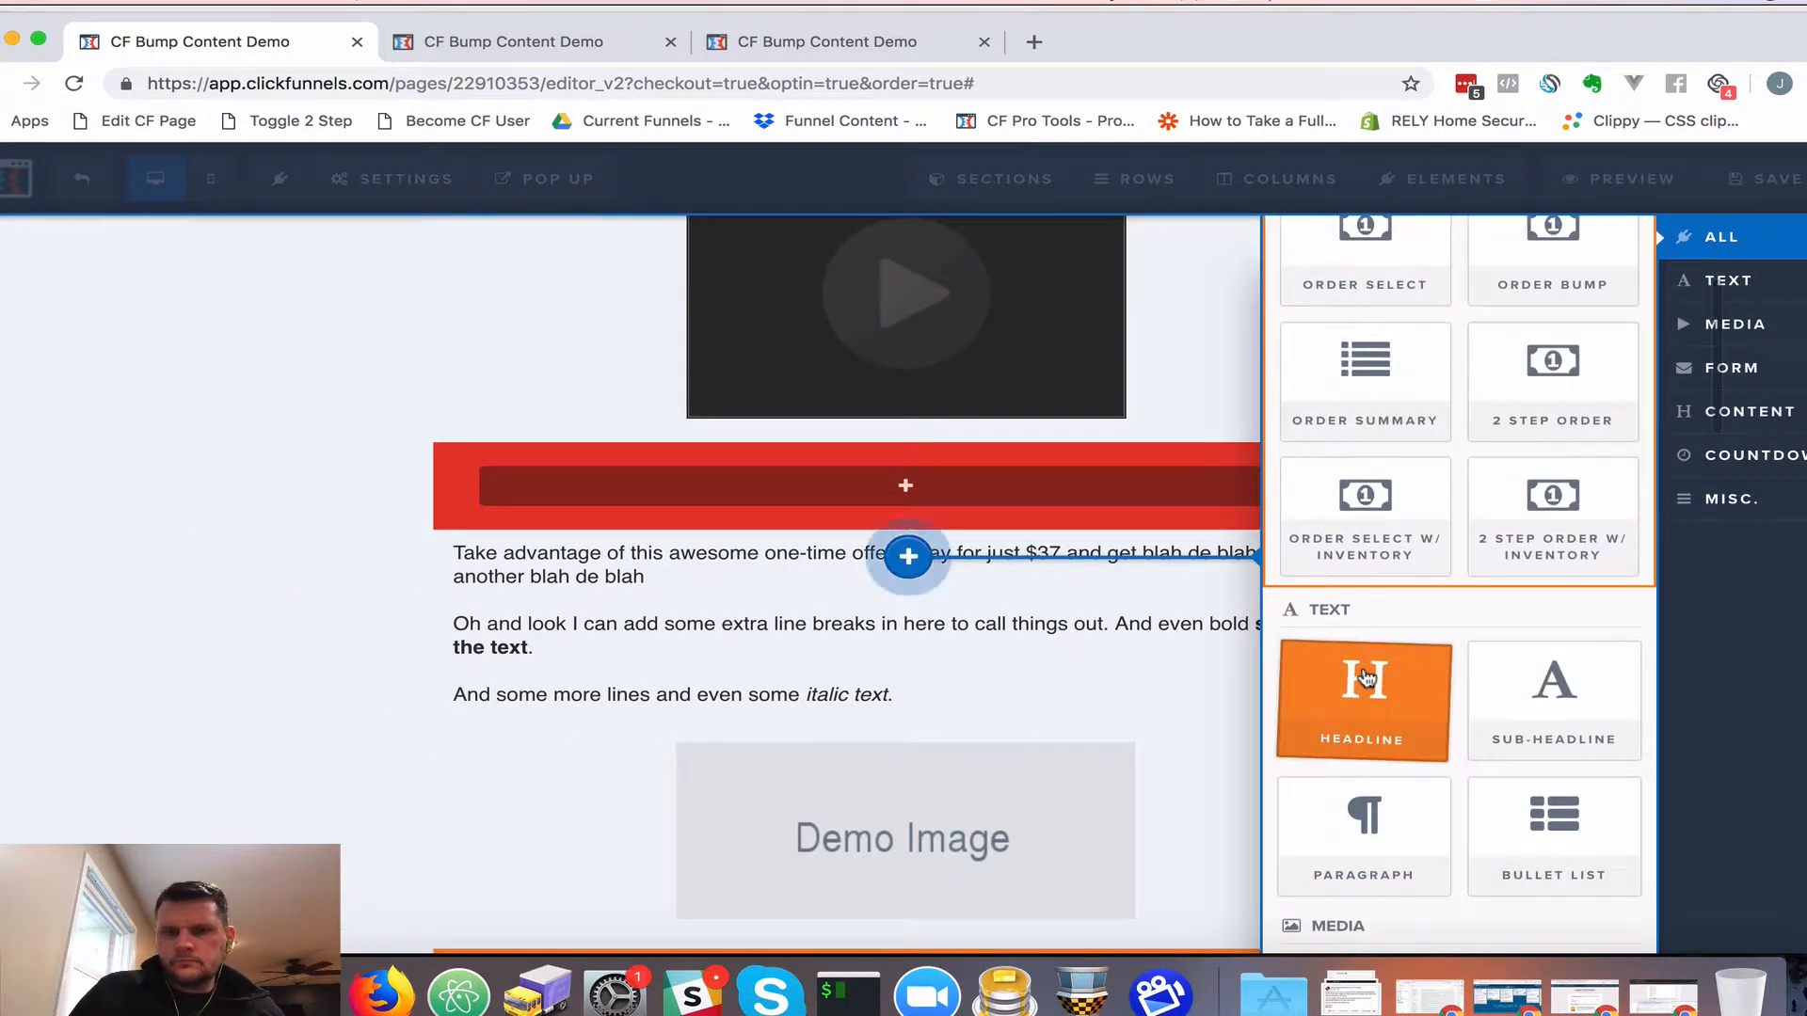
left_click(1365, 677)
left_click(998, 493)
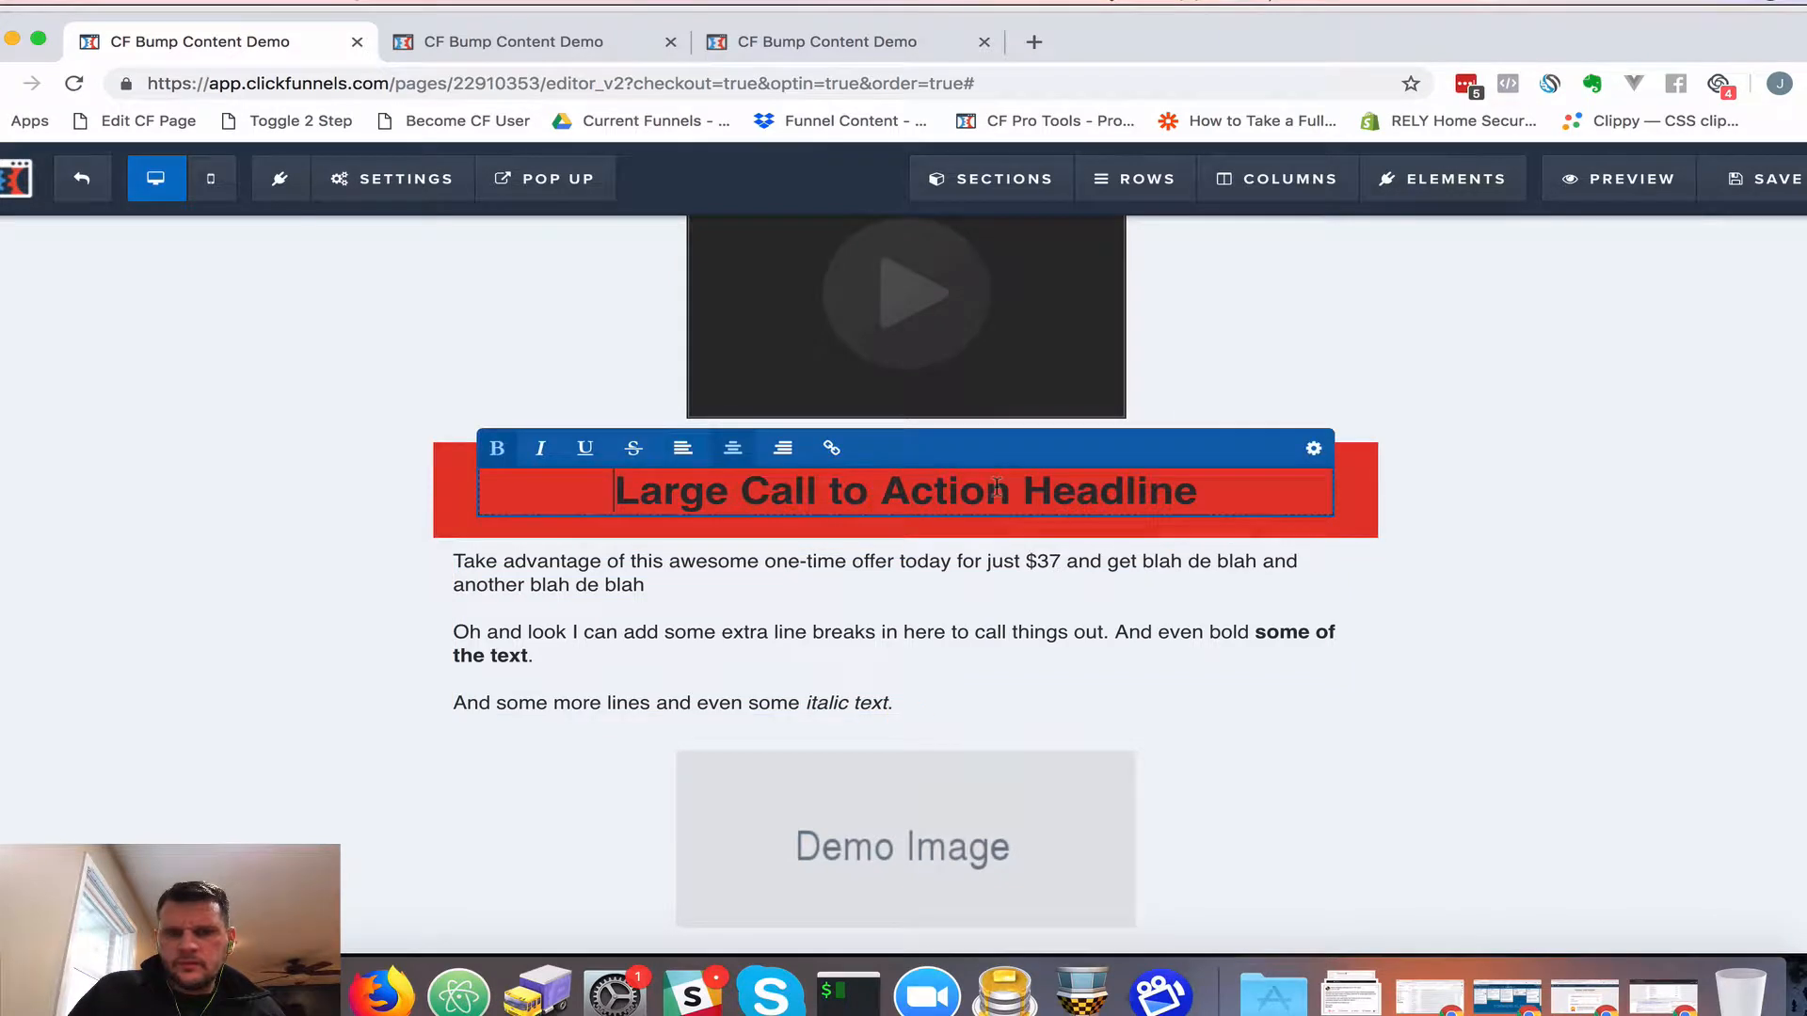
left_click(1315, 450)
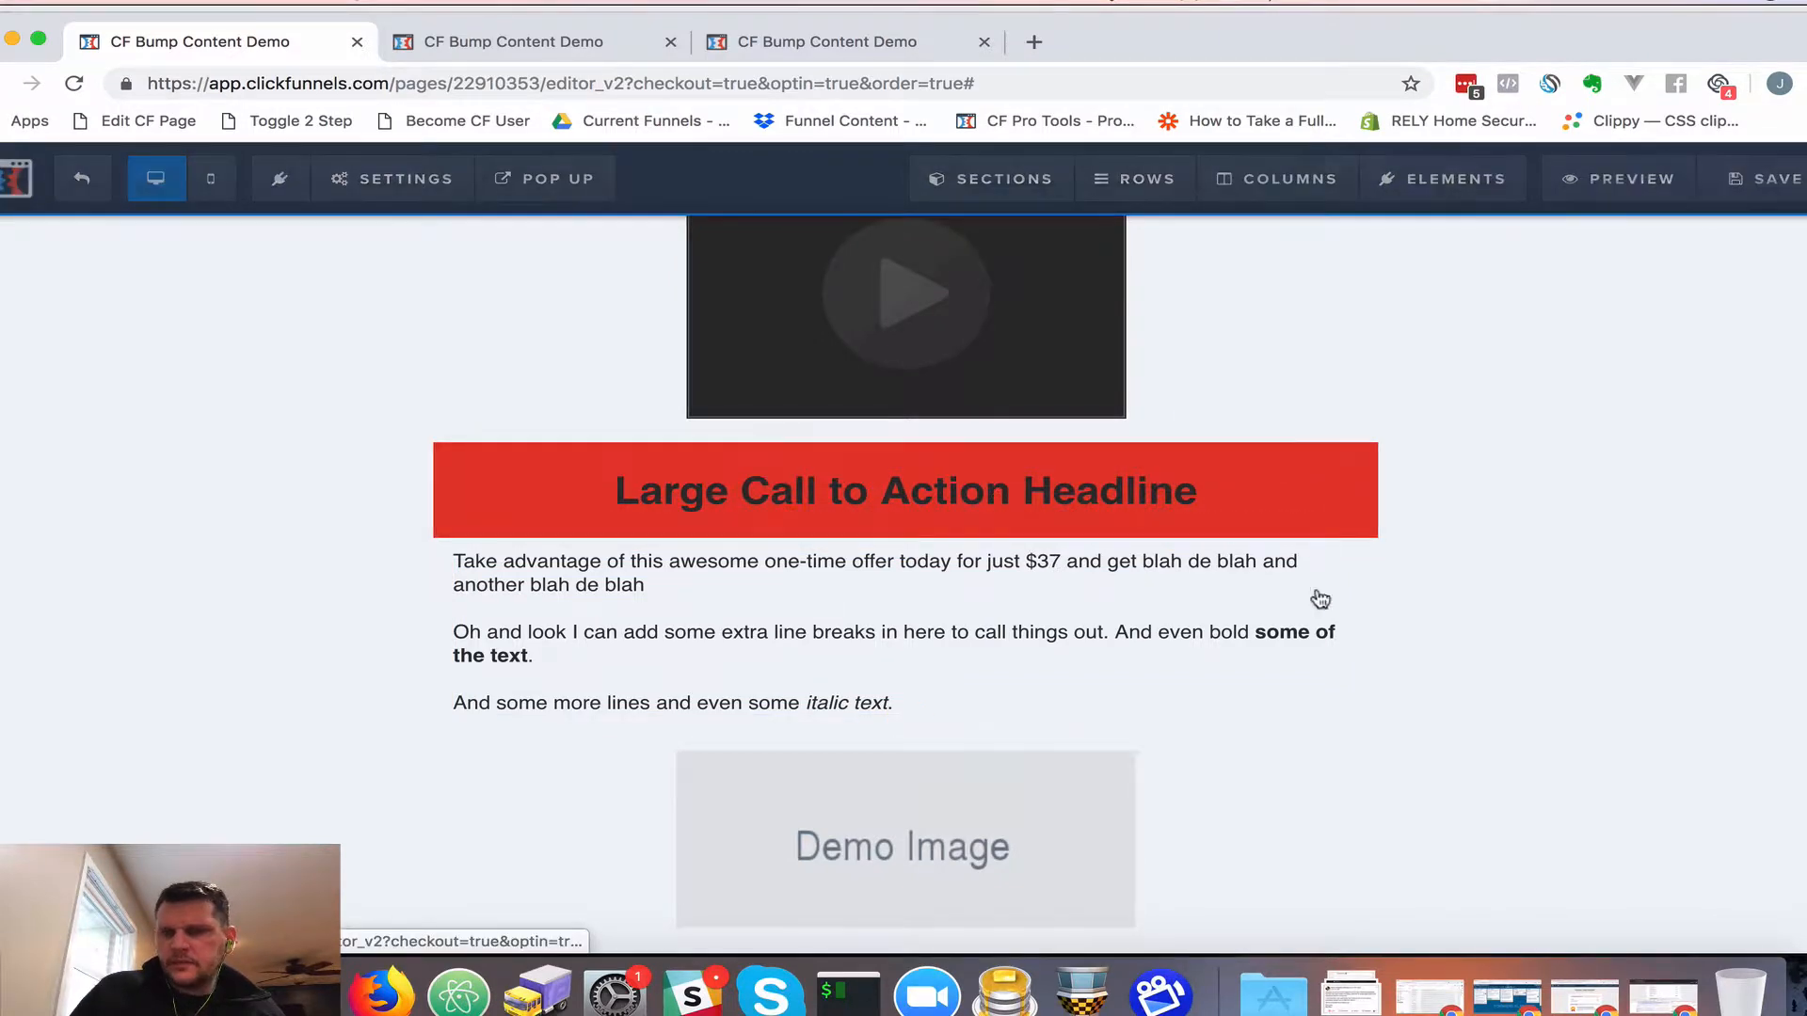
left_click(1696, 599)
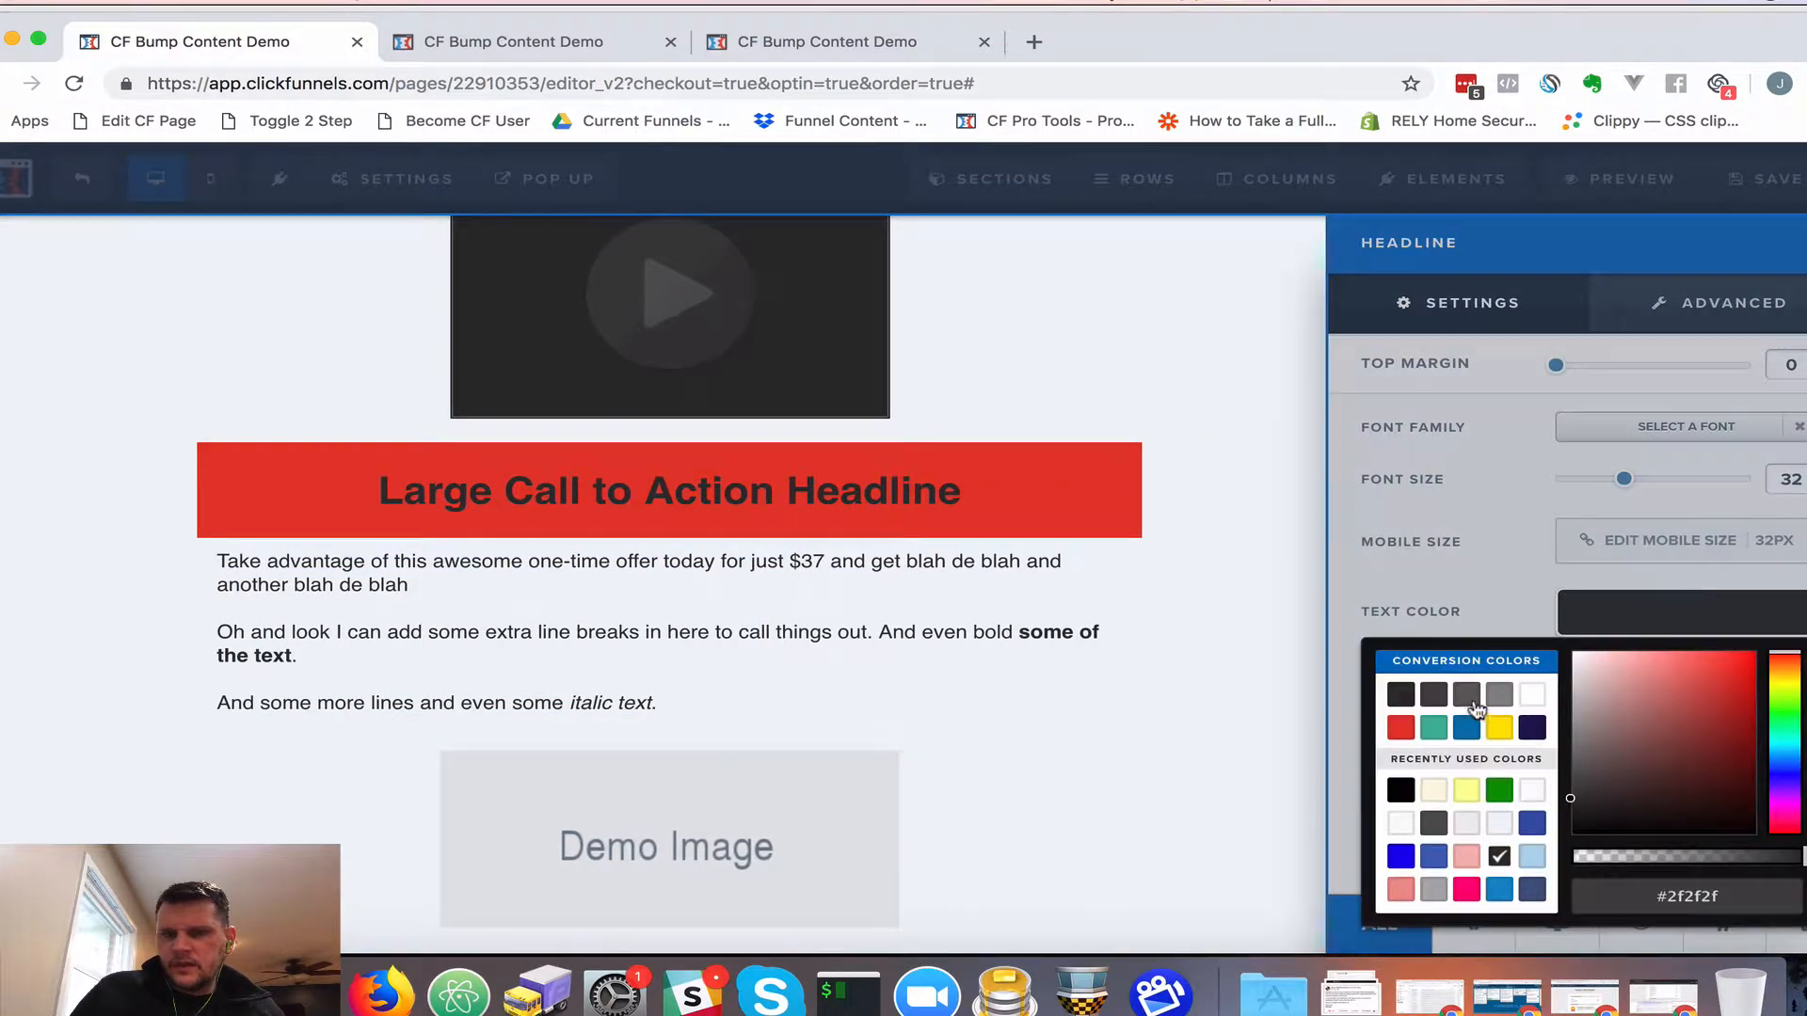
left_click(1530, 694)
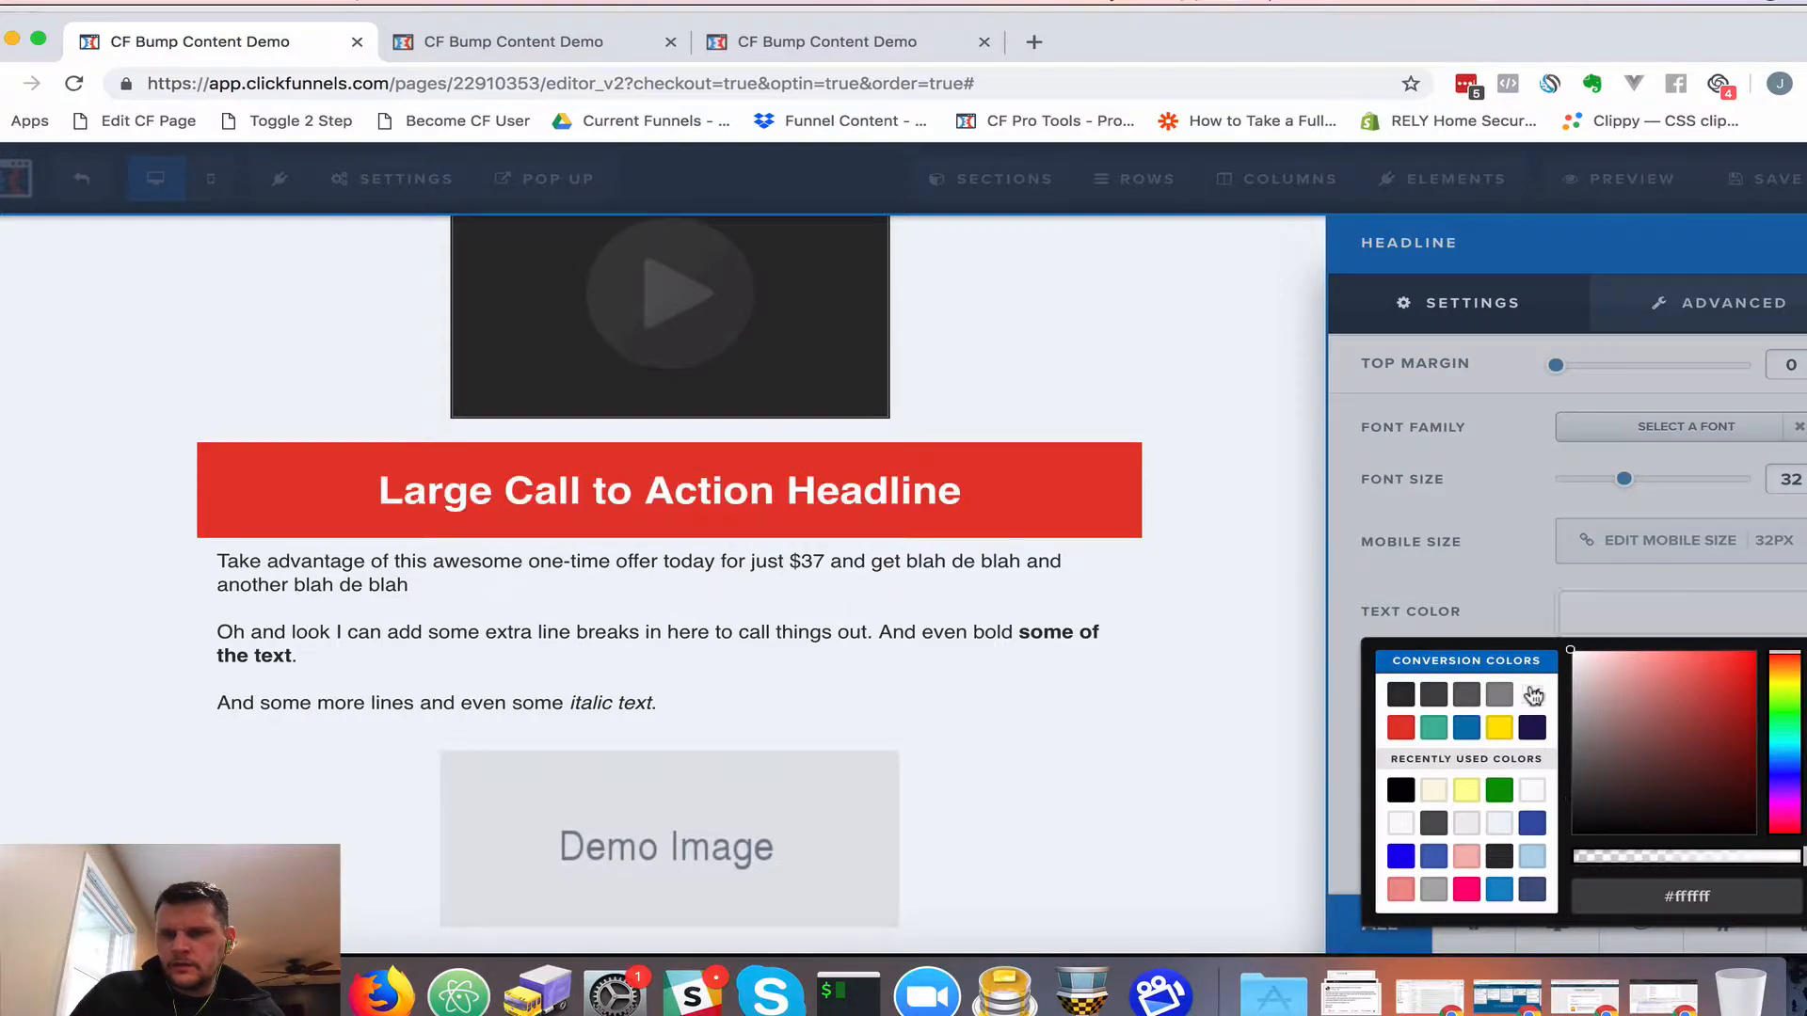
left_click(1504, 624)
left_click(1636, 689)
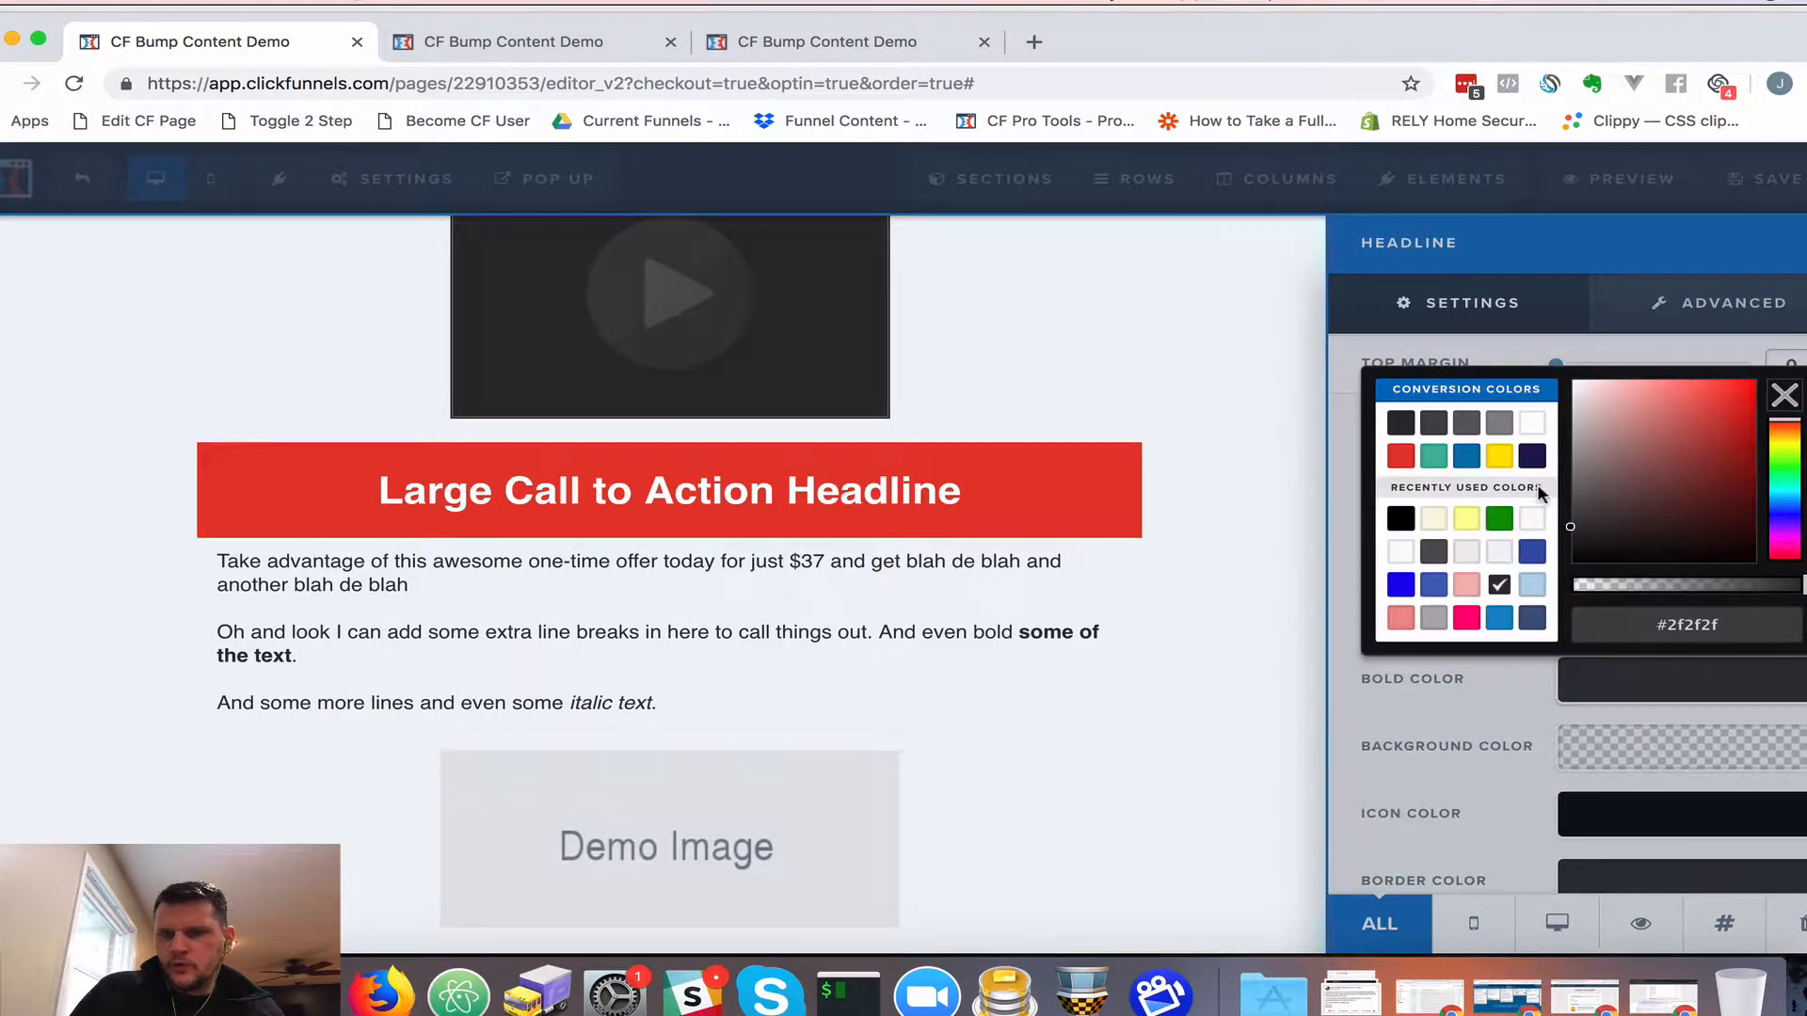
left_click(1531, 428)
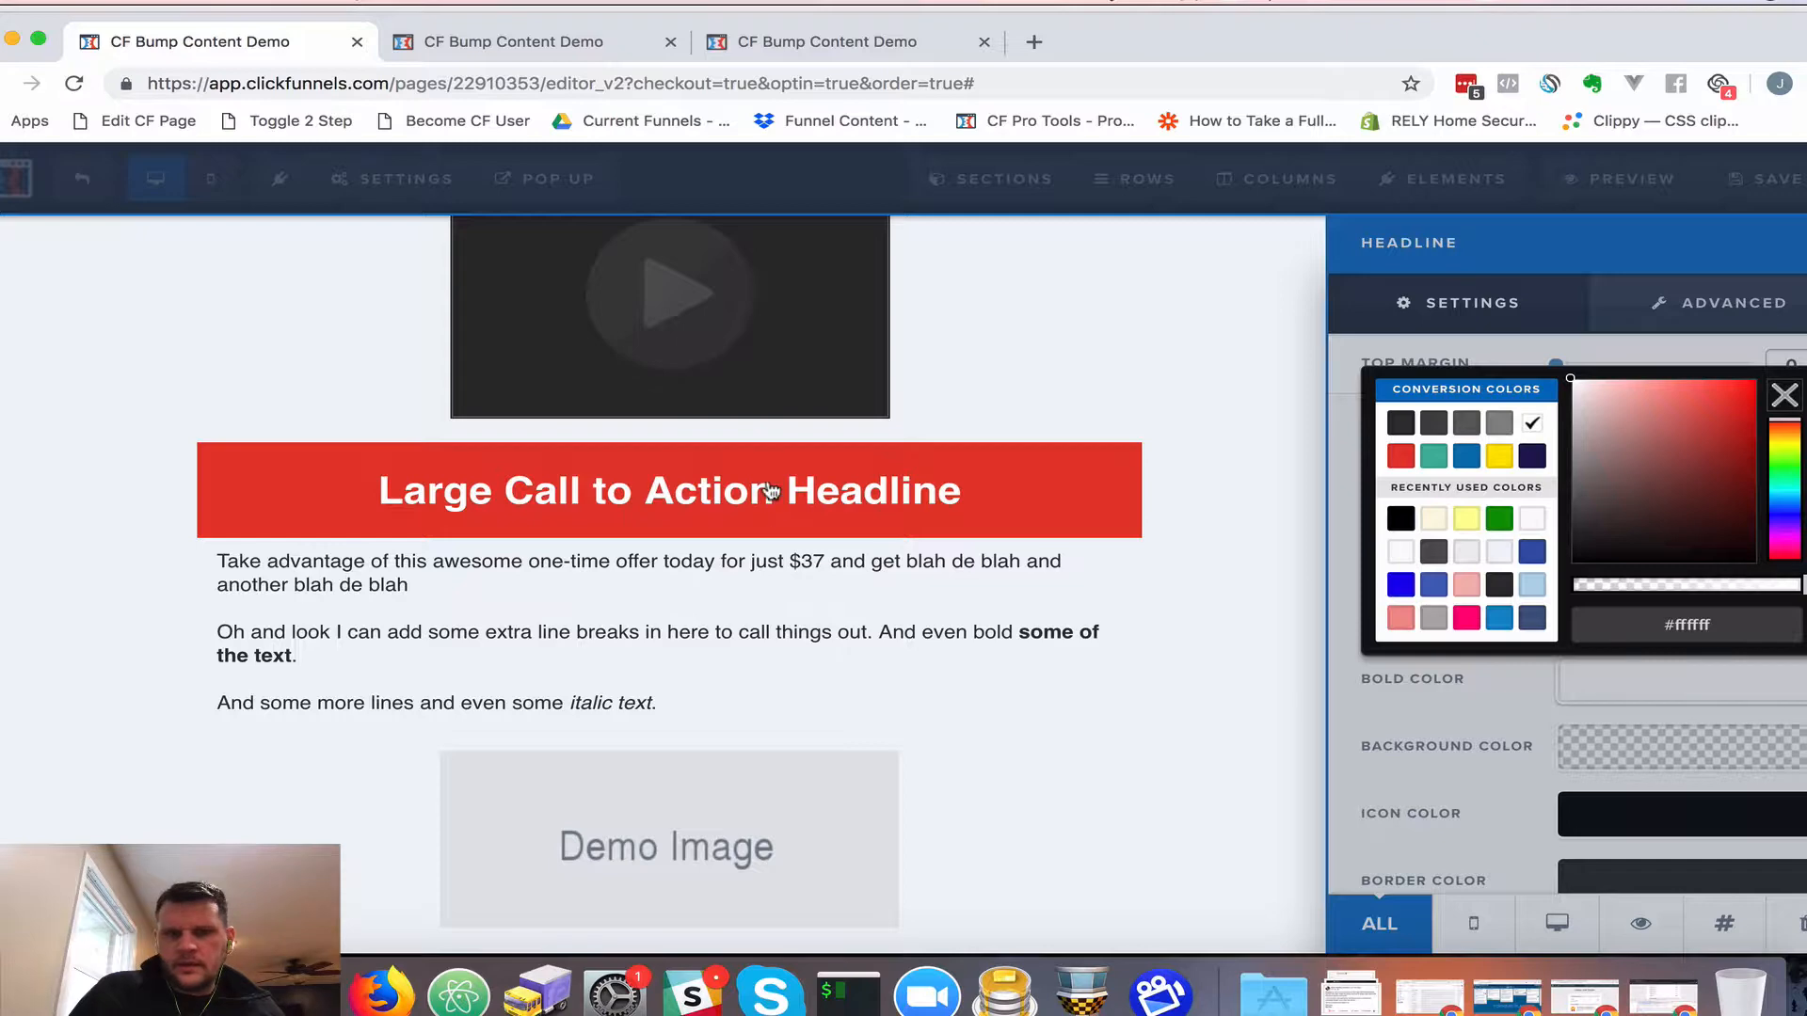
left_click(772, 485)
Change the headline text to 'Awesome Call To Action!' and lower its font size to 24
left_click(863, 489)
triple_click(863, 488)
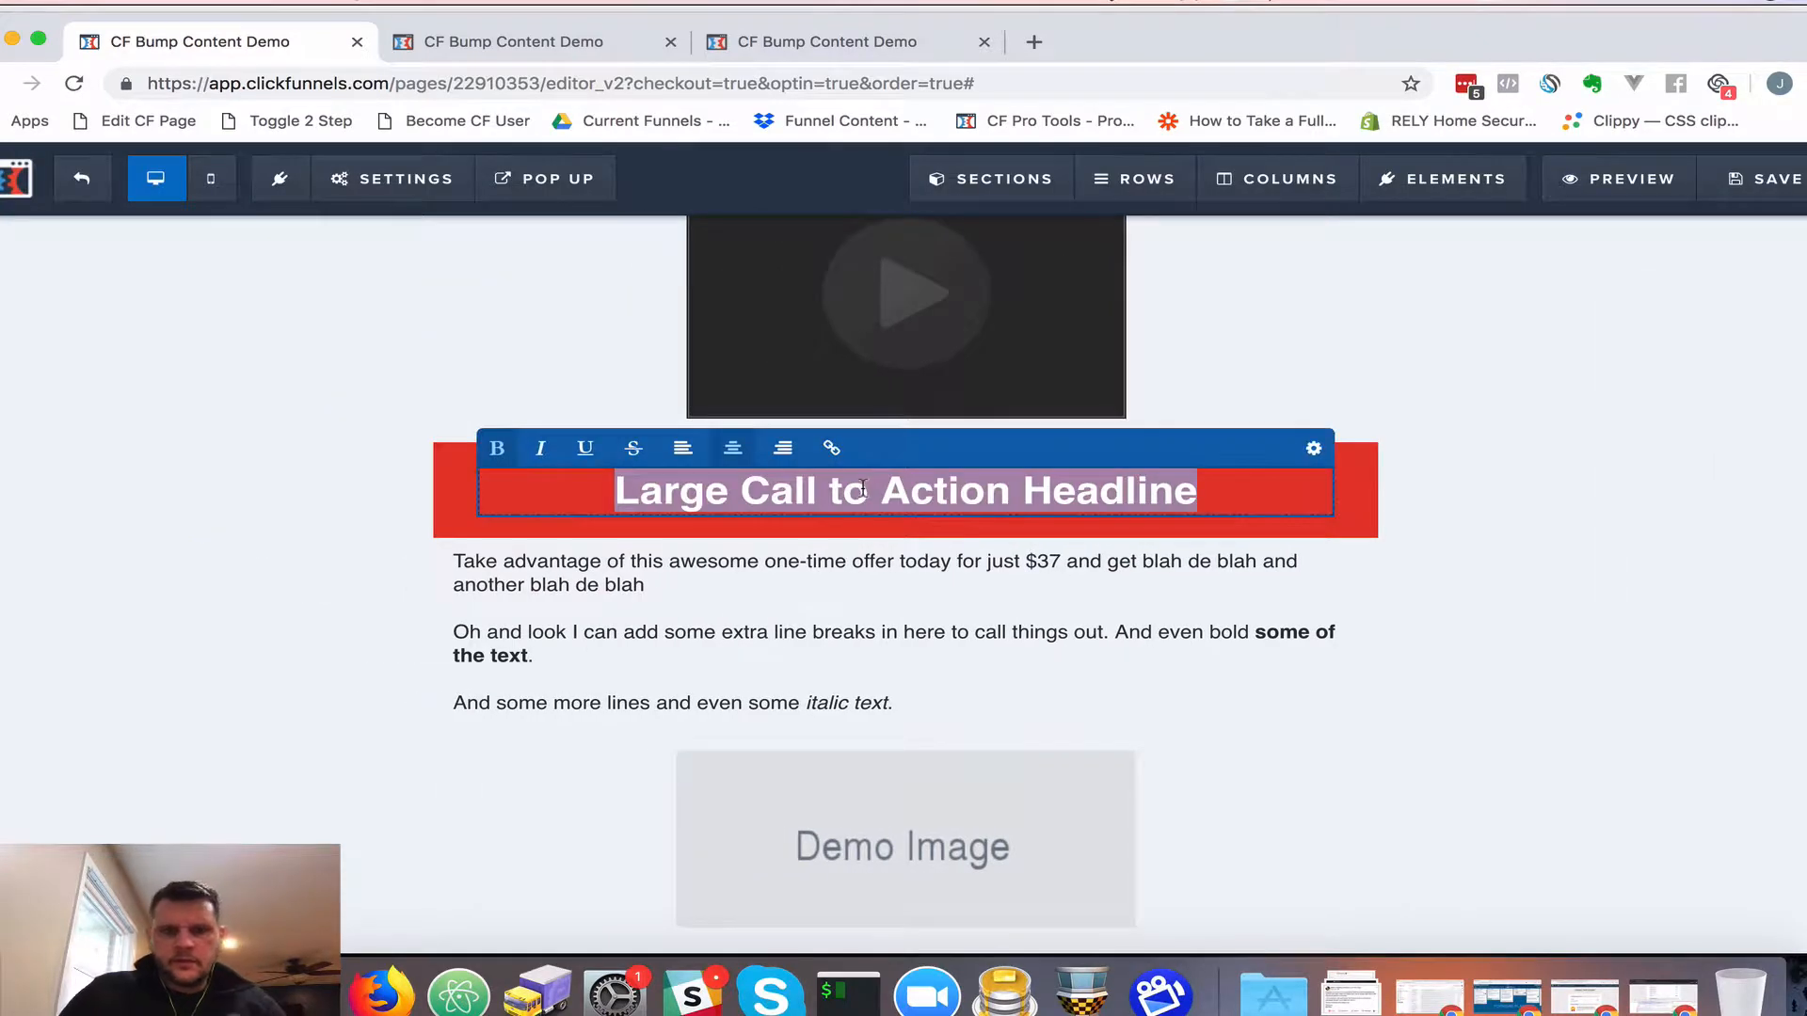
type("Awesome Cal")
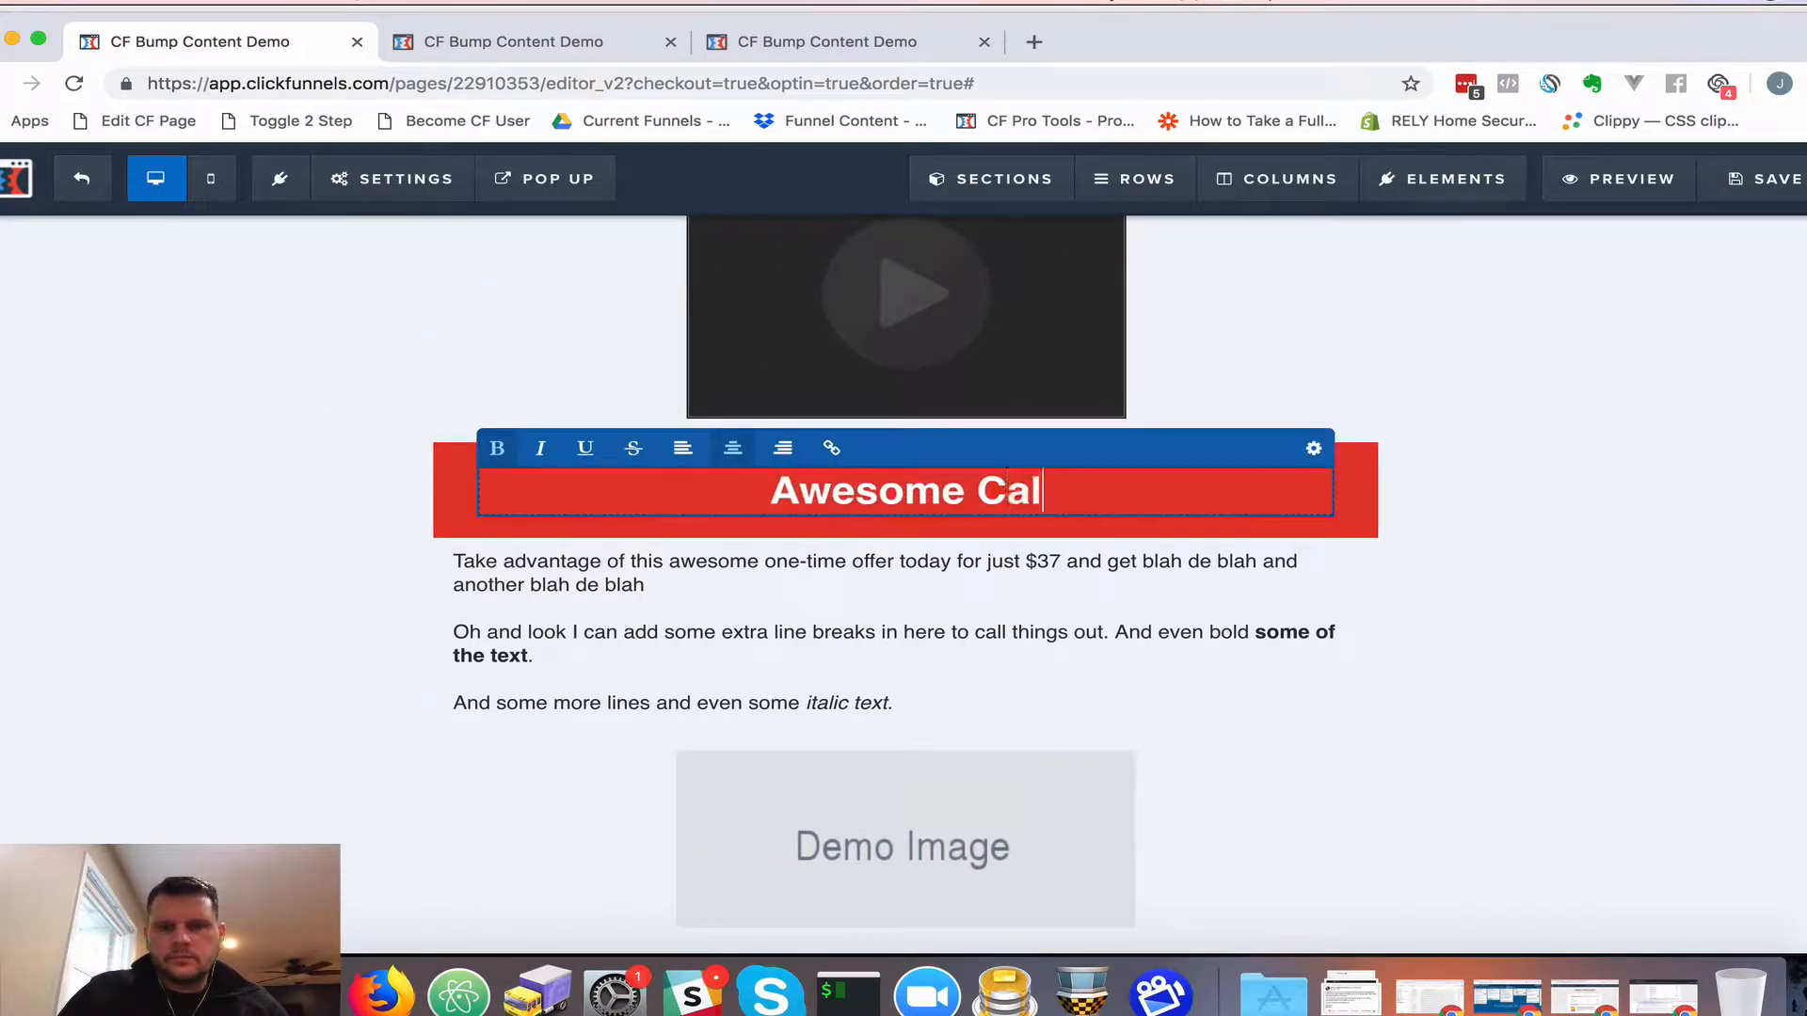
type("l To Action!")
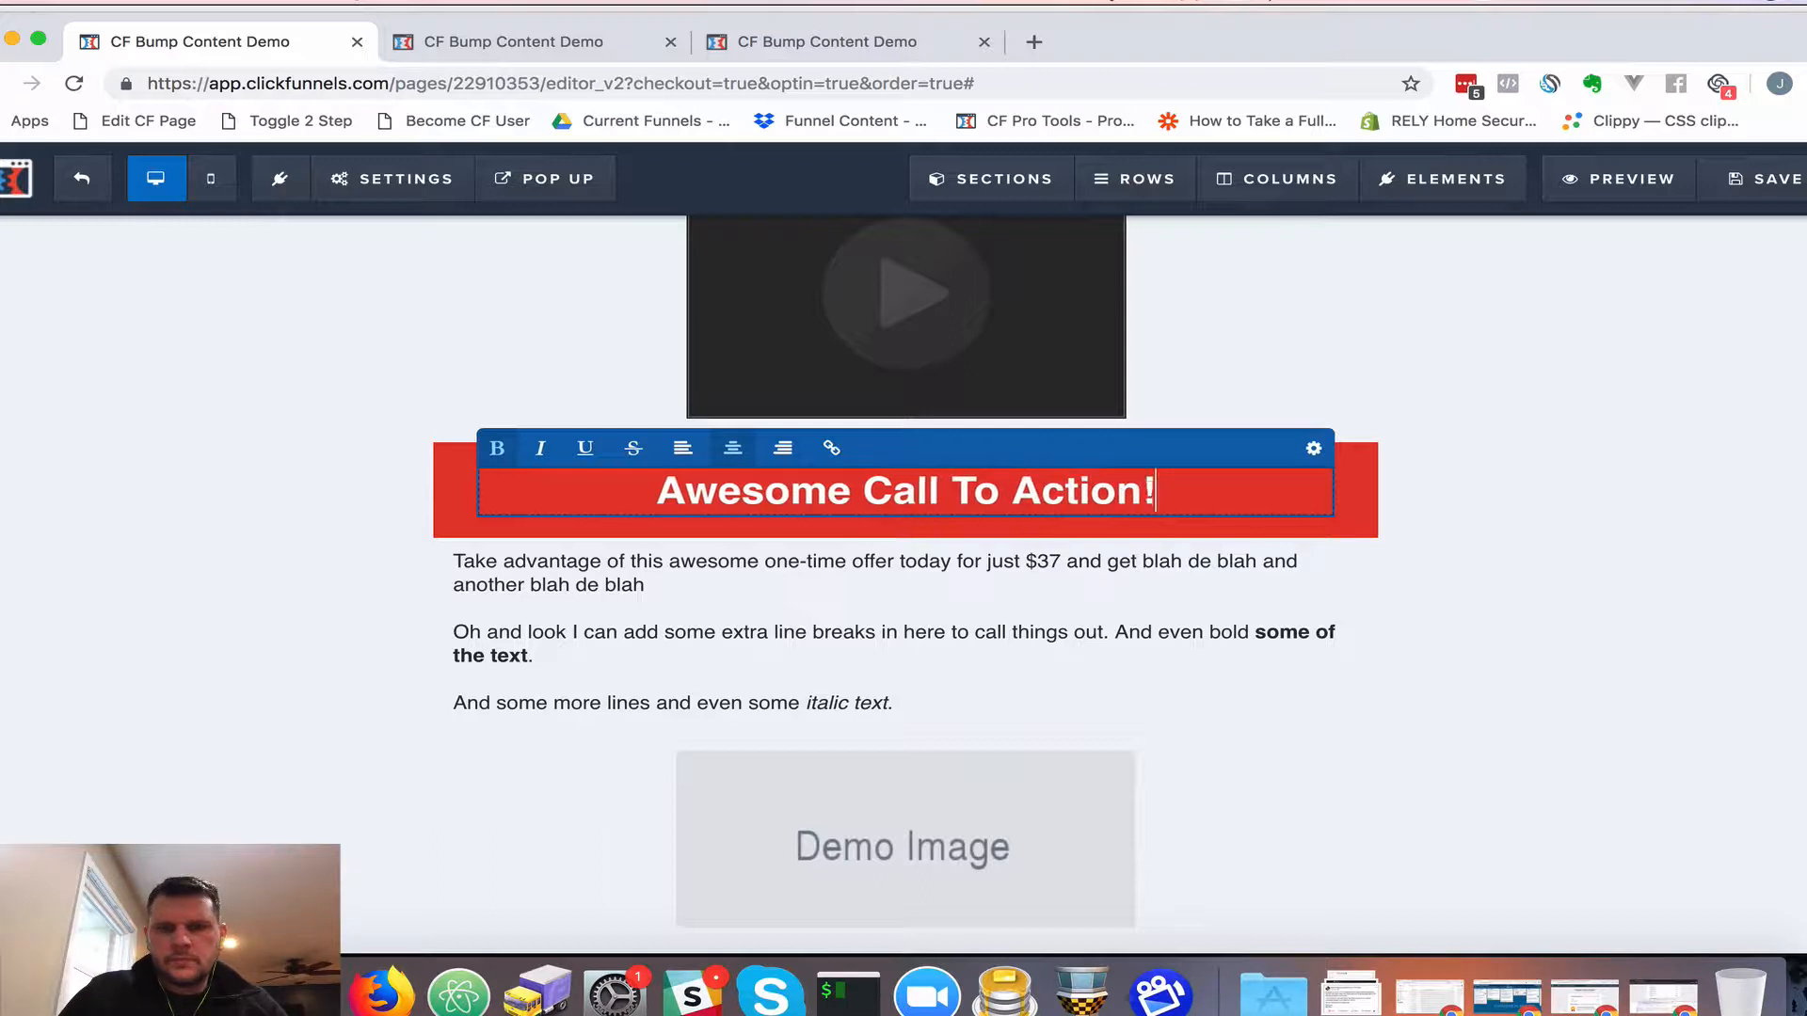
left_click(1314, 448)
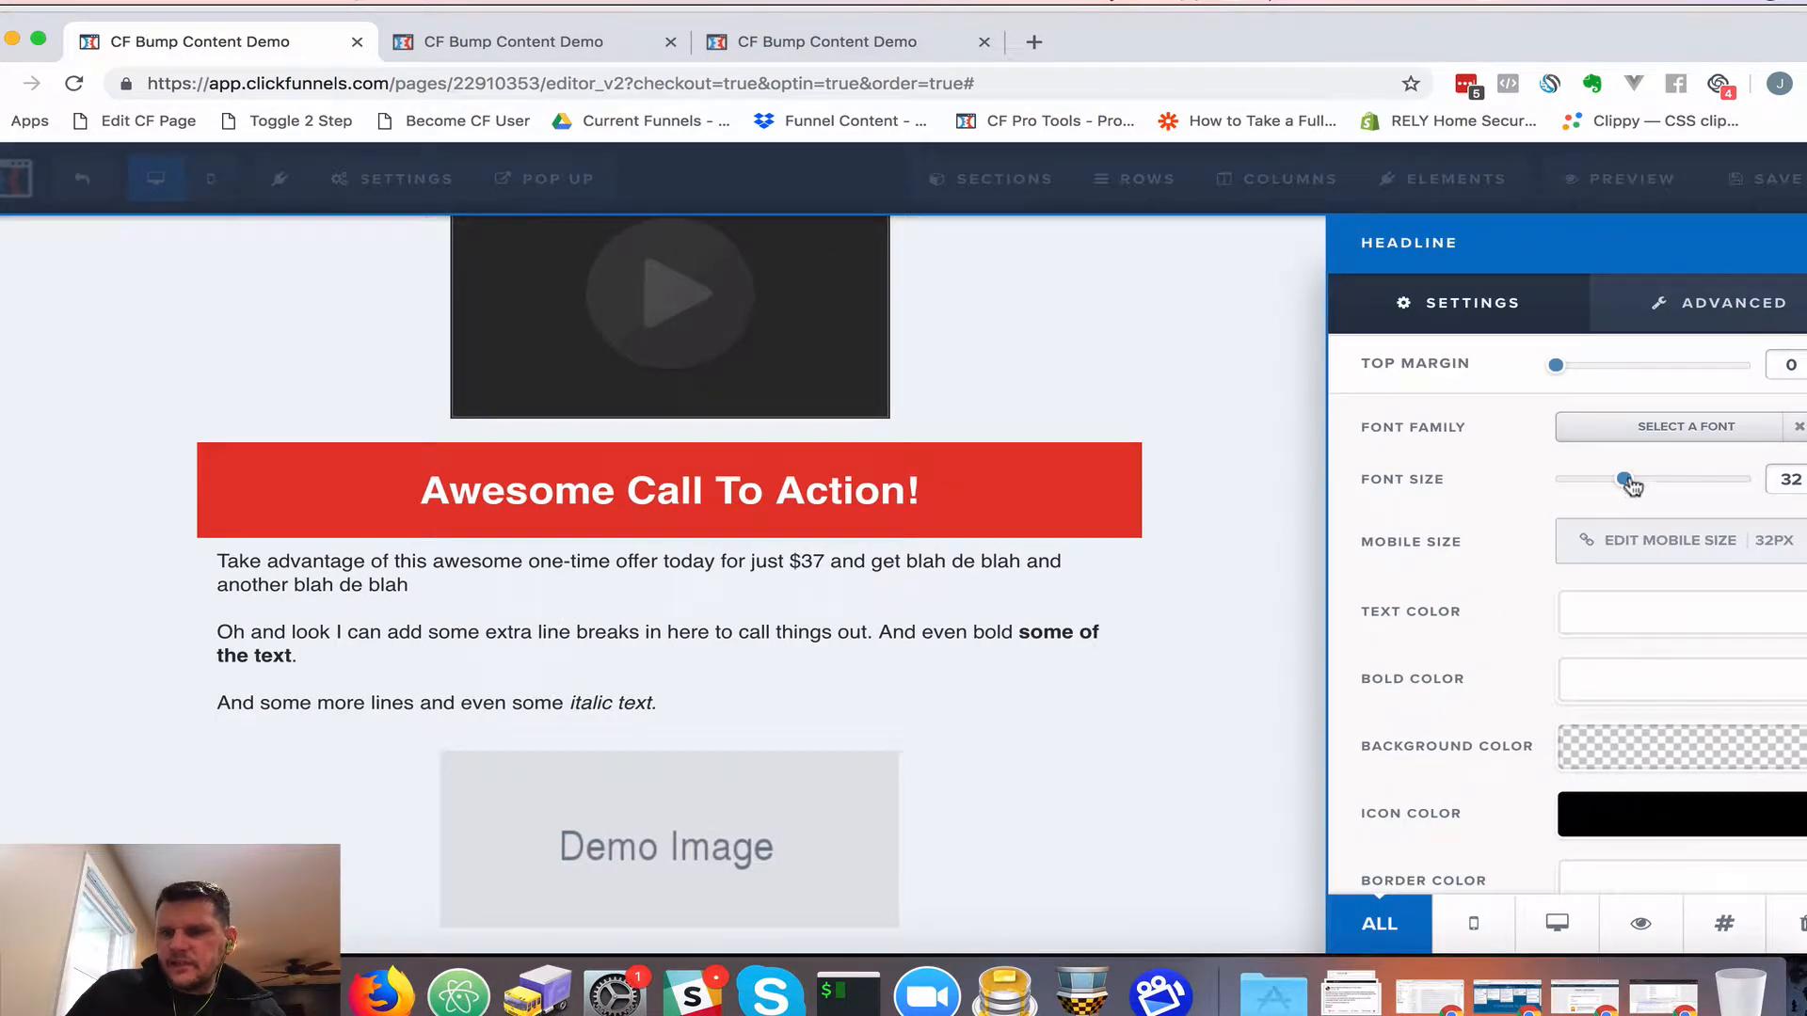
left_click_drag(1626, 485, 1600, 486)
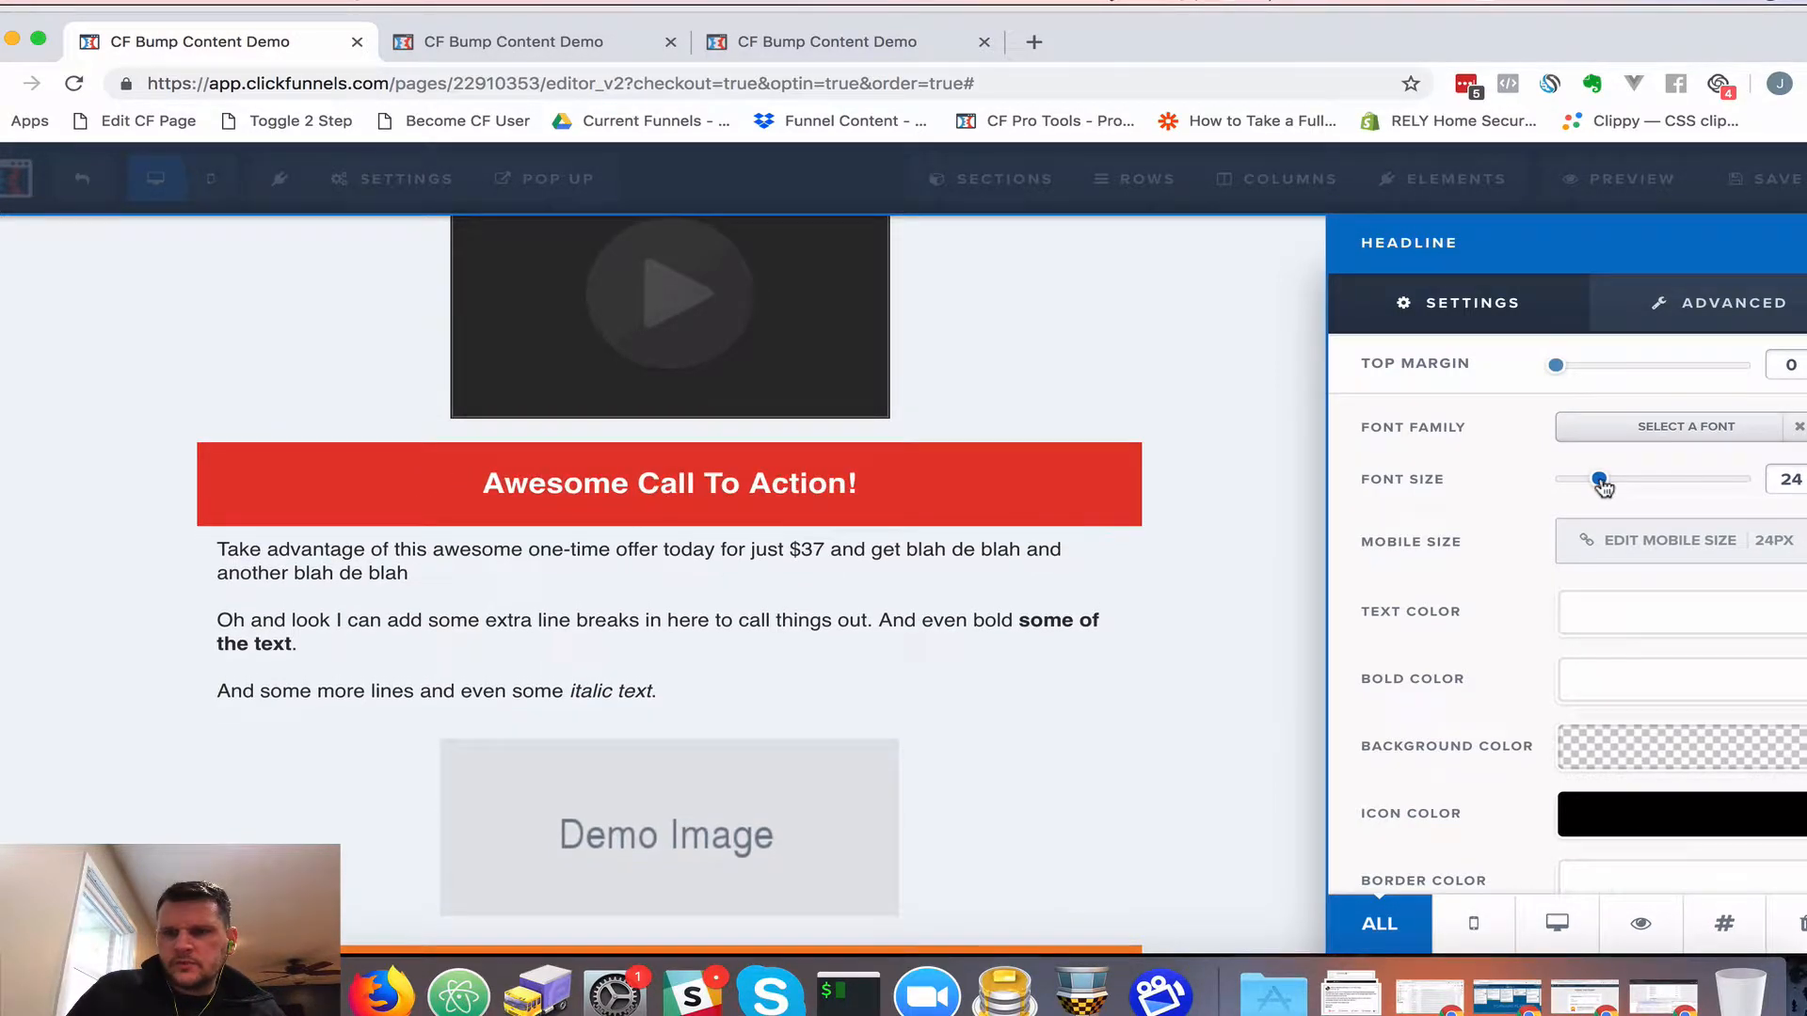
Narrow the red 'Awesome Call To Action!' row from 100% to 85% width
left_click(1110, 488)
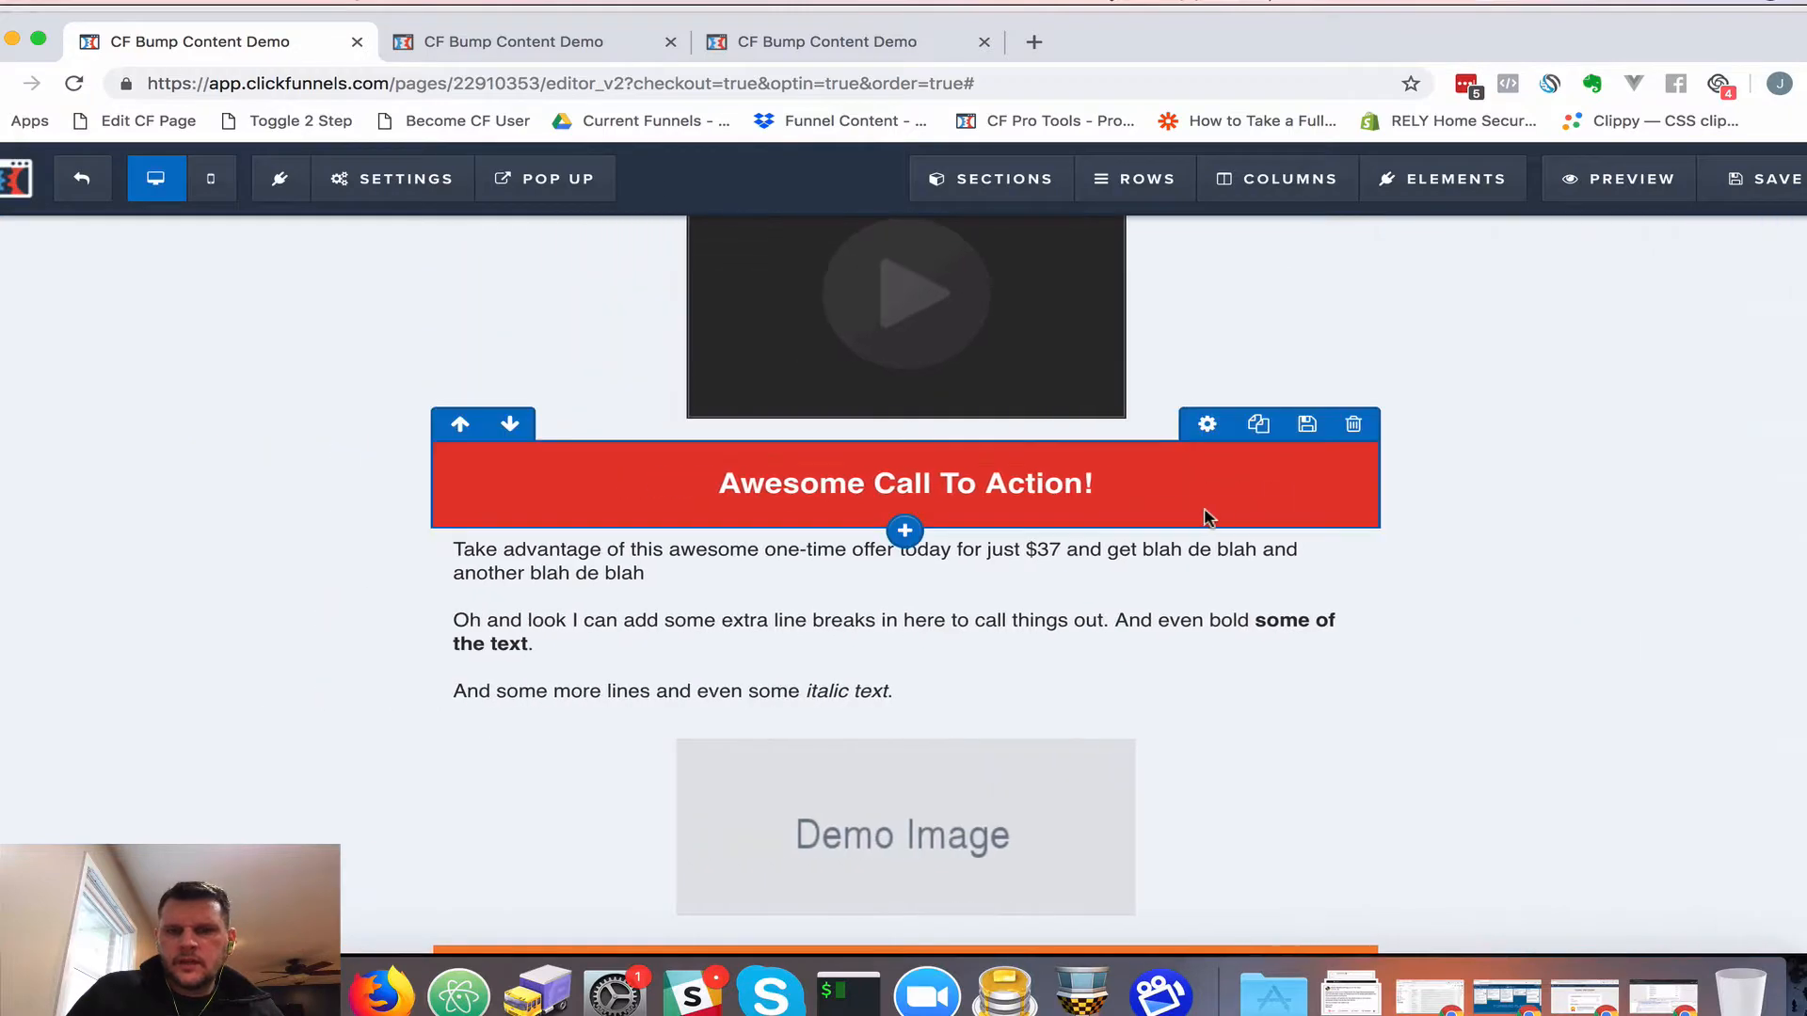
left_click(1208, 425)
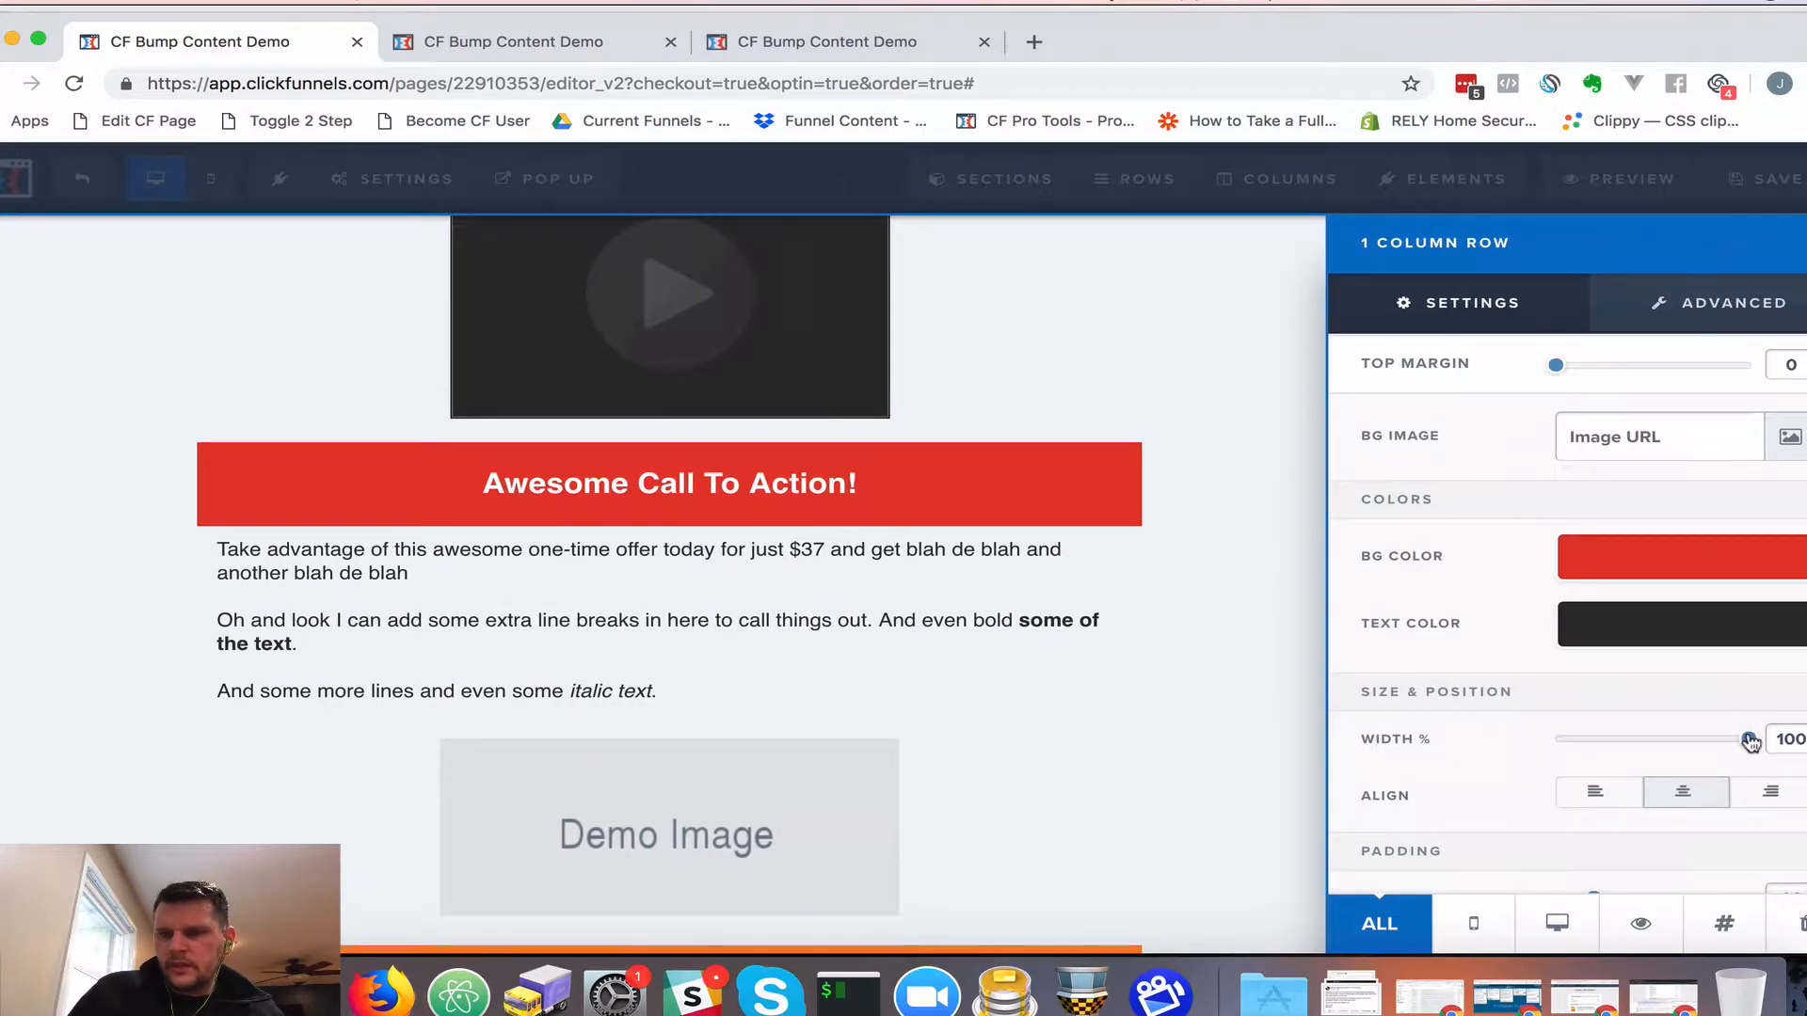
left_click_drag(1751, 742, 1702, 743)
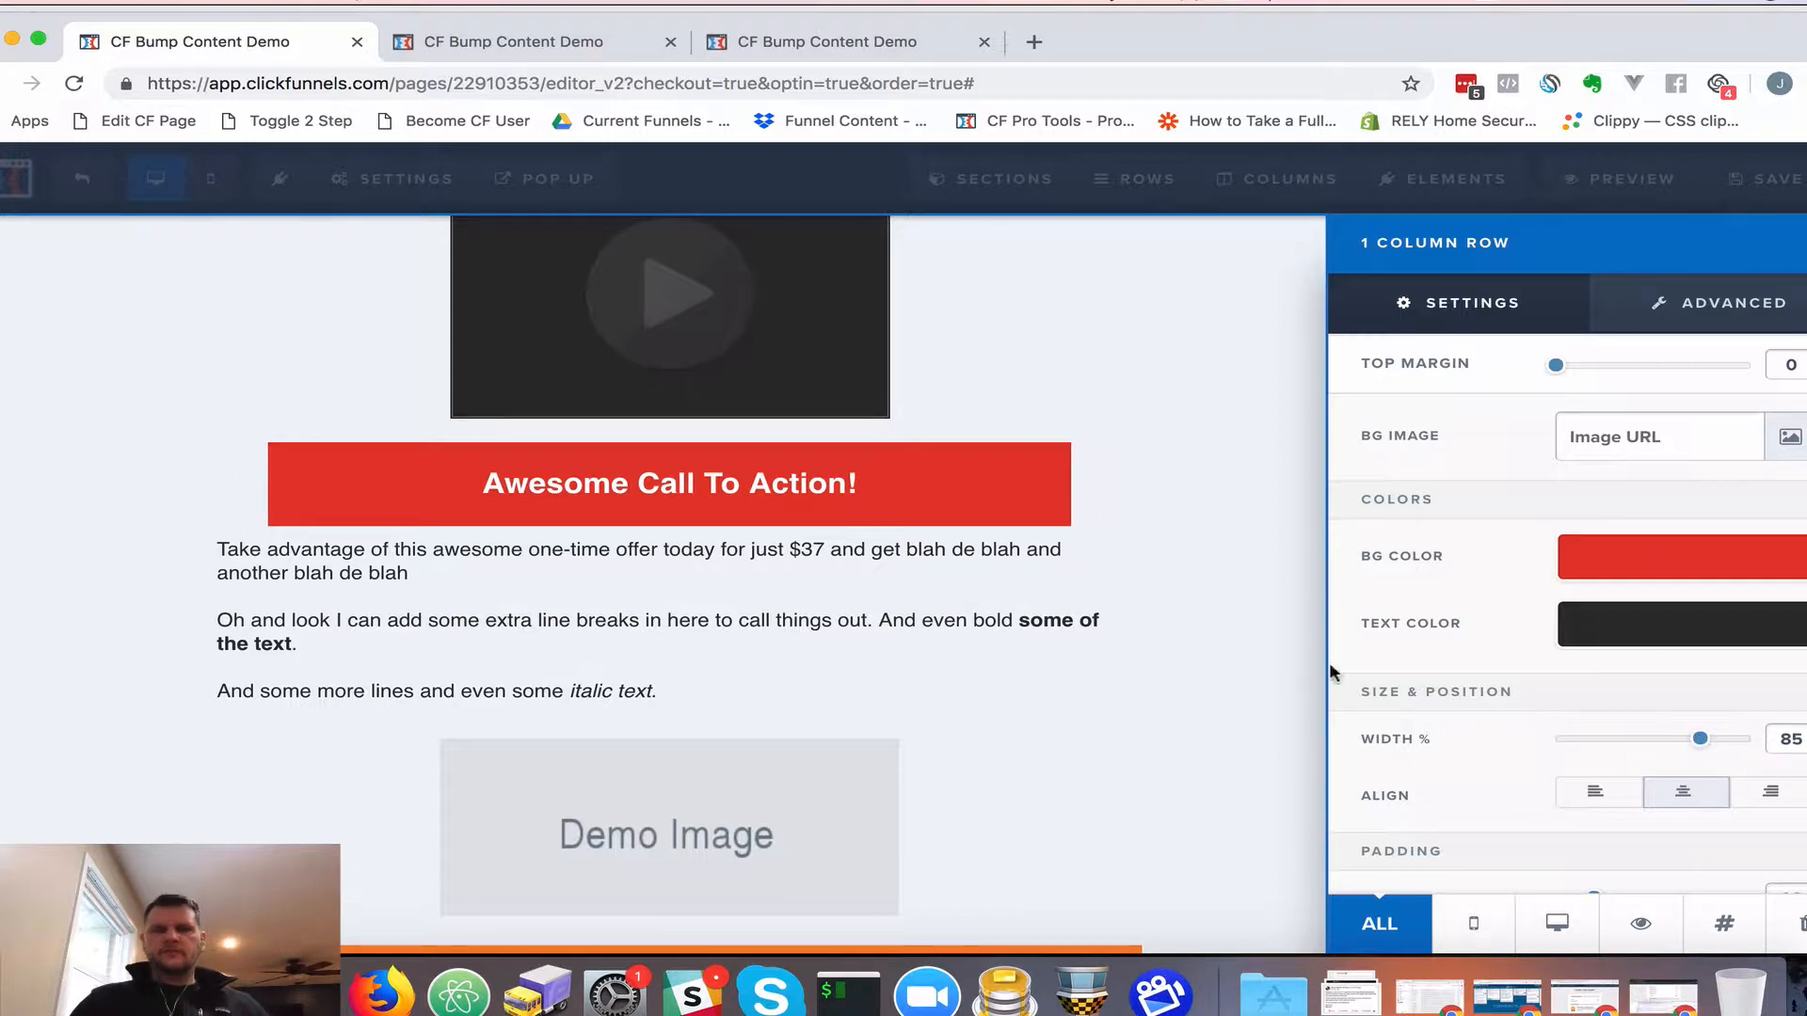
left_click(1000, 513)
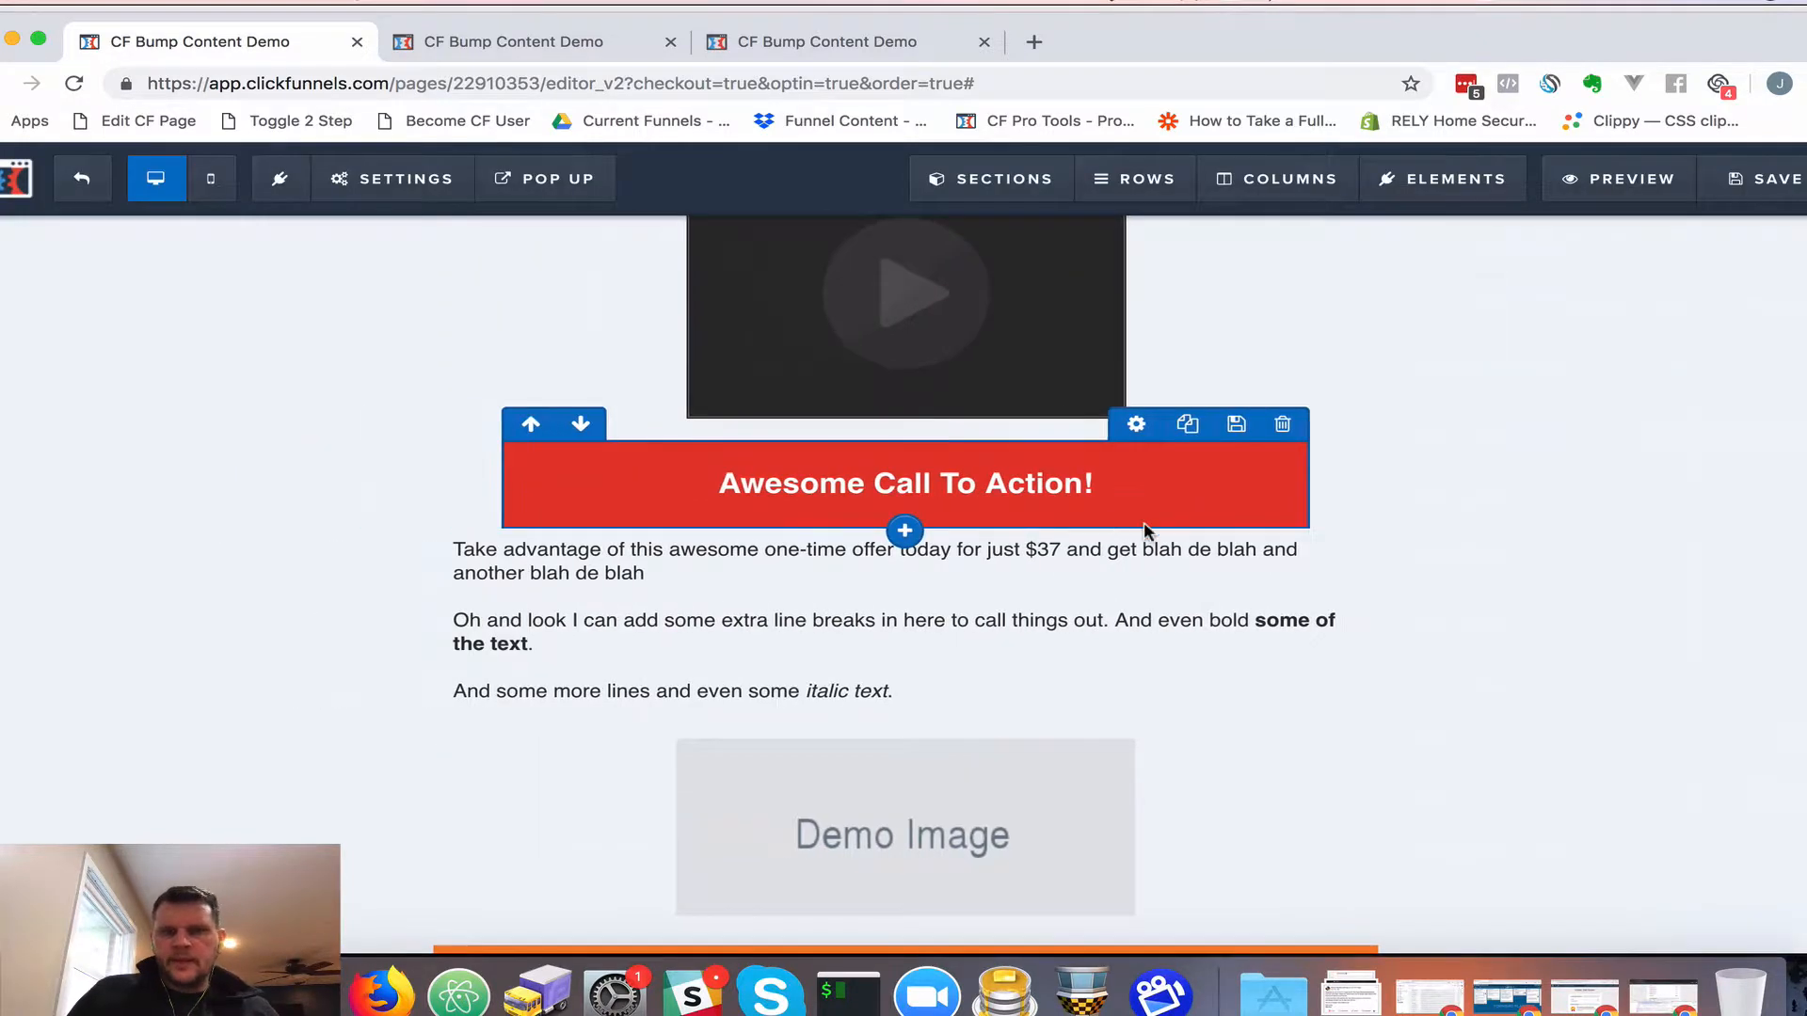
scroll(1148, 537, "up", 5)
left_click(854, 439)
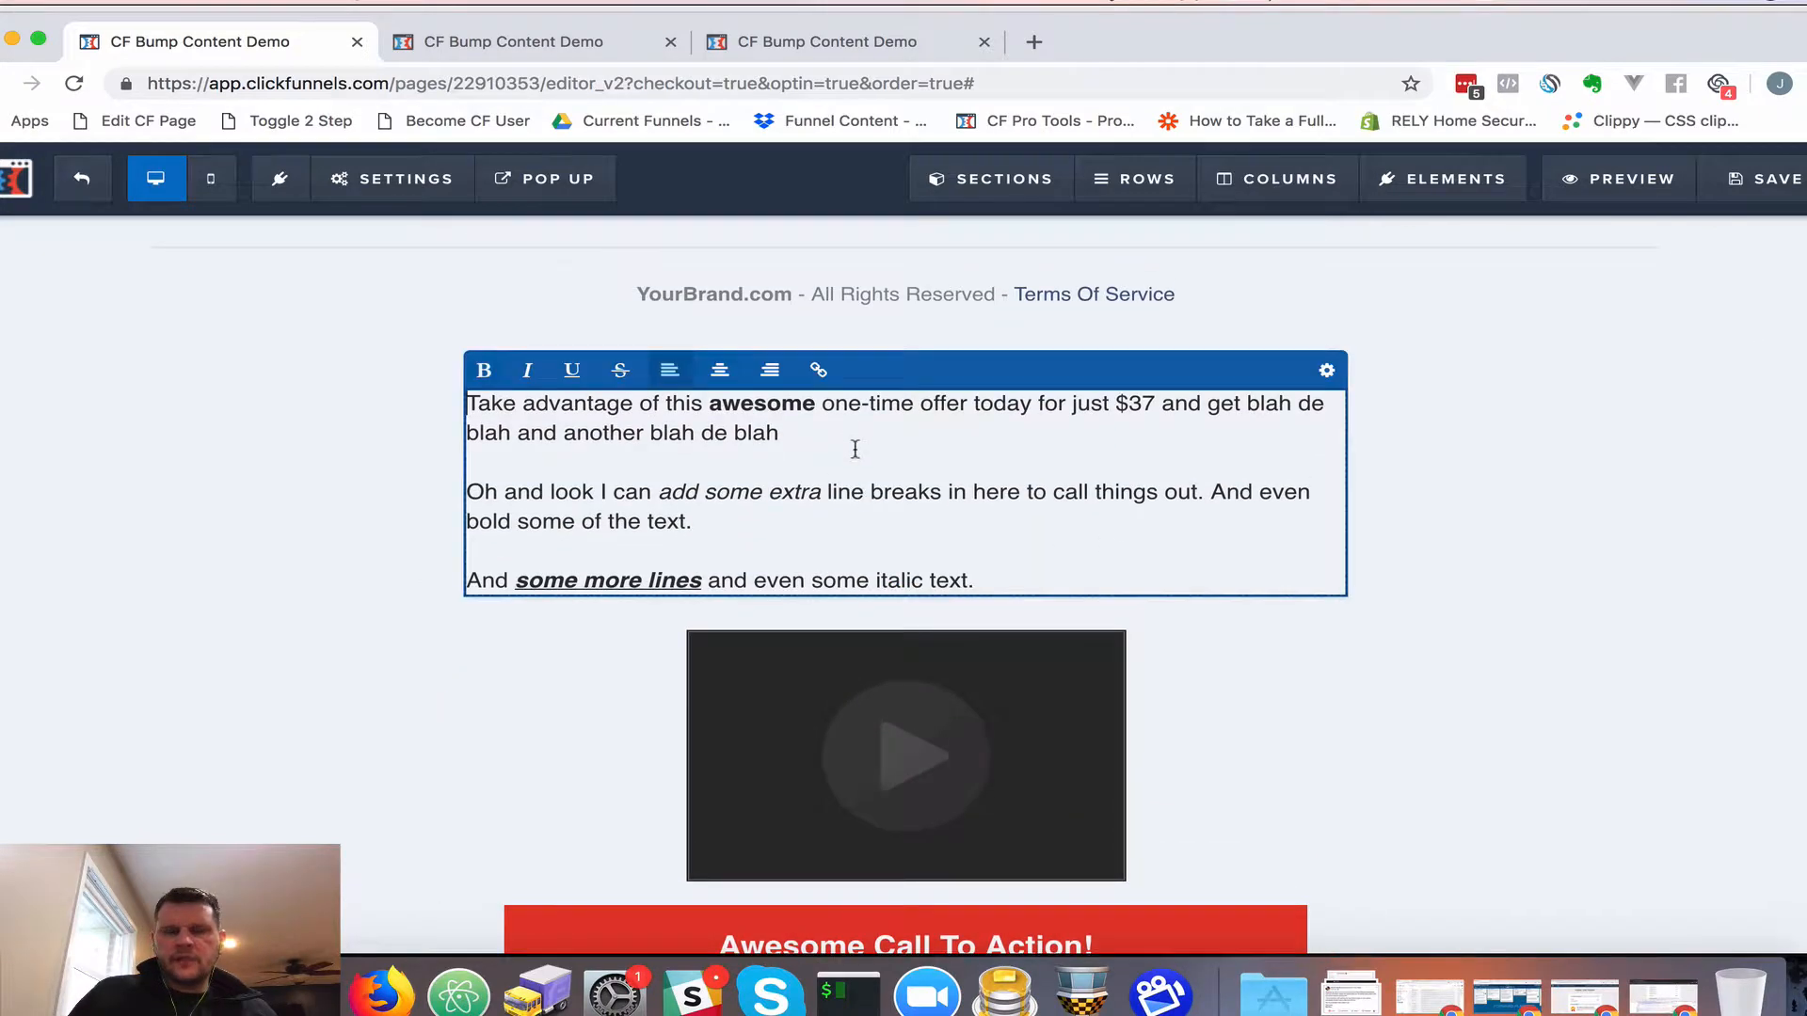
Insert a new headline element into the bump box above the offer paragraph
left_click(623, 637)
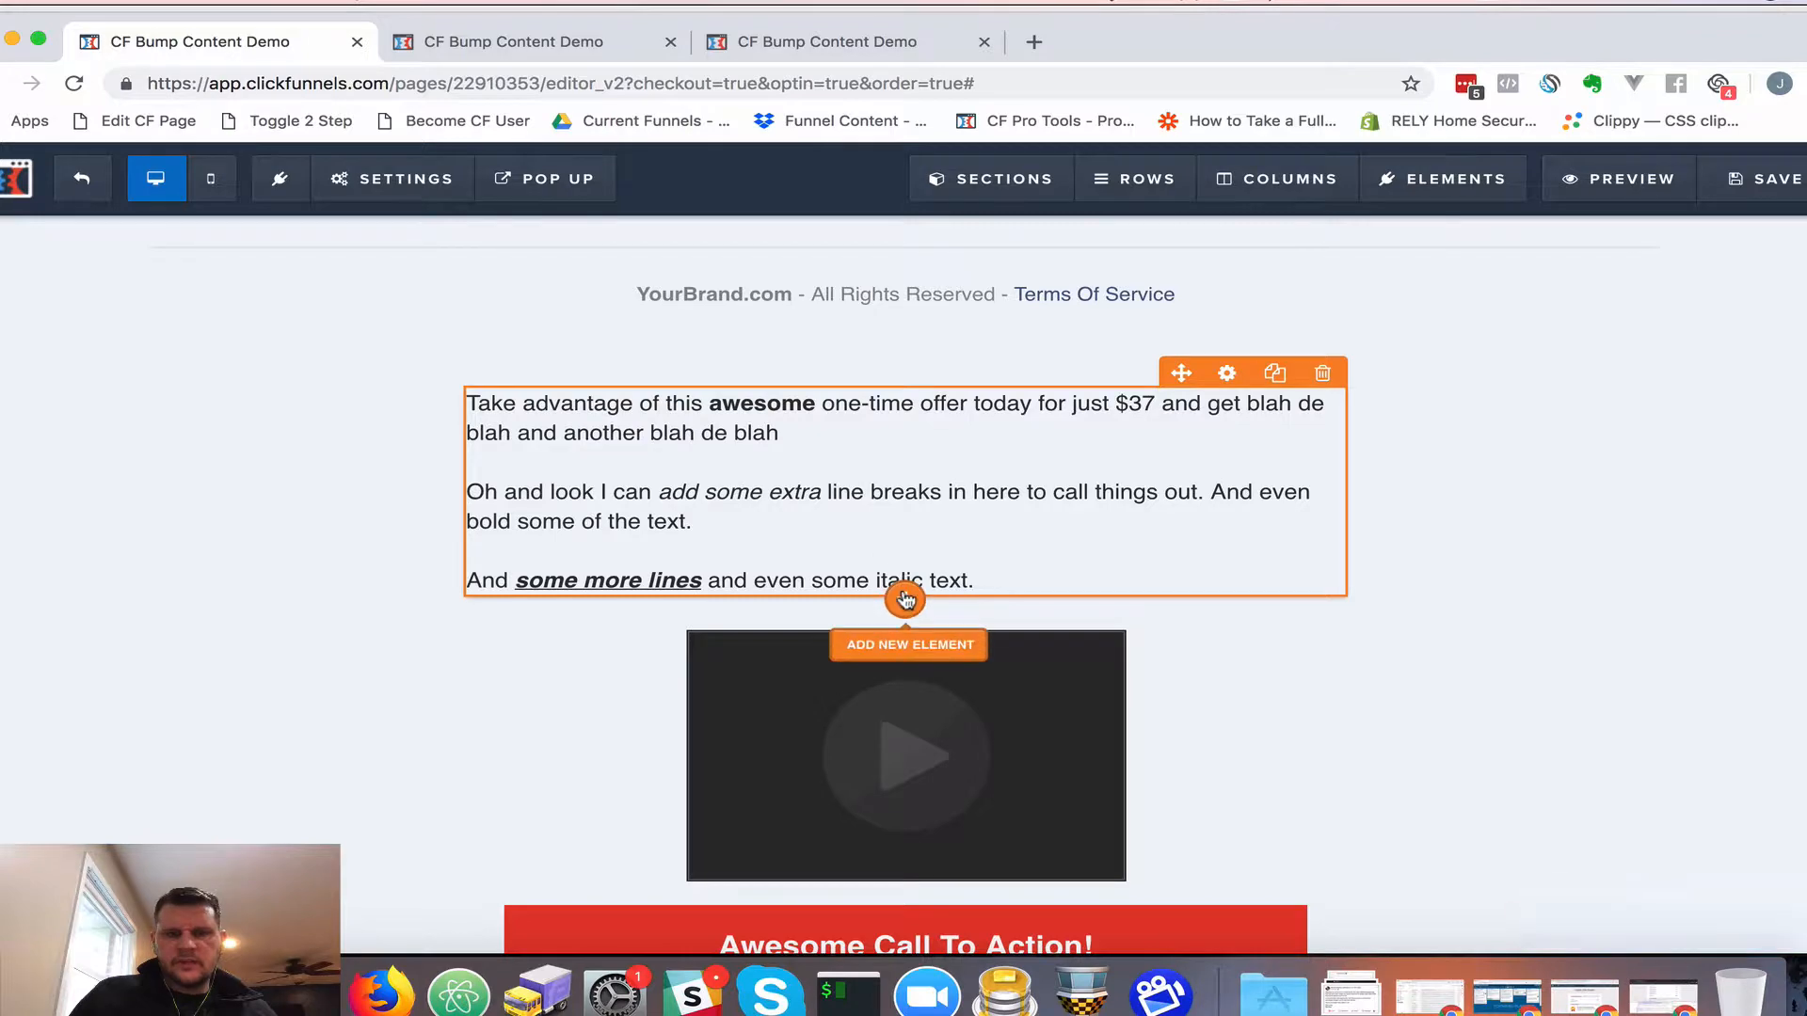
left_click(905, 599)
scroll(1516, 701, "down", 3)
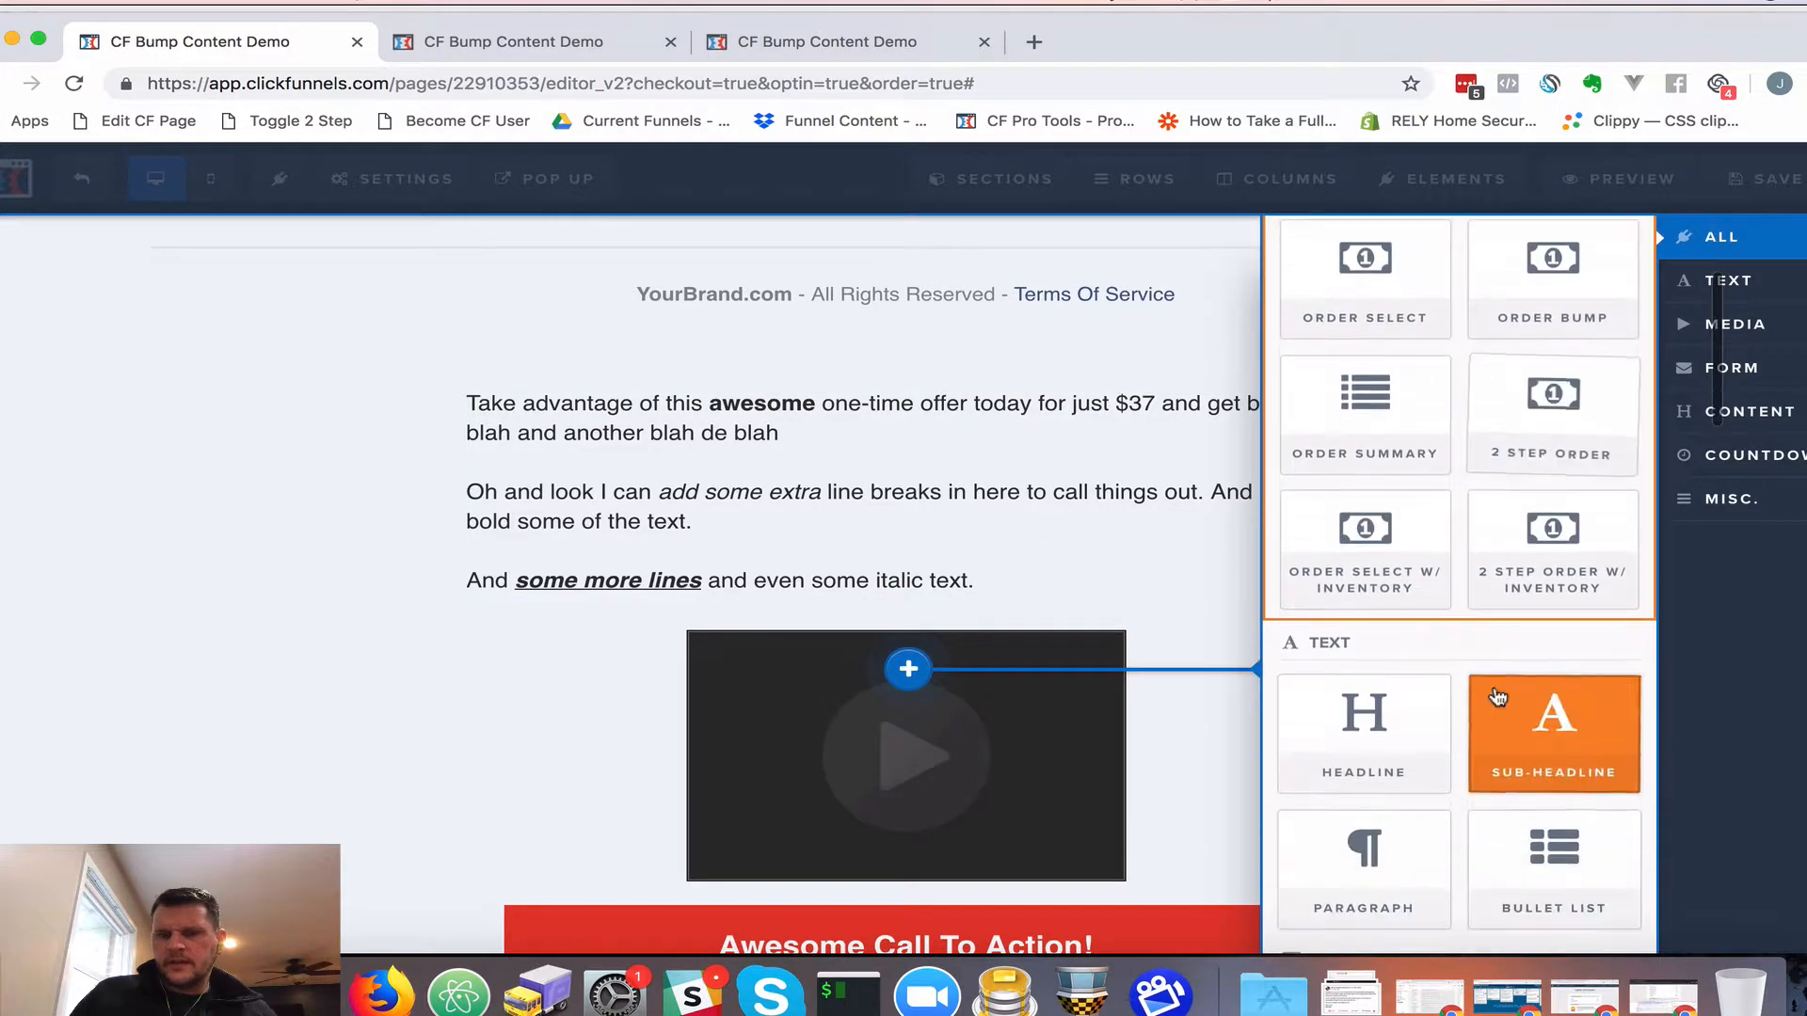
left_click(1298, 725)
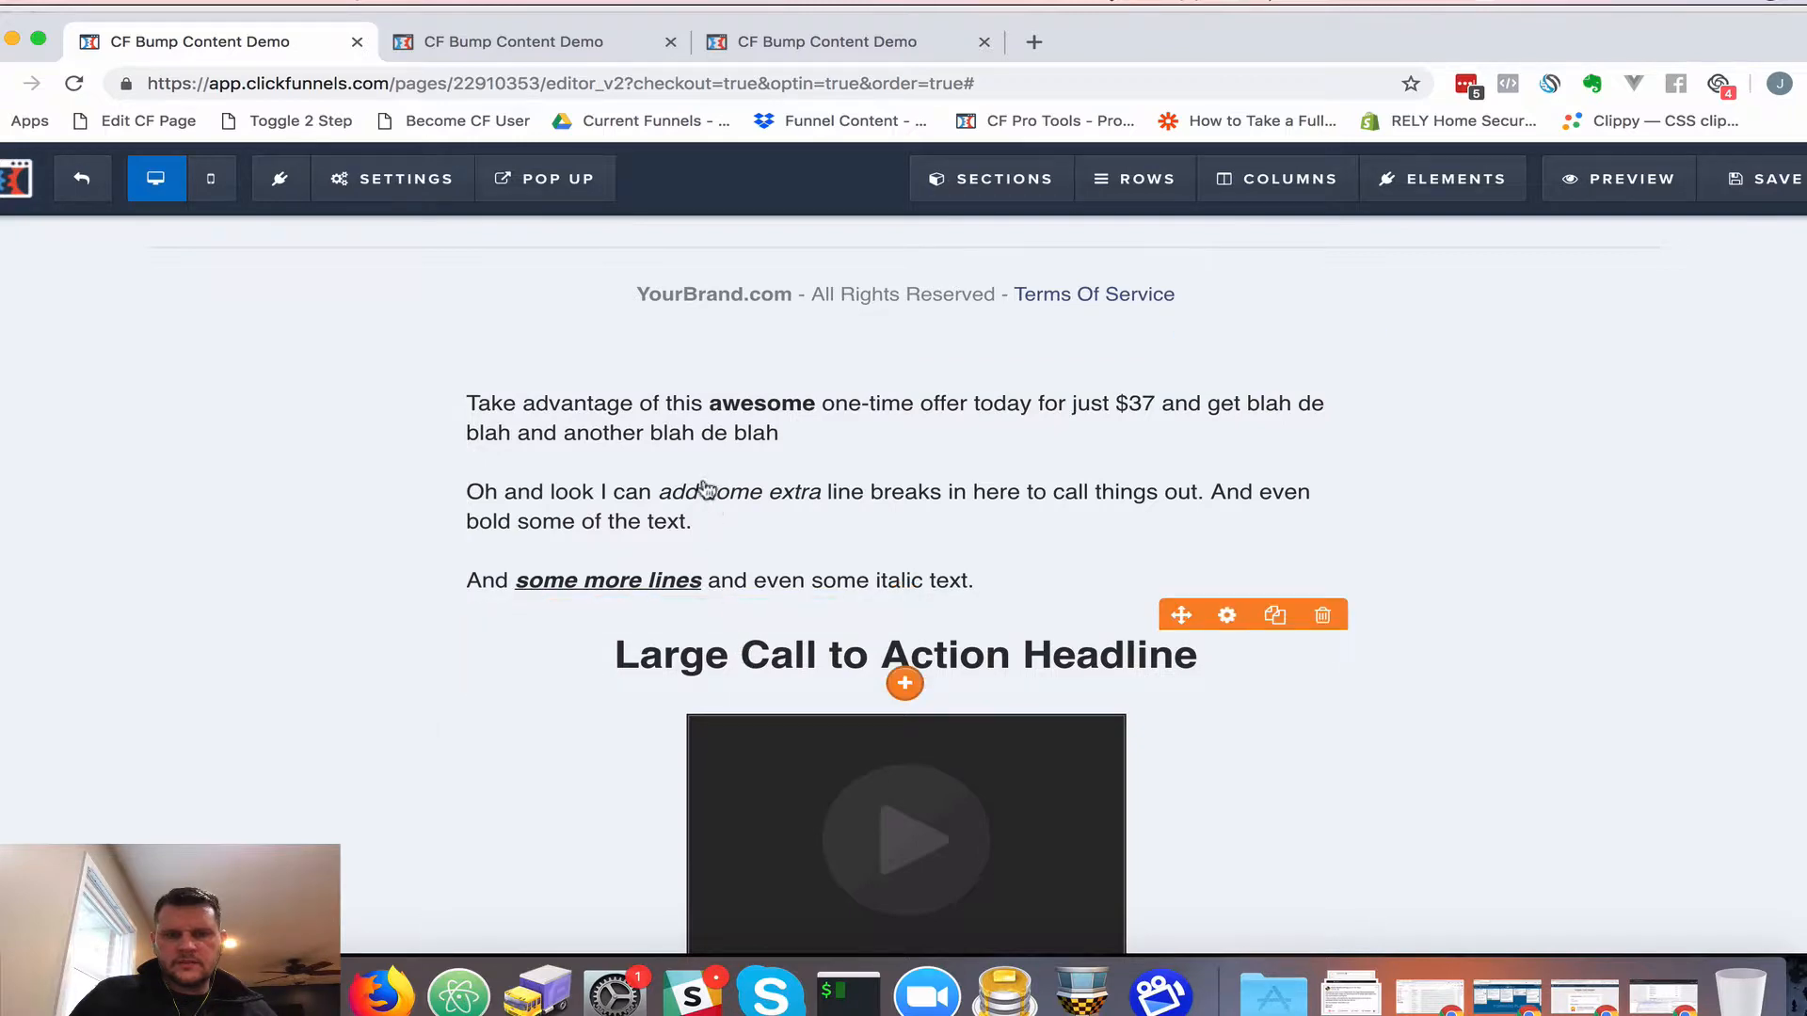
left_click_drag(706, 490, 708, 436)
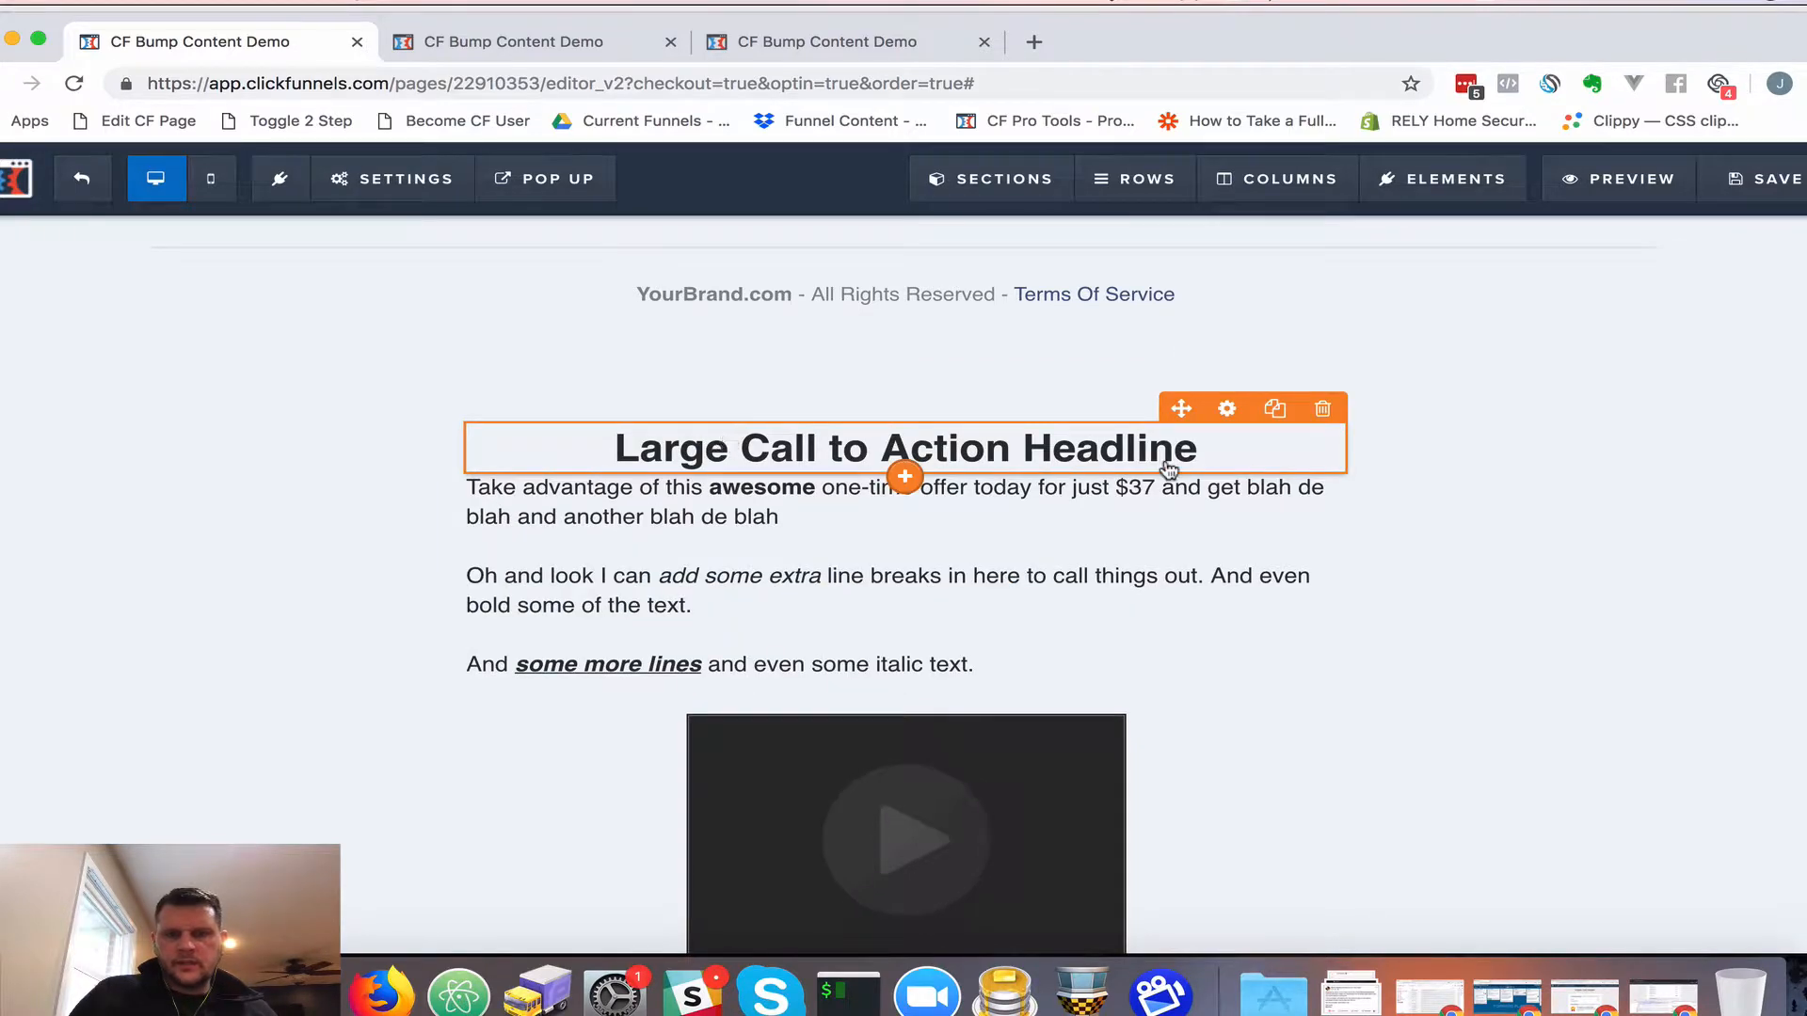
Set the headline's top margin to 0 and font size to 18px, and left-align it
left_click(1227, 408)
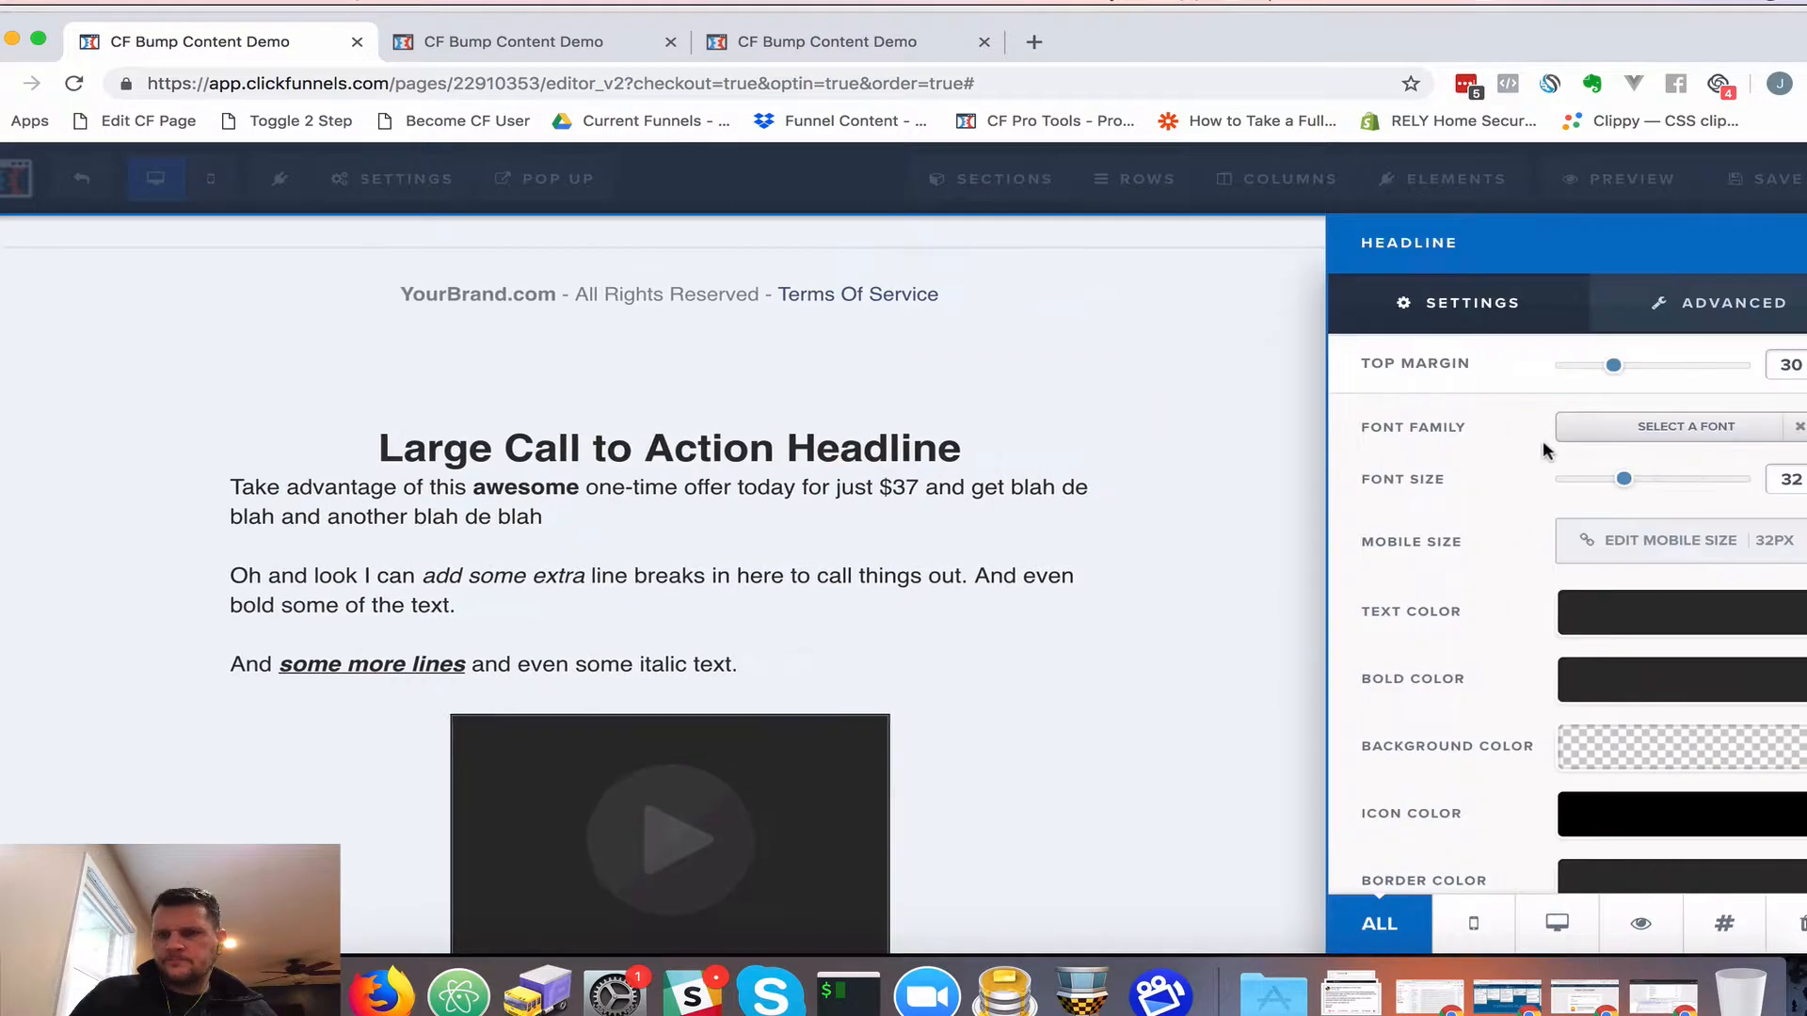
left_click_drag(1617, 366, 1525, 365)
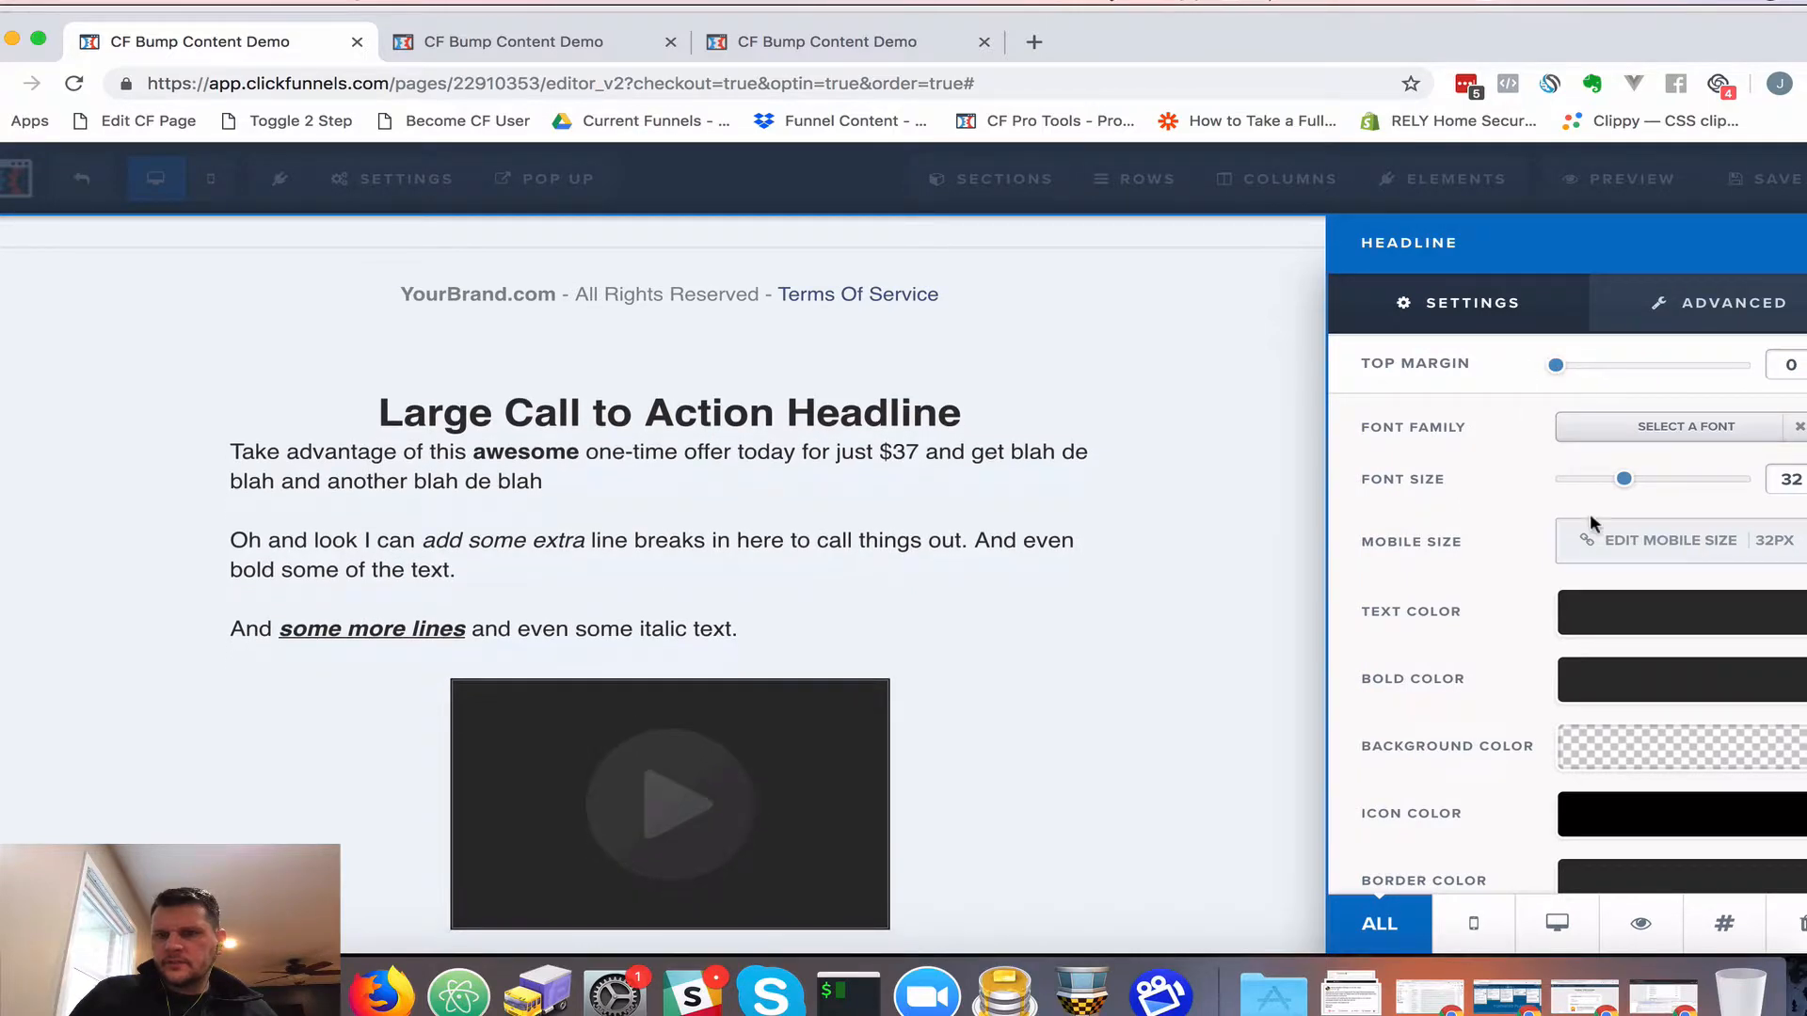
left_click_drag(1622, 482, 1586, 486)
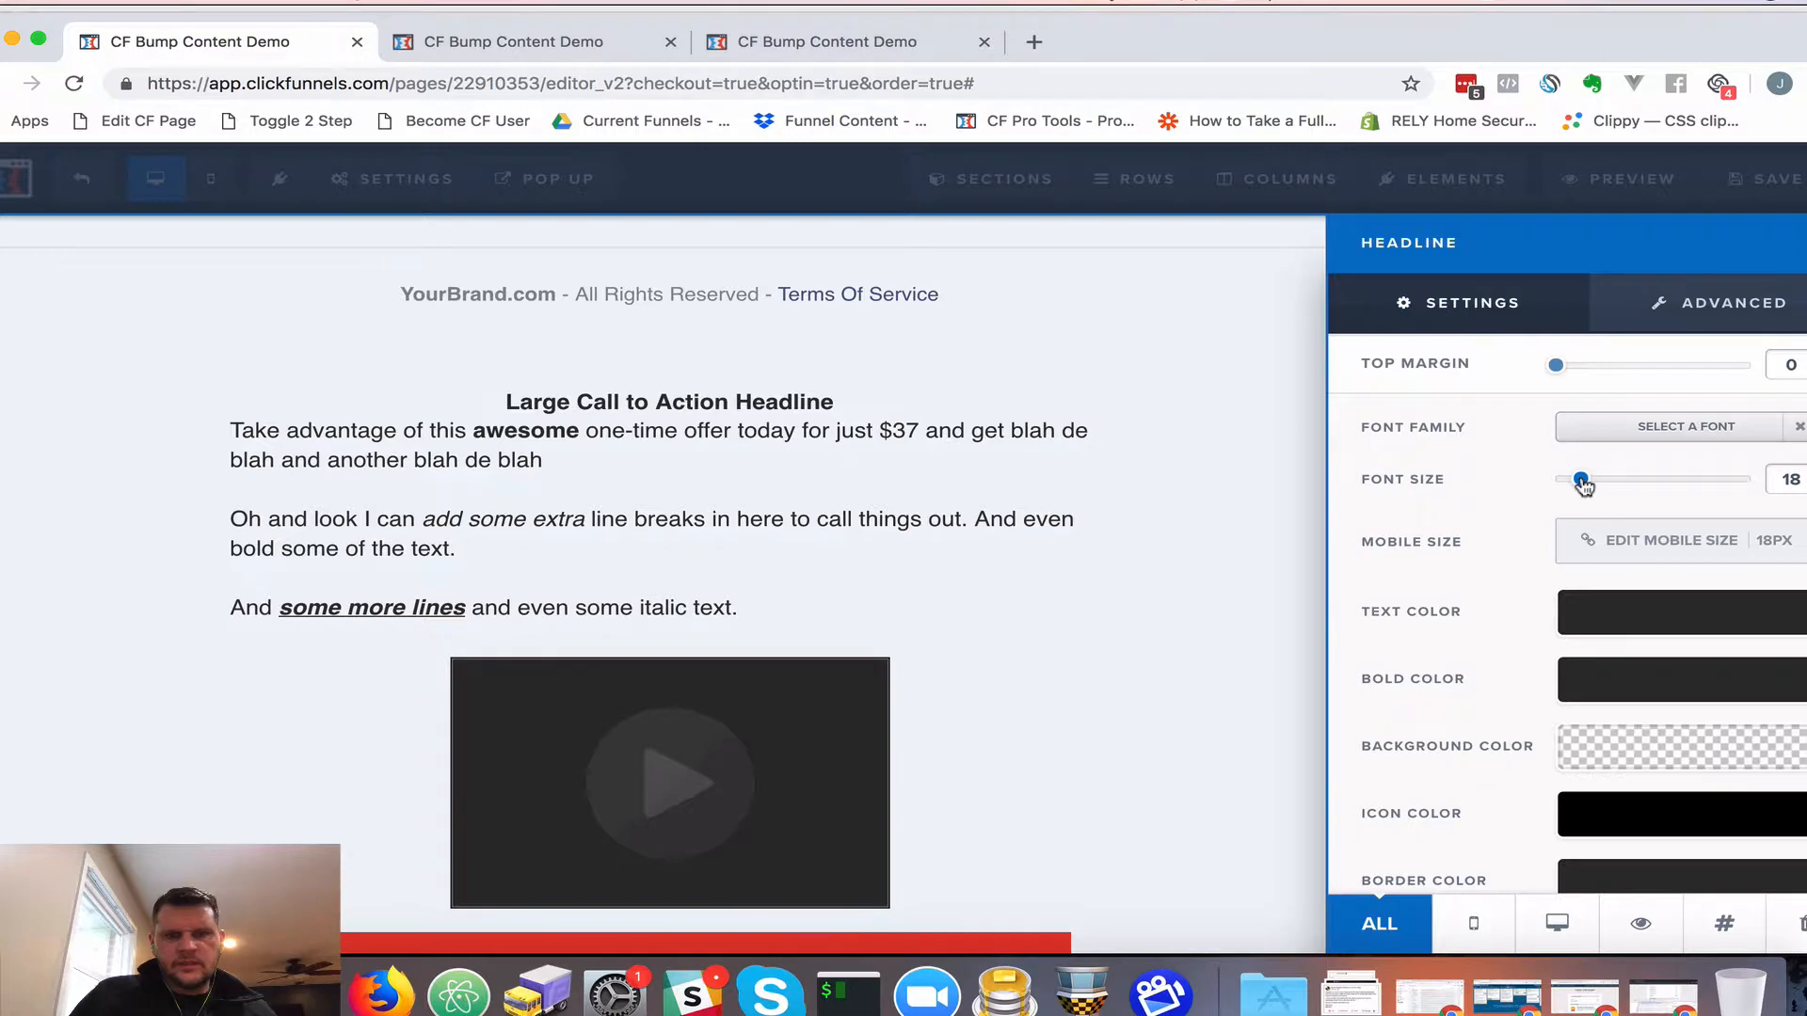
left_click(763, 401)
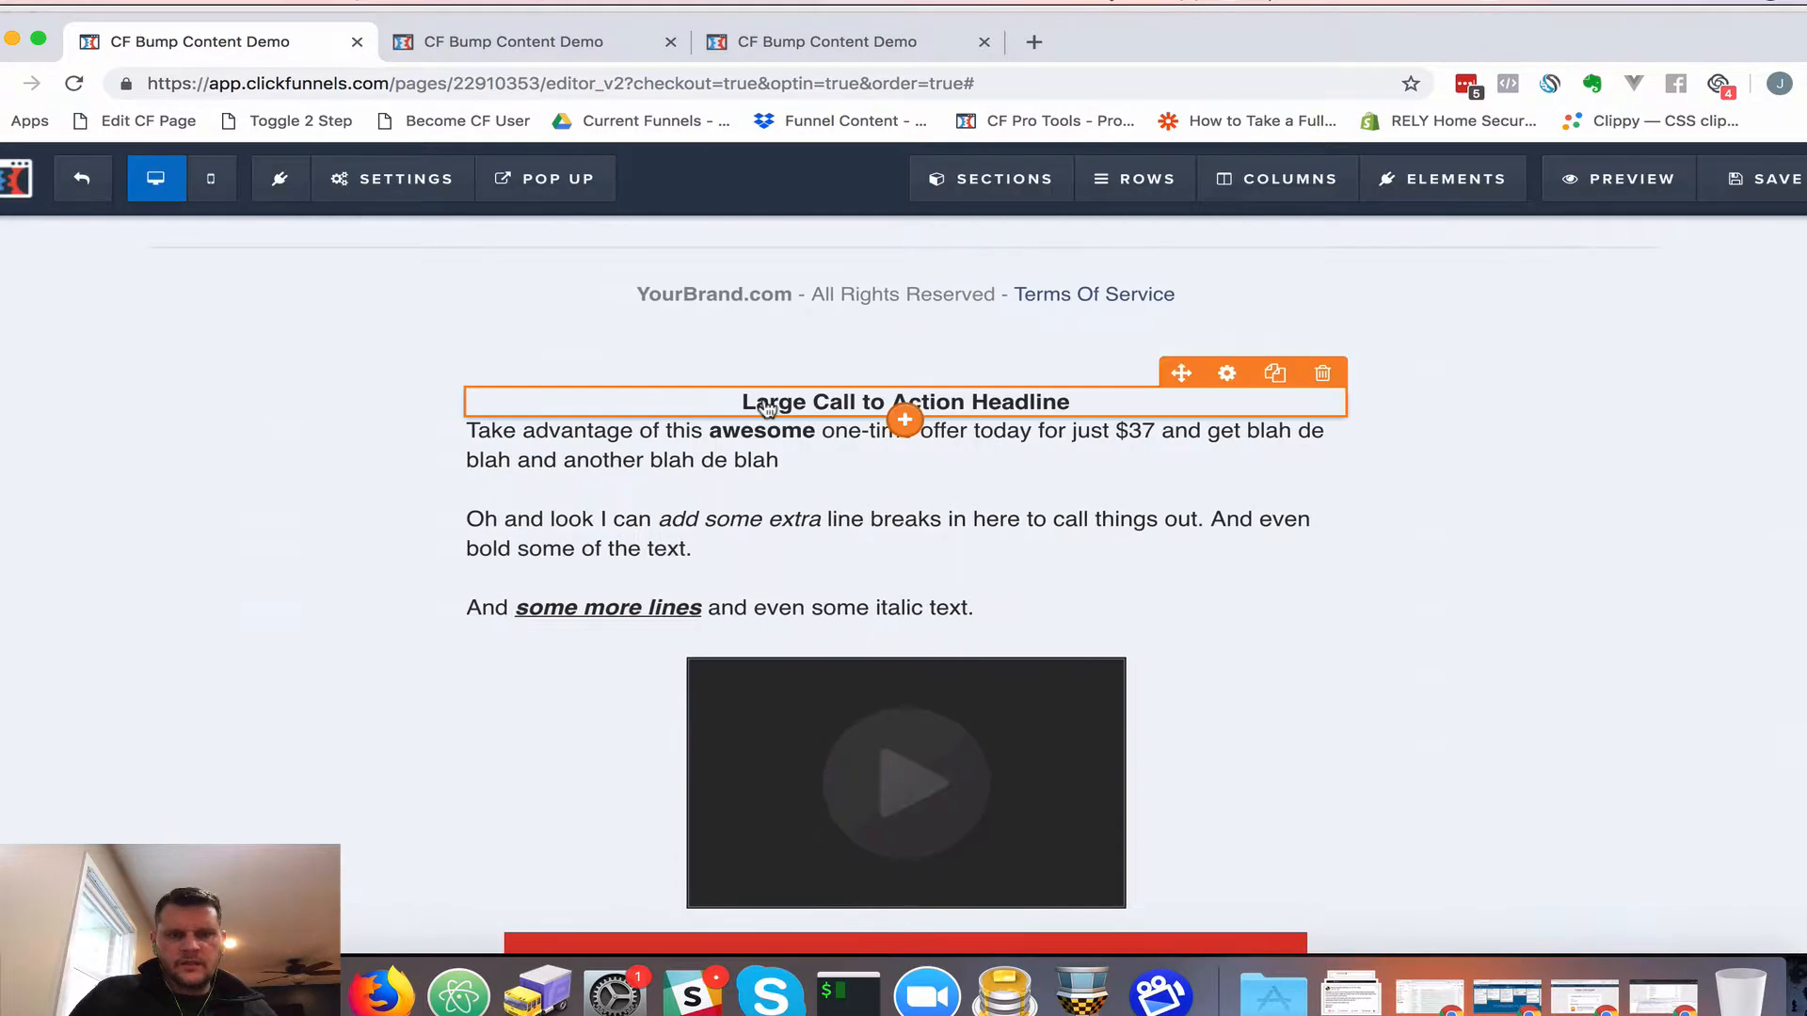
left_click(763, 401)
left_click(670, 369)
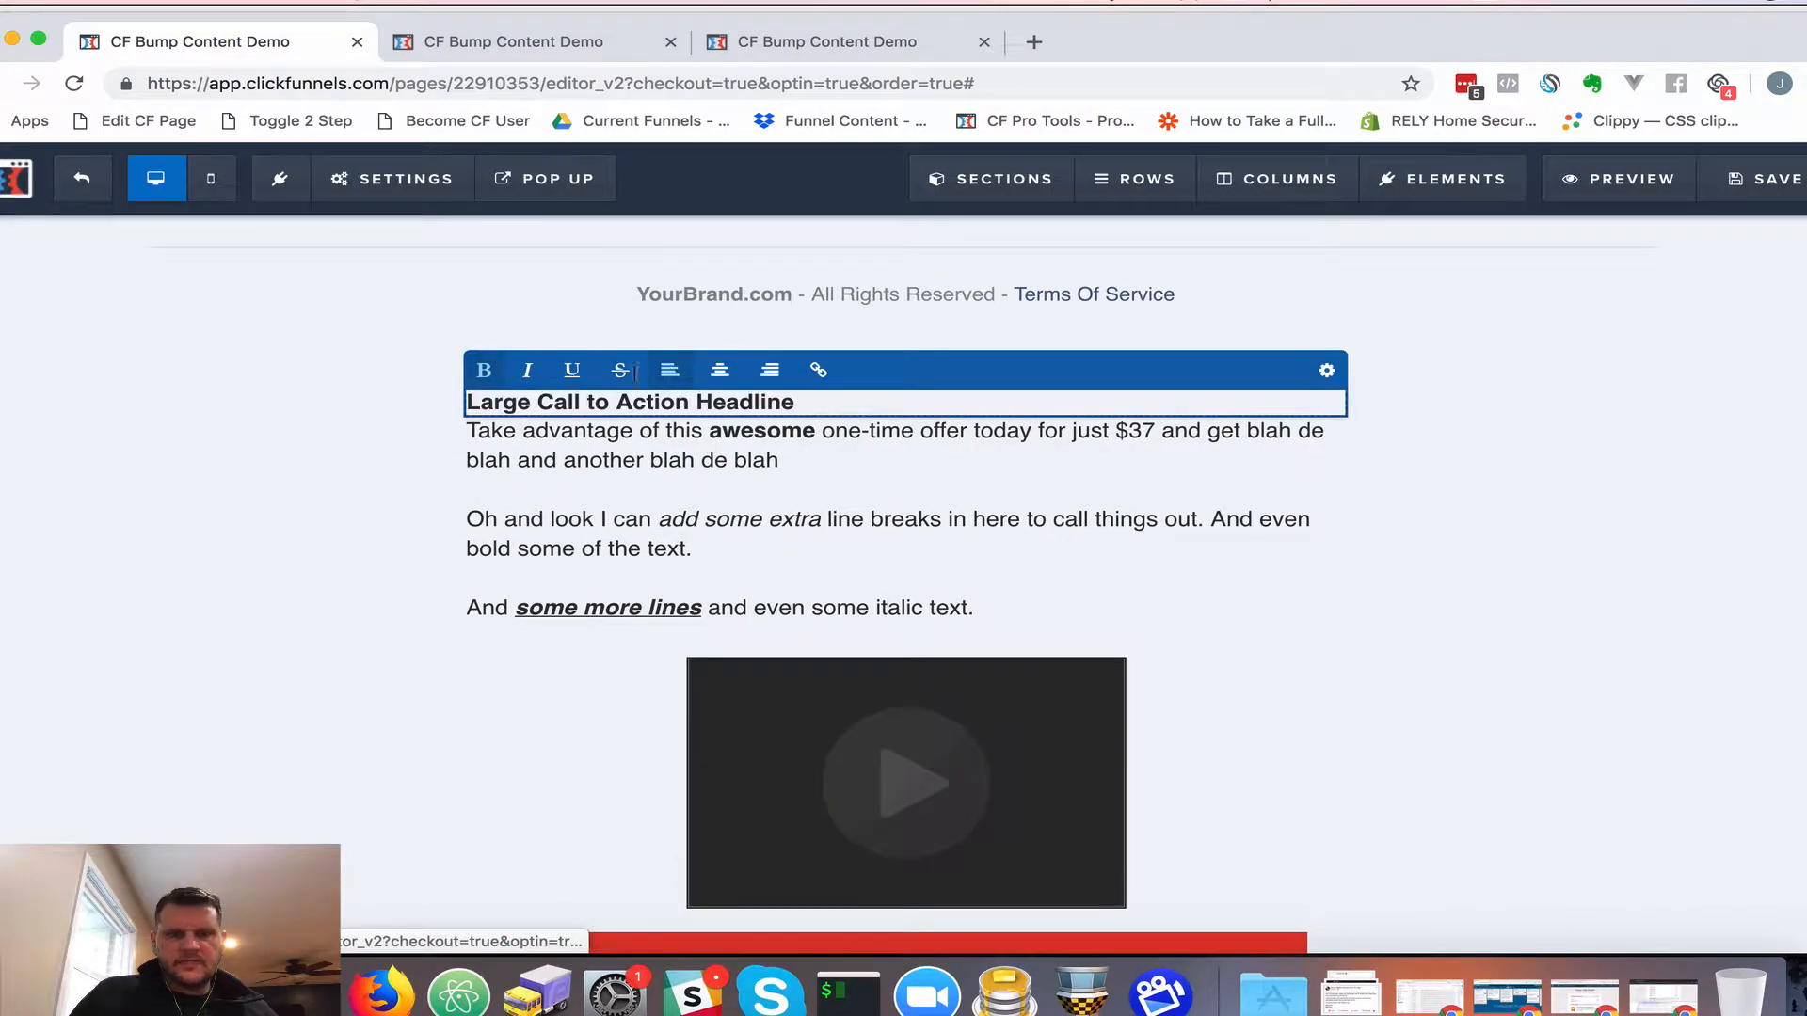
left_click(969, 479)
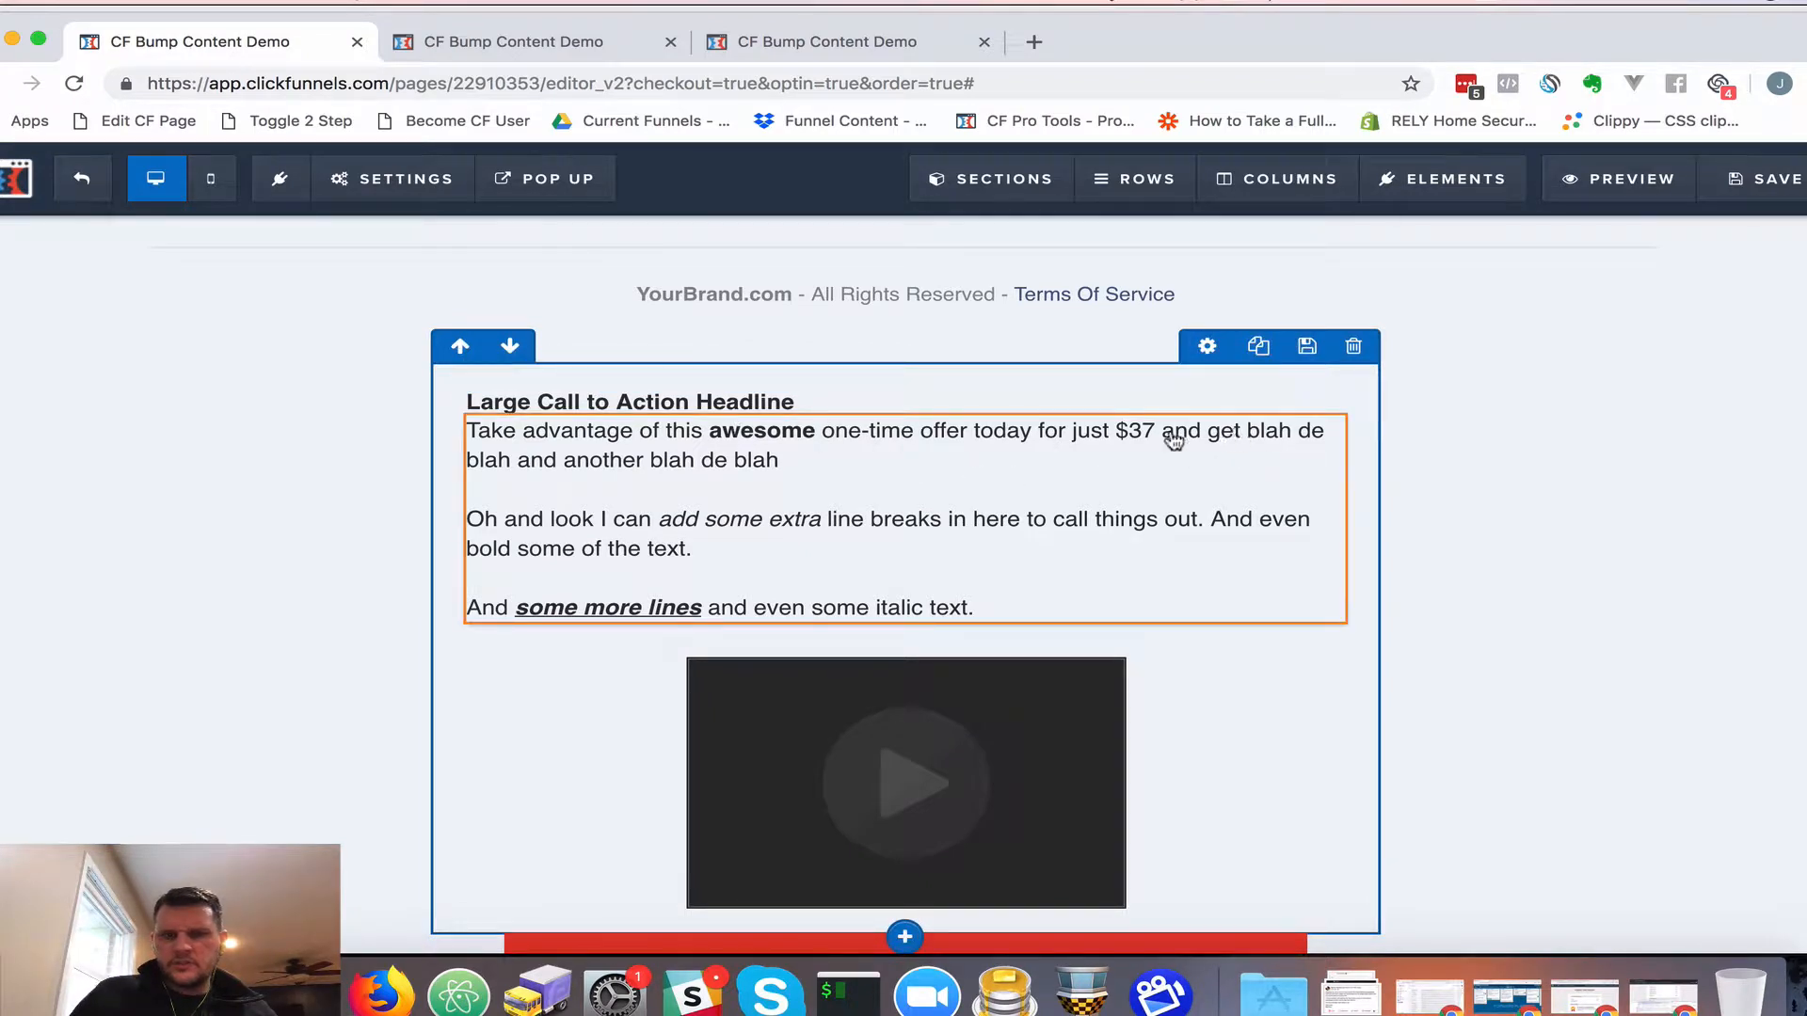
Replace the headline wording with 'Special One-Time Offer:'
triple_click(708, 399)
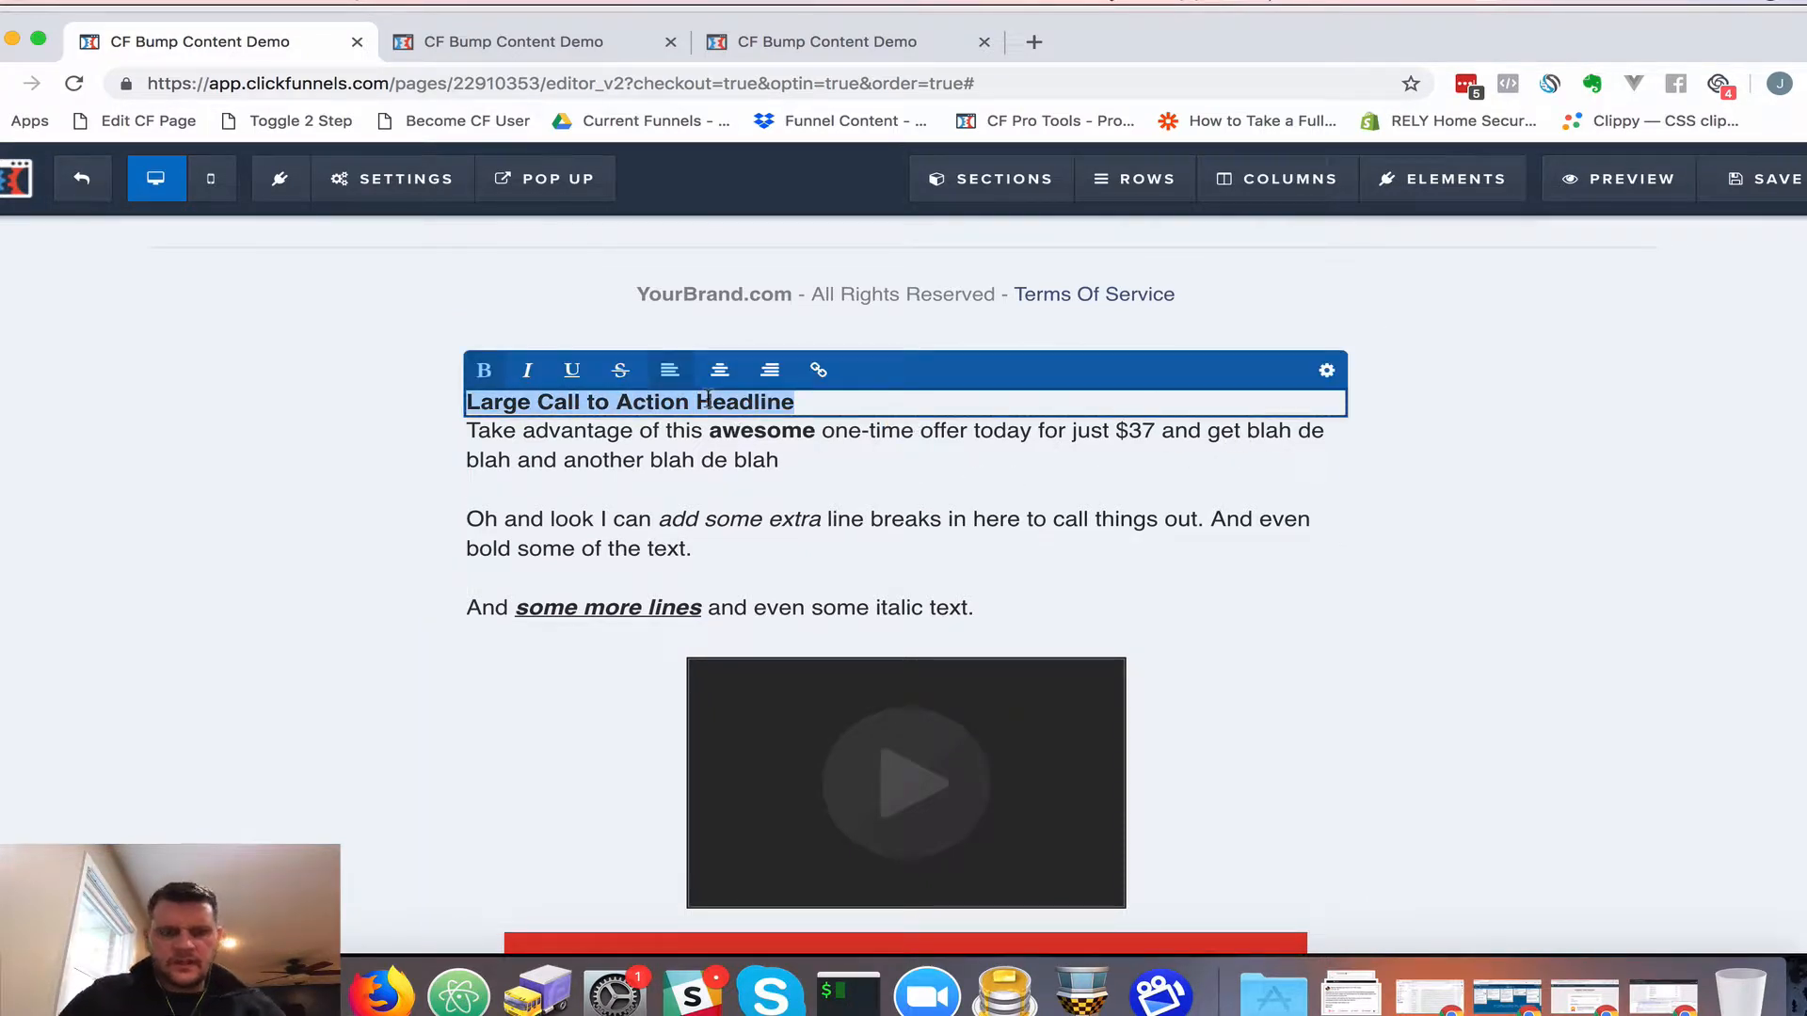
type("Special On")
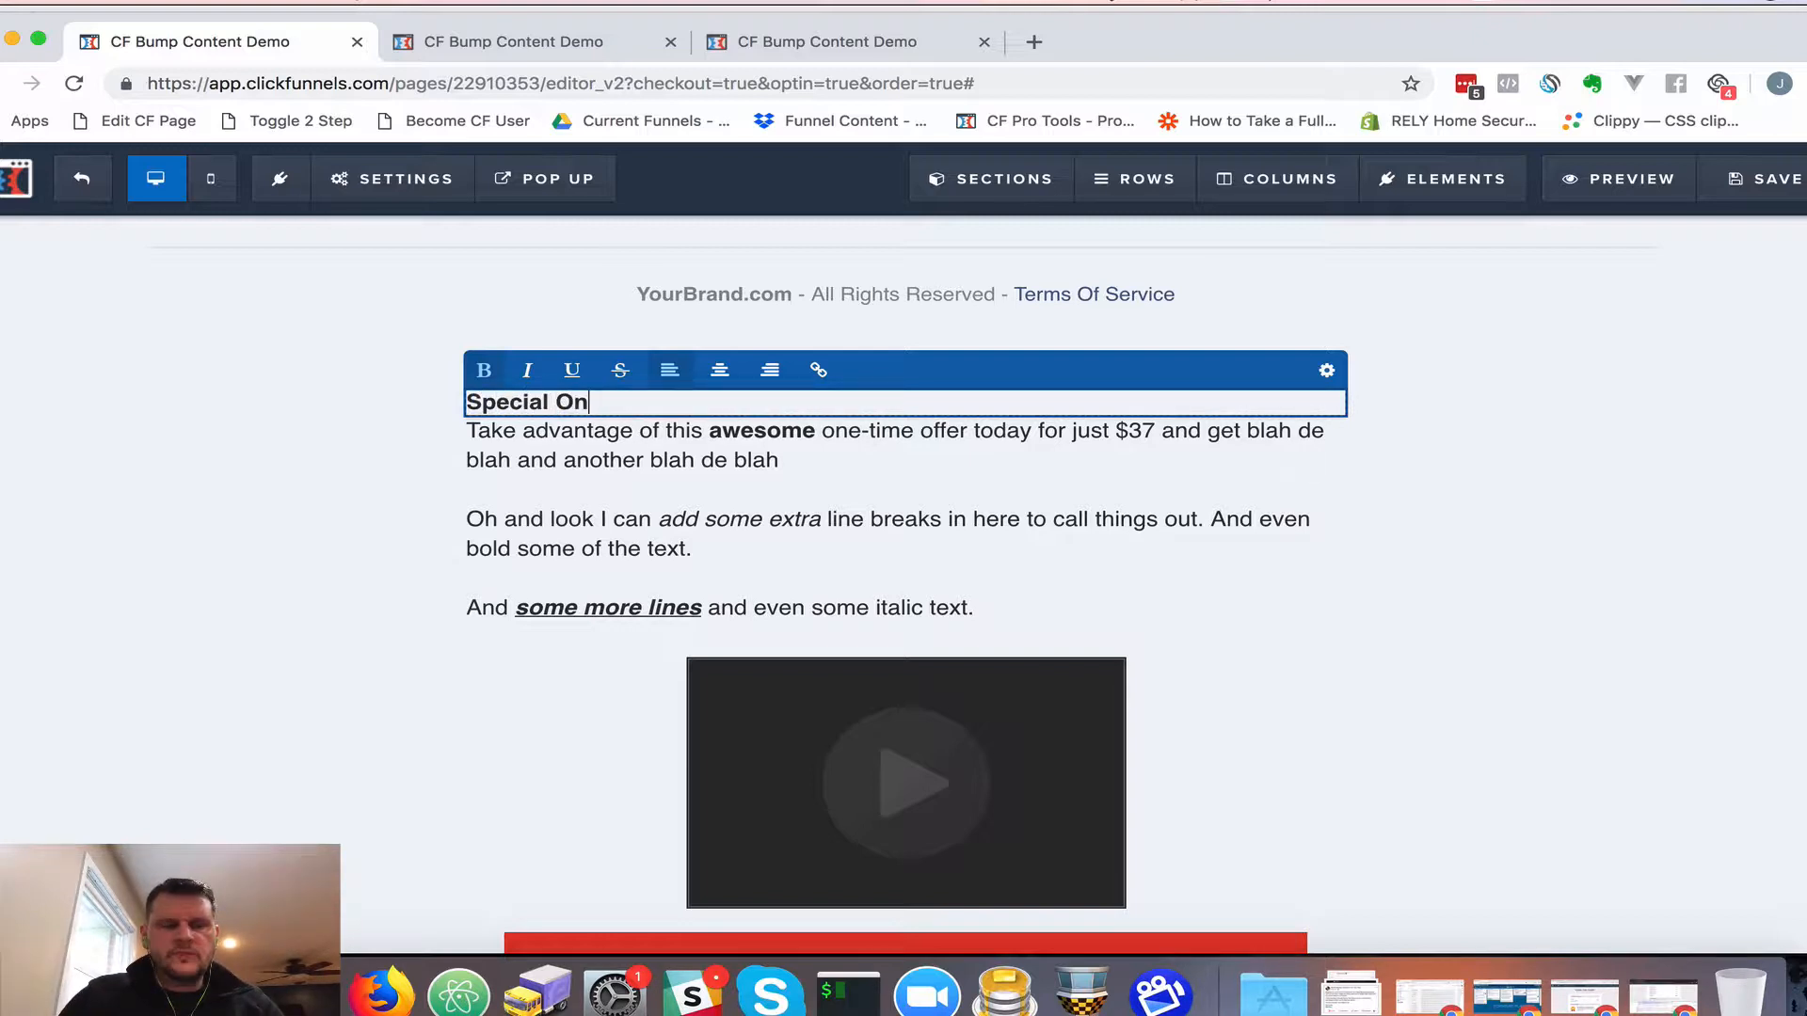
type("e-Time Offer:")
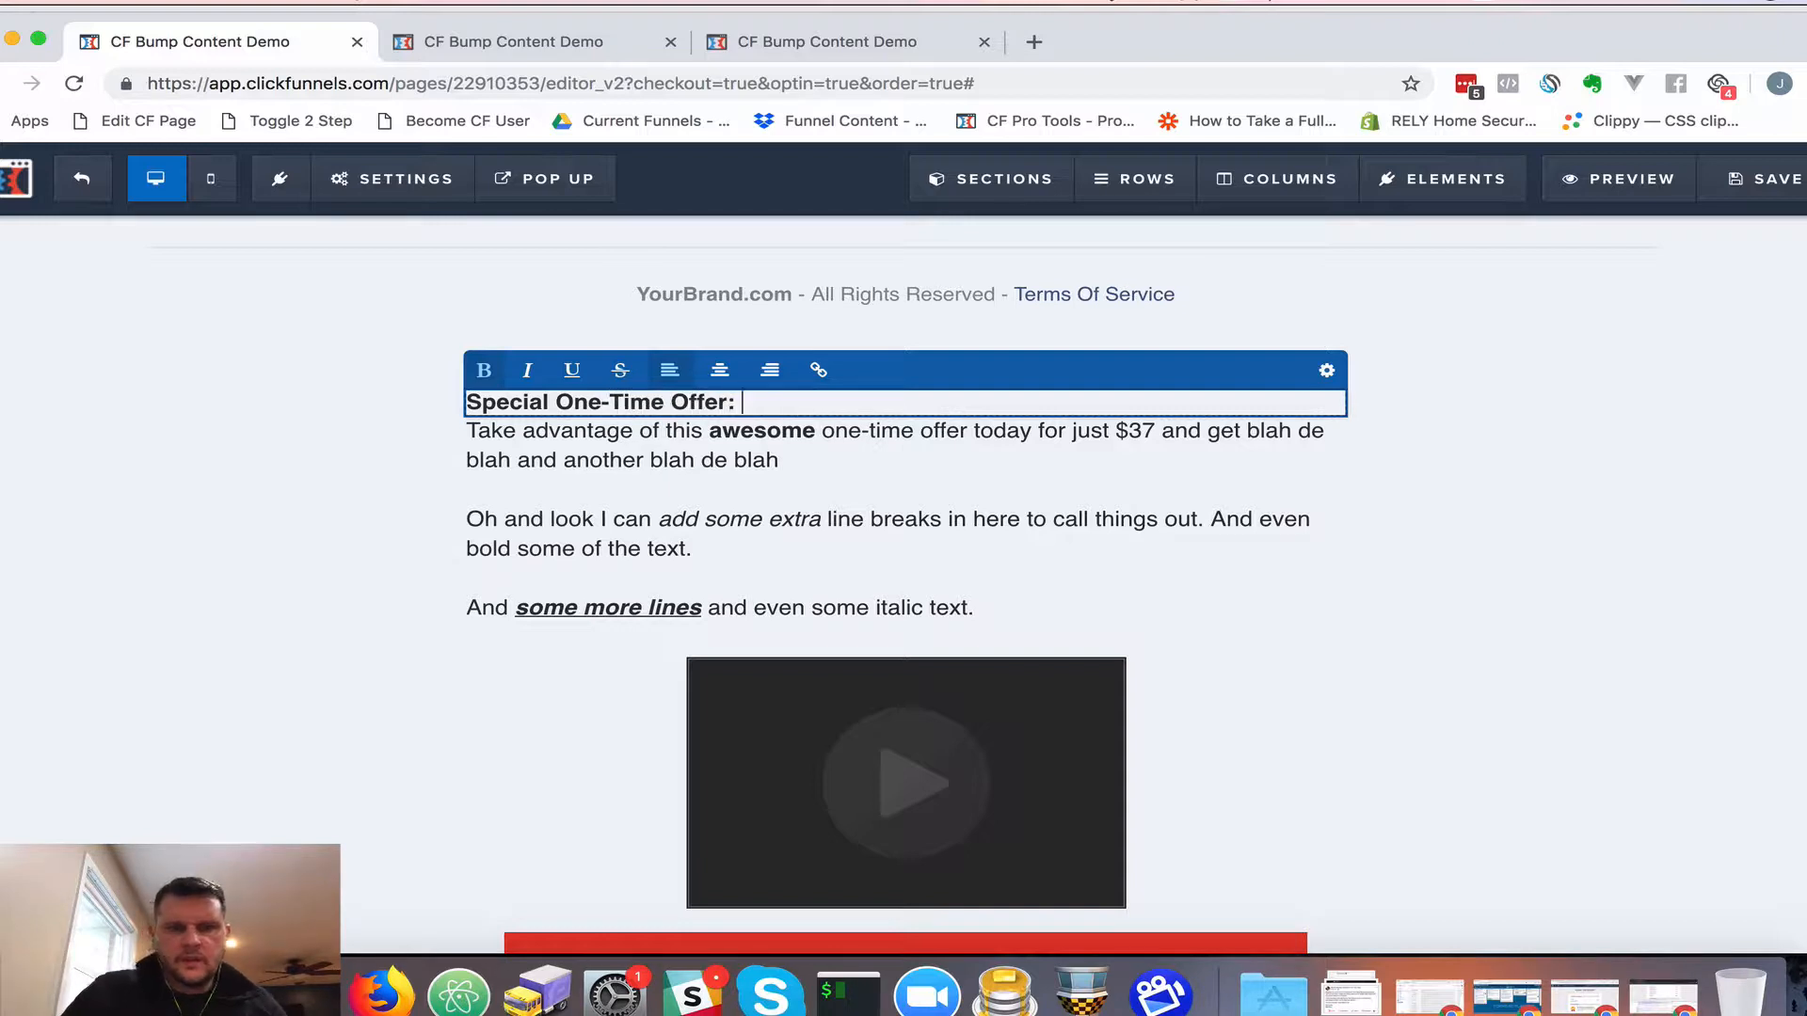
key("super+a")
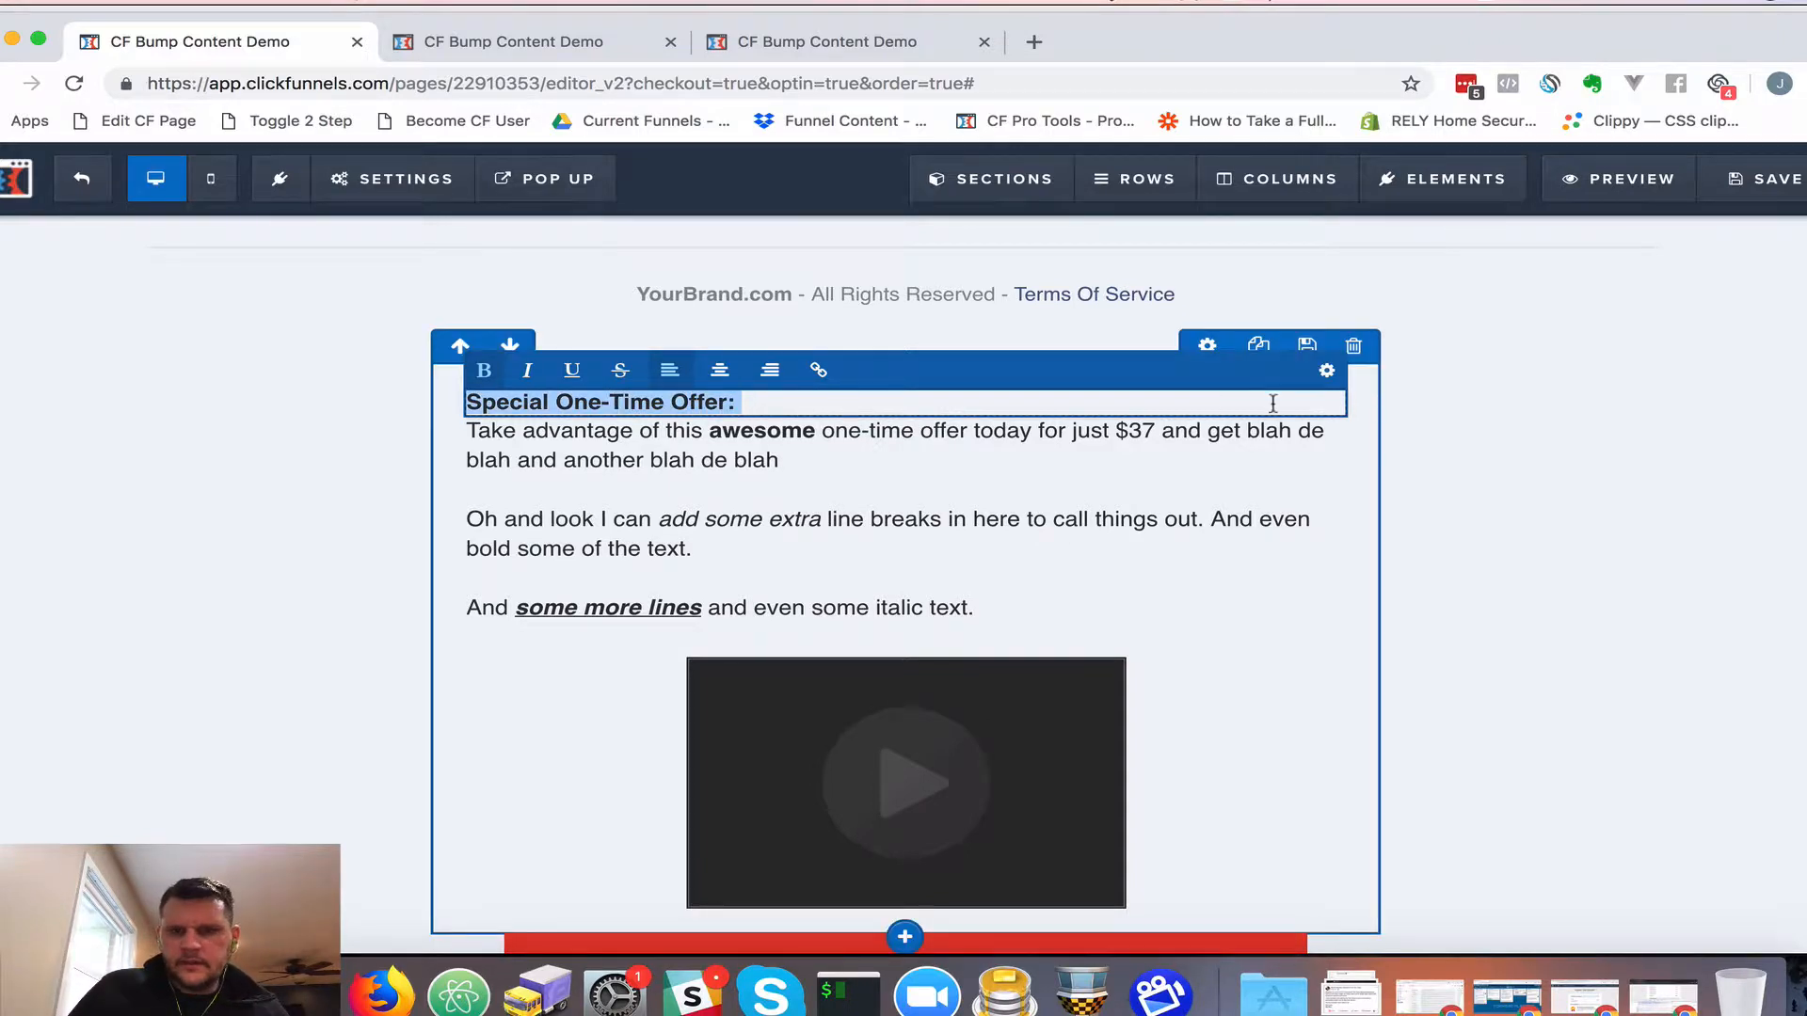
left_click(1086, 456)
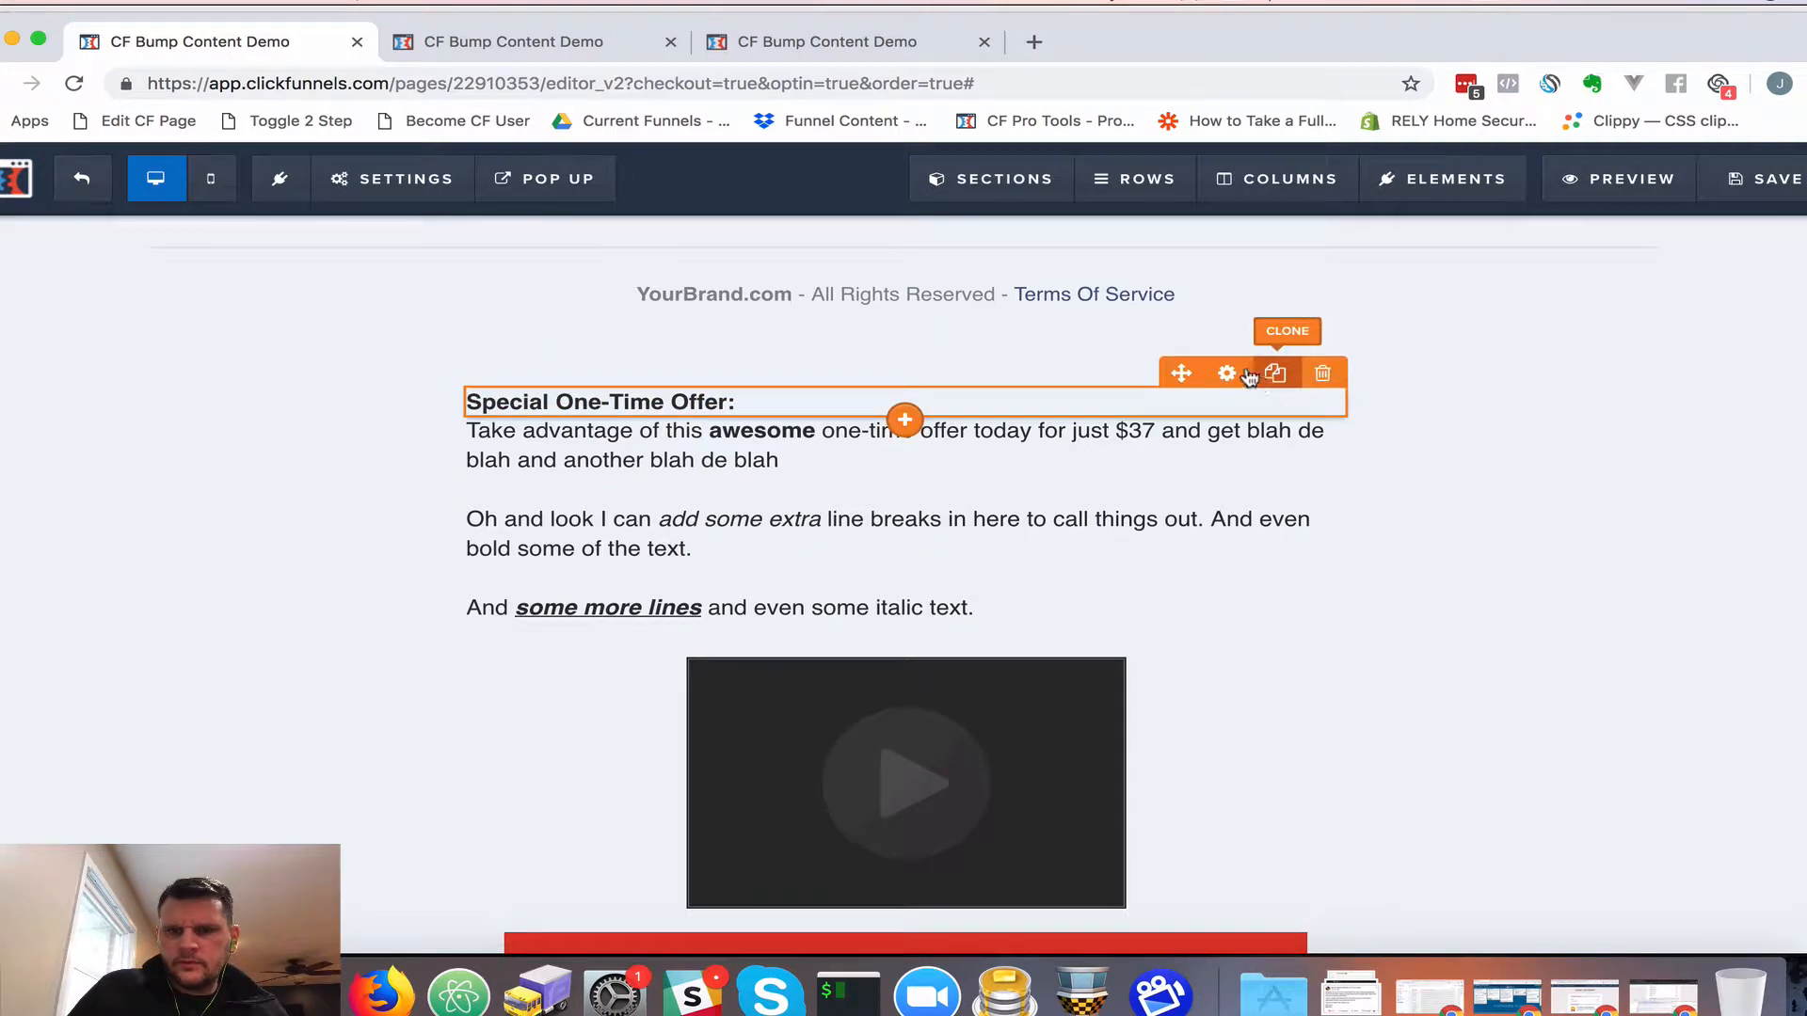
Make the headline text red (#e43b2c) and underline it
left_click(1227, 373)
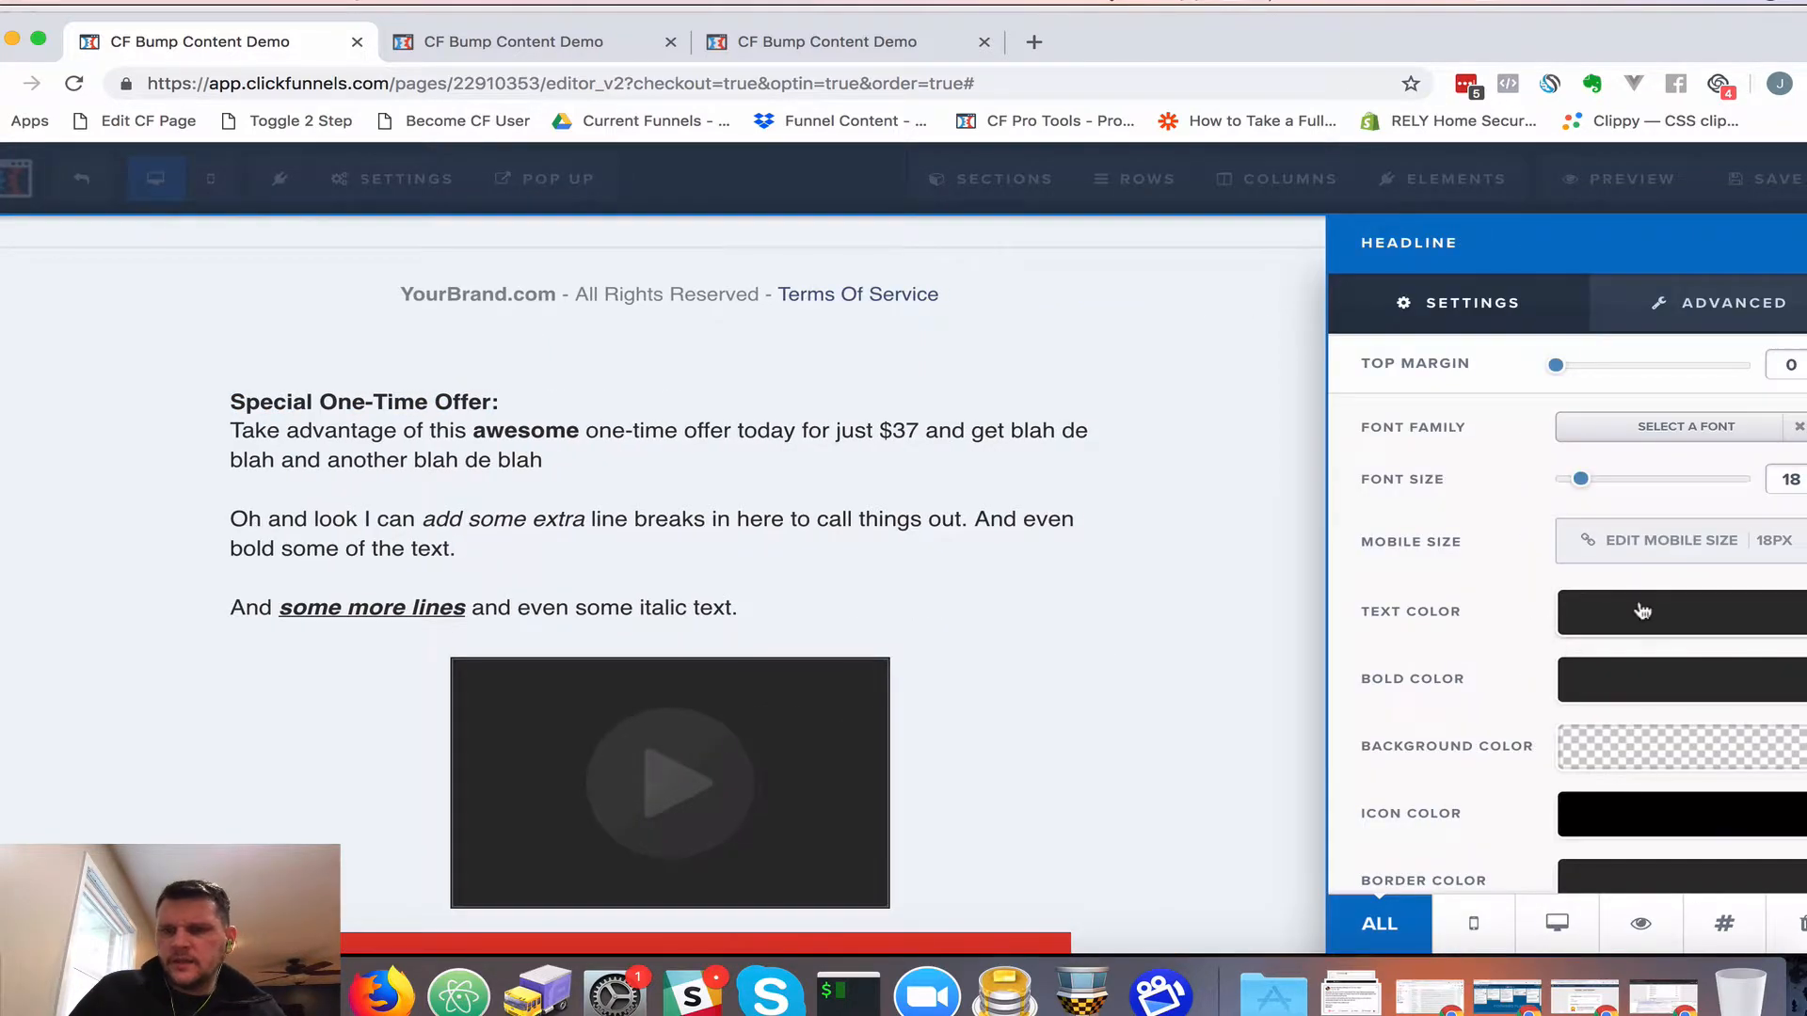
left_click(1642, 612)
left_click(1402, 730)
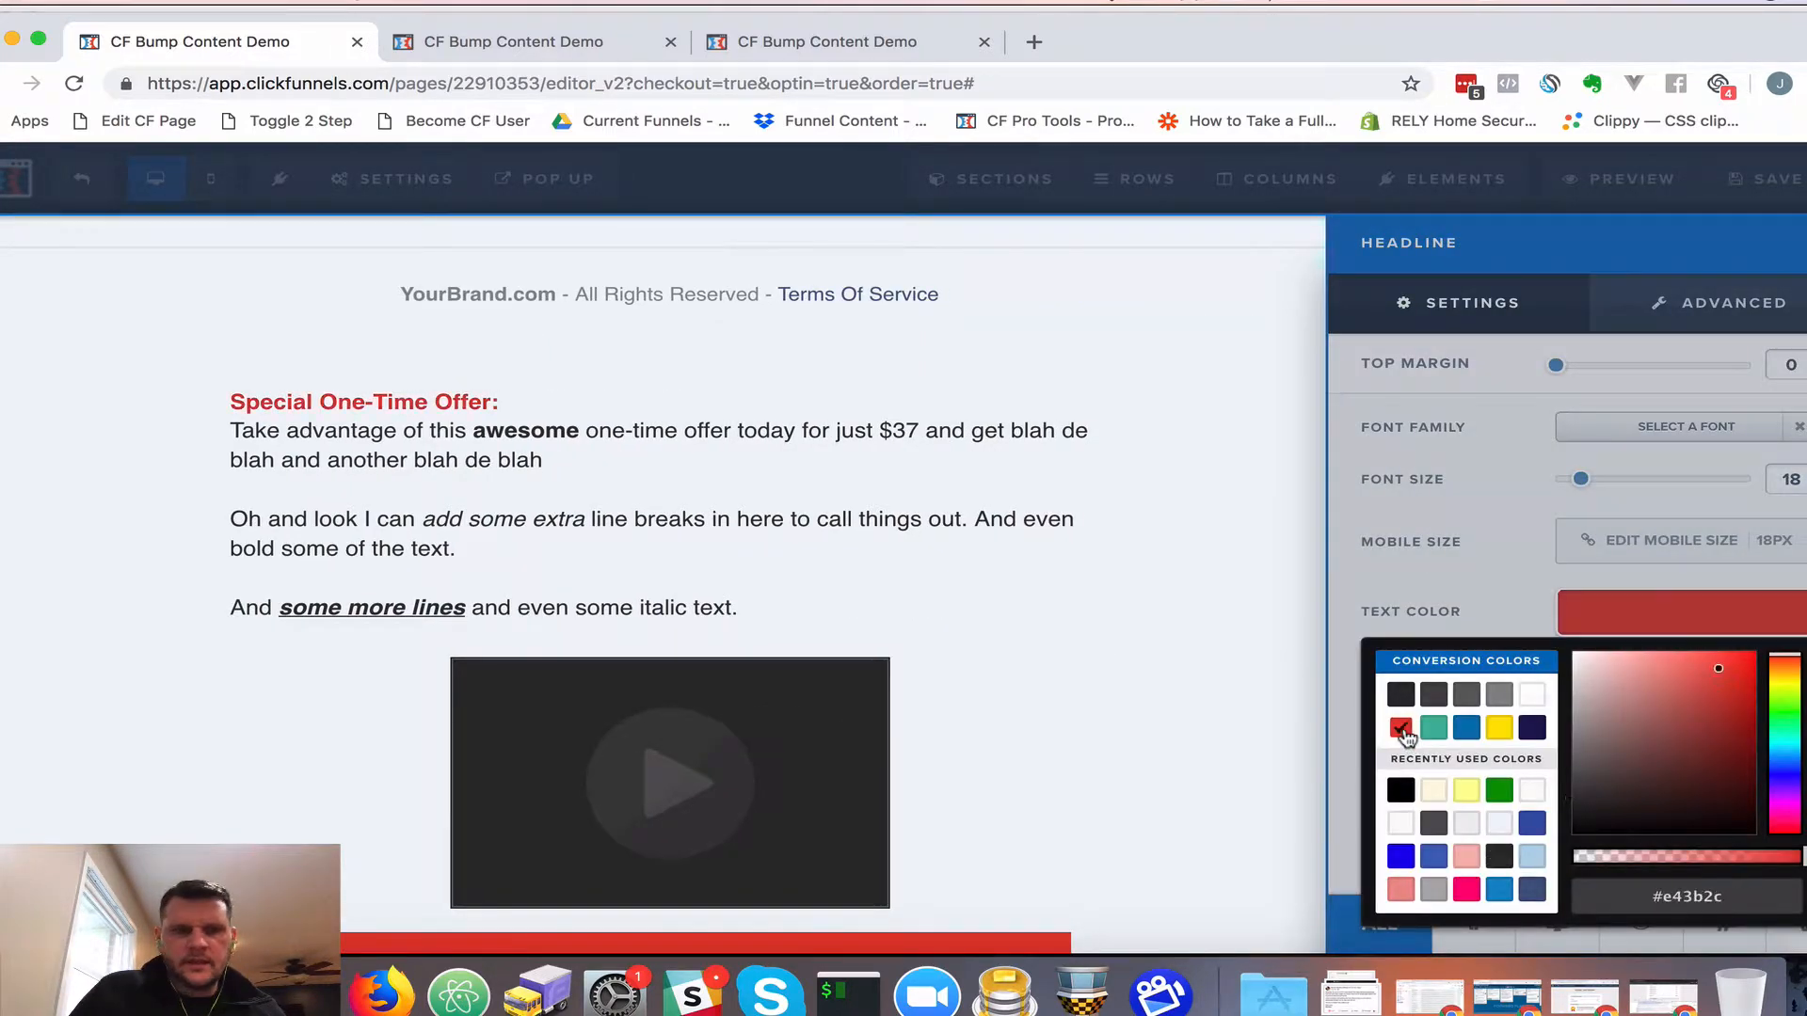
left_click(708, 510)
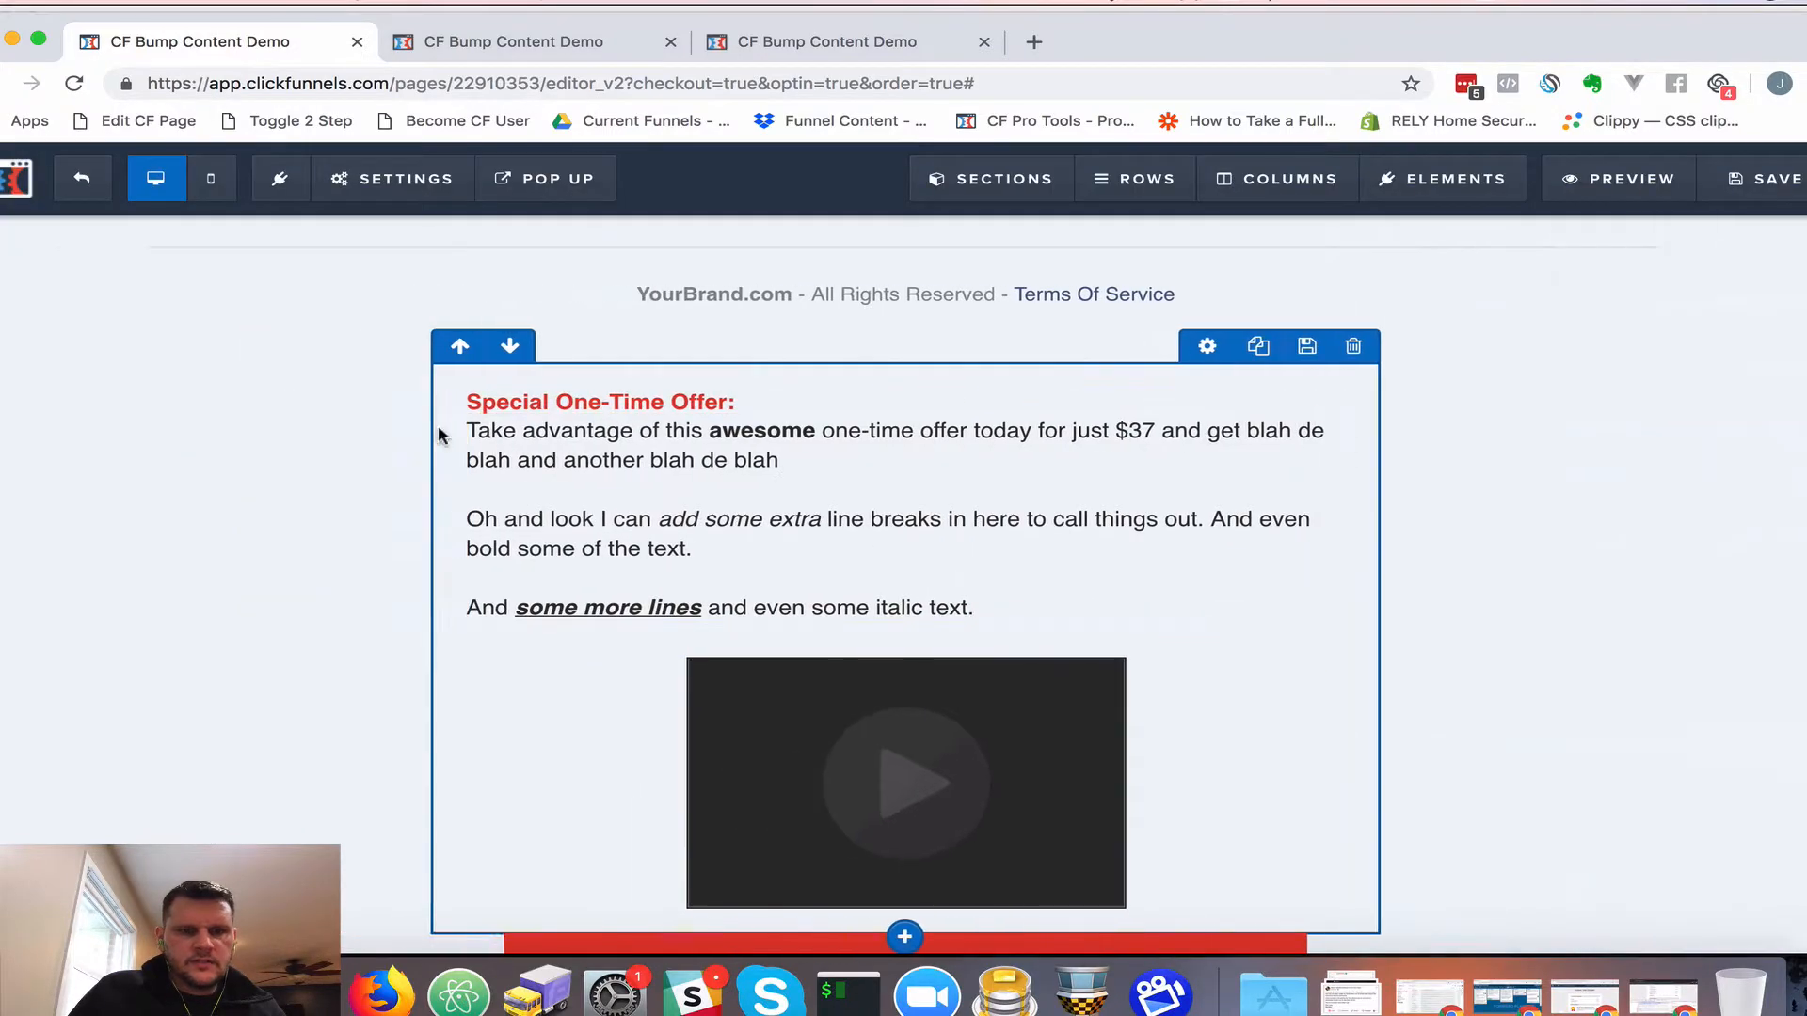
left_click(590, 403)
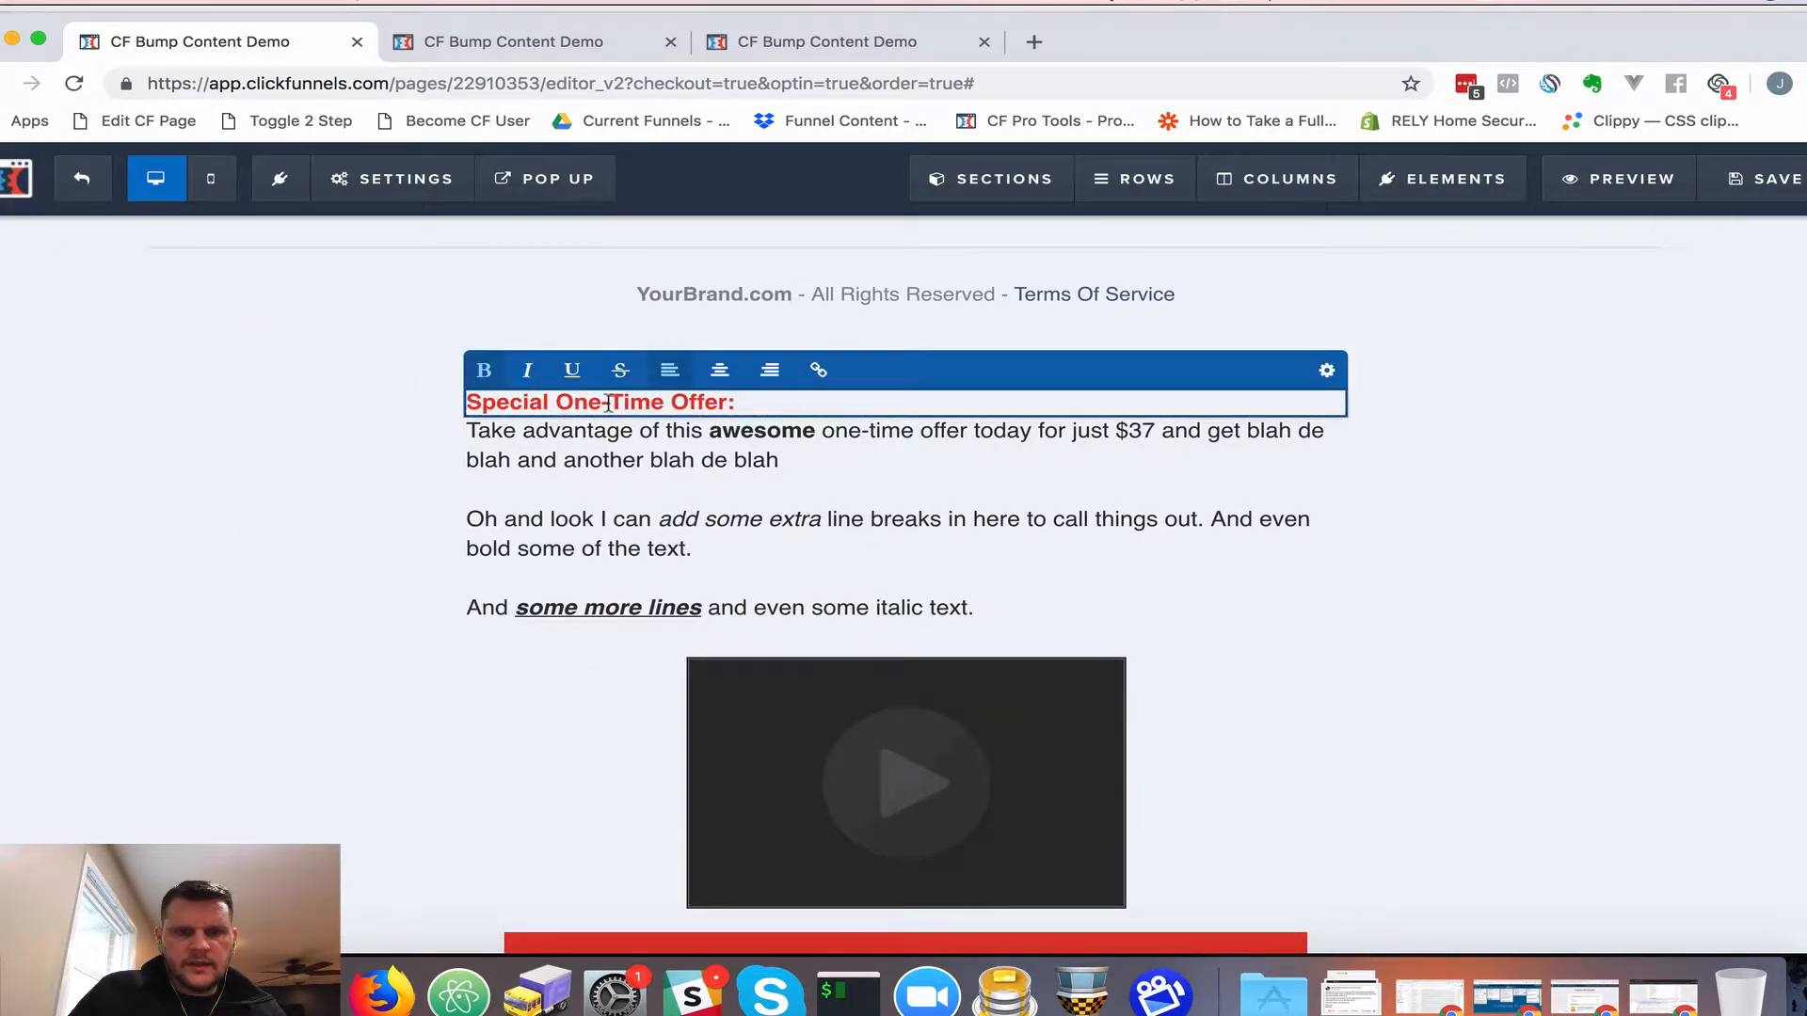
triple_click(608, 404)
left_click(571, 370)
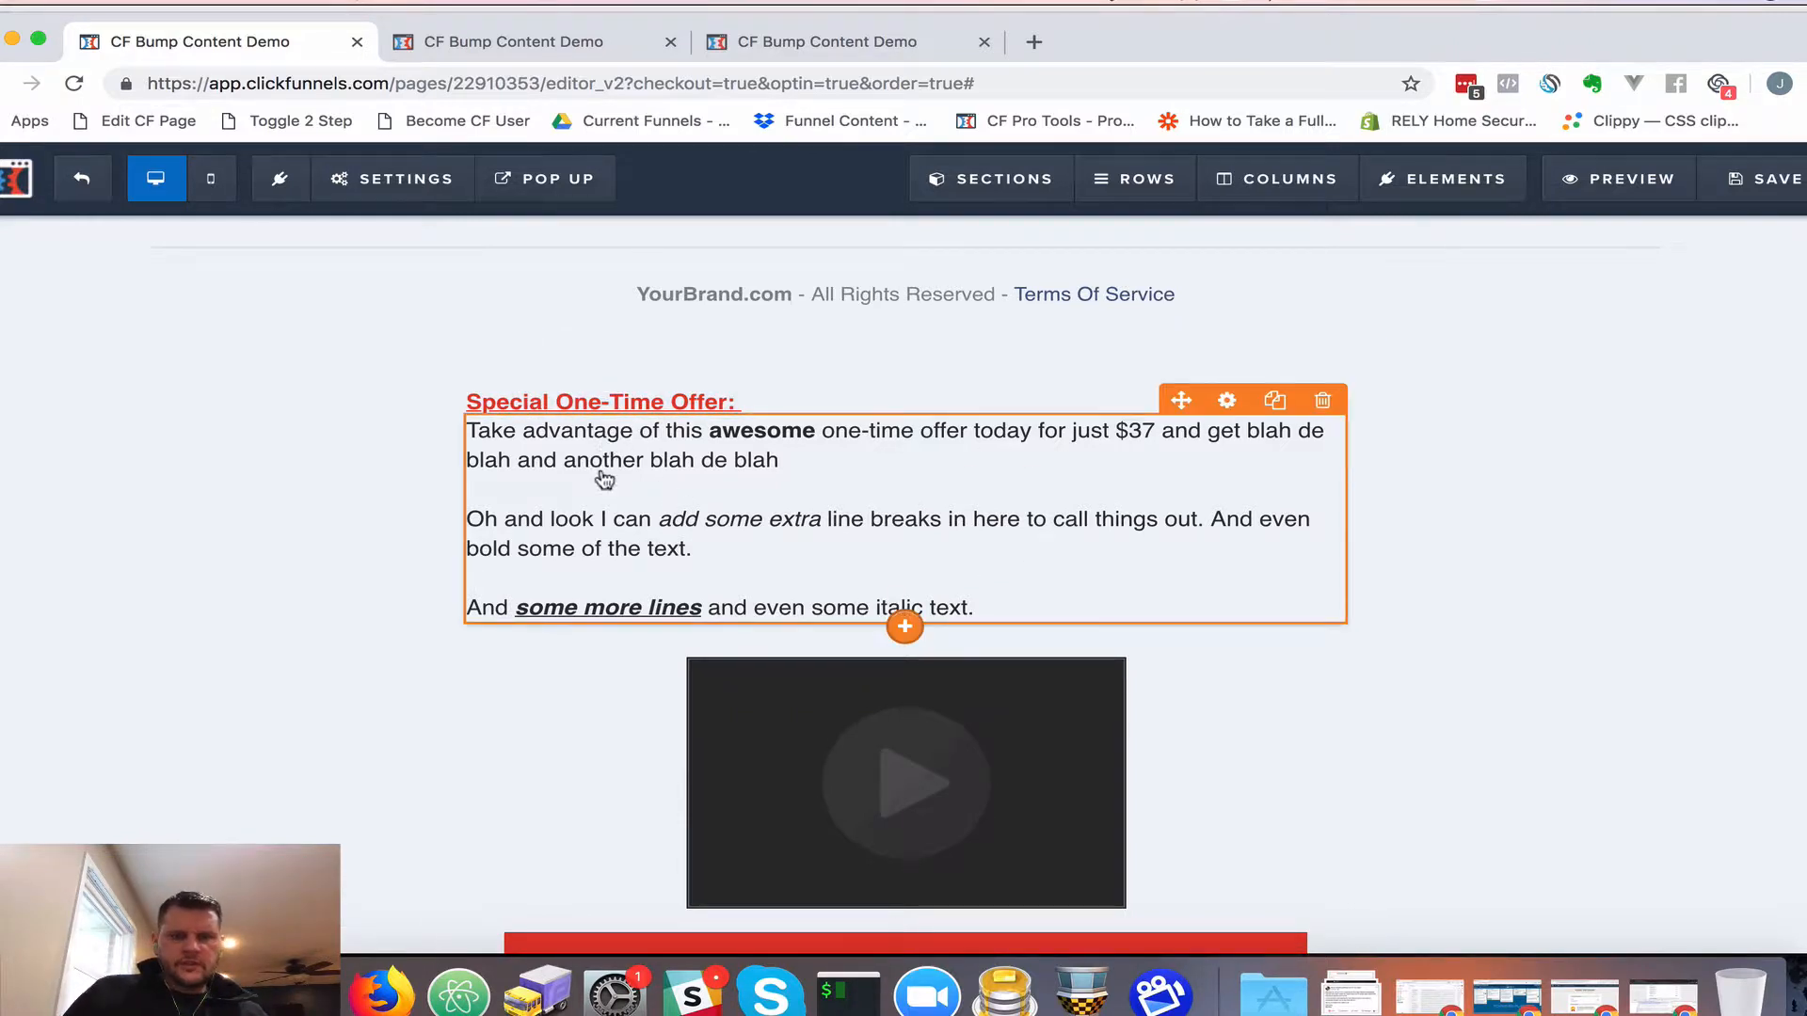
Round the call-to-action row's corners by 5px in its advanced styles
scroll(908, 589, "down", 4)
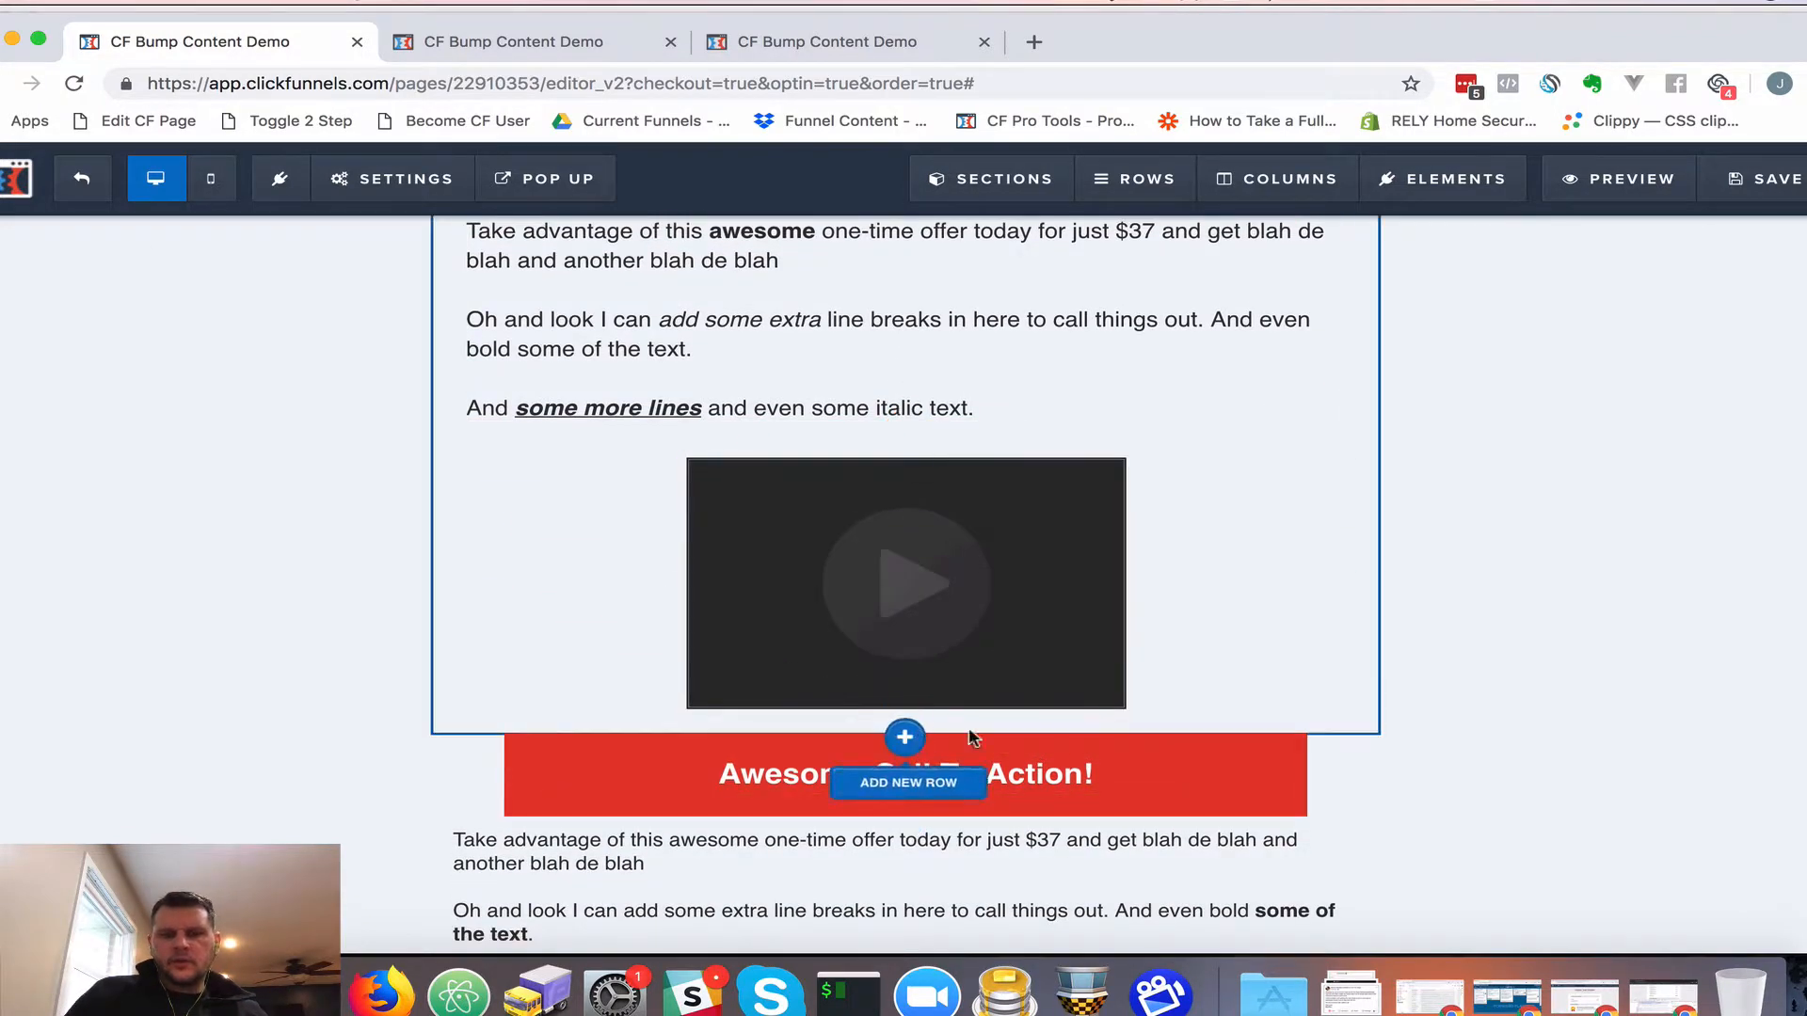
left_click(1136, 714)
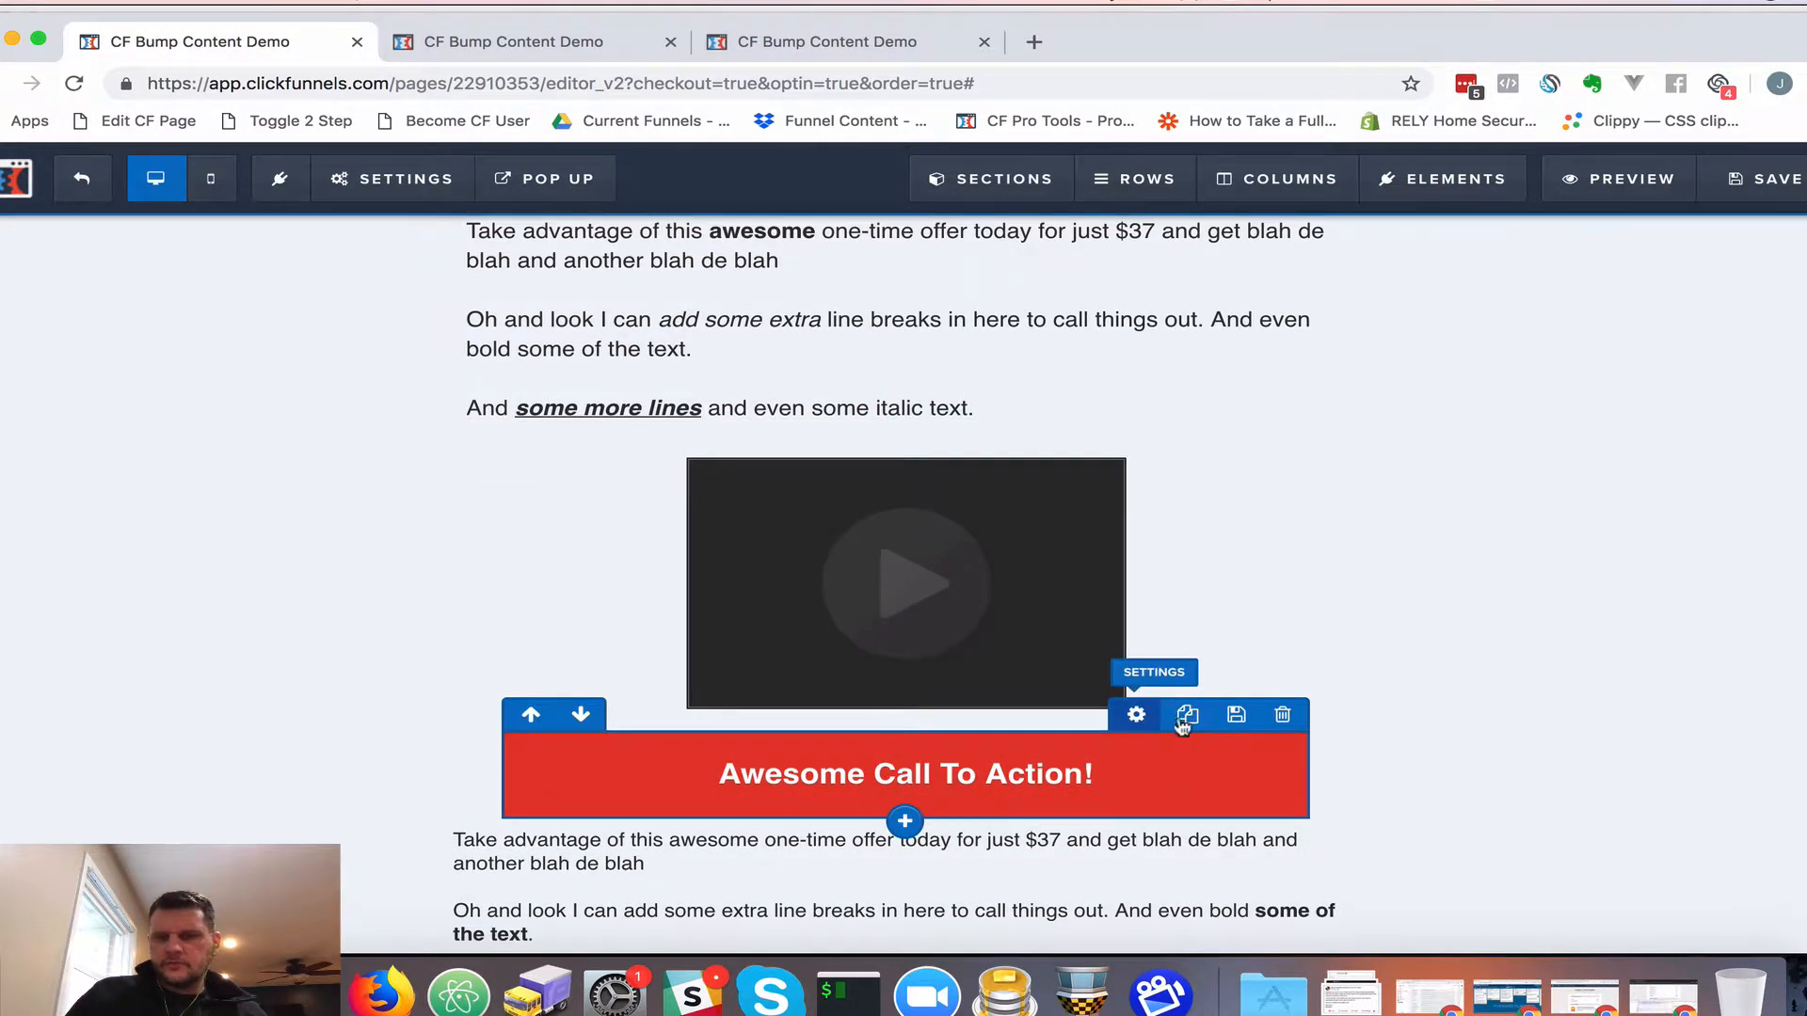
left_click(1694, 302)
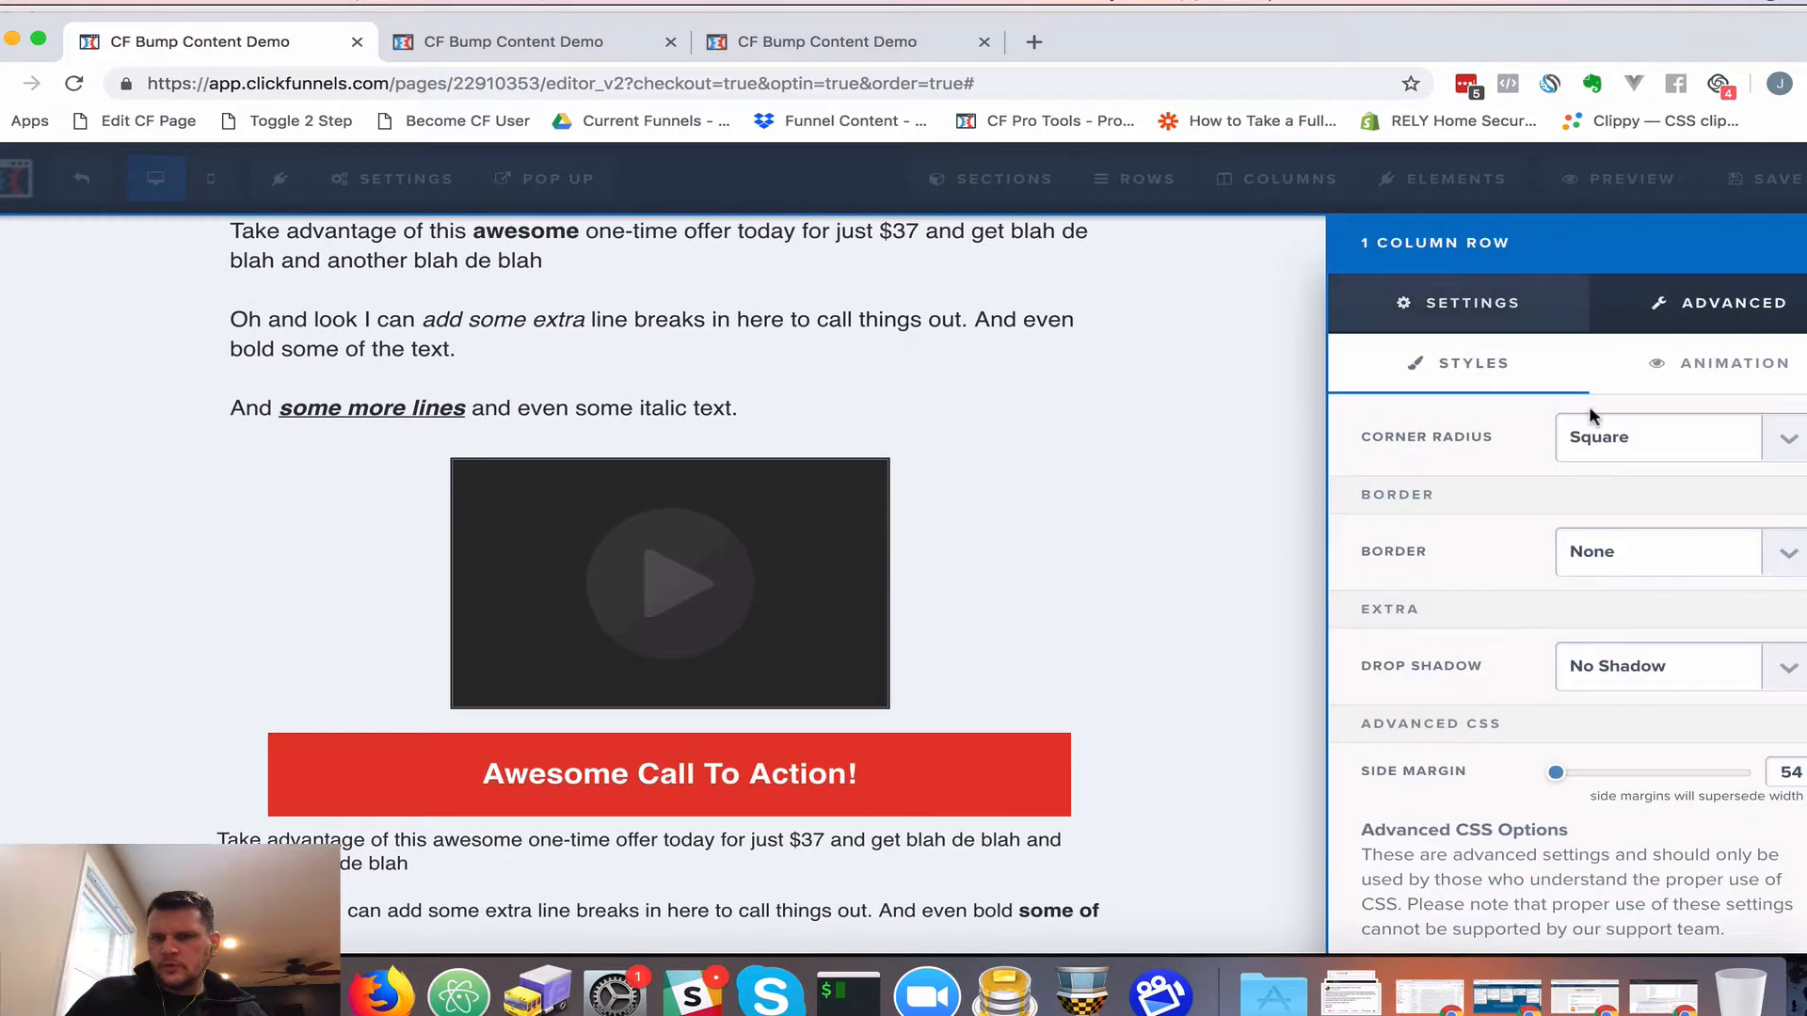
left_click(1598, 439)
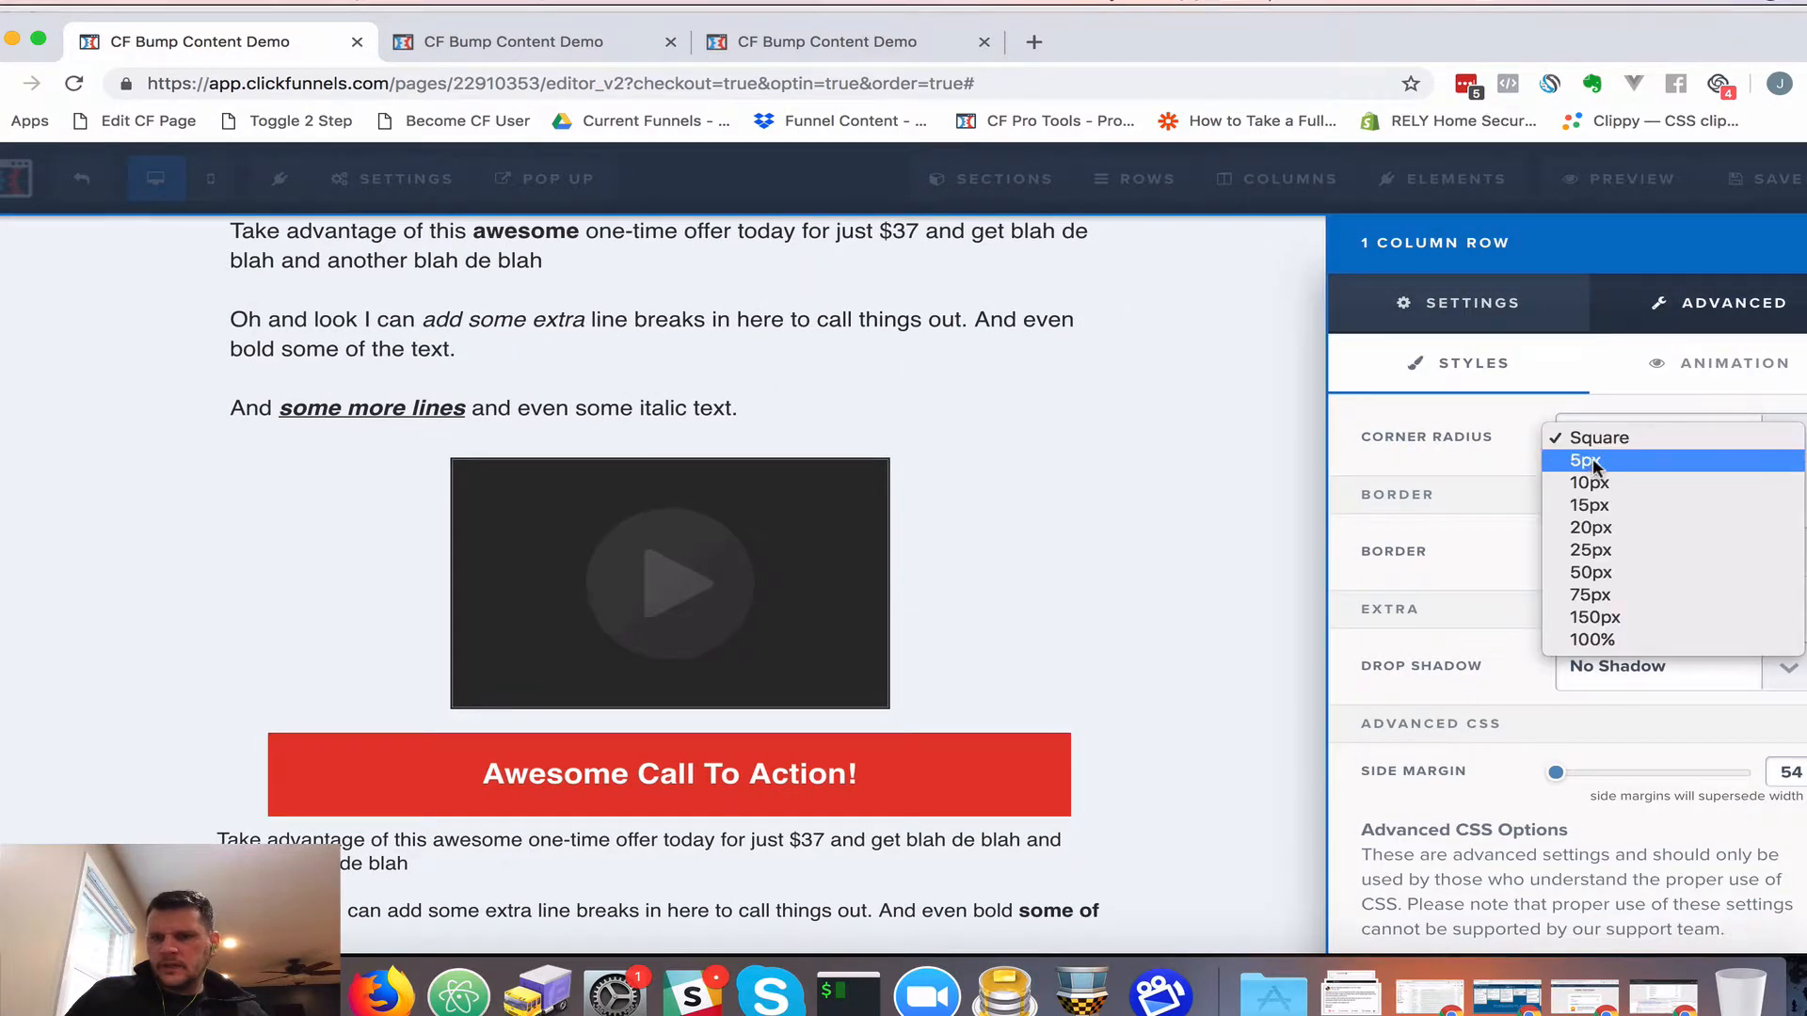
left_click(1592, 460)
Give the banner a full dashed border in dark grey
left_click(1619, 610)
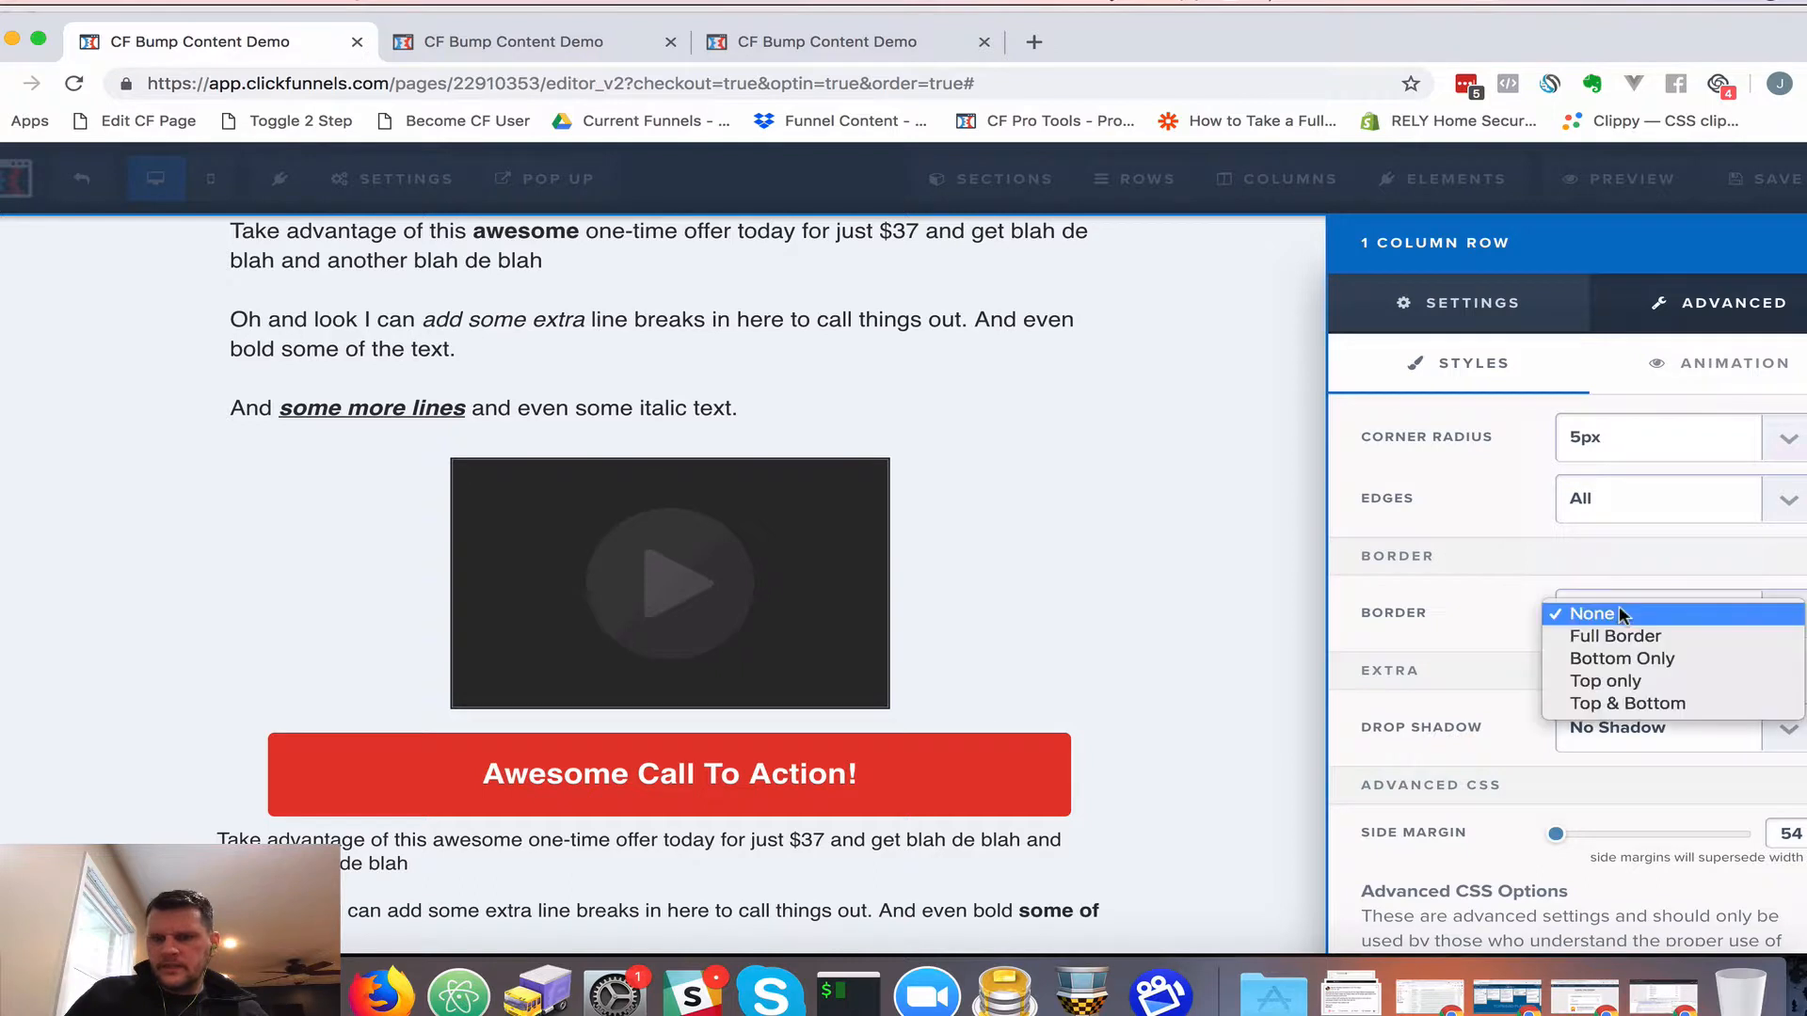
left_click(1590, 638)
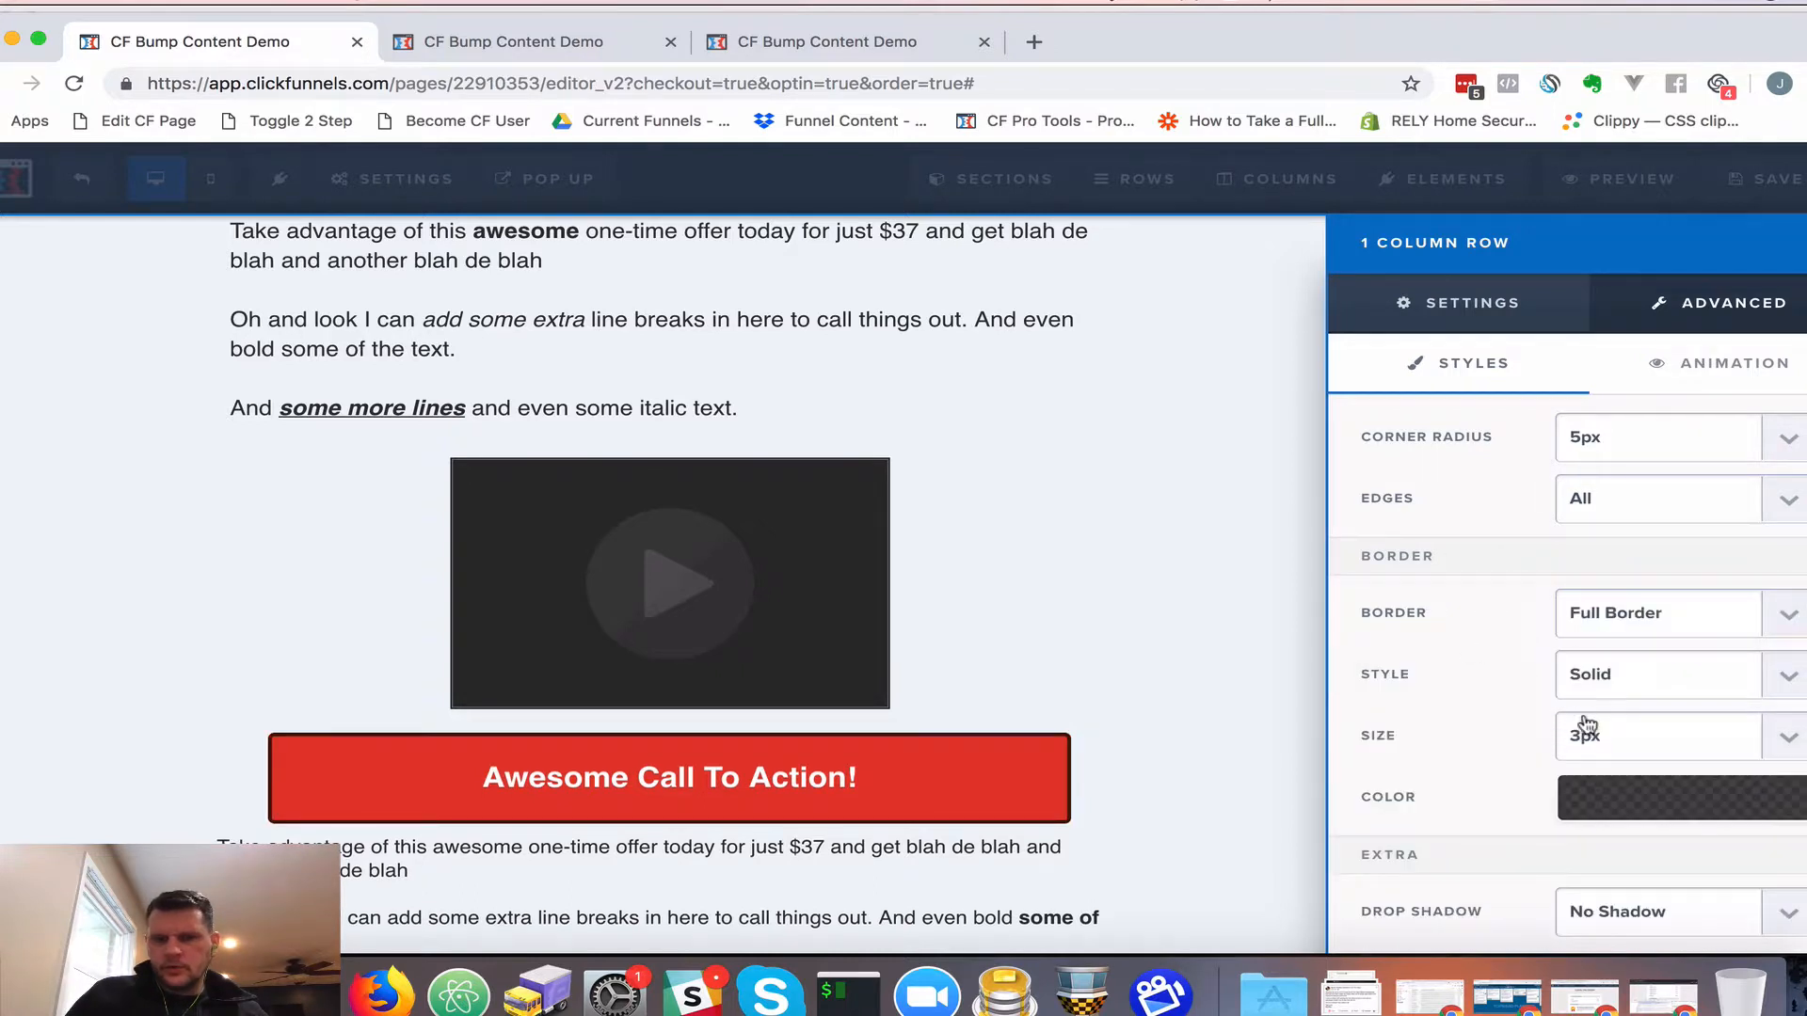
left_click(1627, 680)
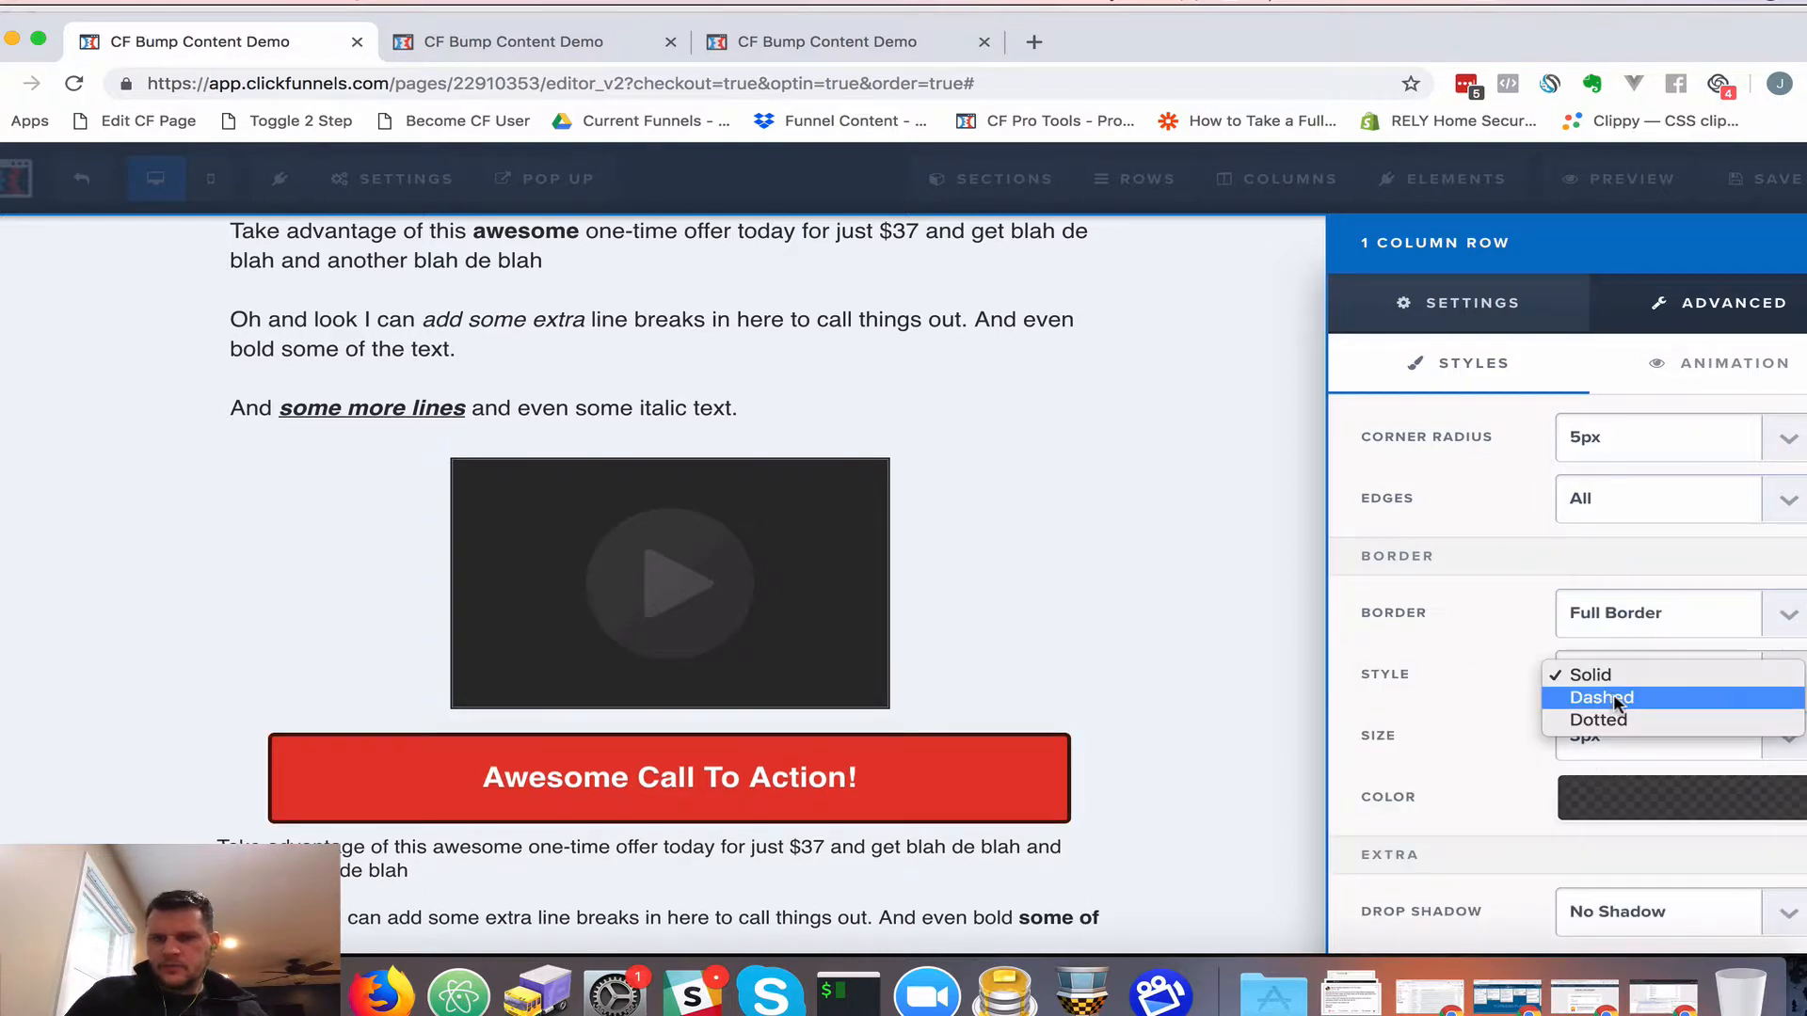
left_click(1614, 692)
left_click(1649, 797)
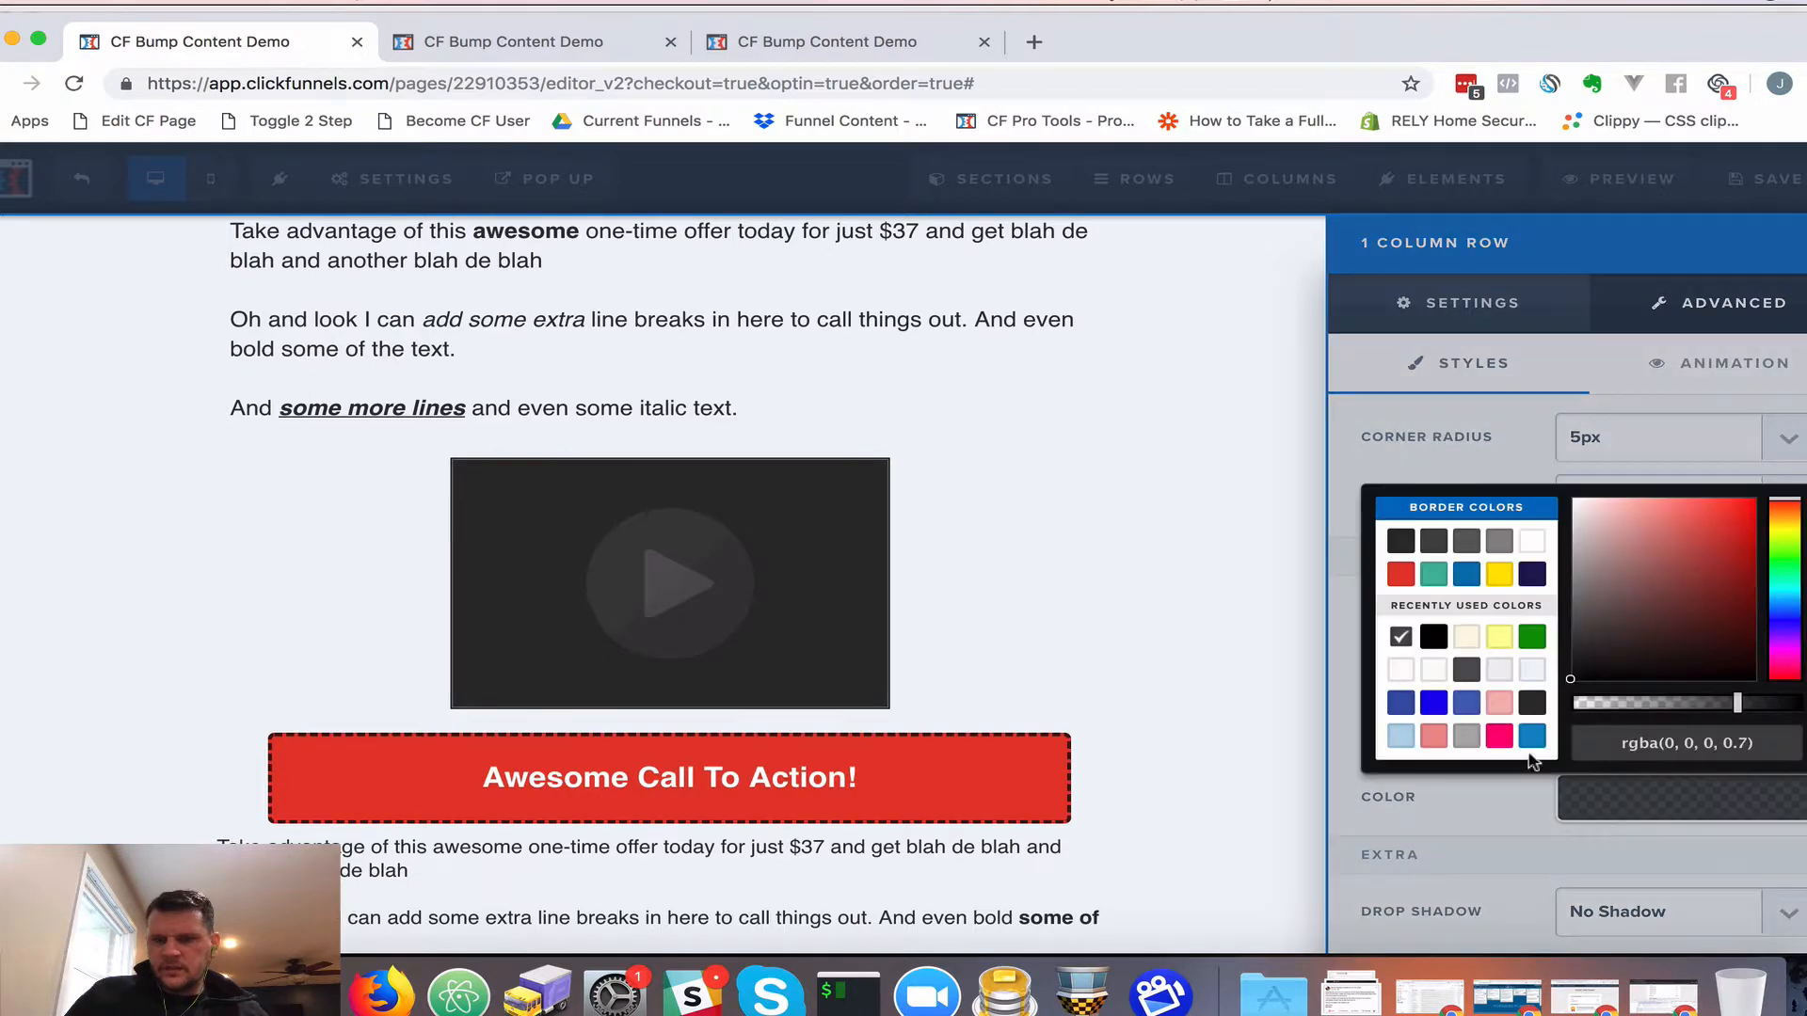
left_click(1502, 704)
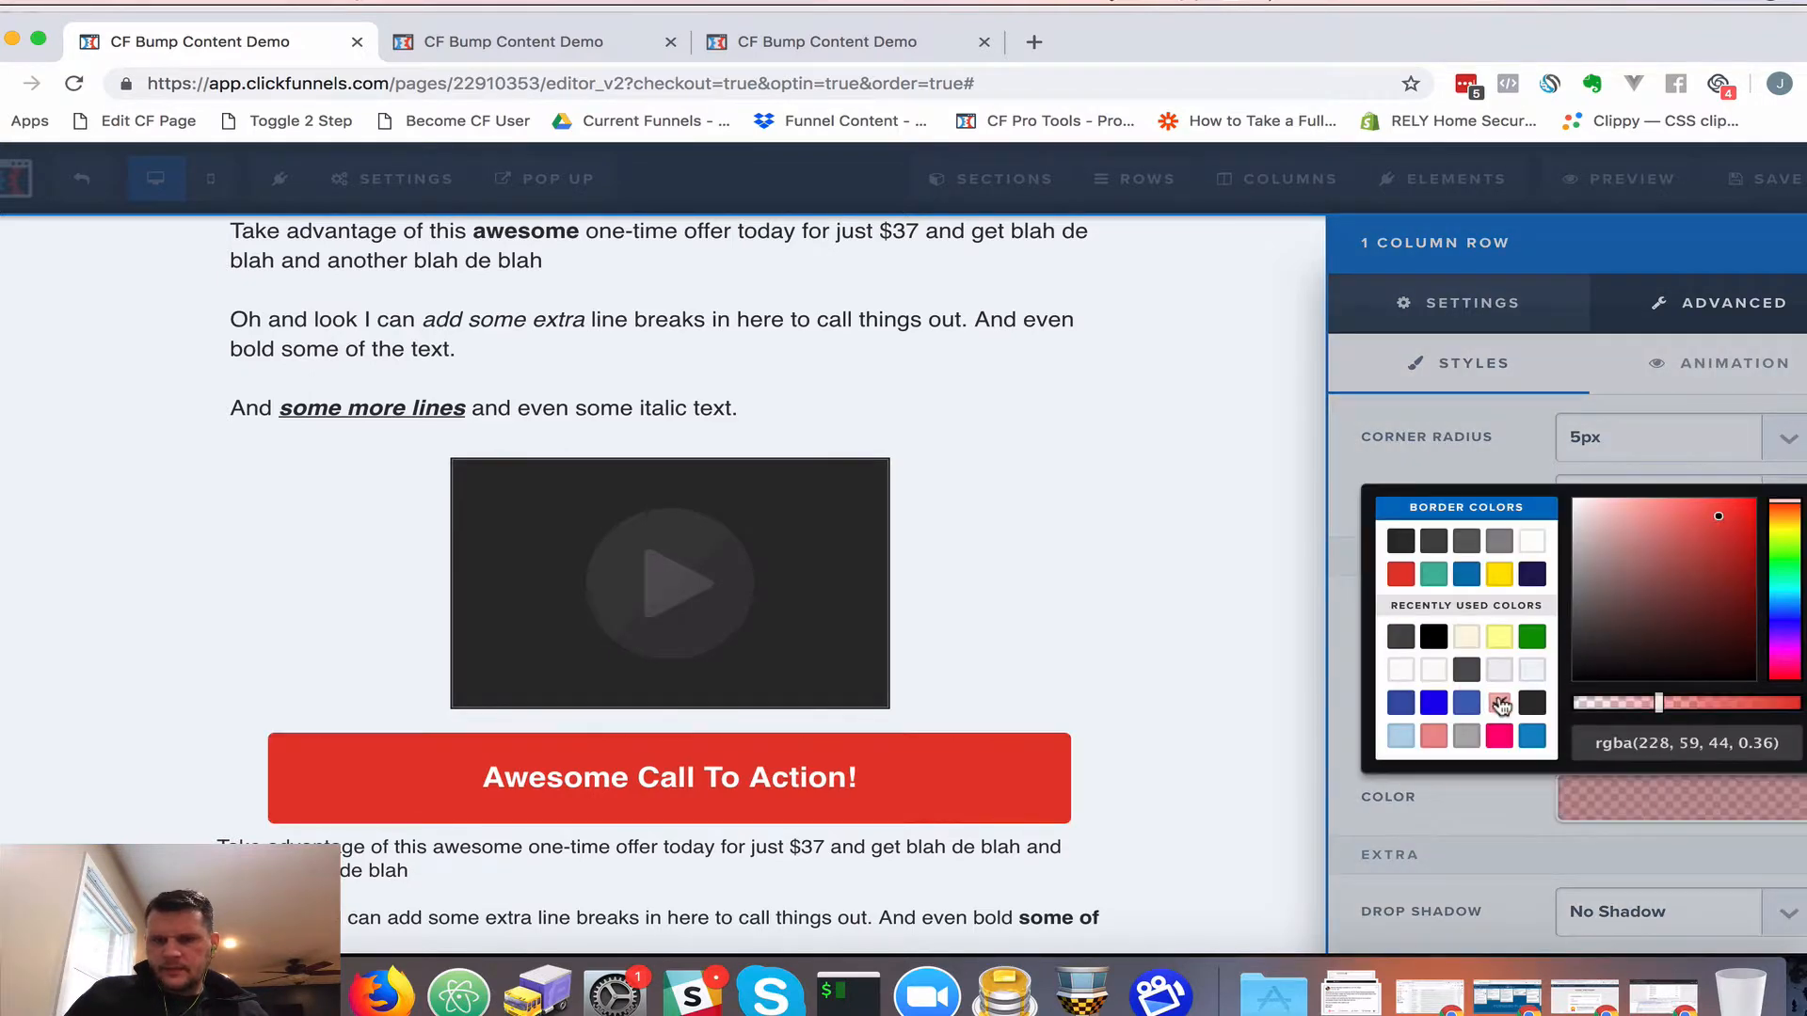
left_click(1434, 704)
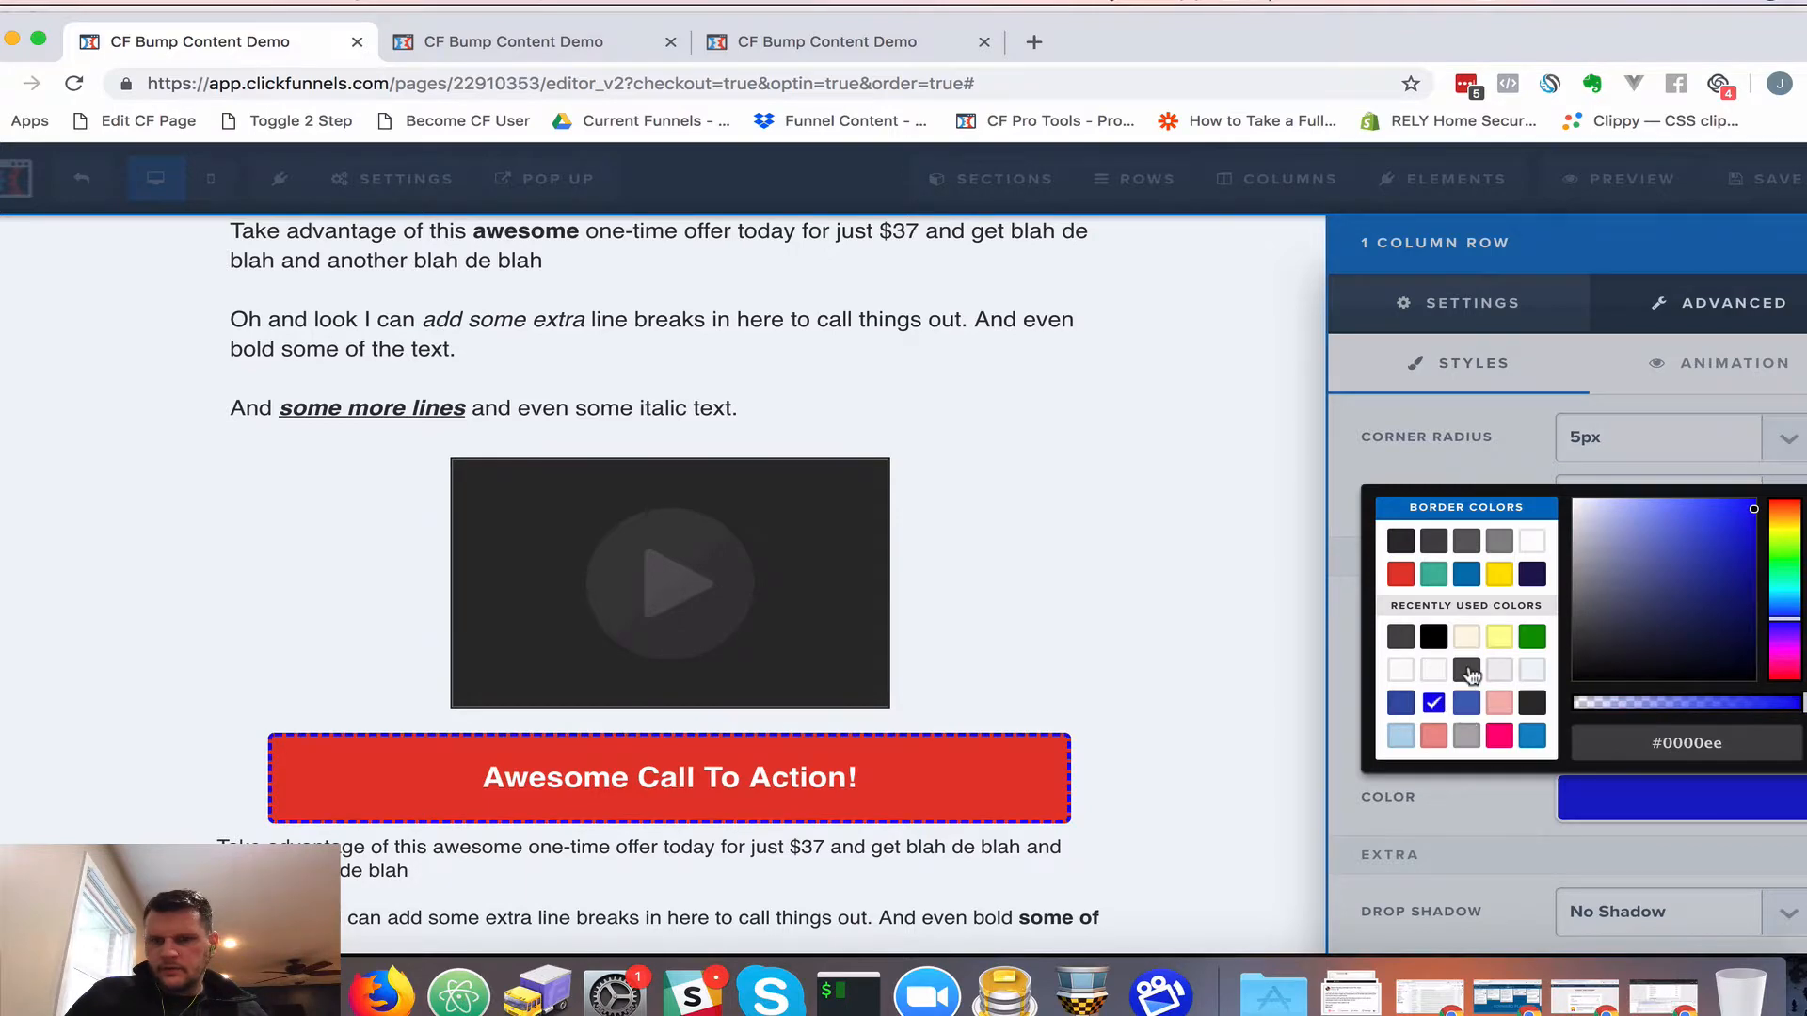
left_click(1468, 671)
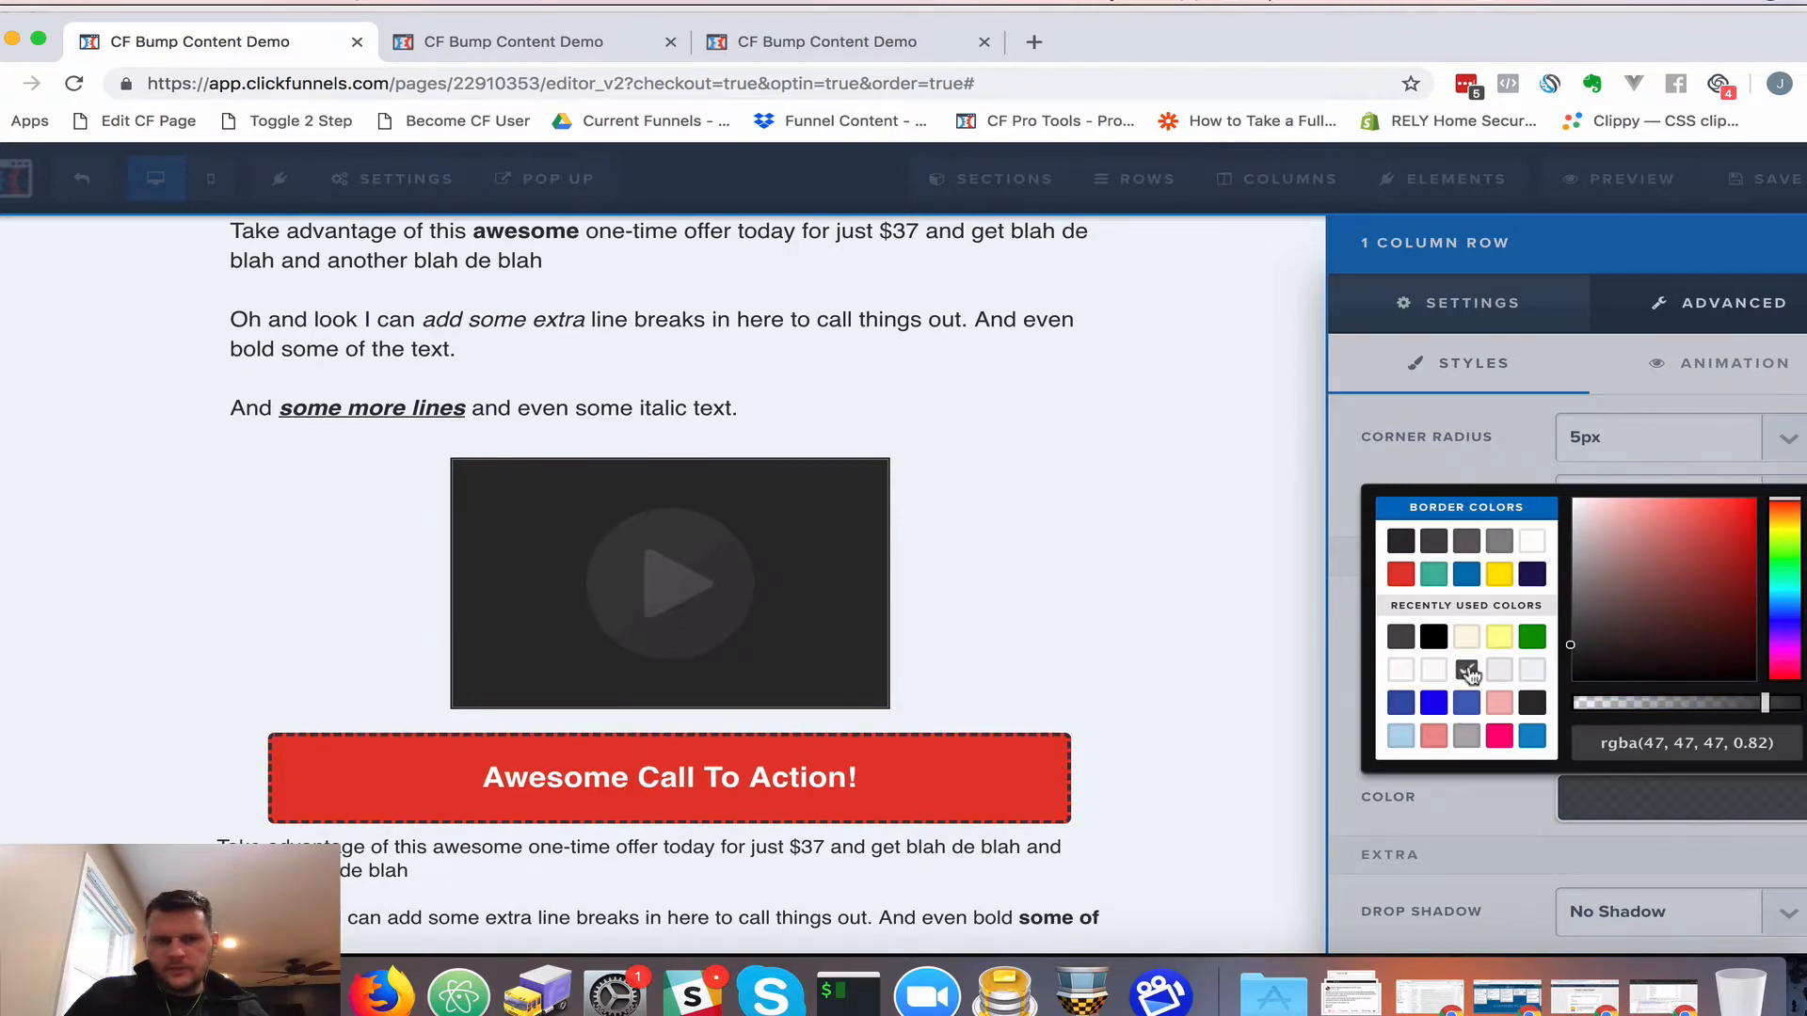
left_click(1352, 605)
left_click(1052, 592)
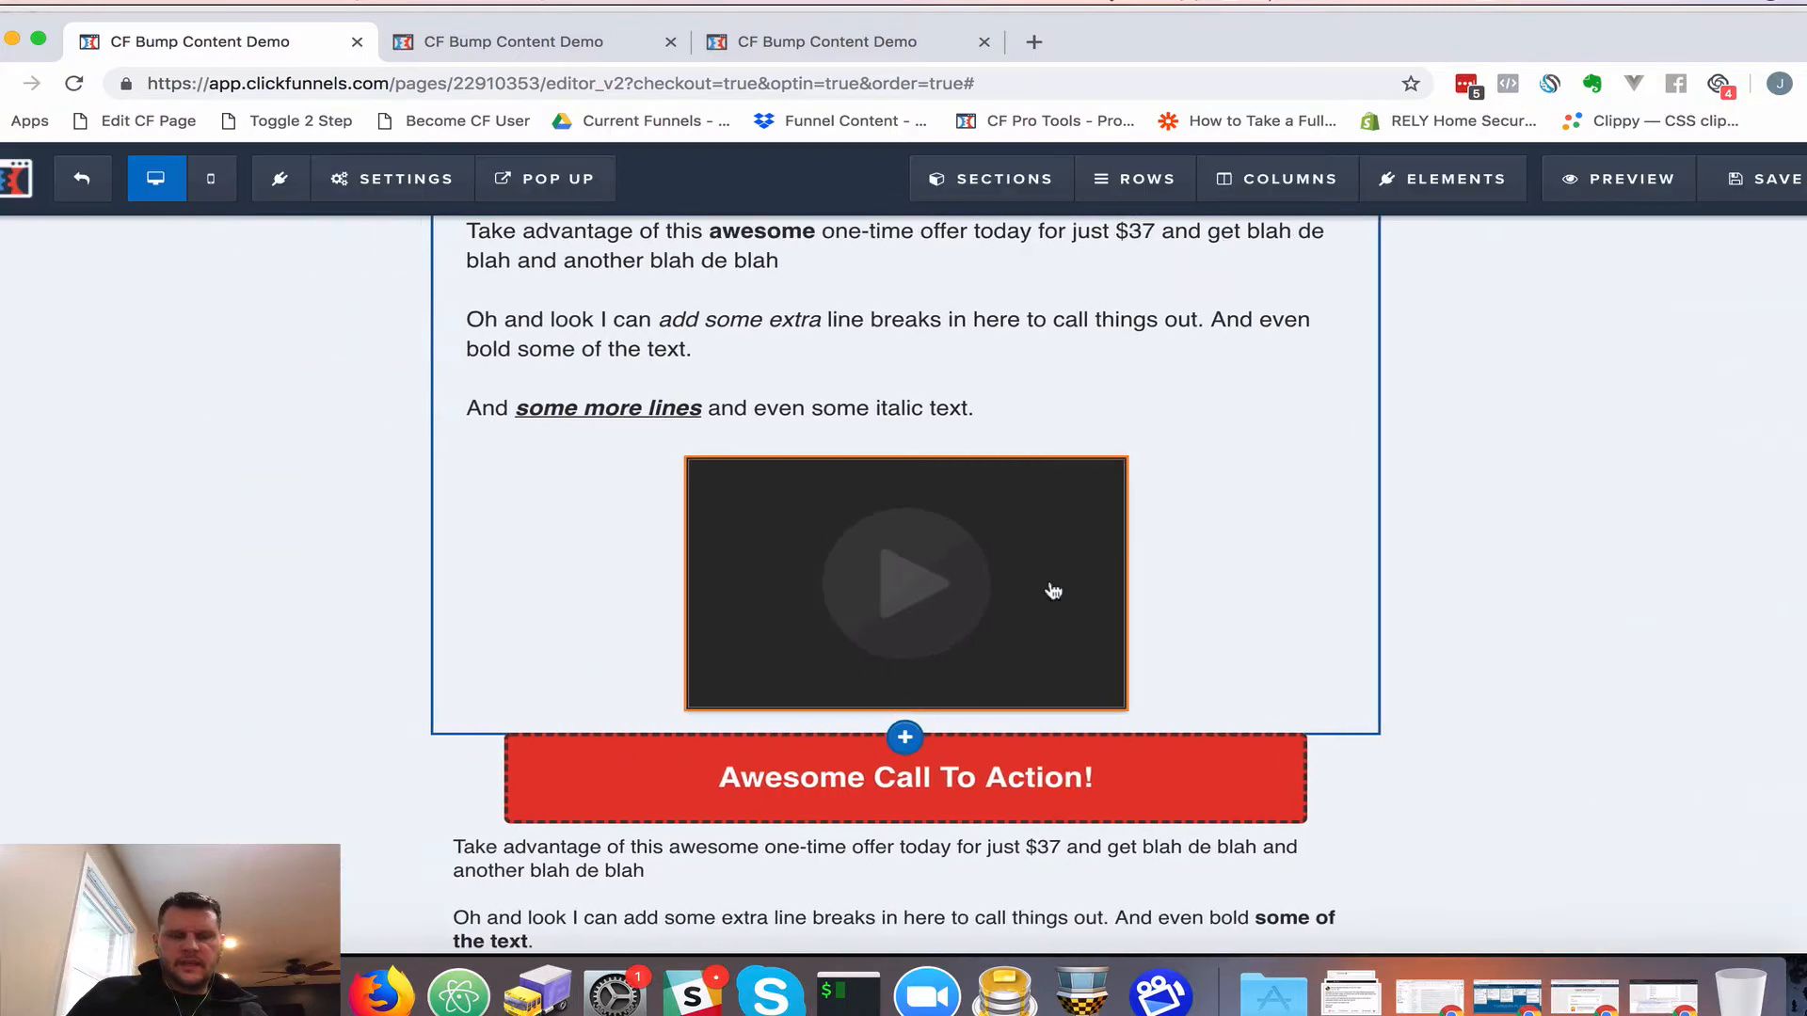
Change the offer section's CSS title from 'Section' to 'cf-bump-content'
scroll(1156, 581, "up", 3)
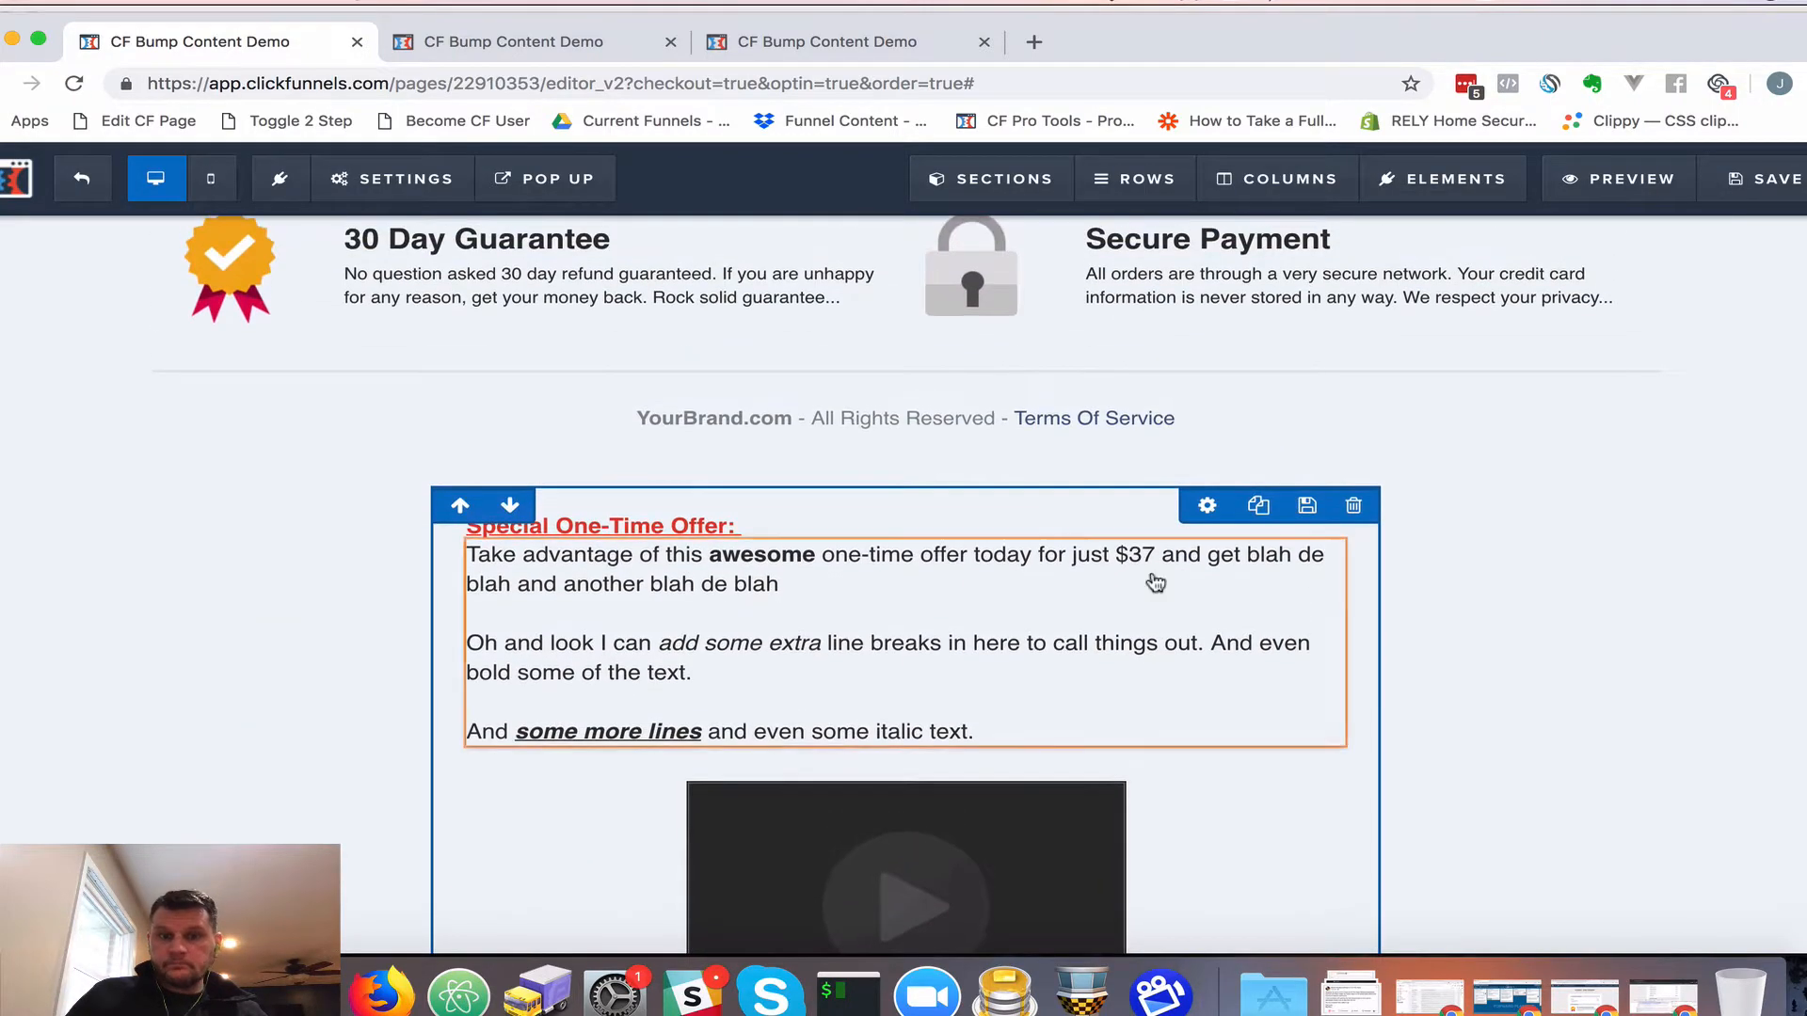
scroll(1156, 583, "down", 5)
scroll(1156, 584, "down", 1)
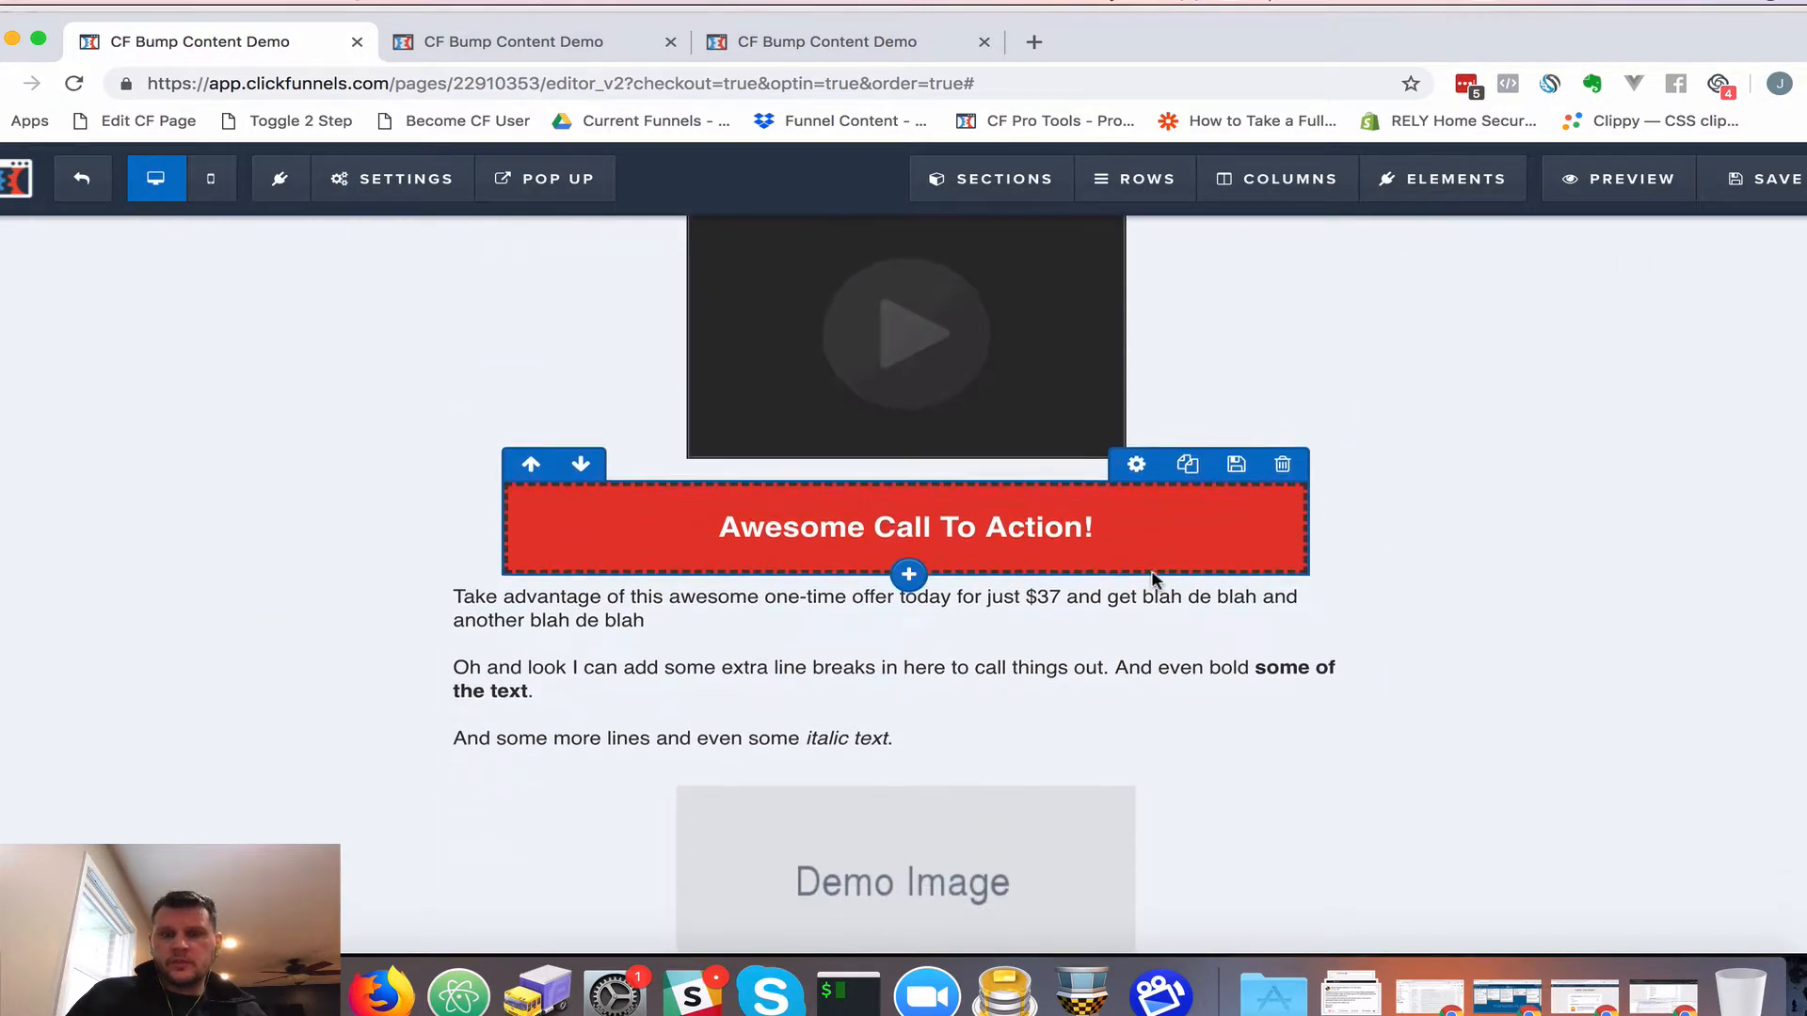
scroll(1156, 583, "up", 3)
scroll(1156, 581, "up", 2)
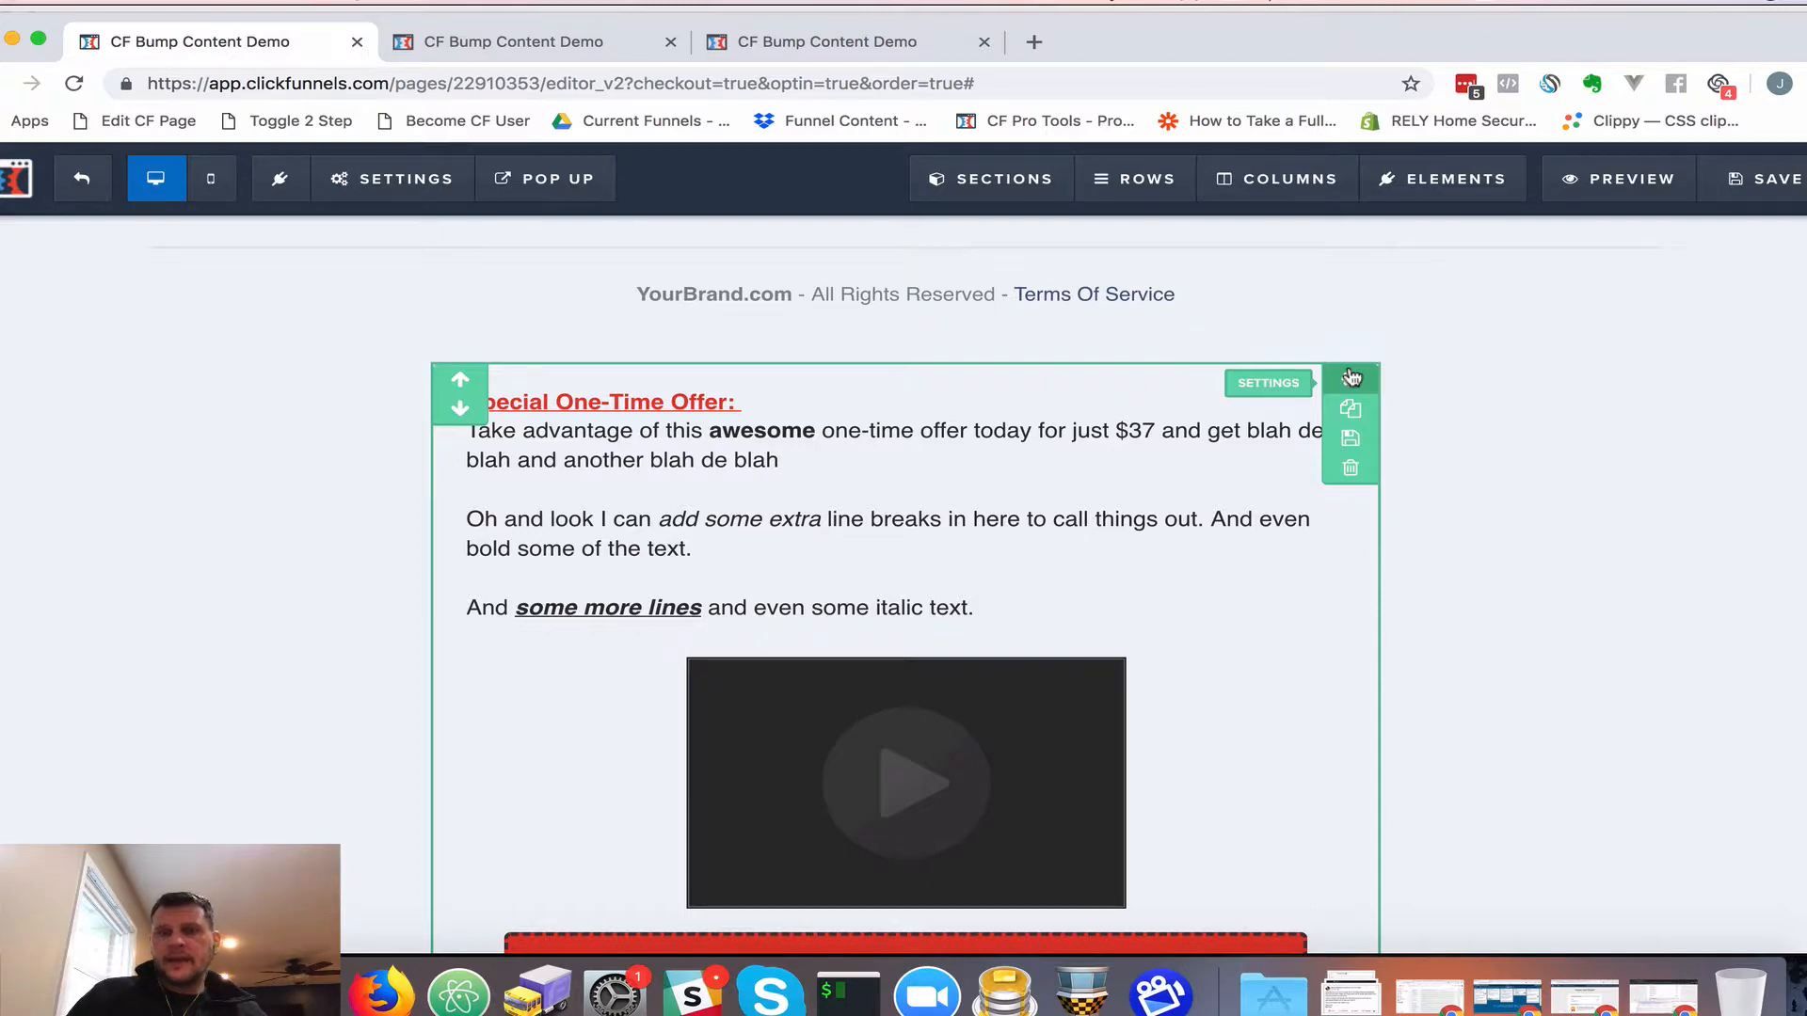
left_click(1352, 377)
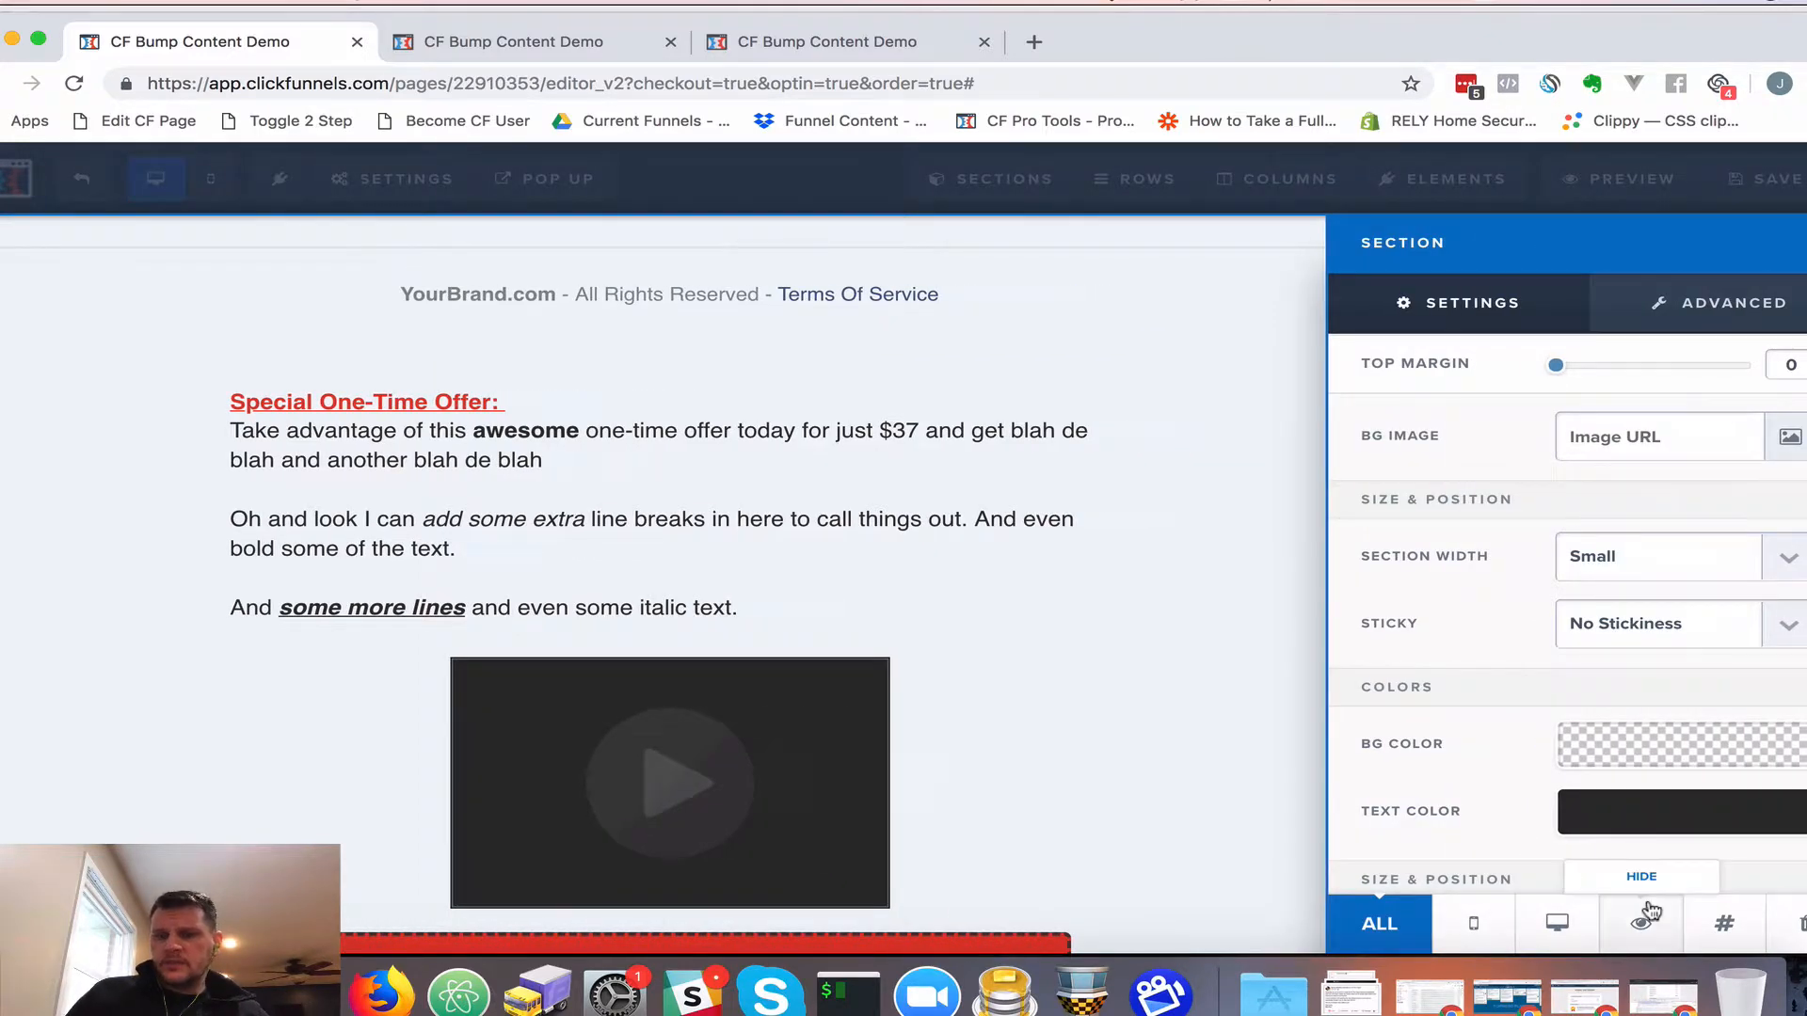
left_click(1724, 929)
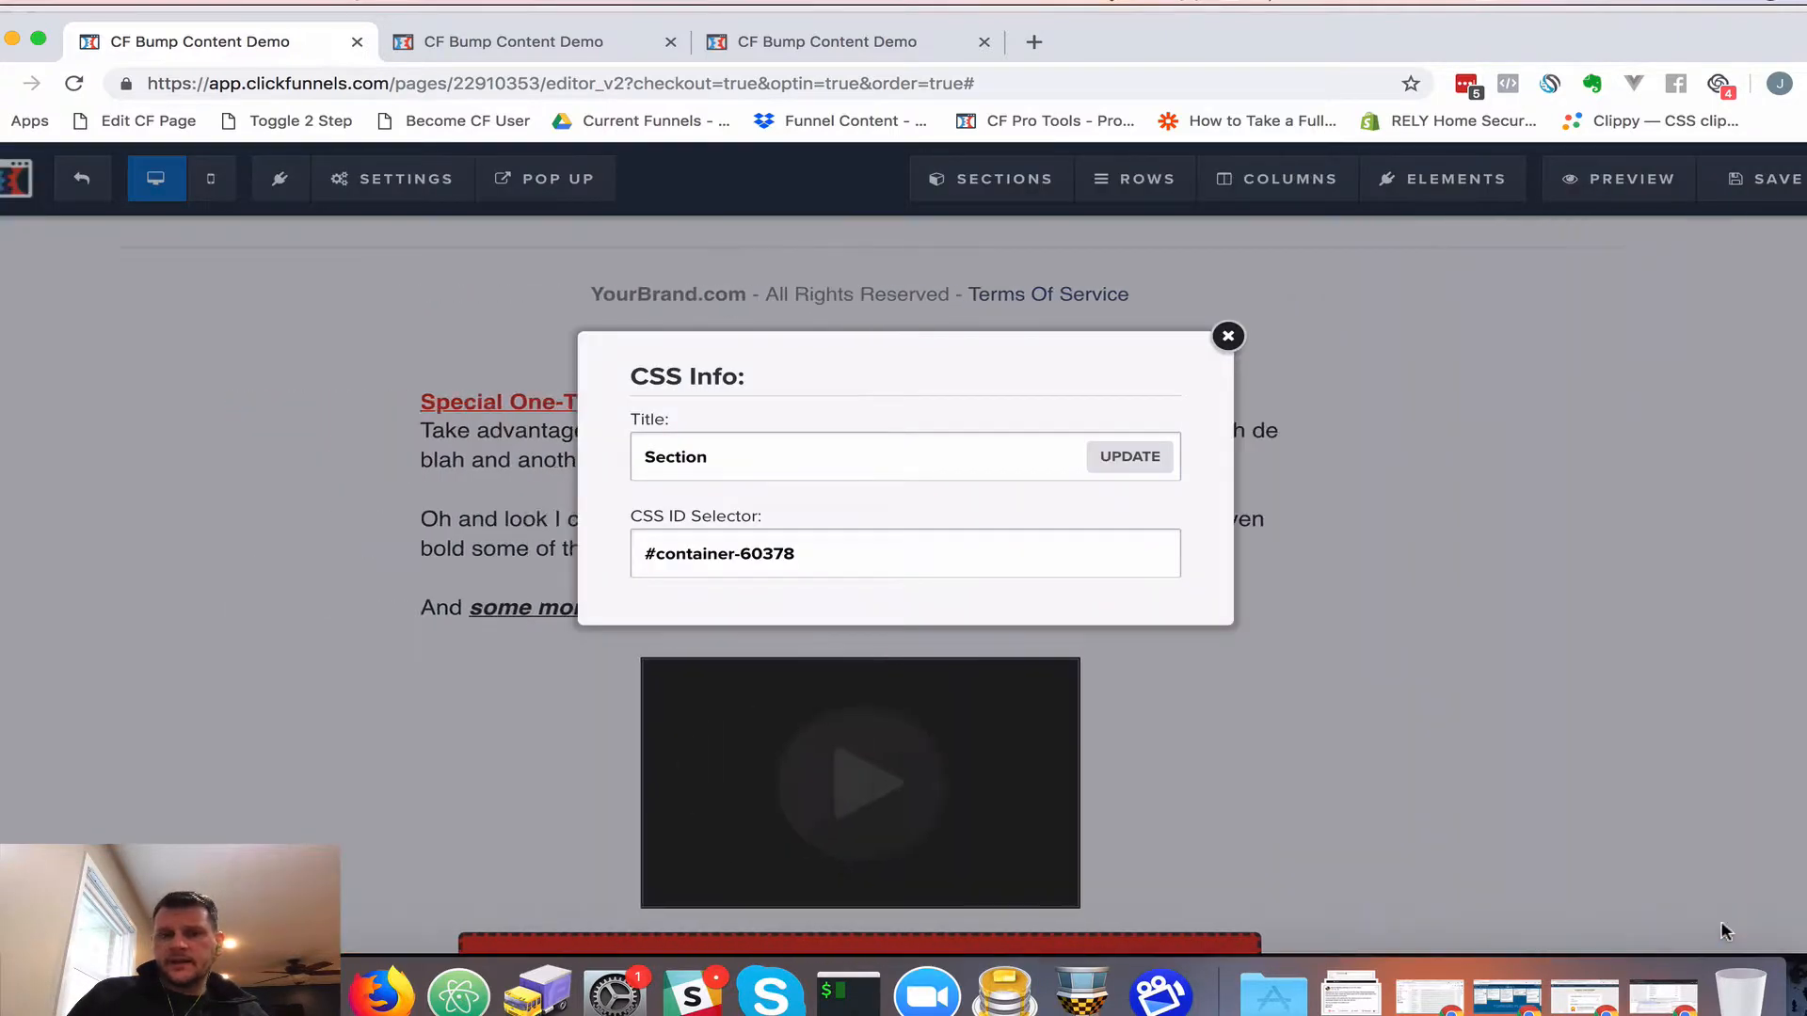
double_click(720, 462)
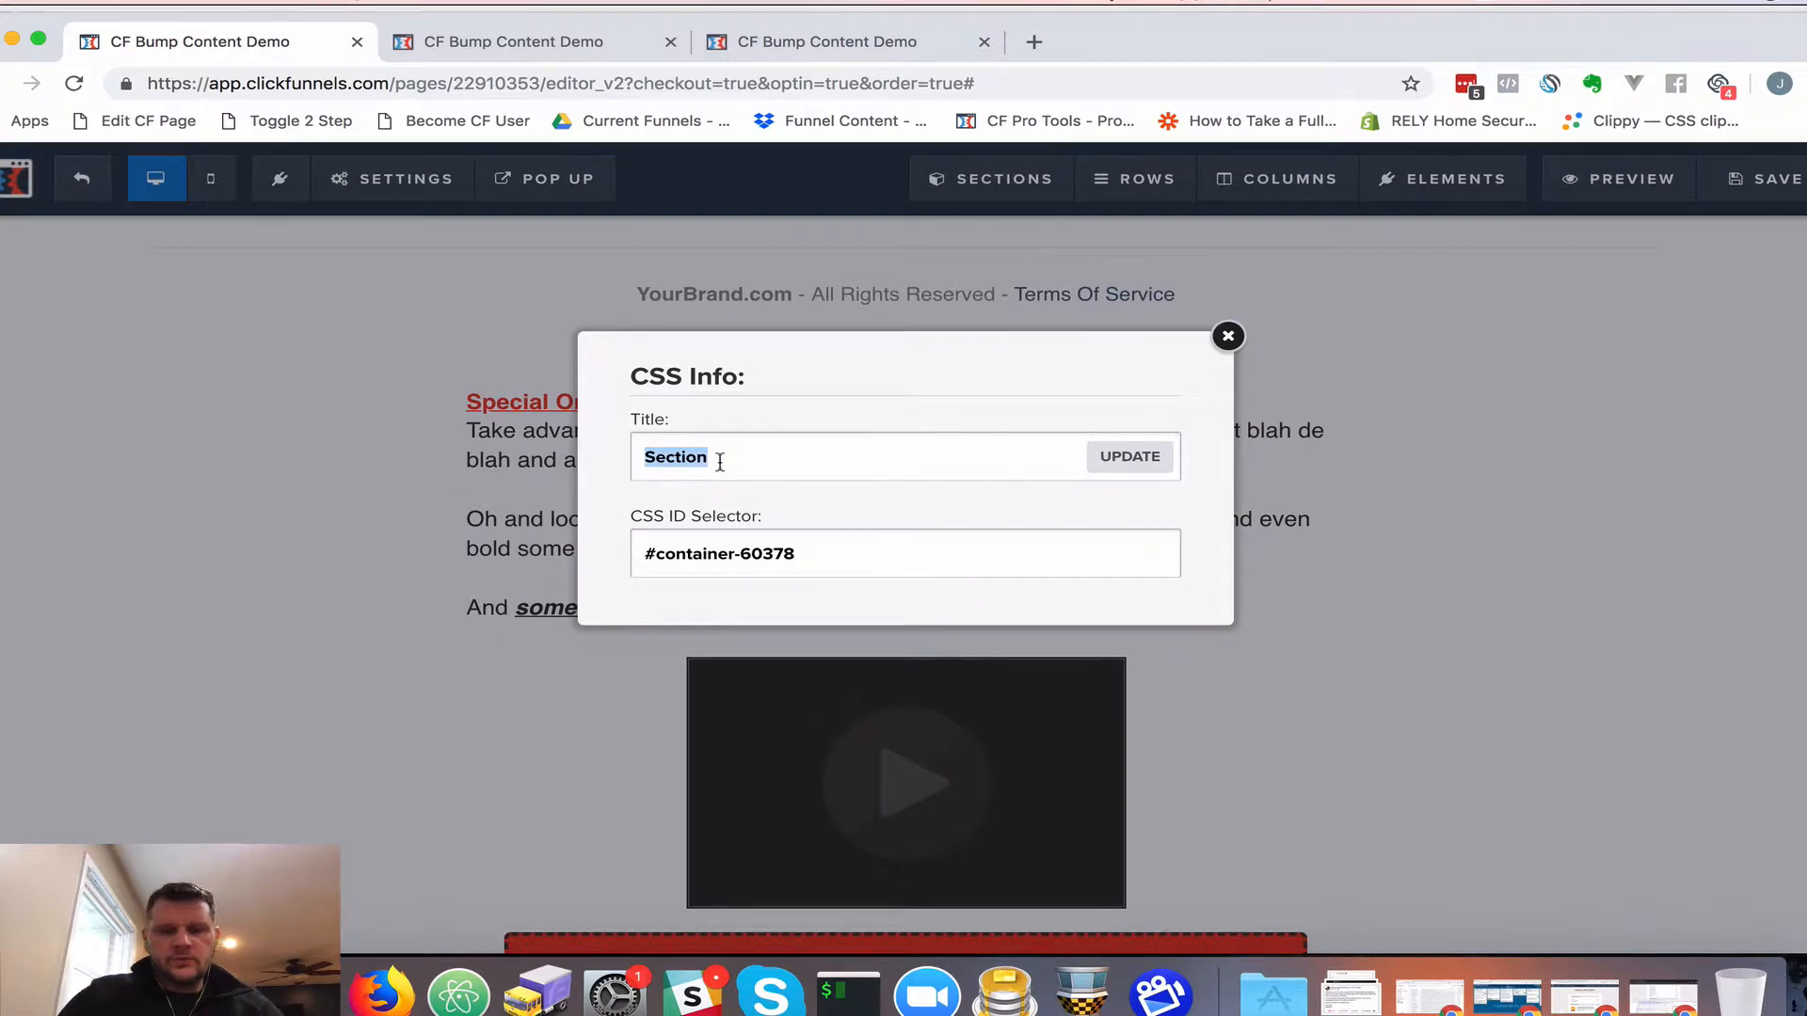
type("cf-bump-content")
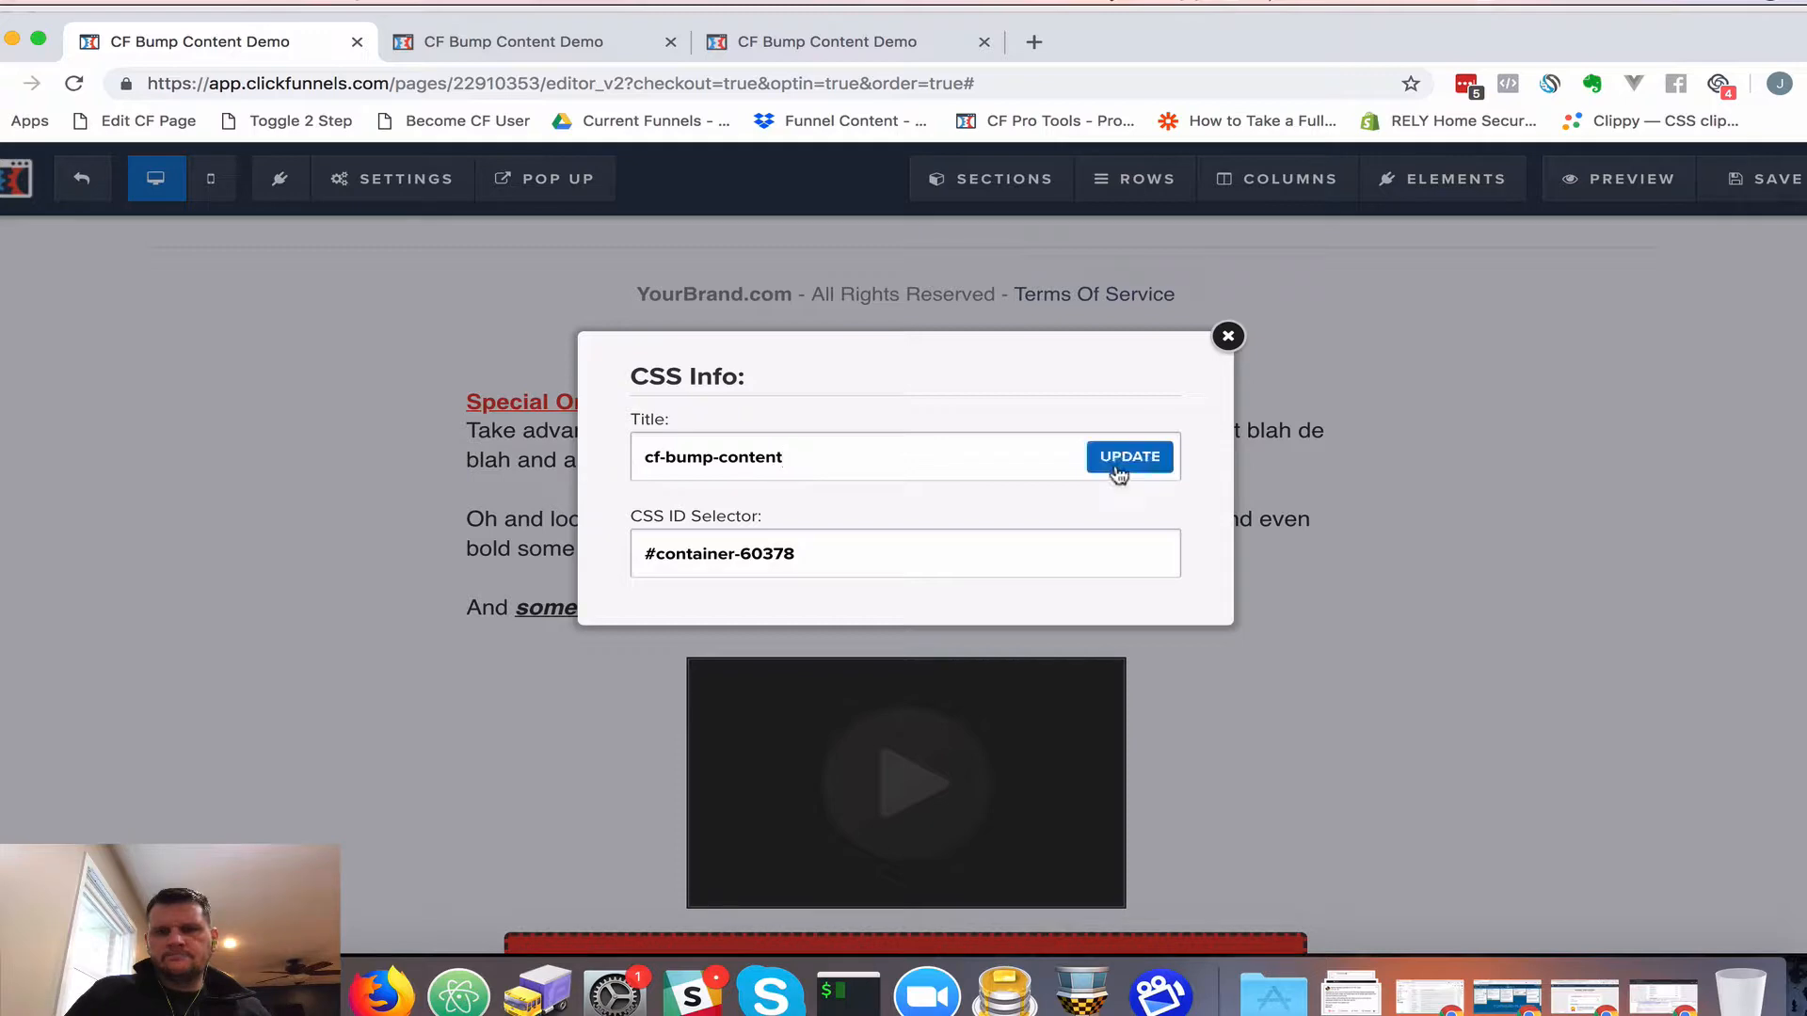
left_click(1120, 465)
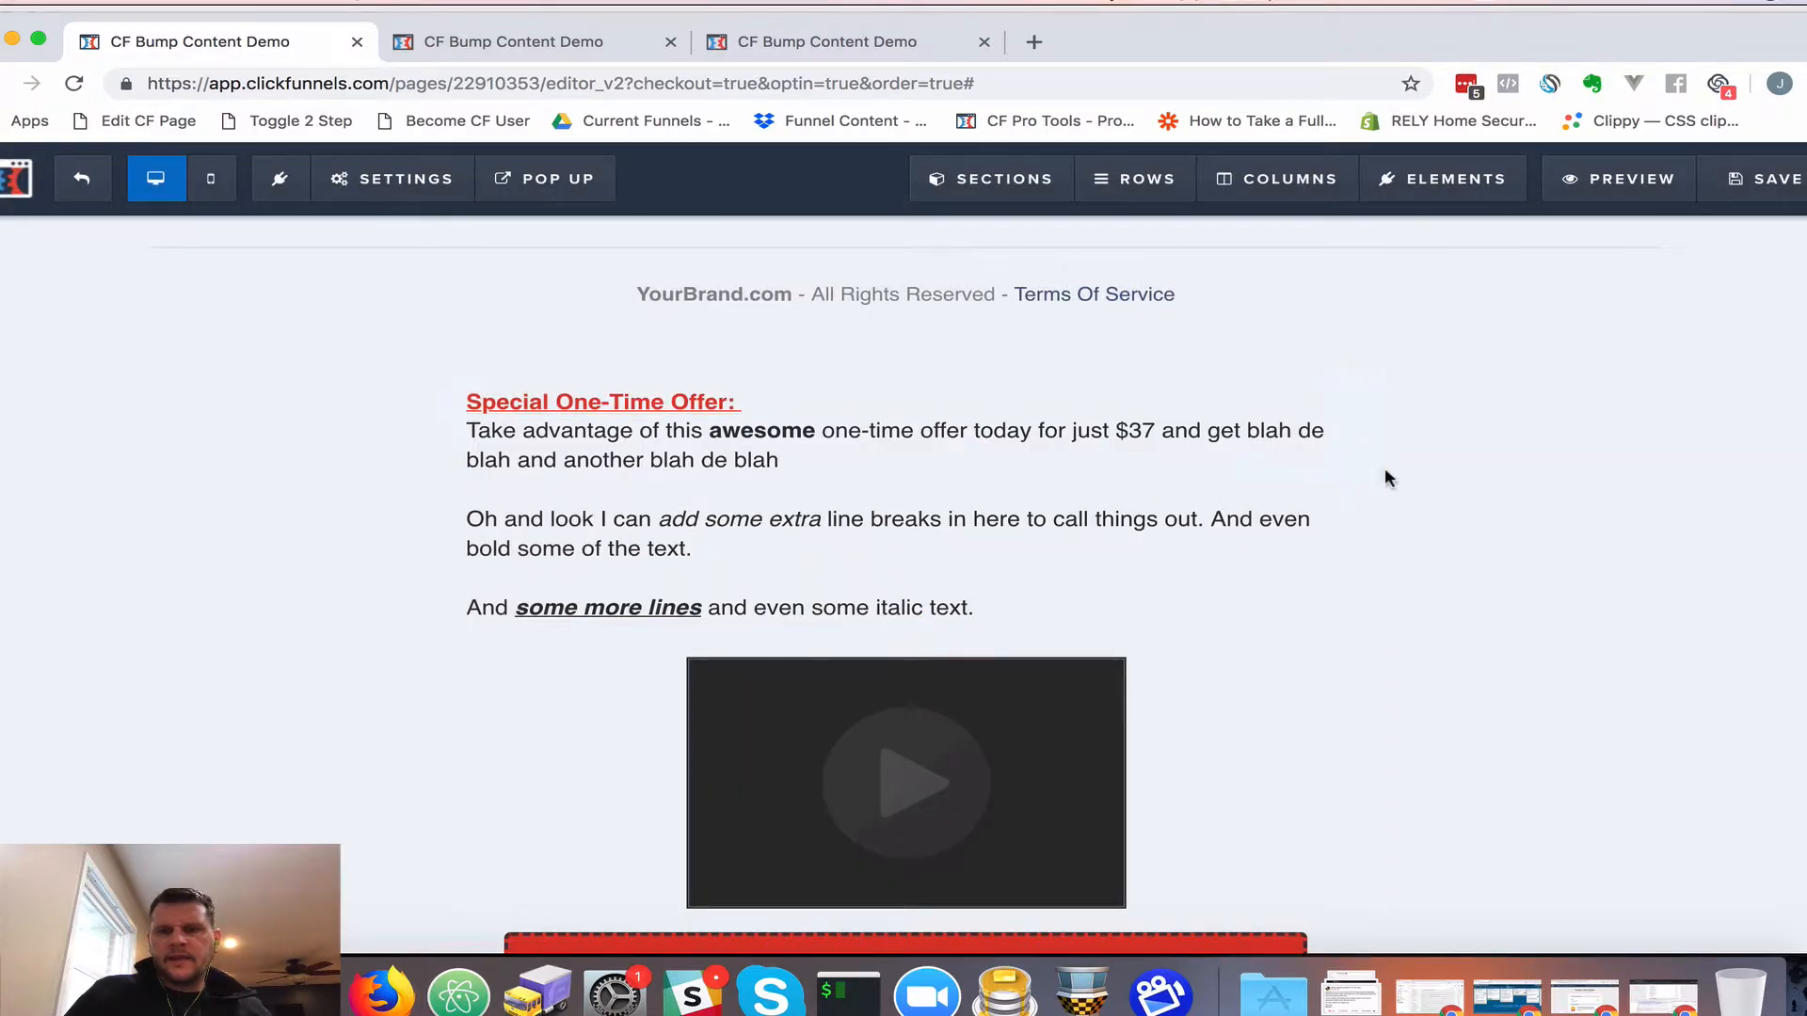
Delete the leftover text and demo-image section beneath the call-to-action banner
scroll(1470, 454, "down", 10)
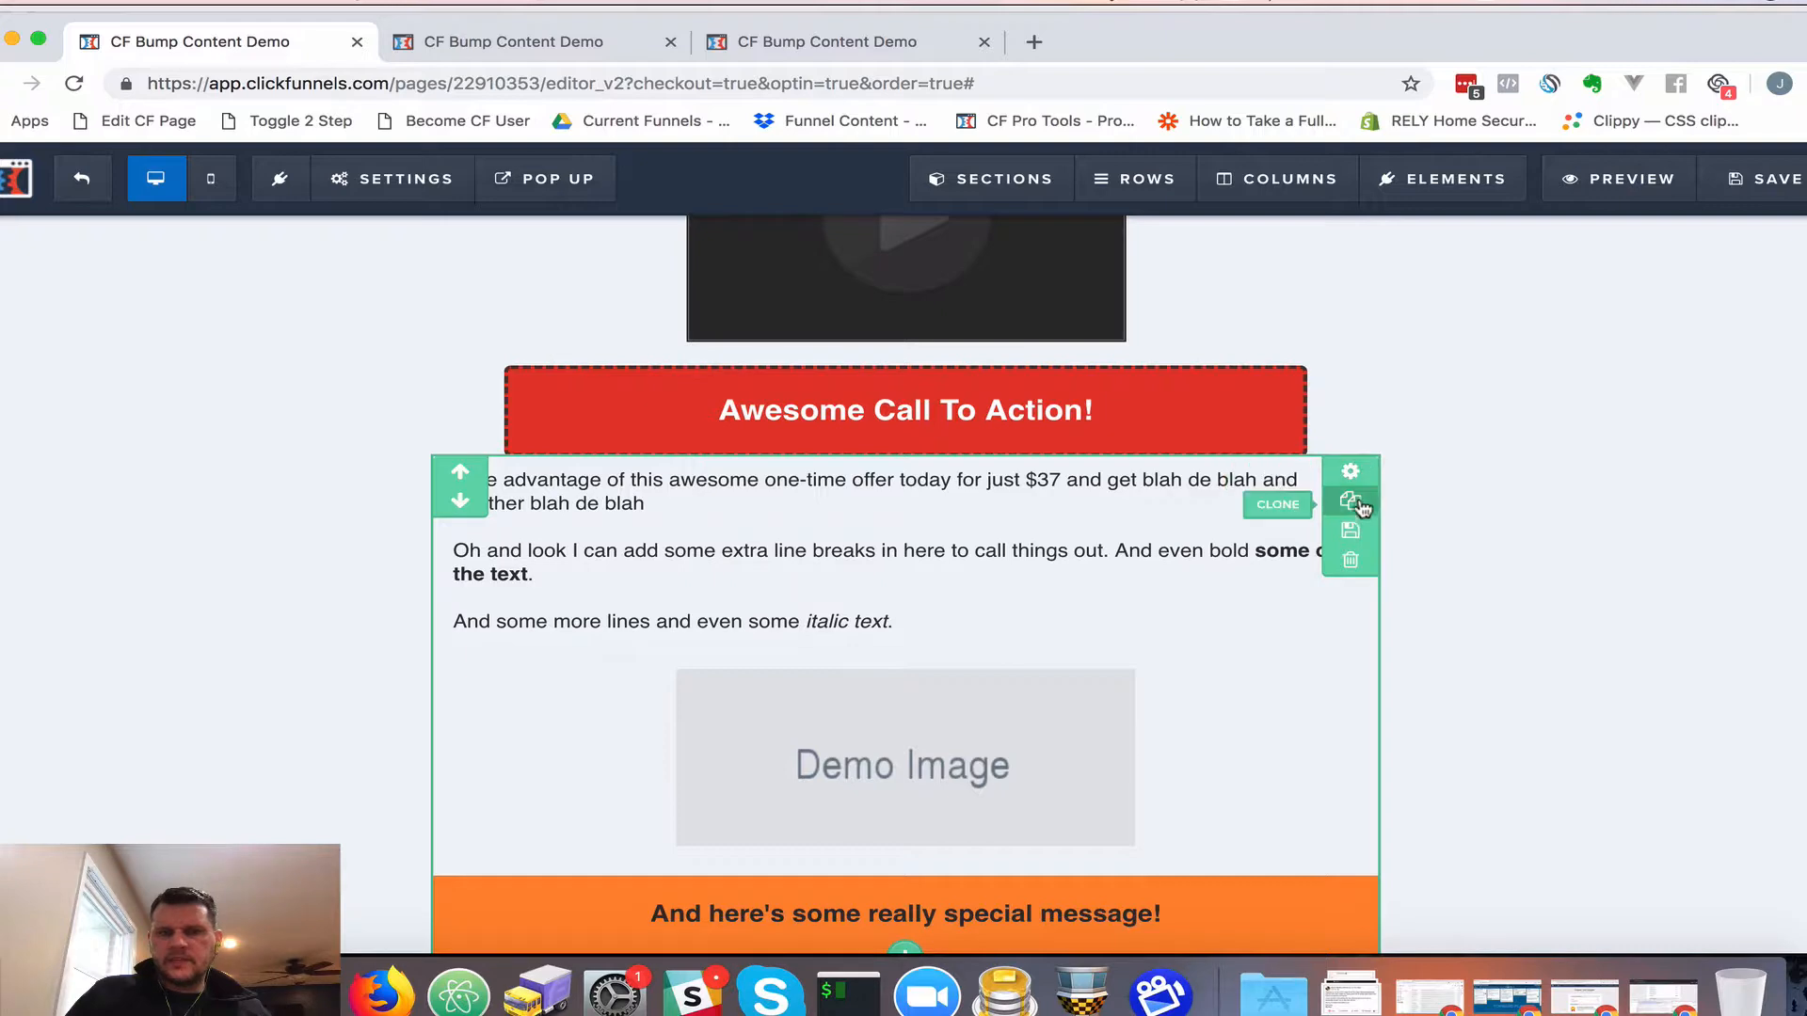
left_click(1350, 560)
key("Return")
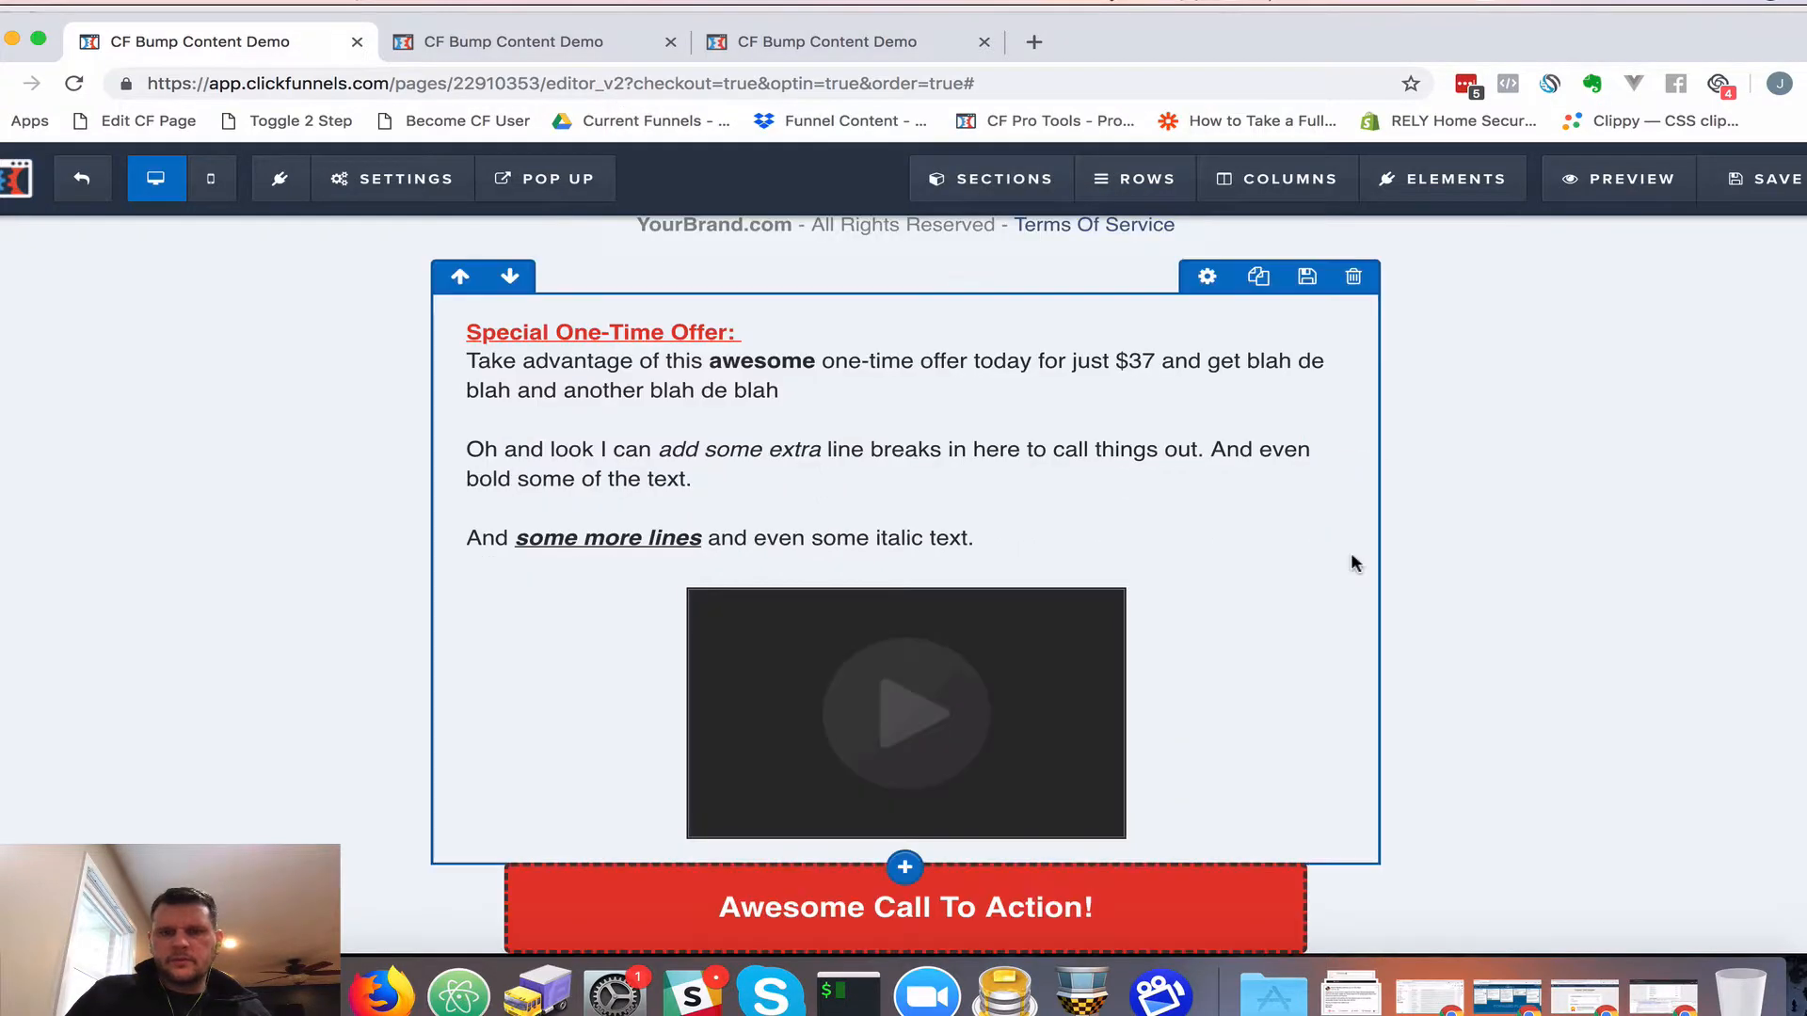
Save the order page
scroll(1256, 550, "down", 4)
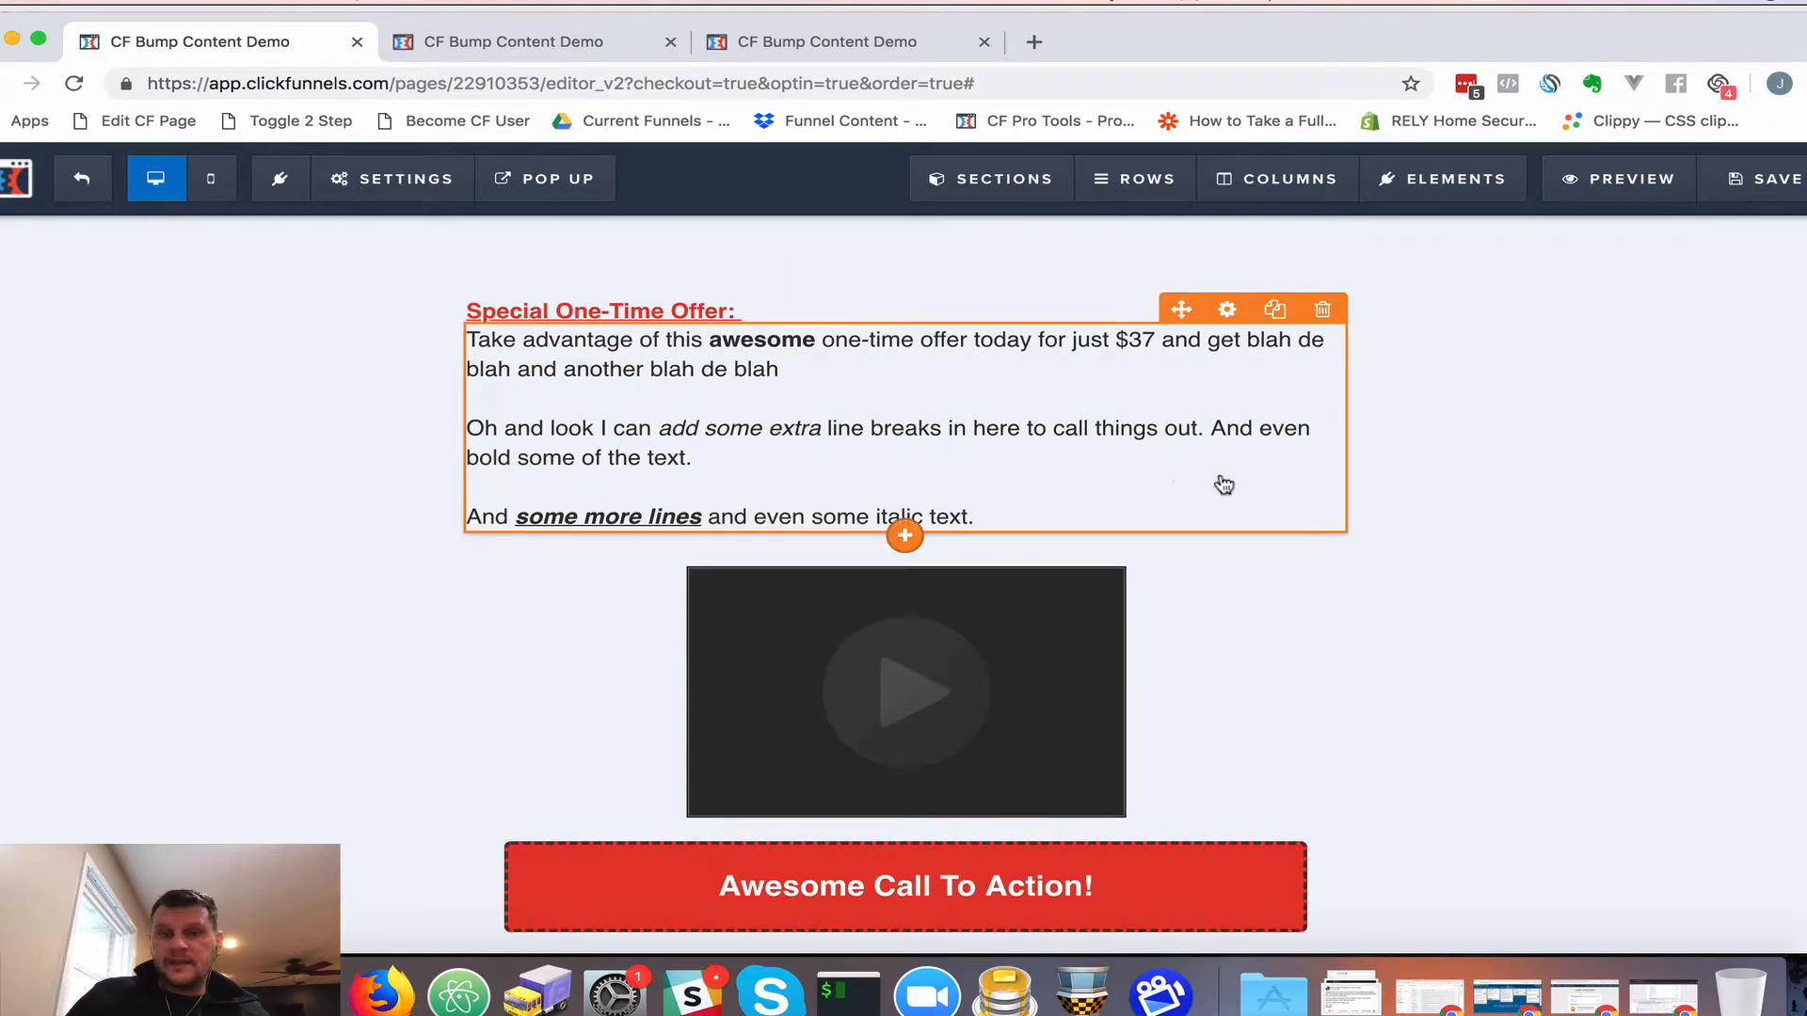
scroll(1225, 484, "up", 1)
left_click(1766, 189)
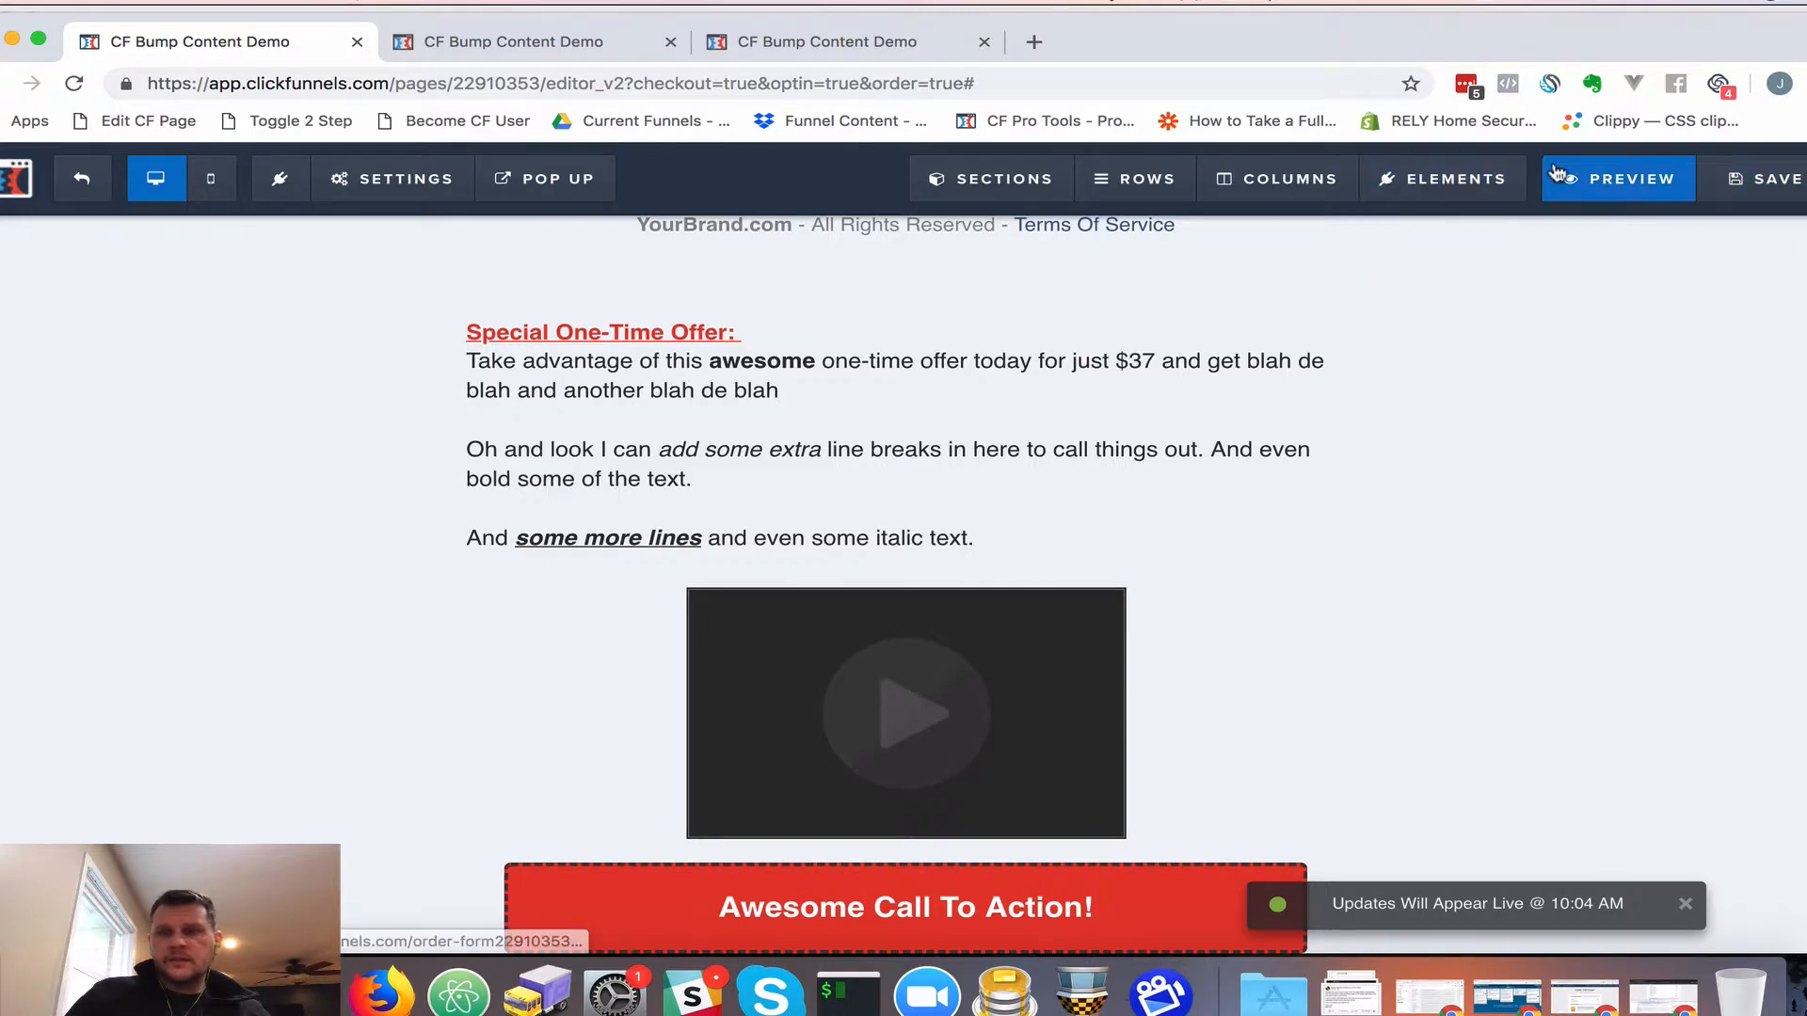
left_click(1602, 181)
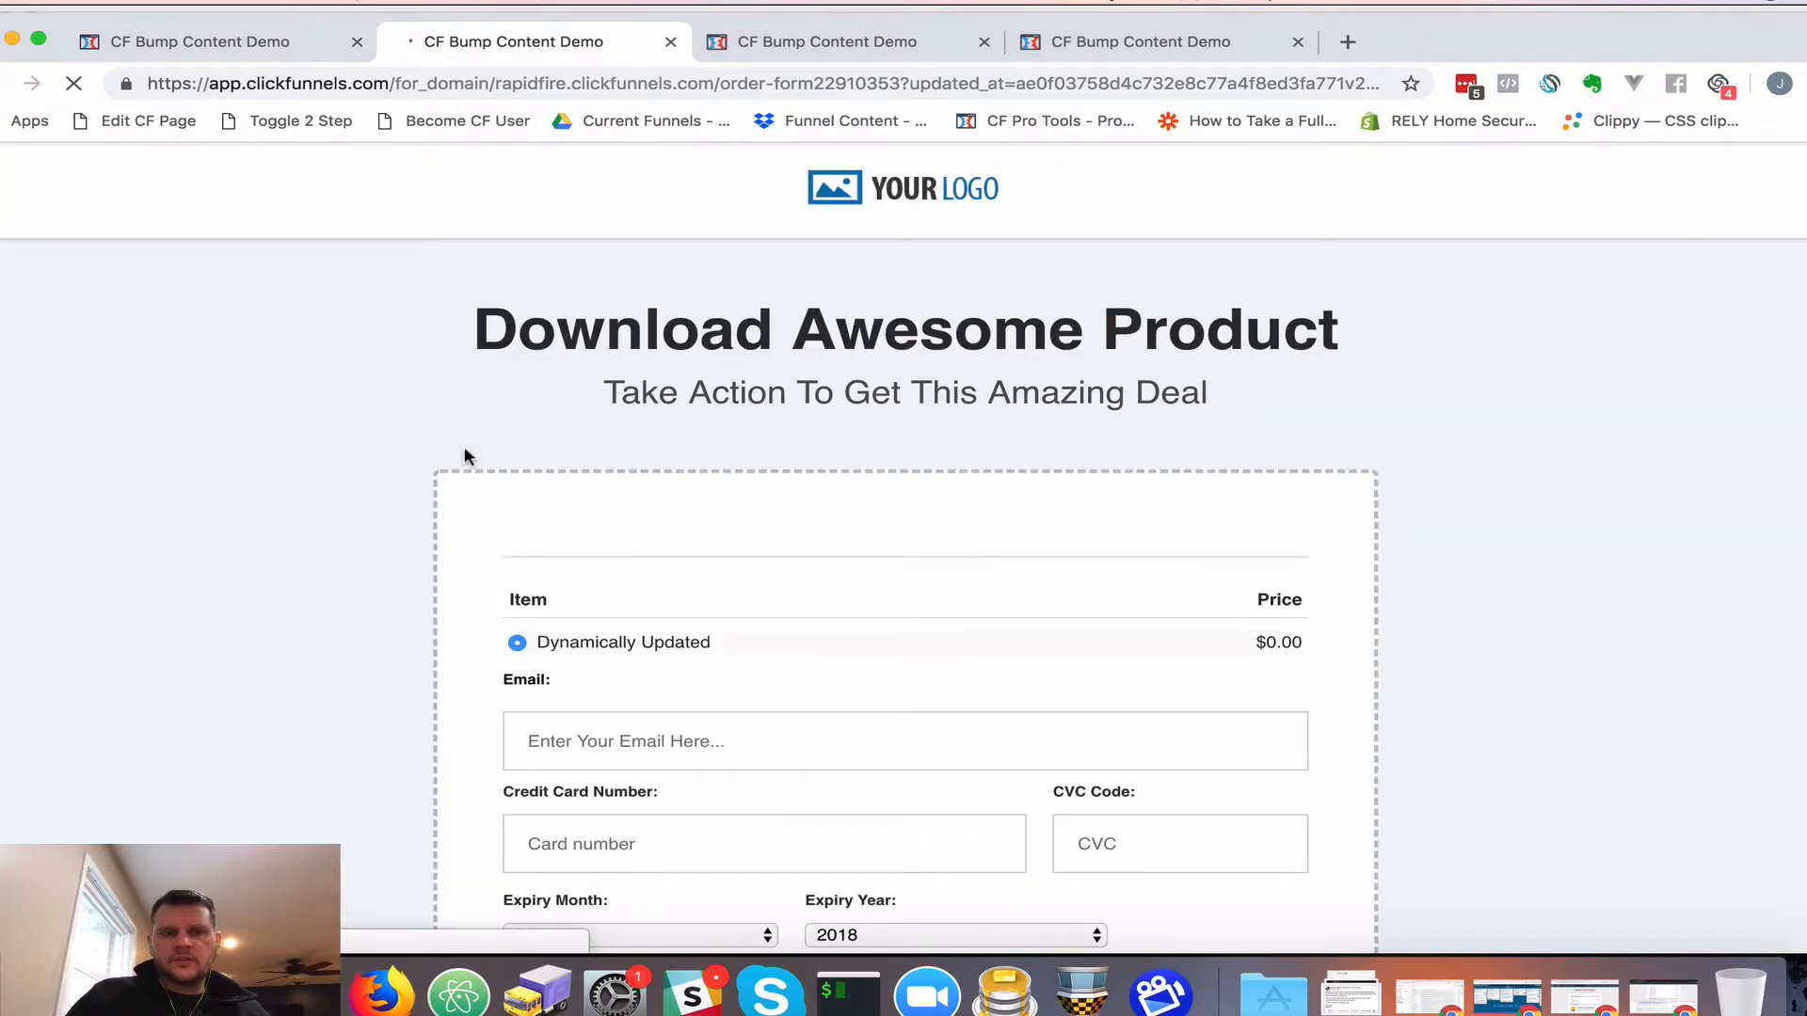
scroll(432, 530, "down", 4)
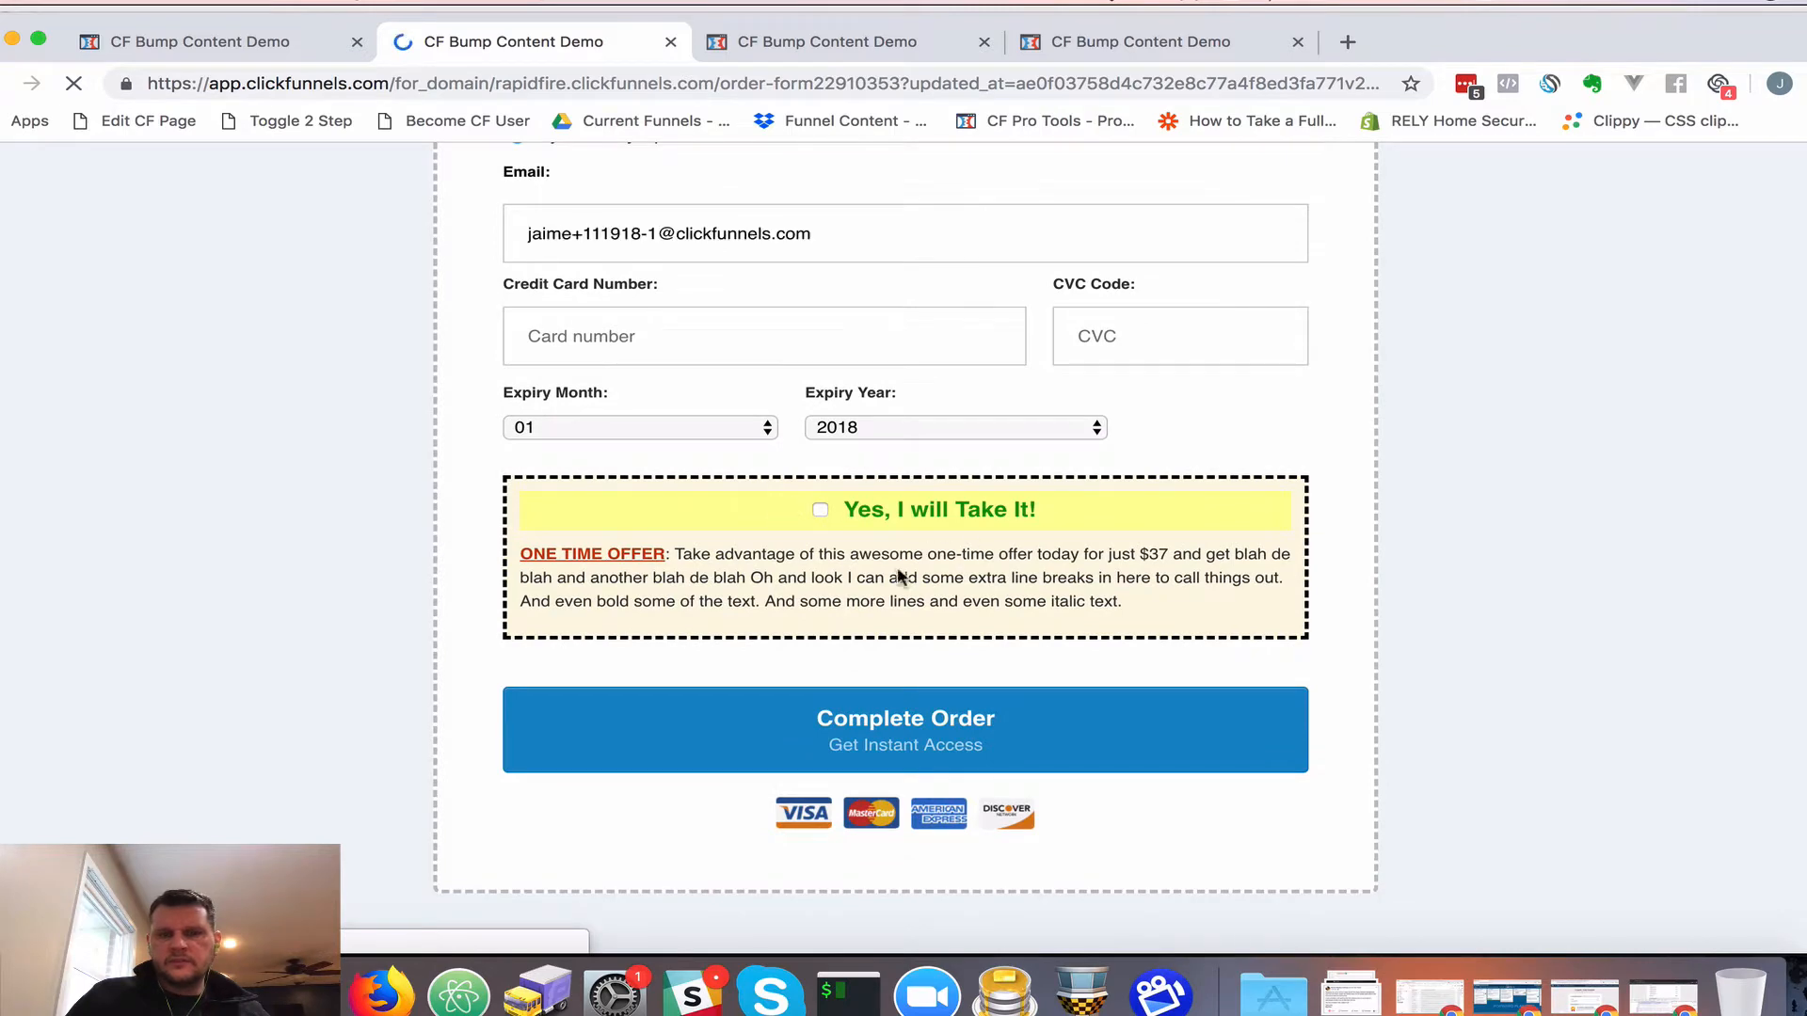
scroll(308, 616, "down", 10)
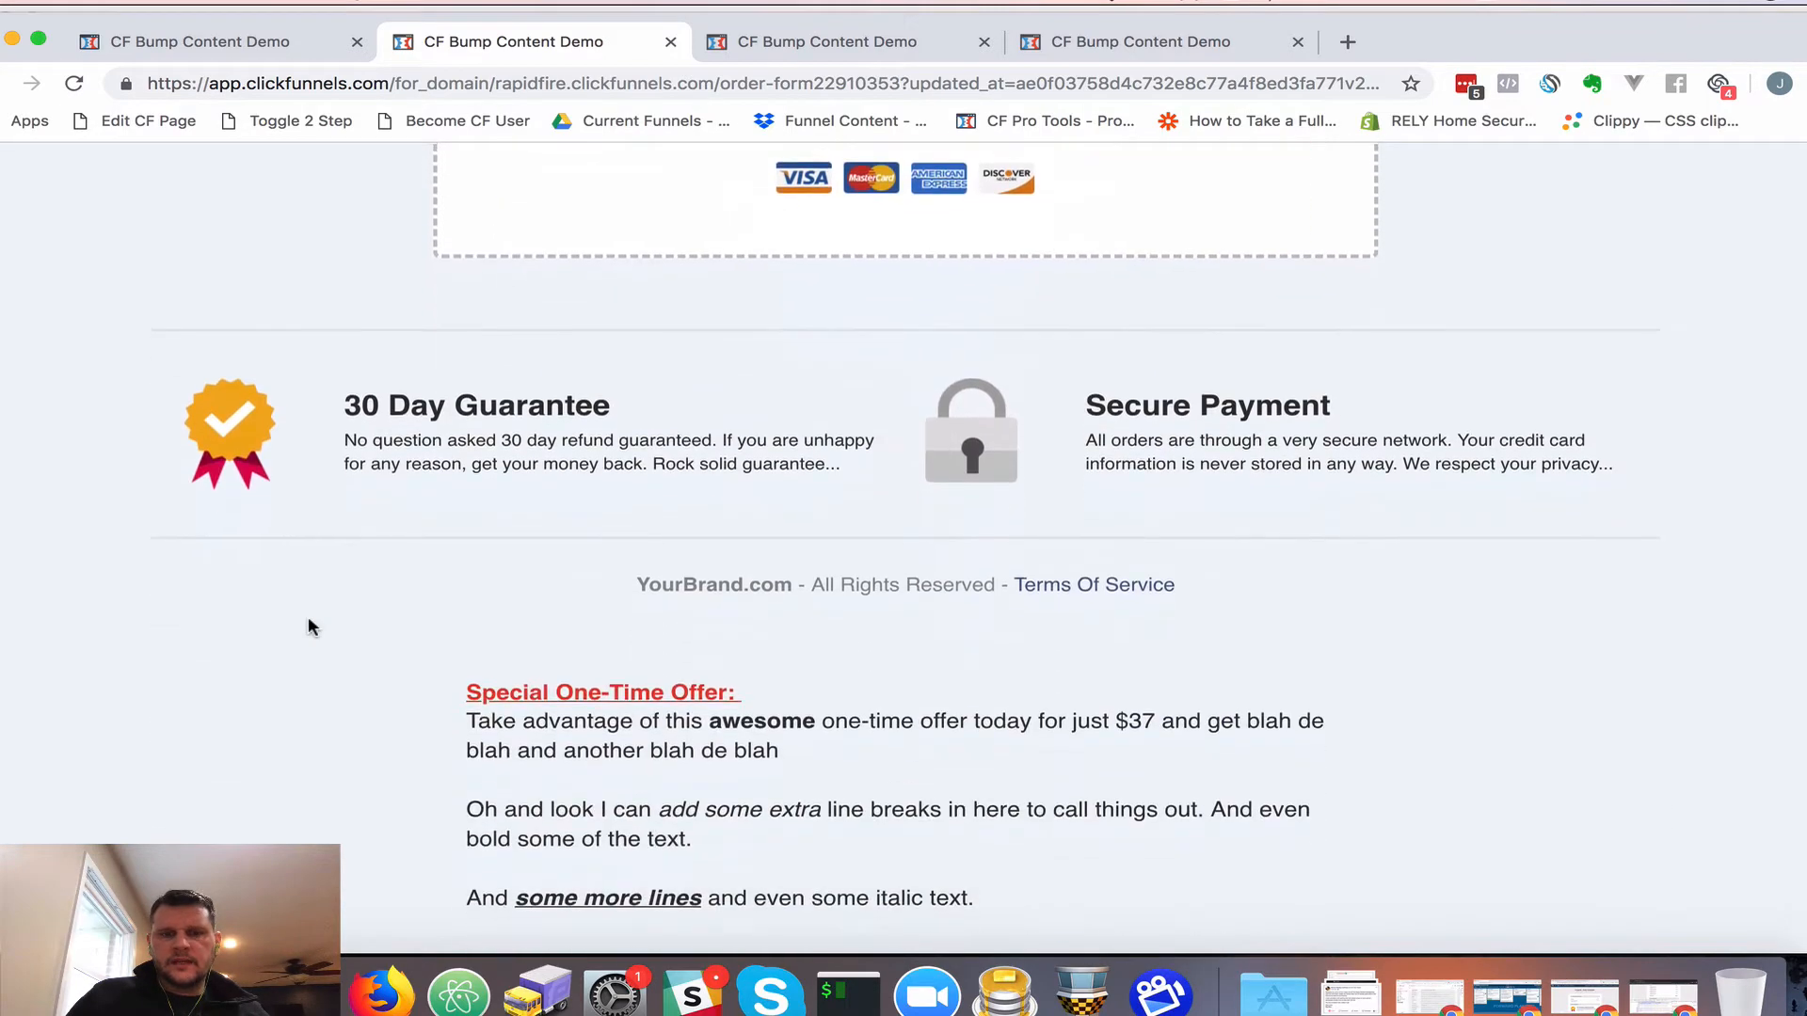
scroll(308, 626, "down", 1)
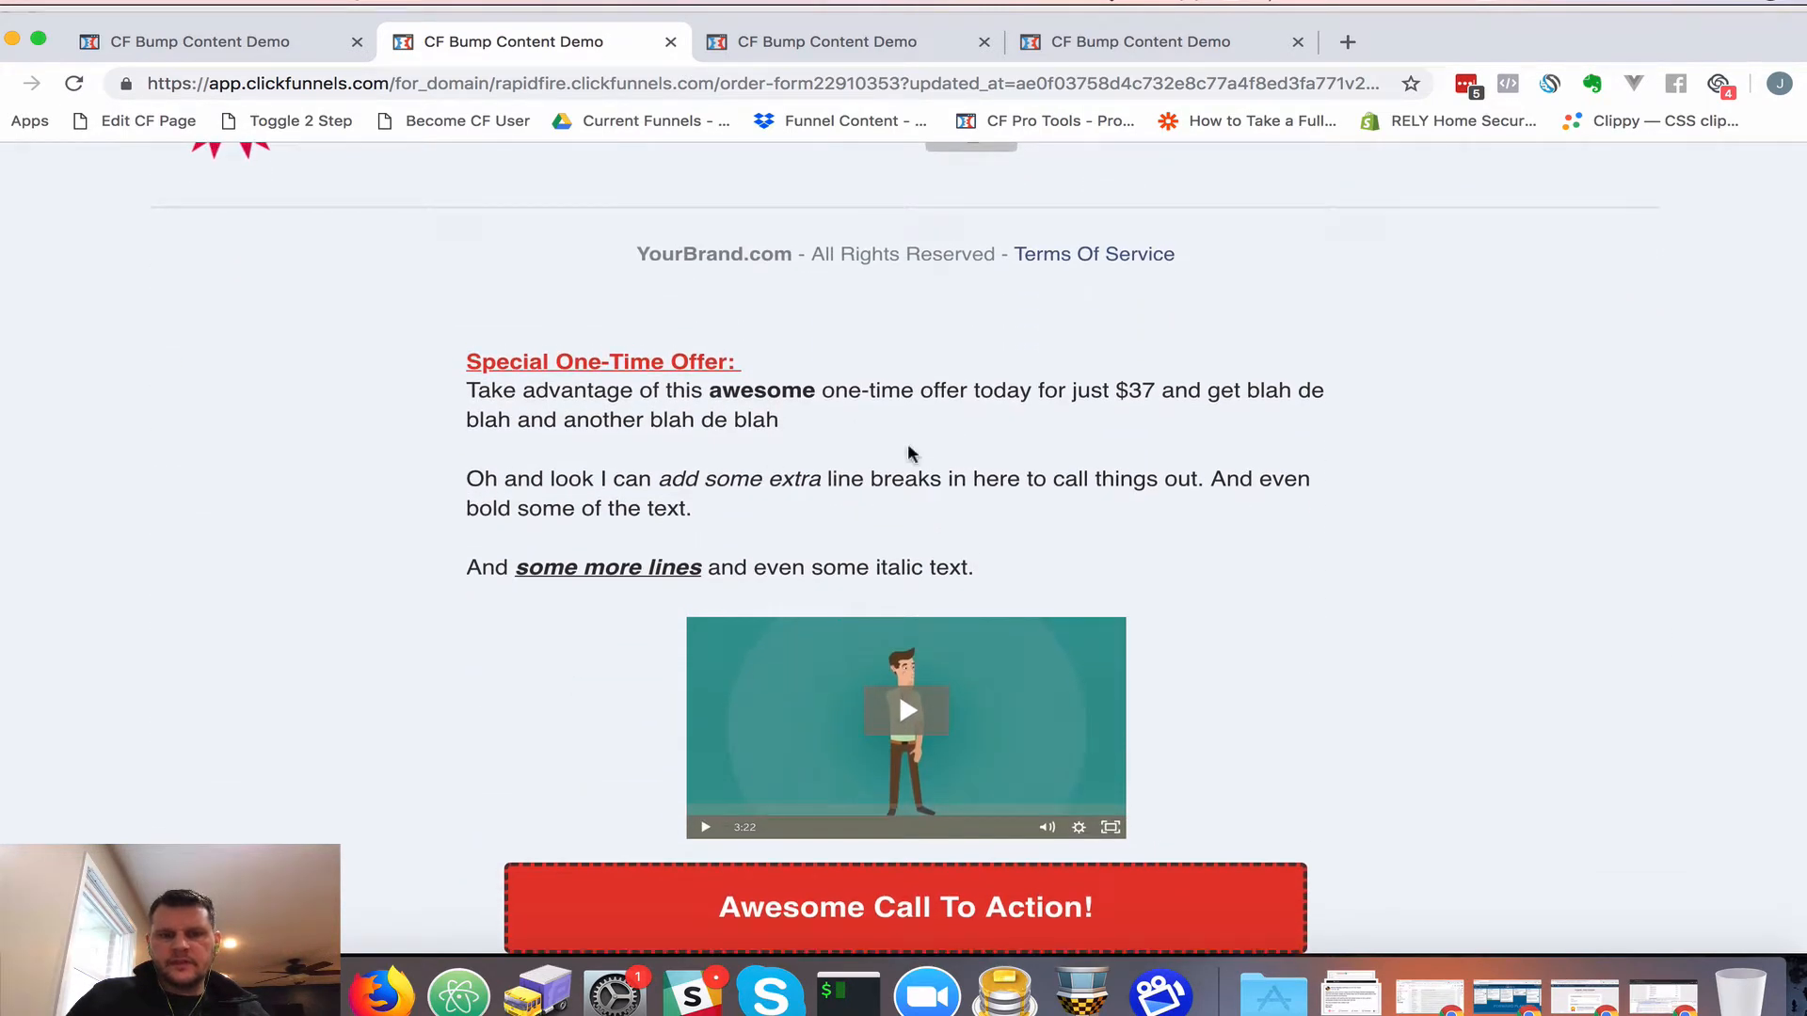
left_click(670, 42)
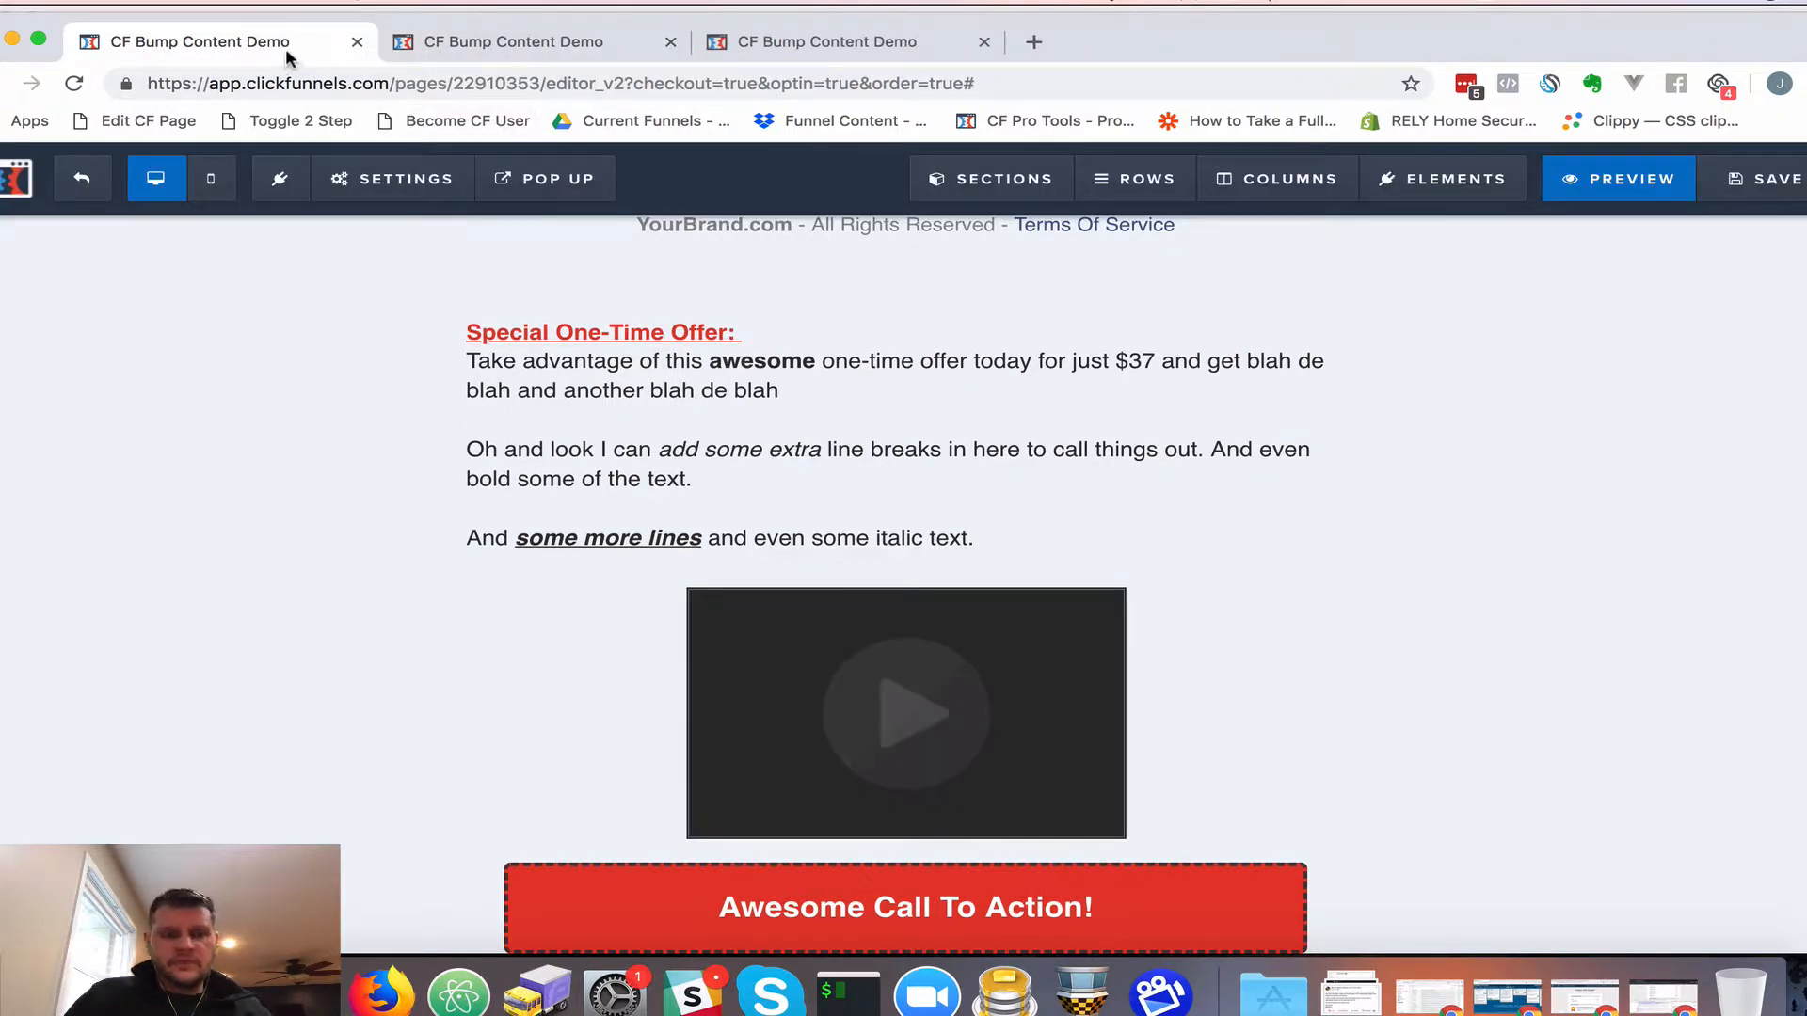
Copy the CF Bump Content script from the code editor into the page's tracking code
key("super+Tab")
key("super+Tab")
key("super+Tab")
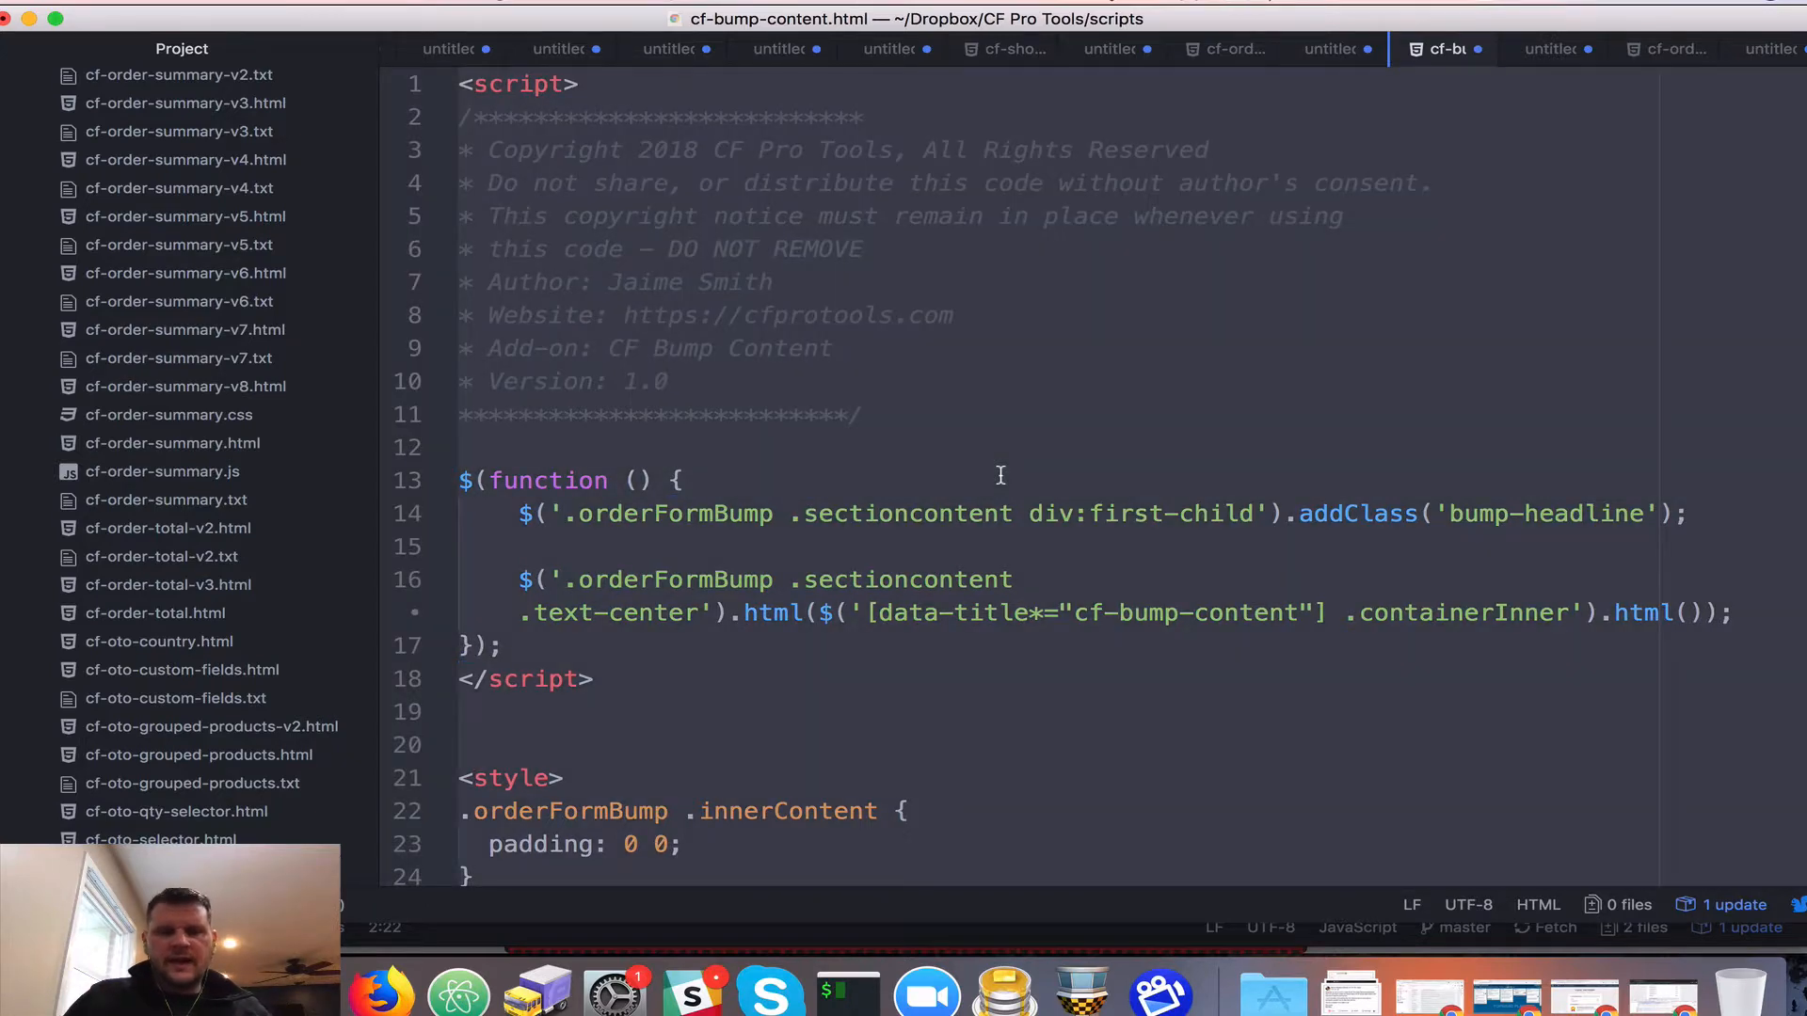
key("super+Tab")
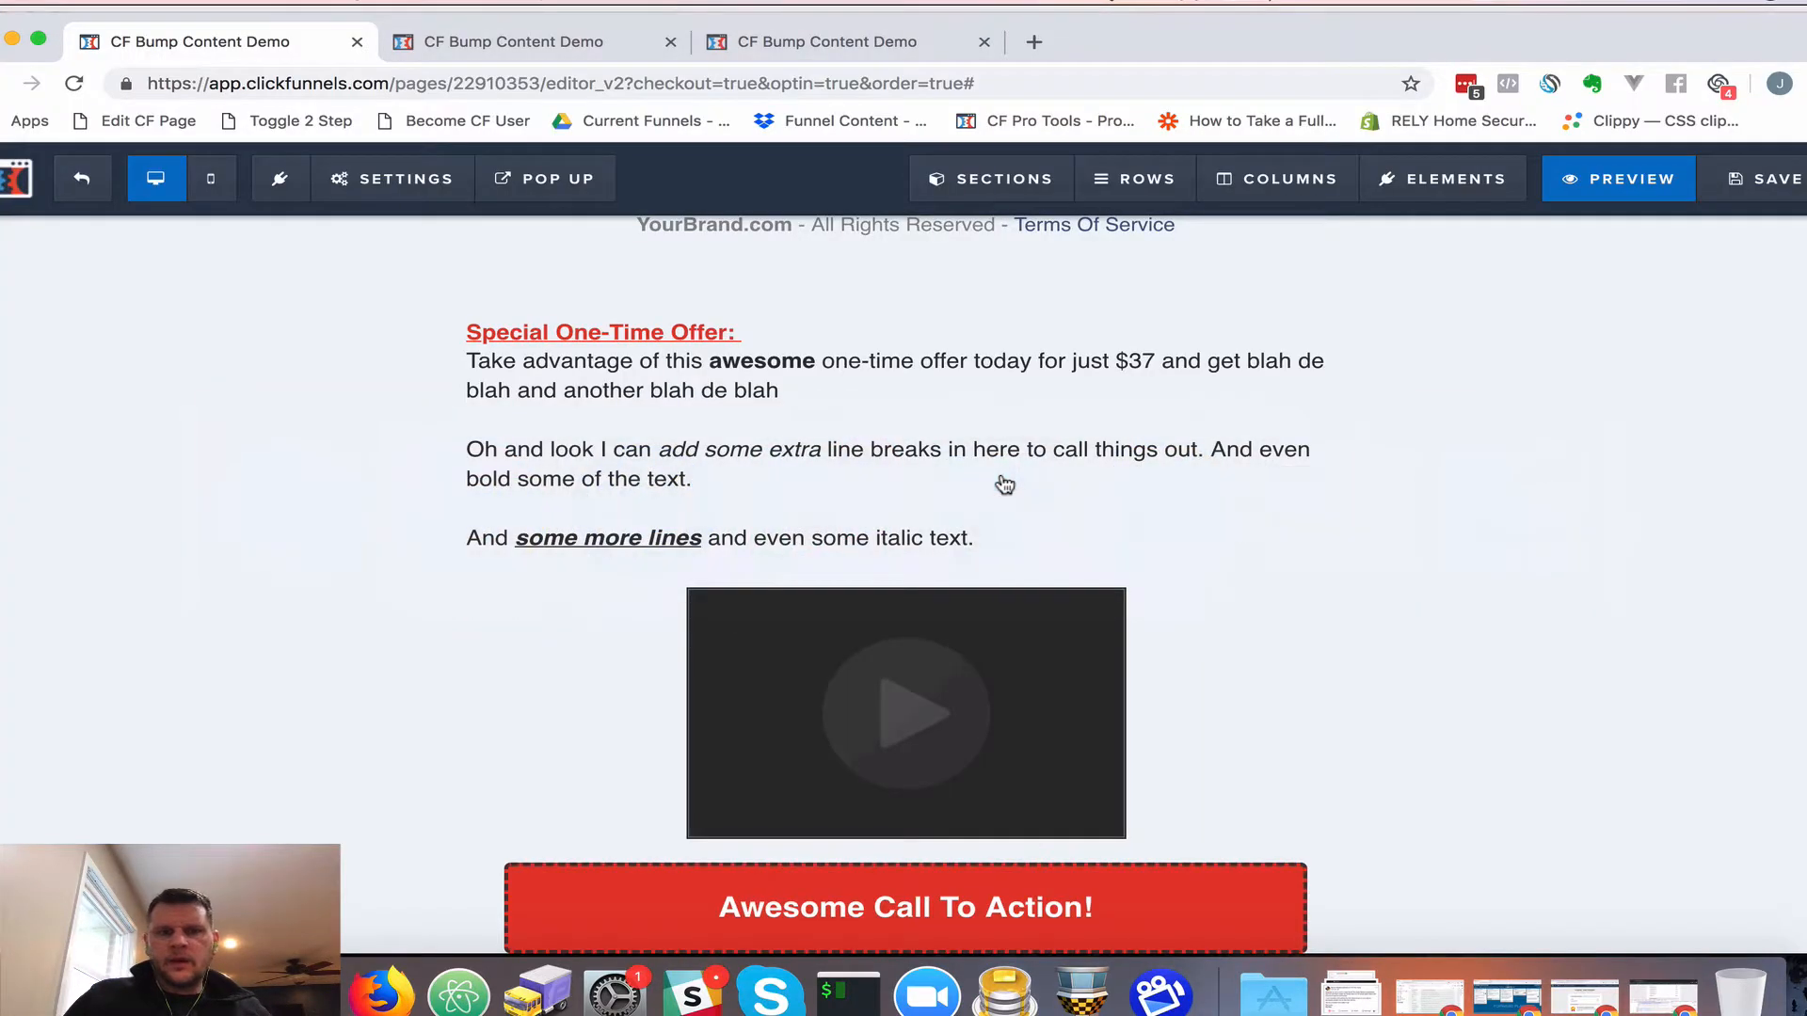
mouse_move(393, 187)
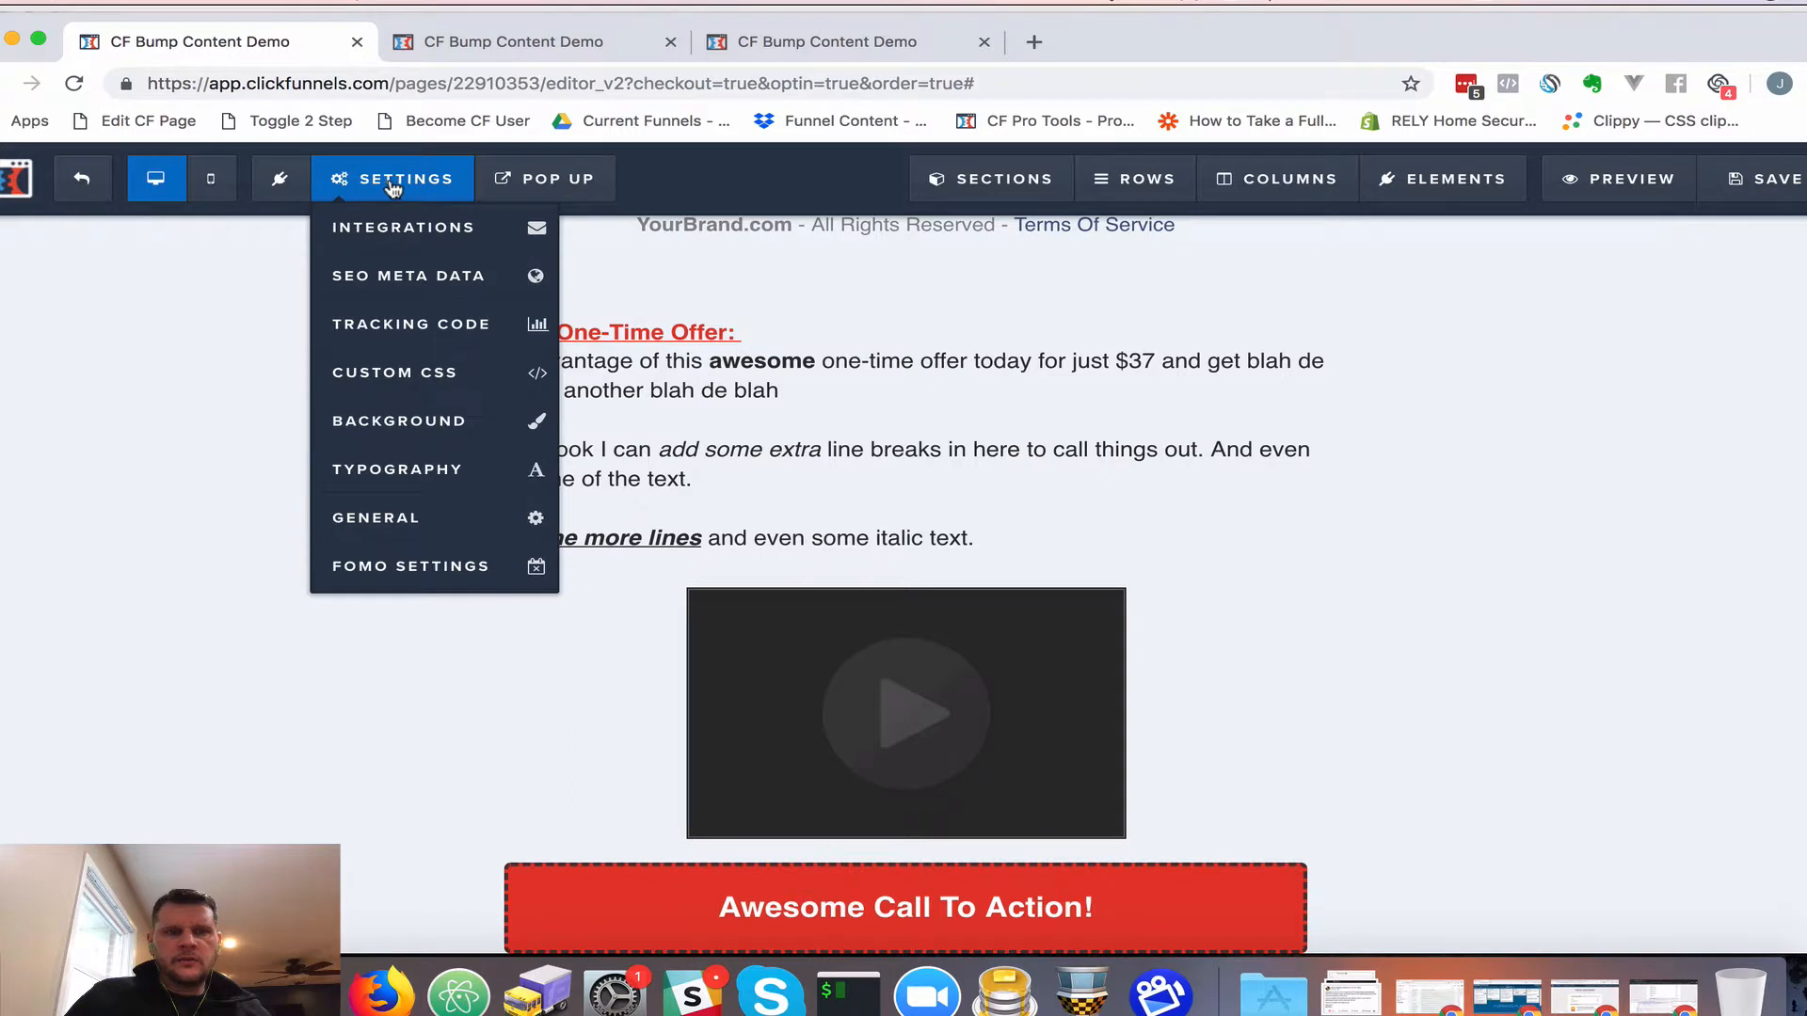
left_click(411, 328)
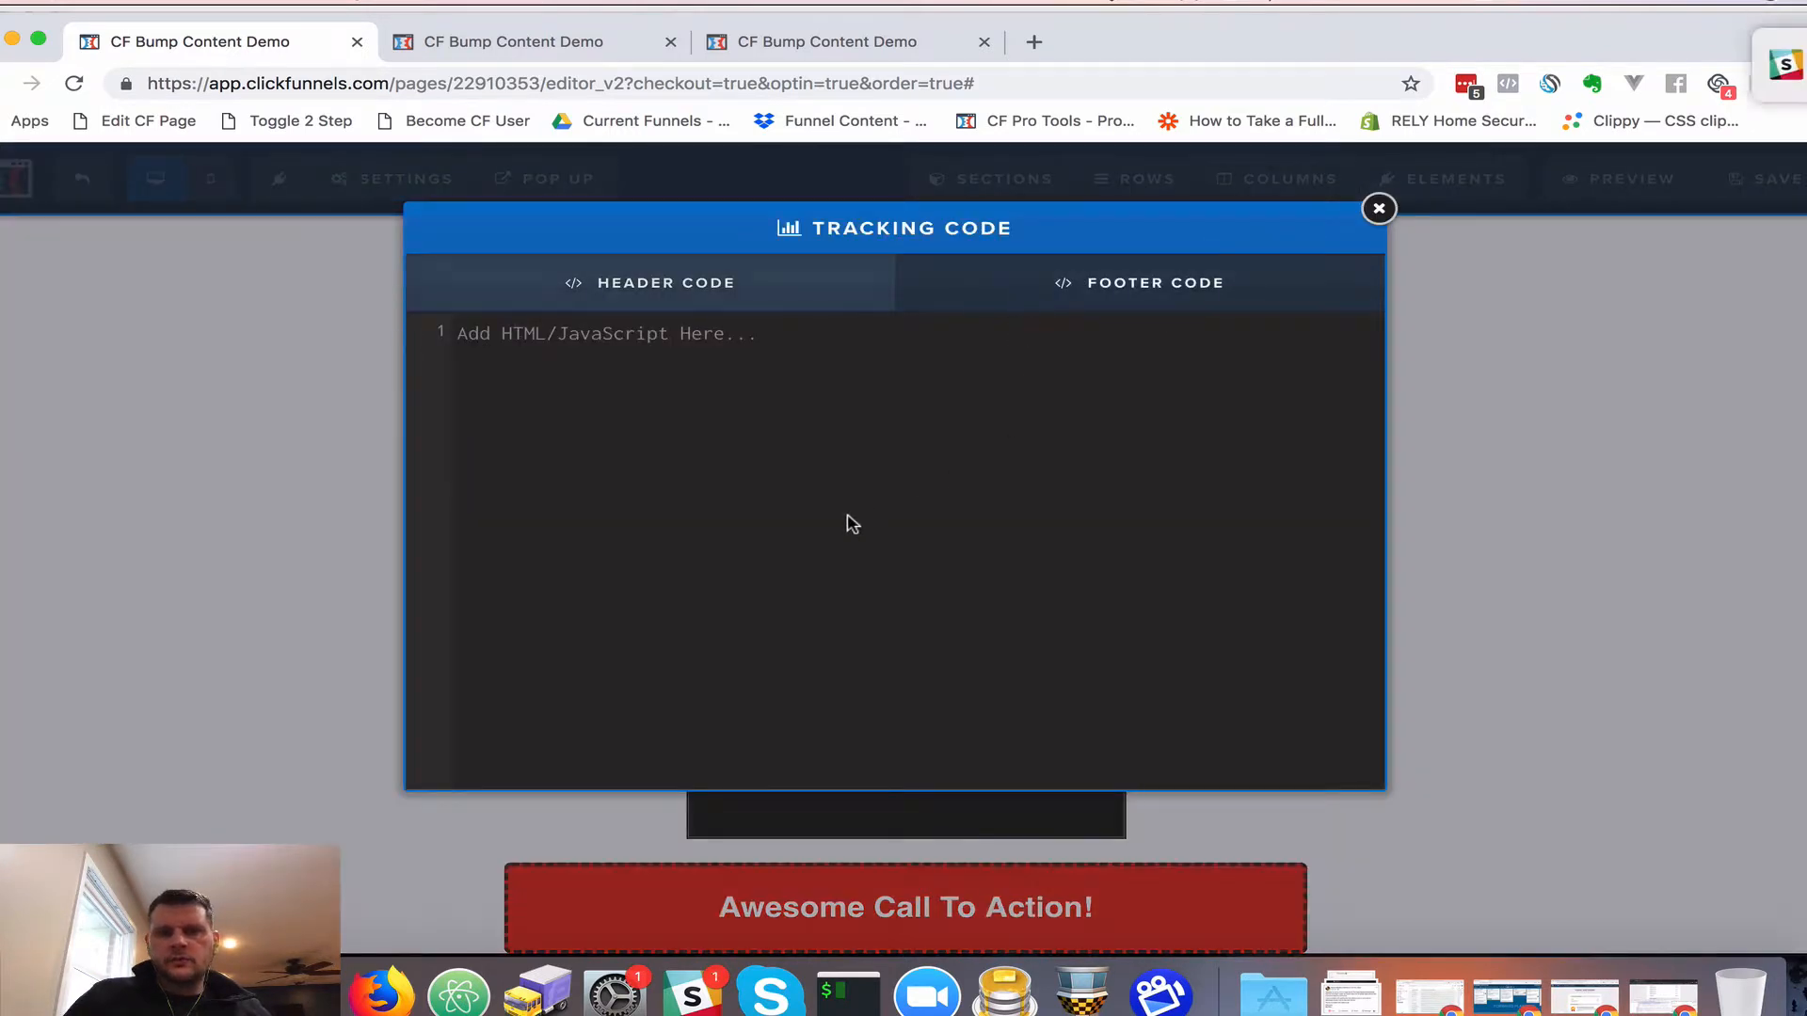
left_click(852, 524)
key("super+v")
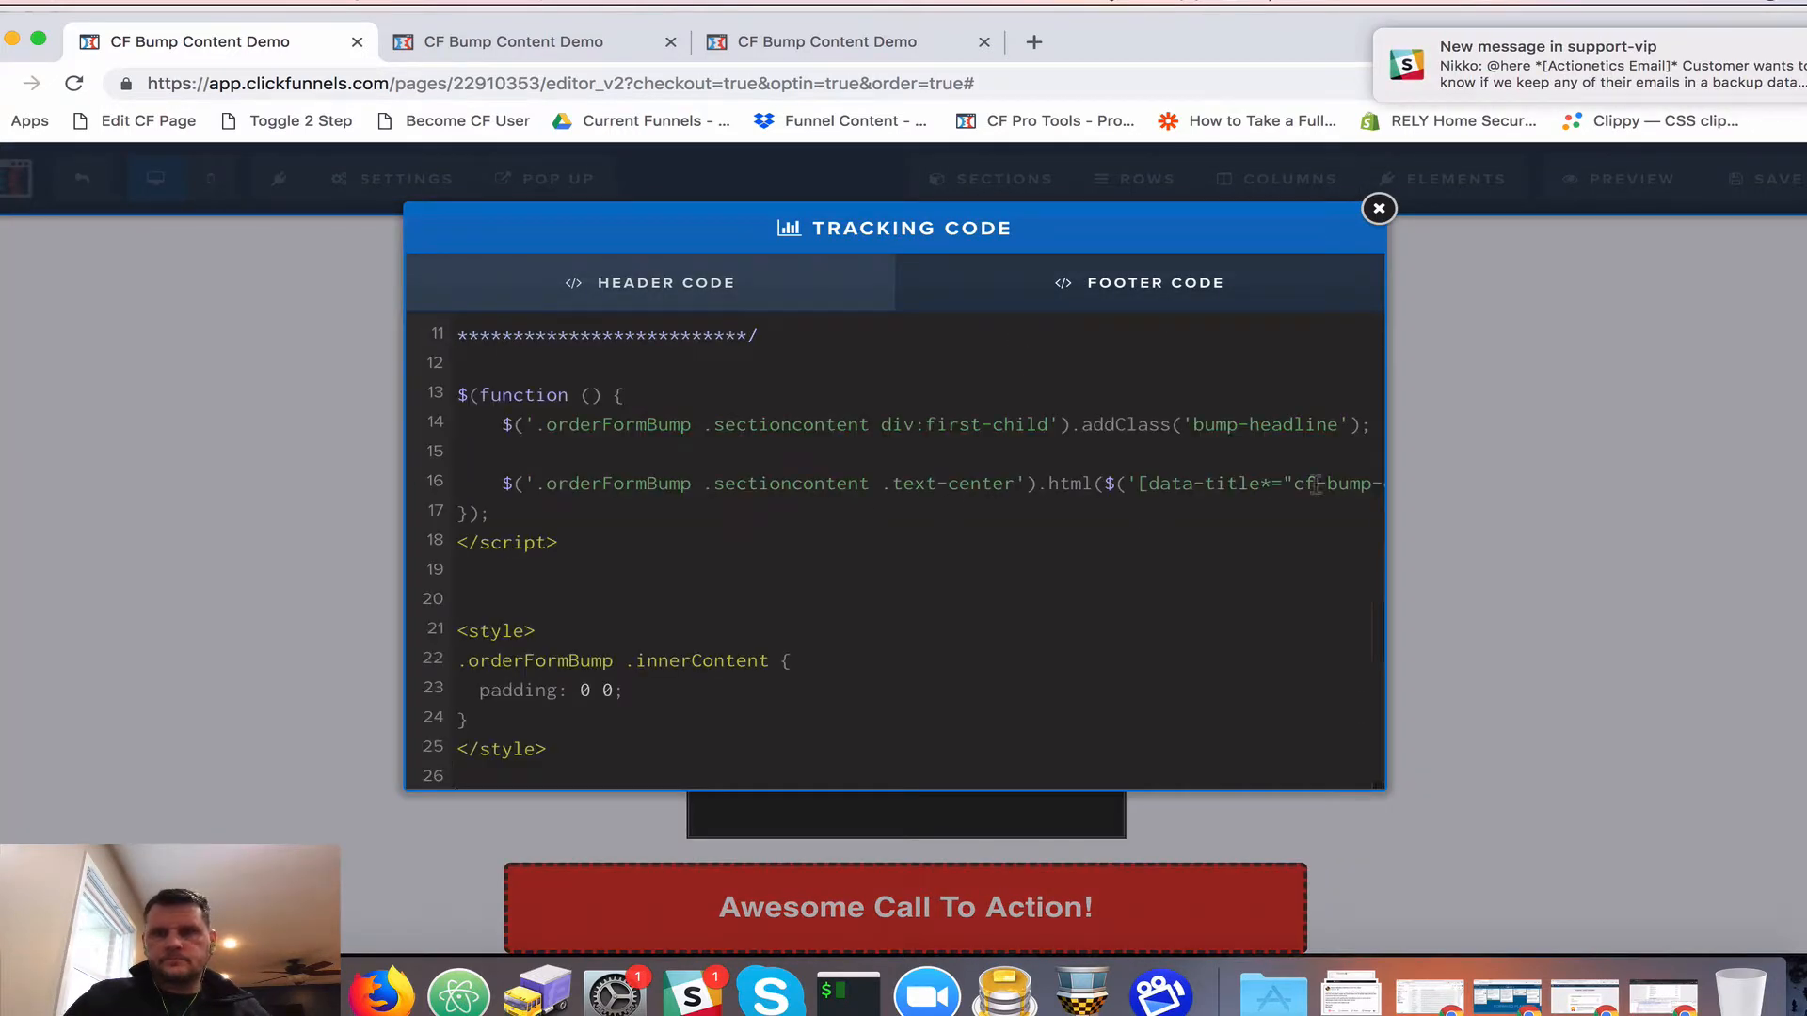
mouse_move(1554, 35)
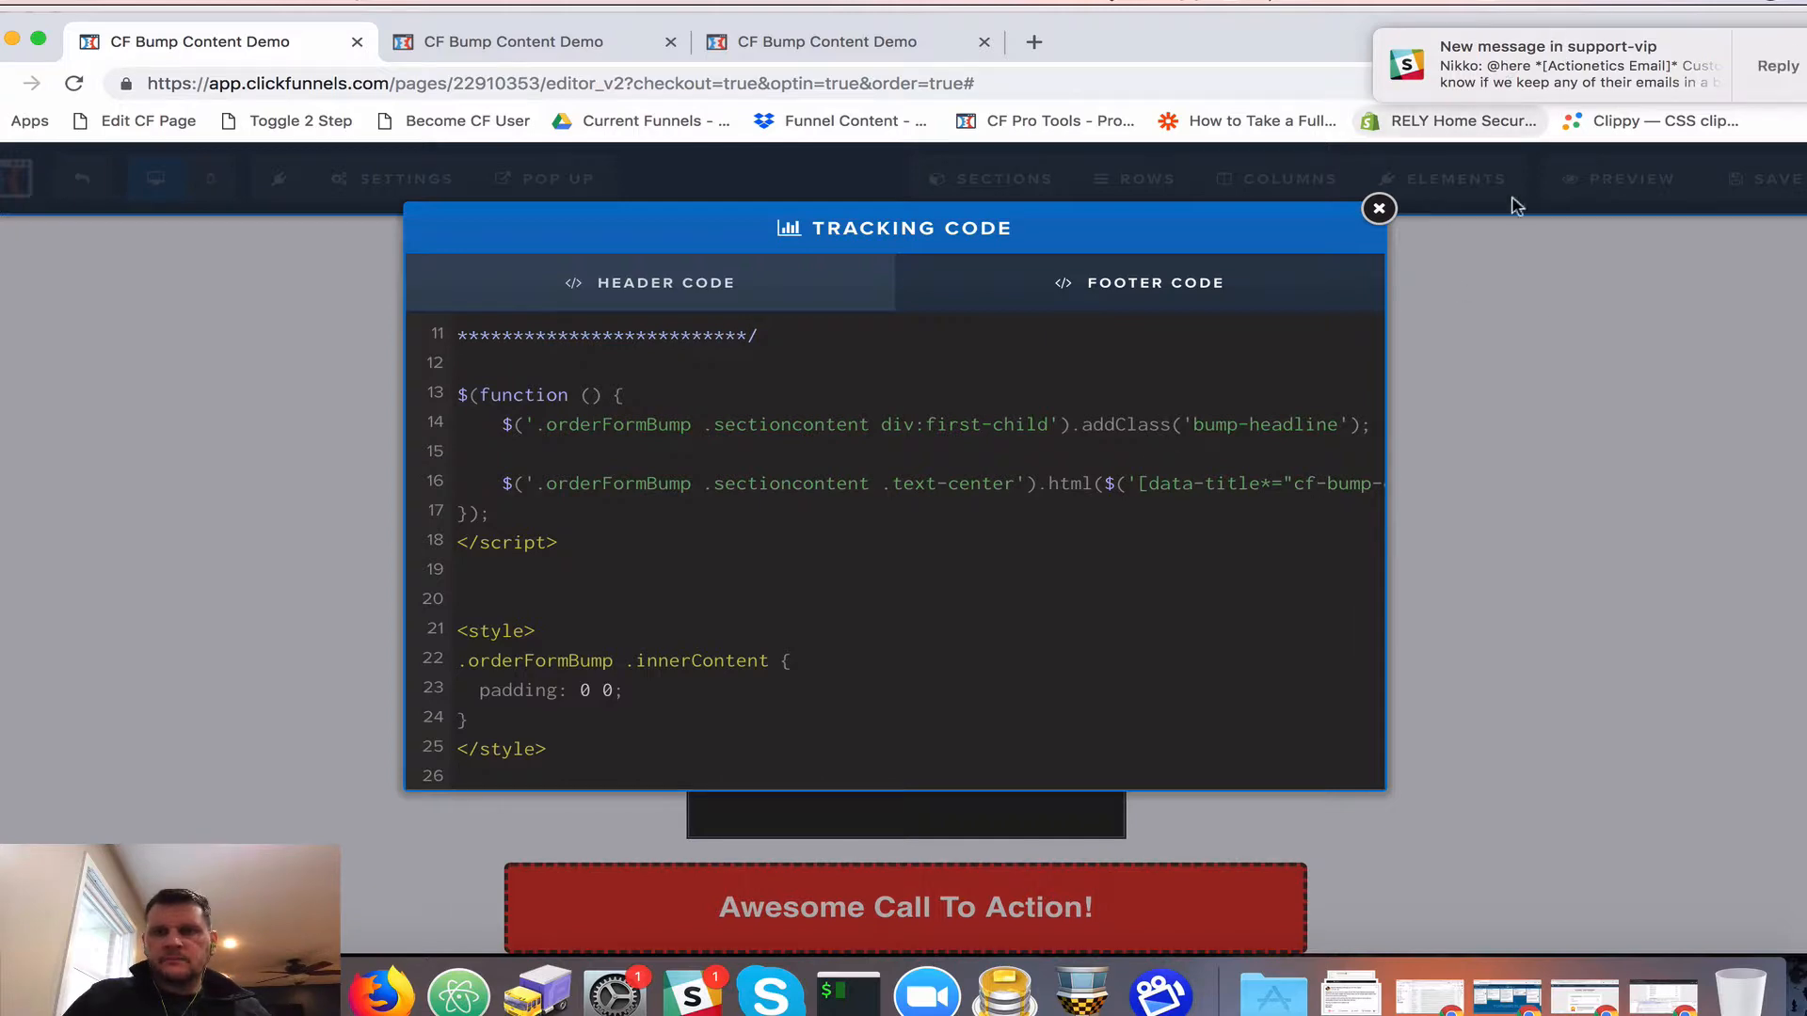
left_click(1538, 292)
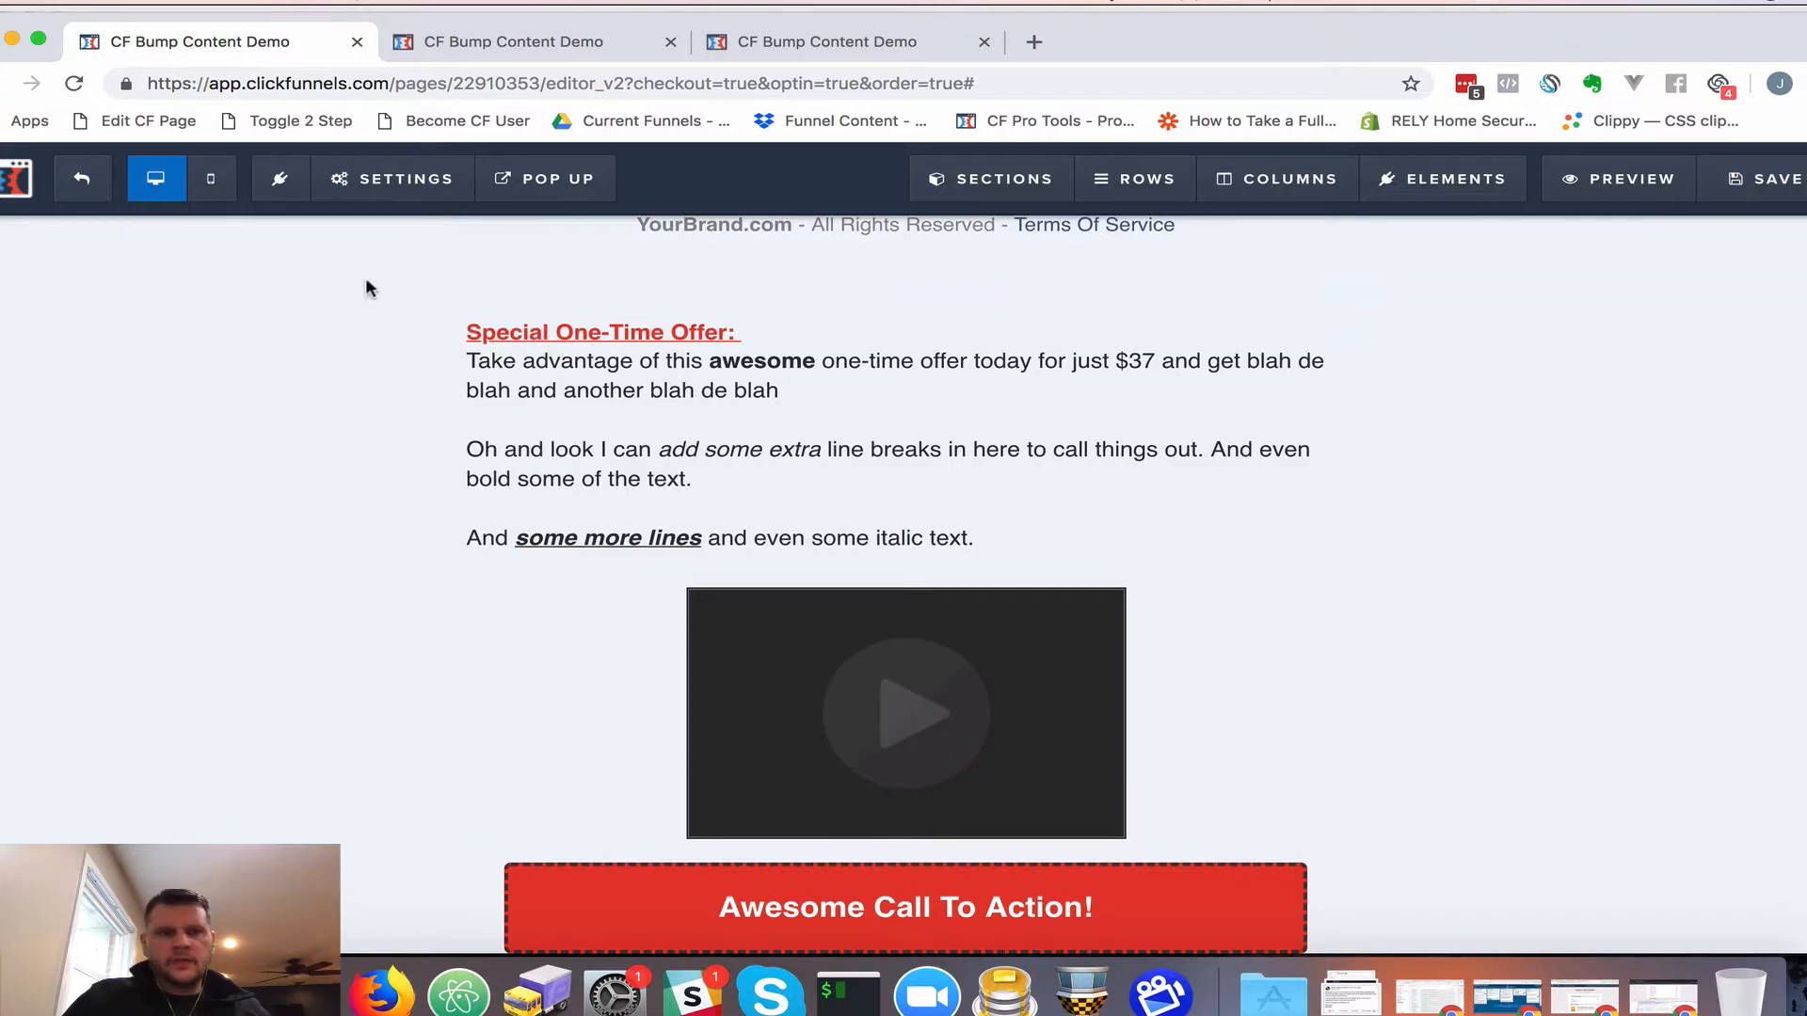
Confirm the script sits in the Footer Code, save the page and preview the order form
left_click(393, 179)
left_click(436, 326)
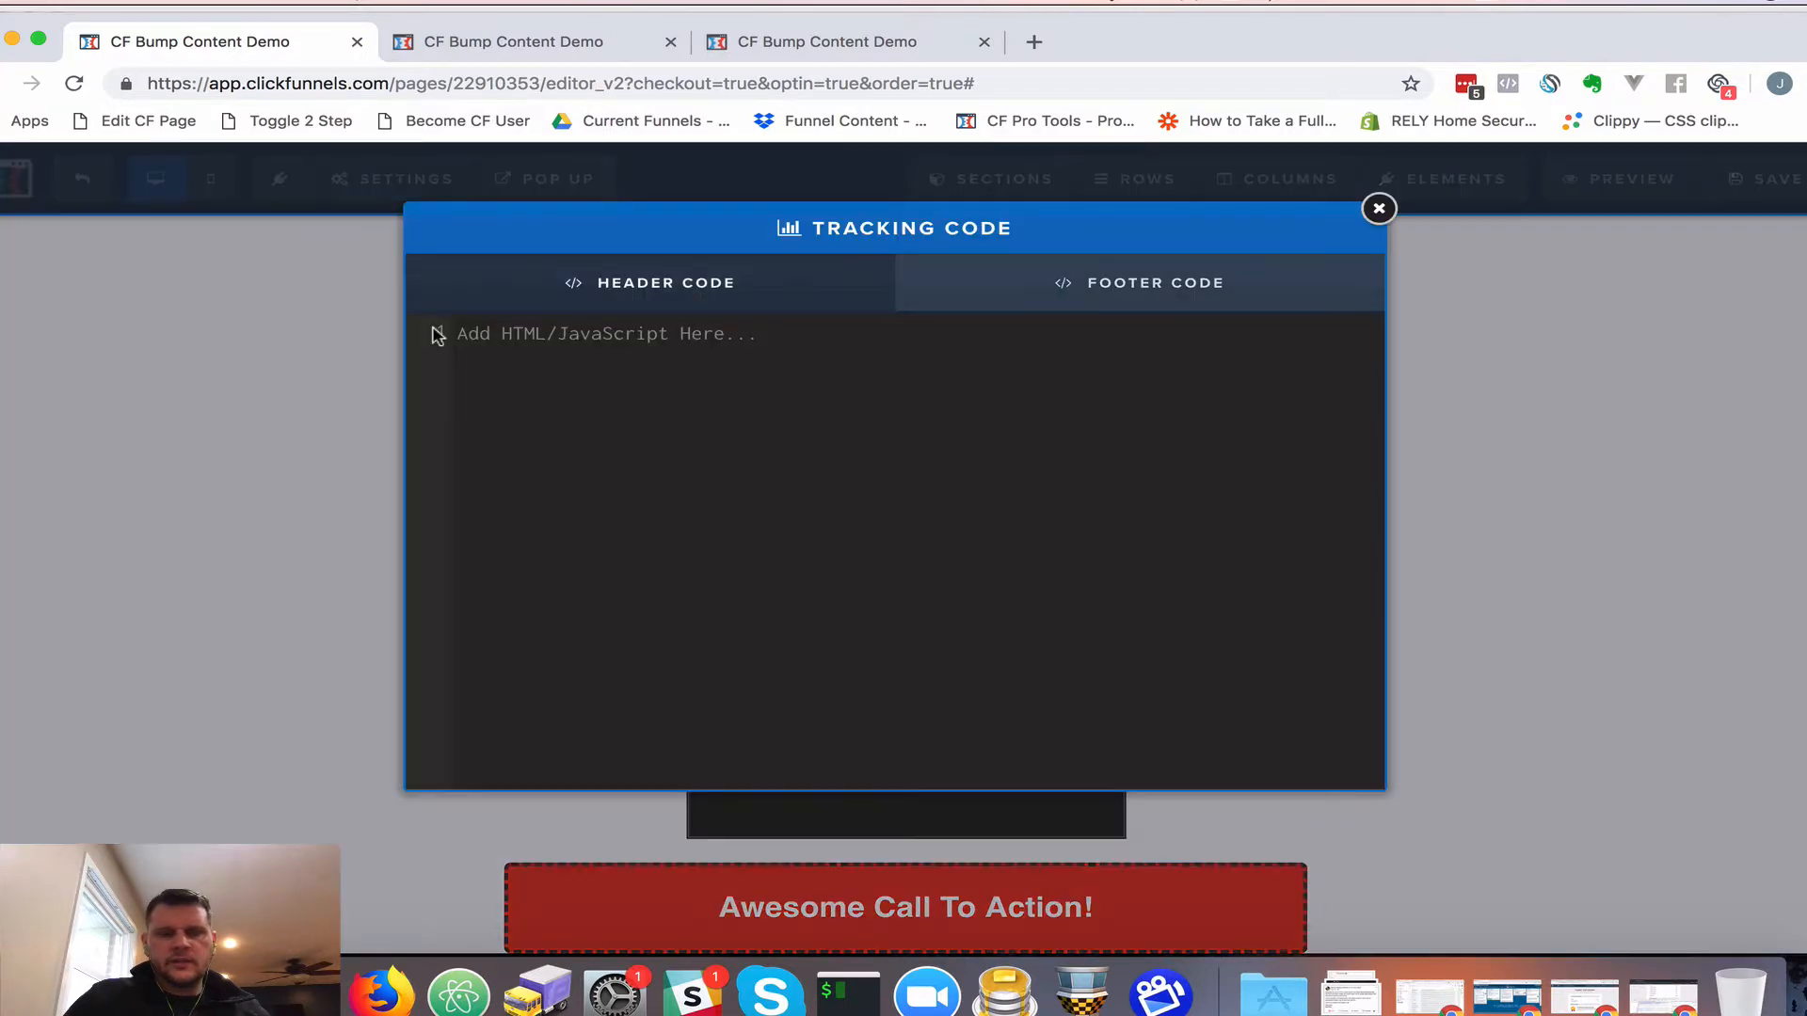
left_click(1117, 281)
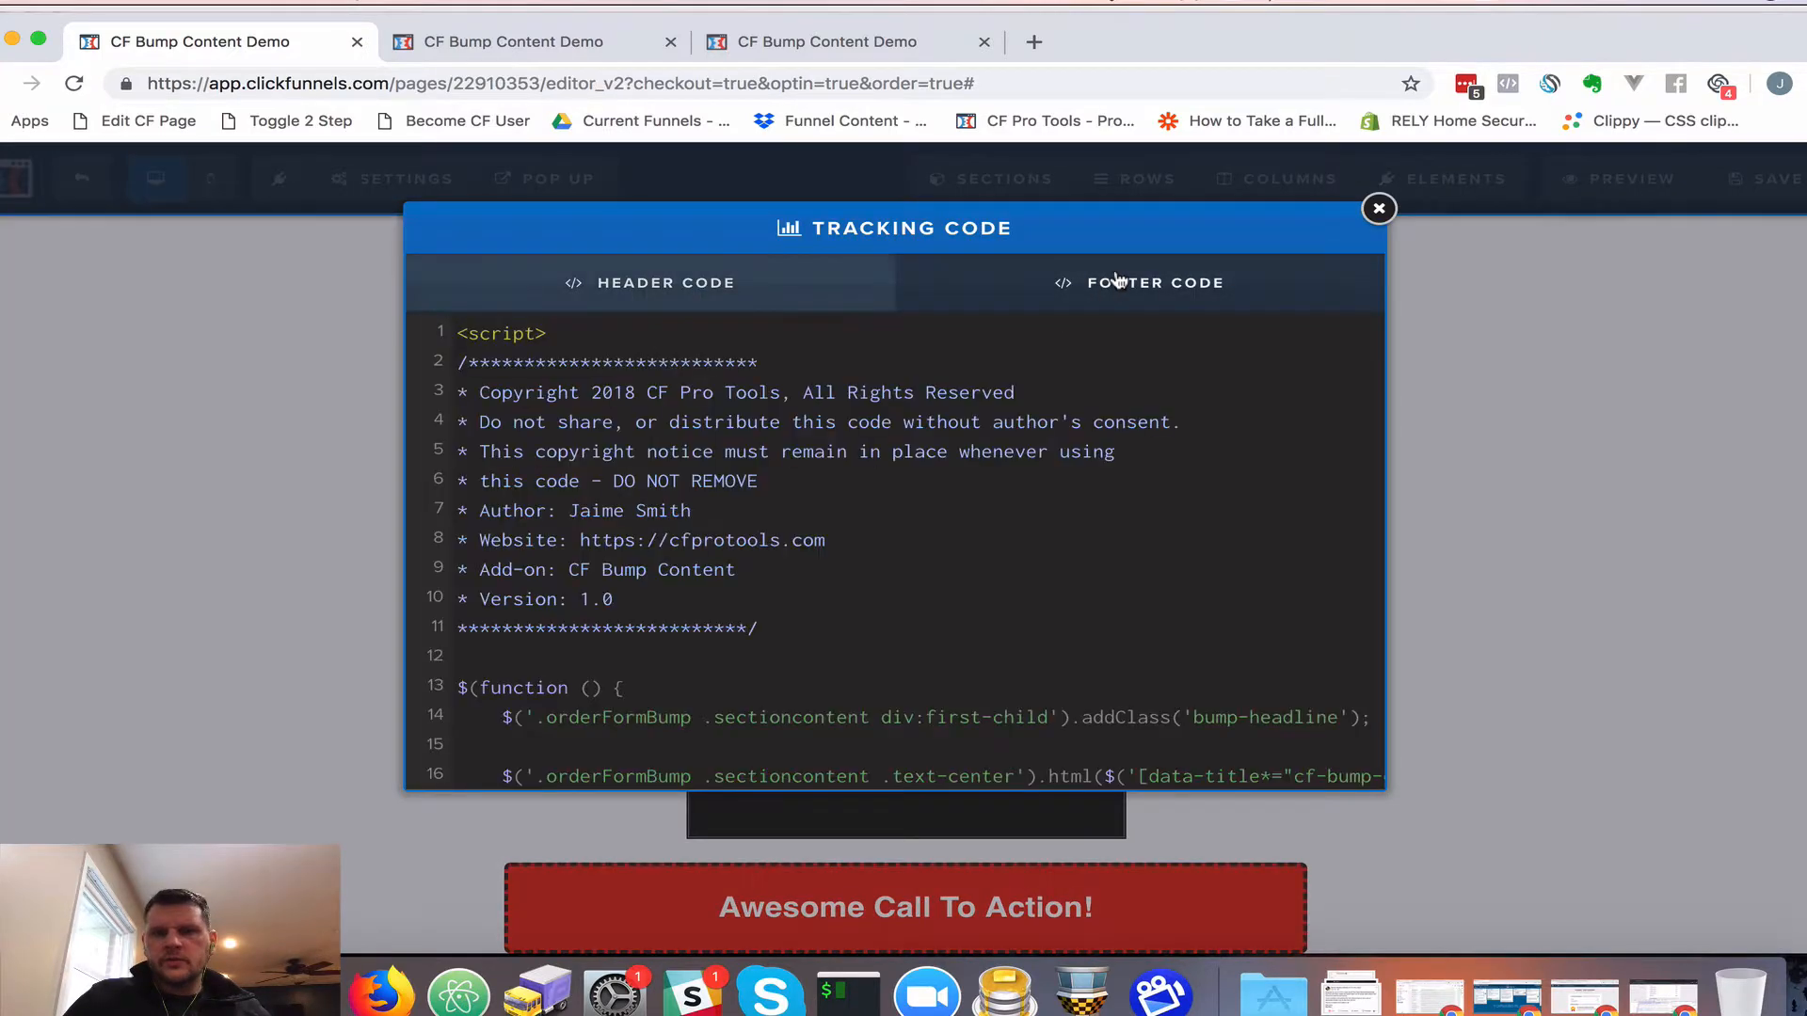
left_click(1587, 345)
left_click(1769, 182)
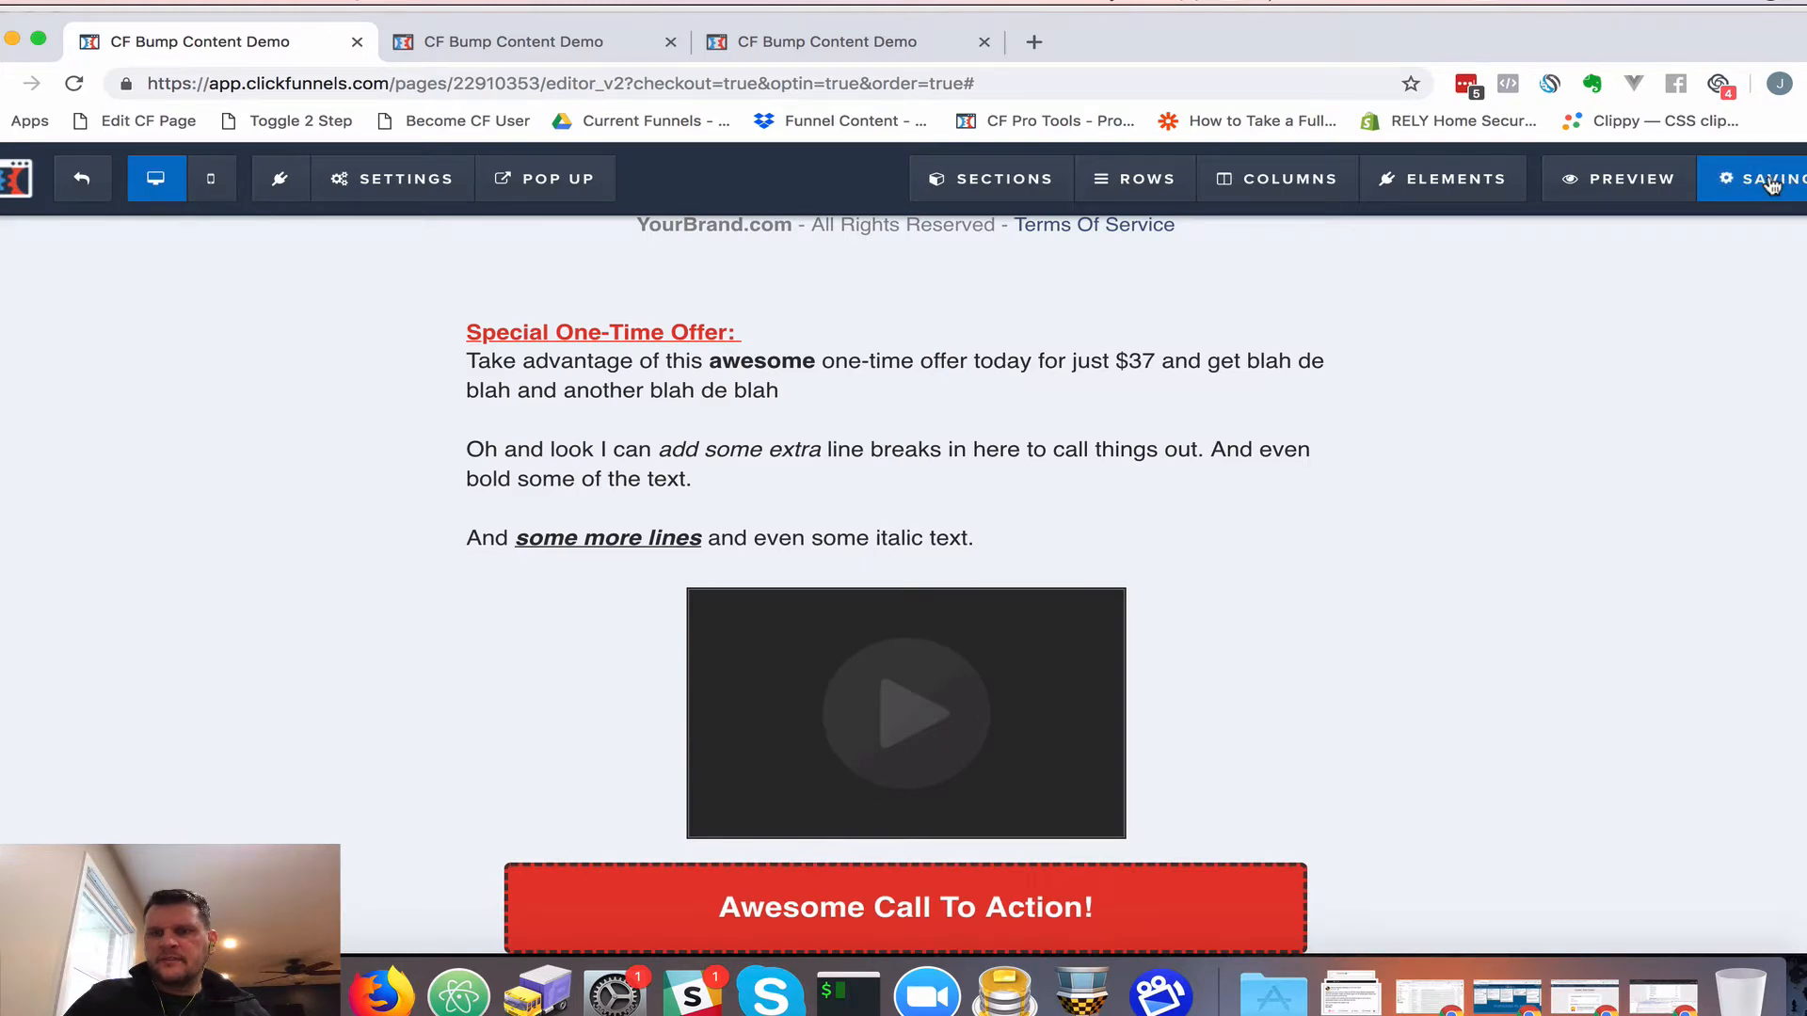
left_click(1622, 179)
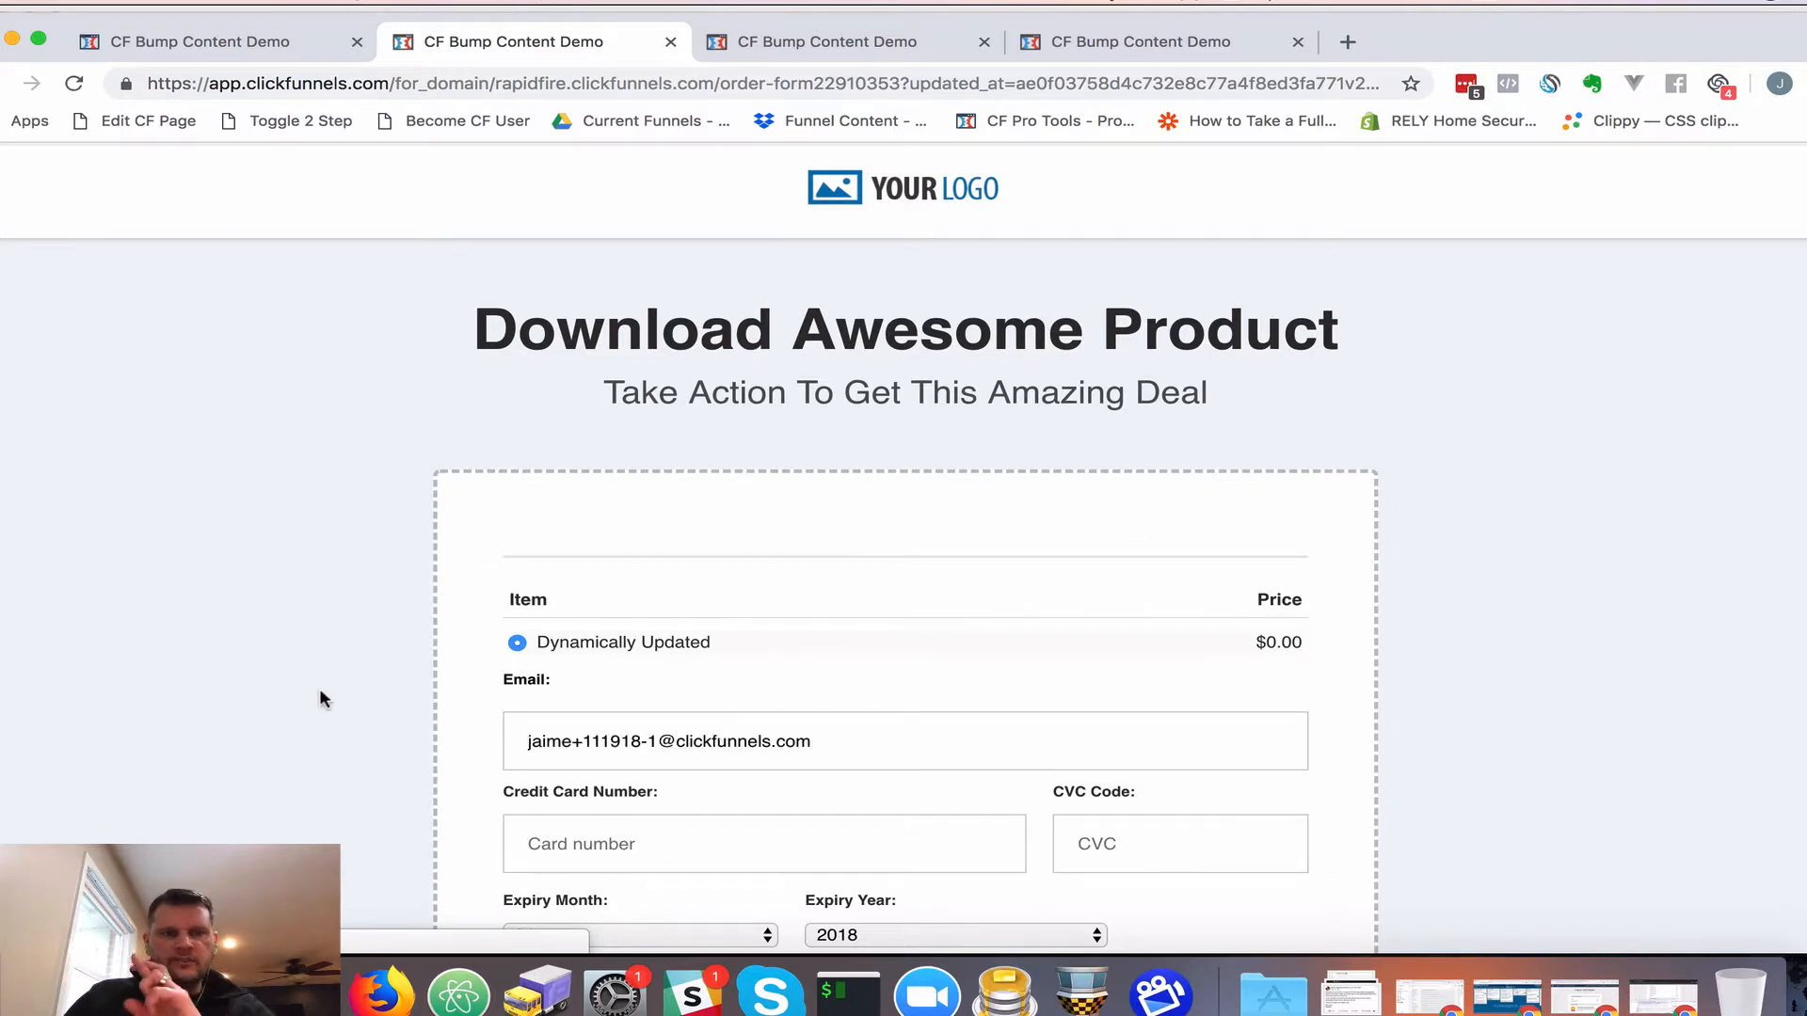
Check the bump box in the order-form preview, then close the preview tab
scroll(321, 696, "down", 5)
scroll(319, 698, "down", 3)
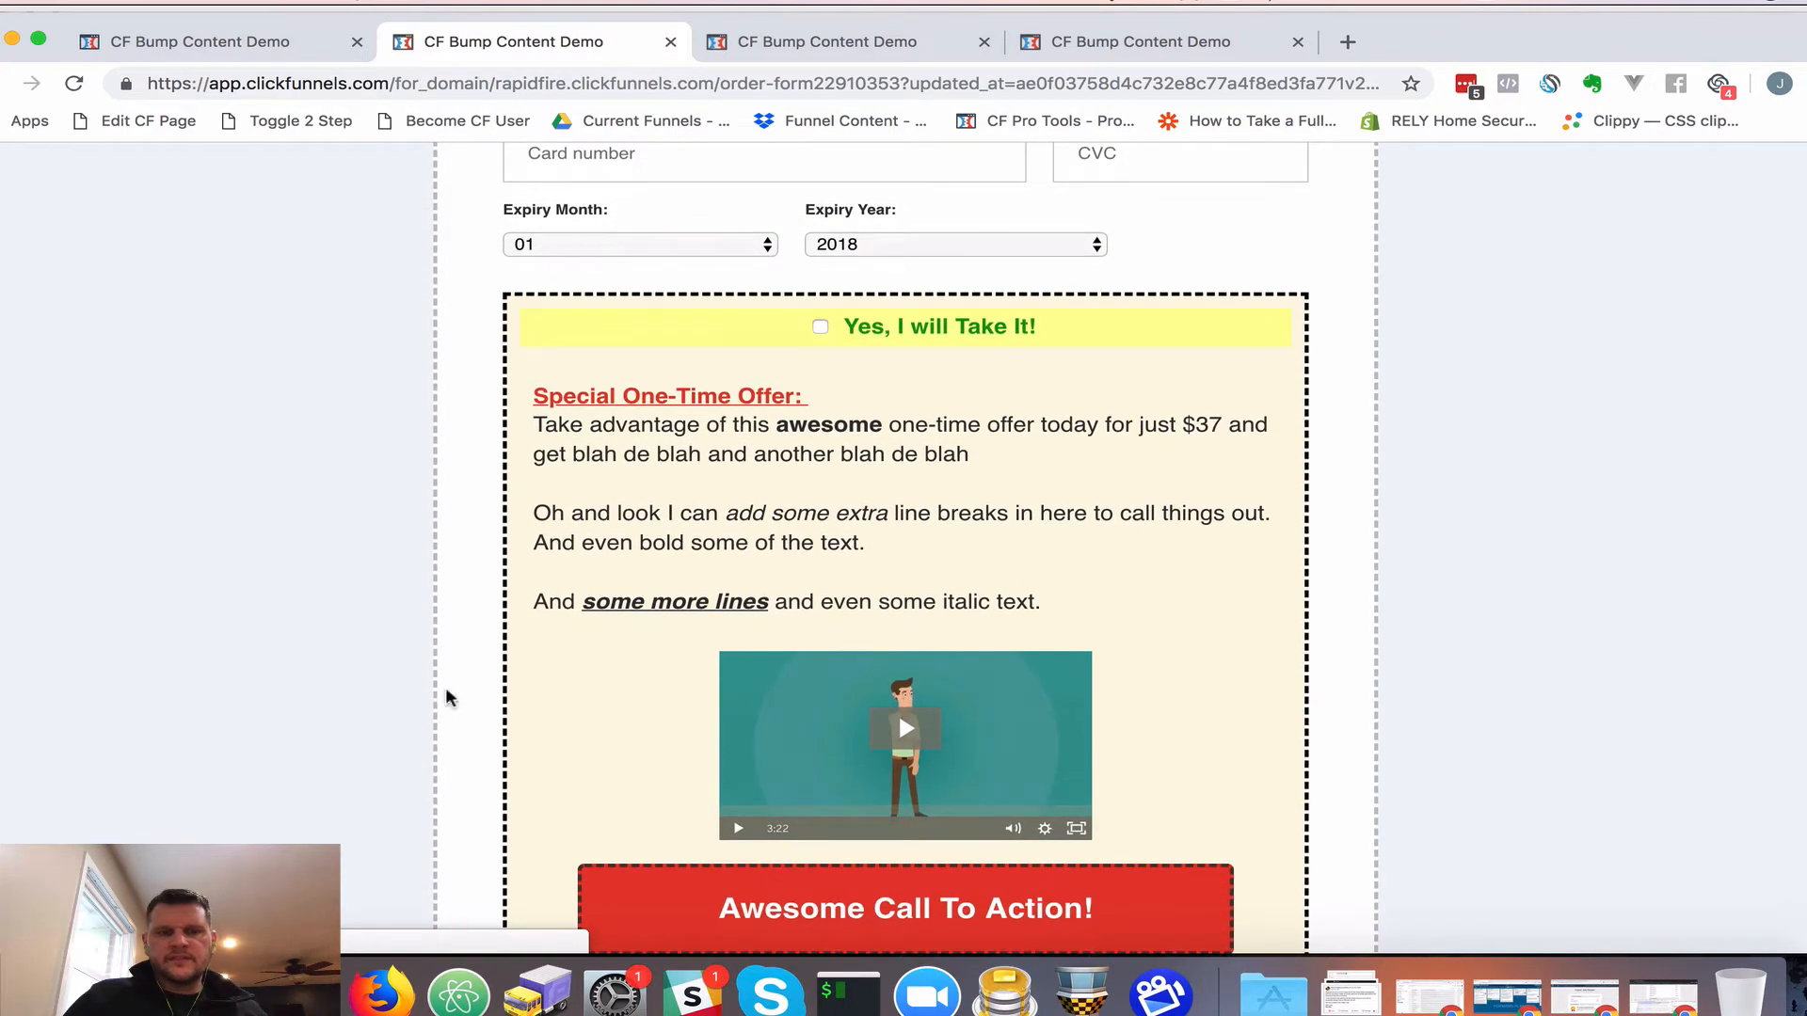
scroll(748, 713, "down", 3)
scroll(758, 710, "up", 2)
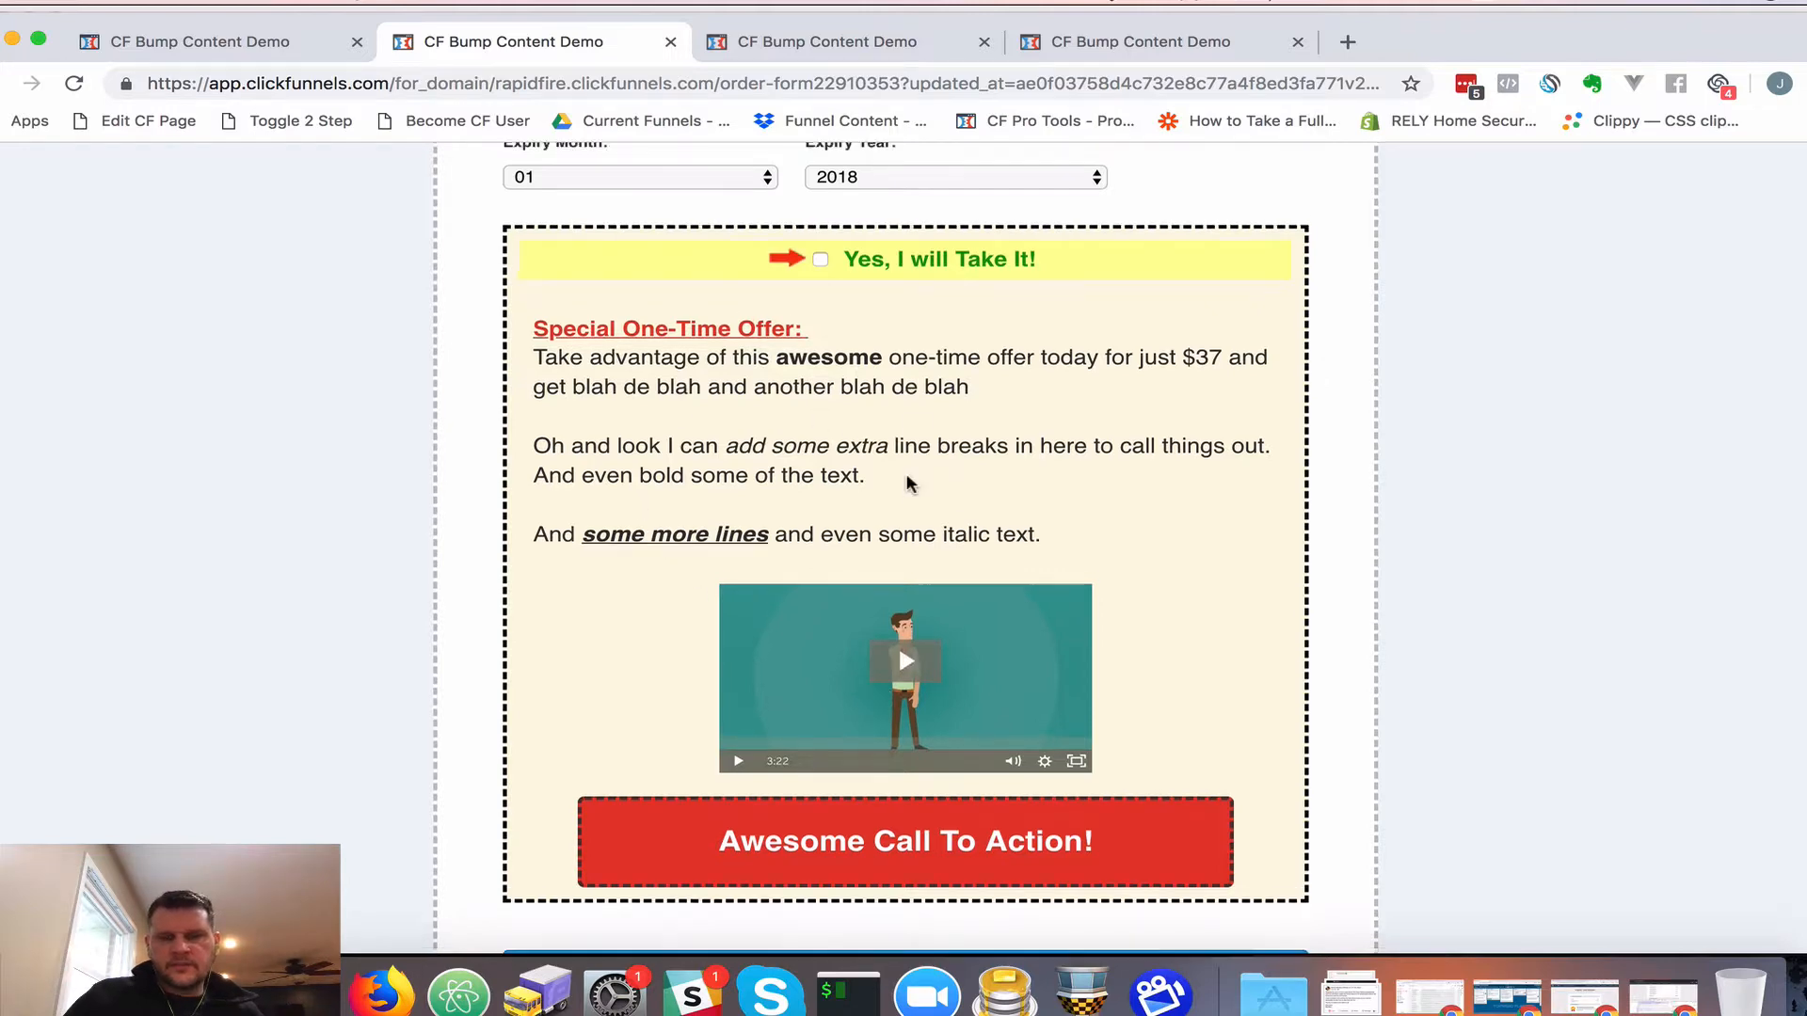
scroll(908, 484, "up", 7)
scroll(910, 484, "down", 7)
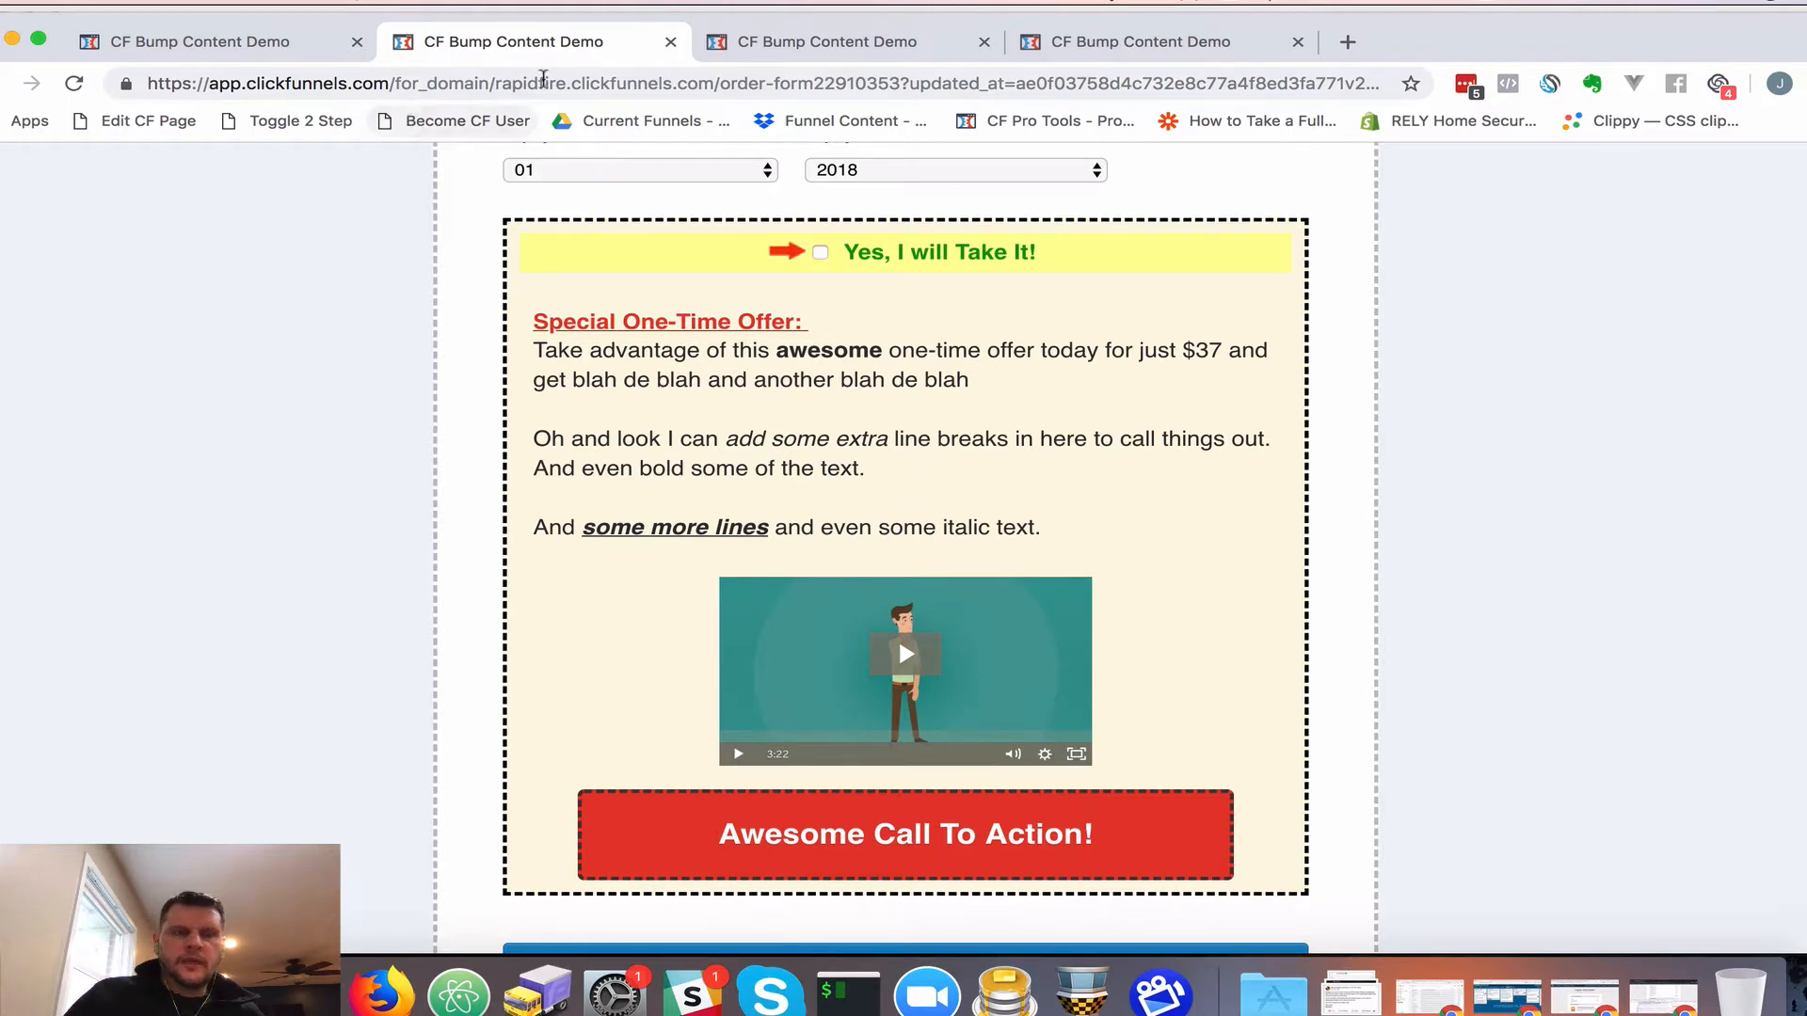
left_click(670, 42)
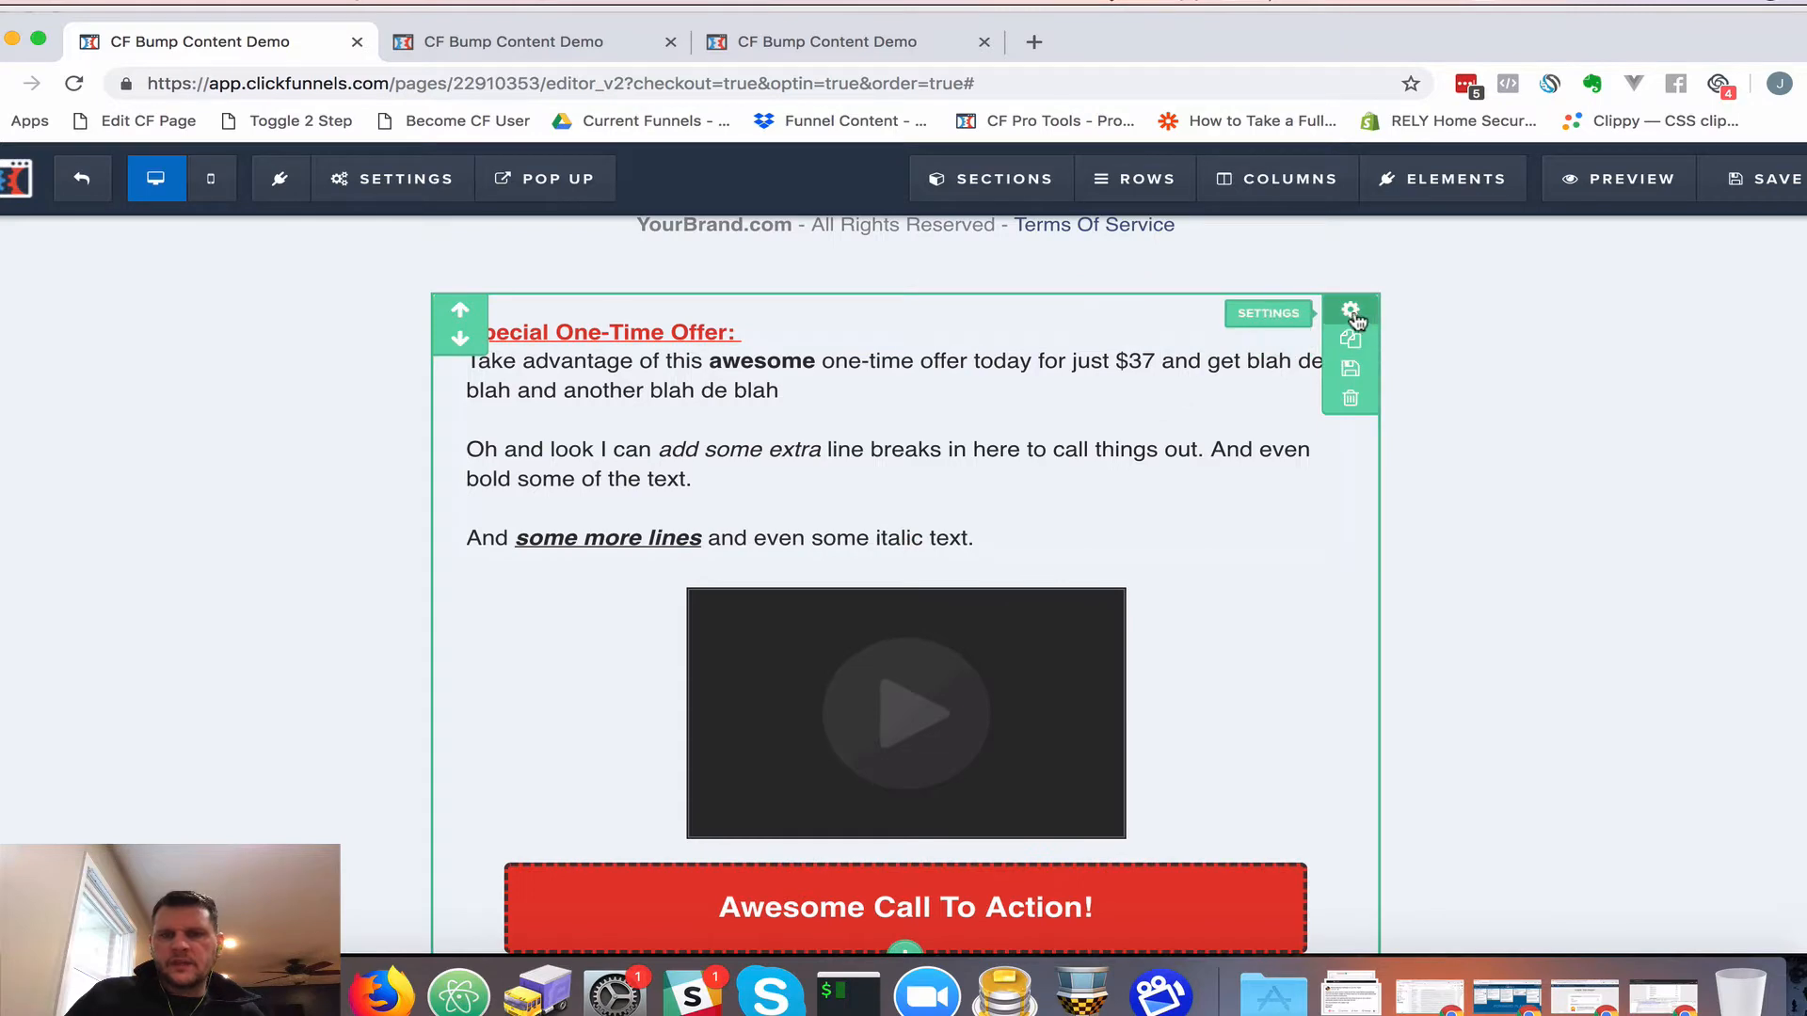
Inspect the bump content section's and headline's settings without changing anything
left_click(1351, 312)
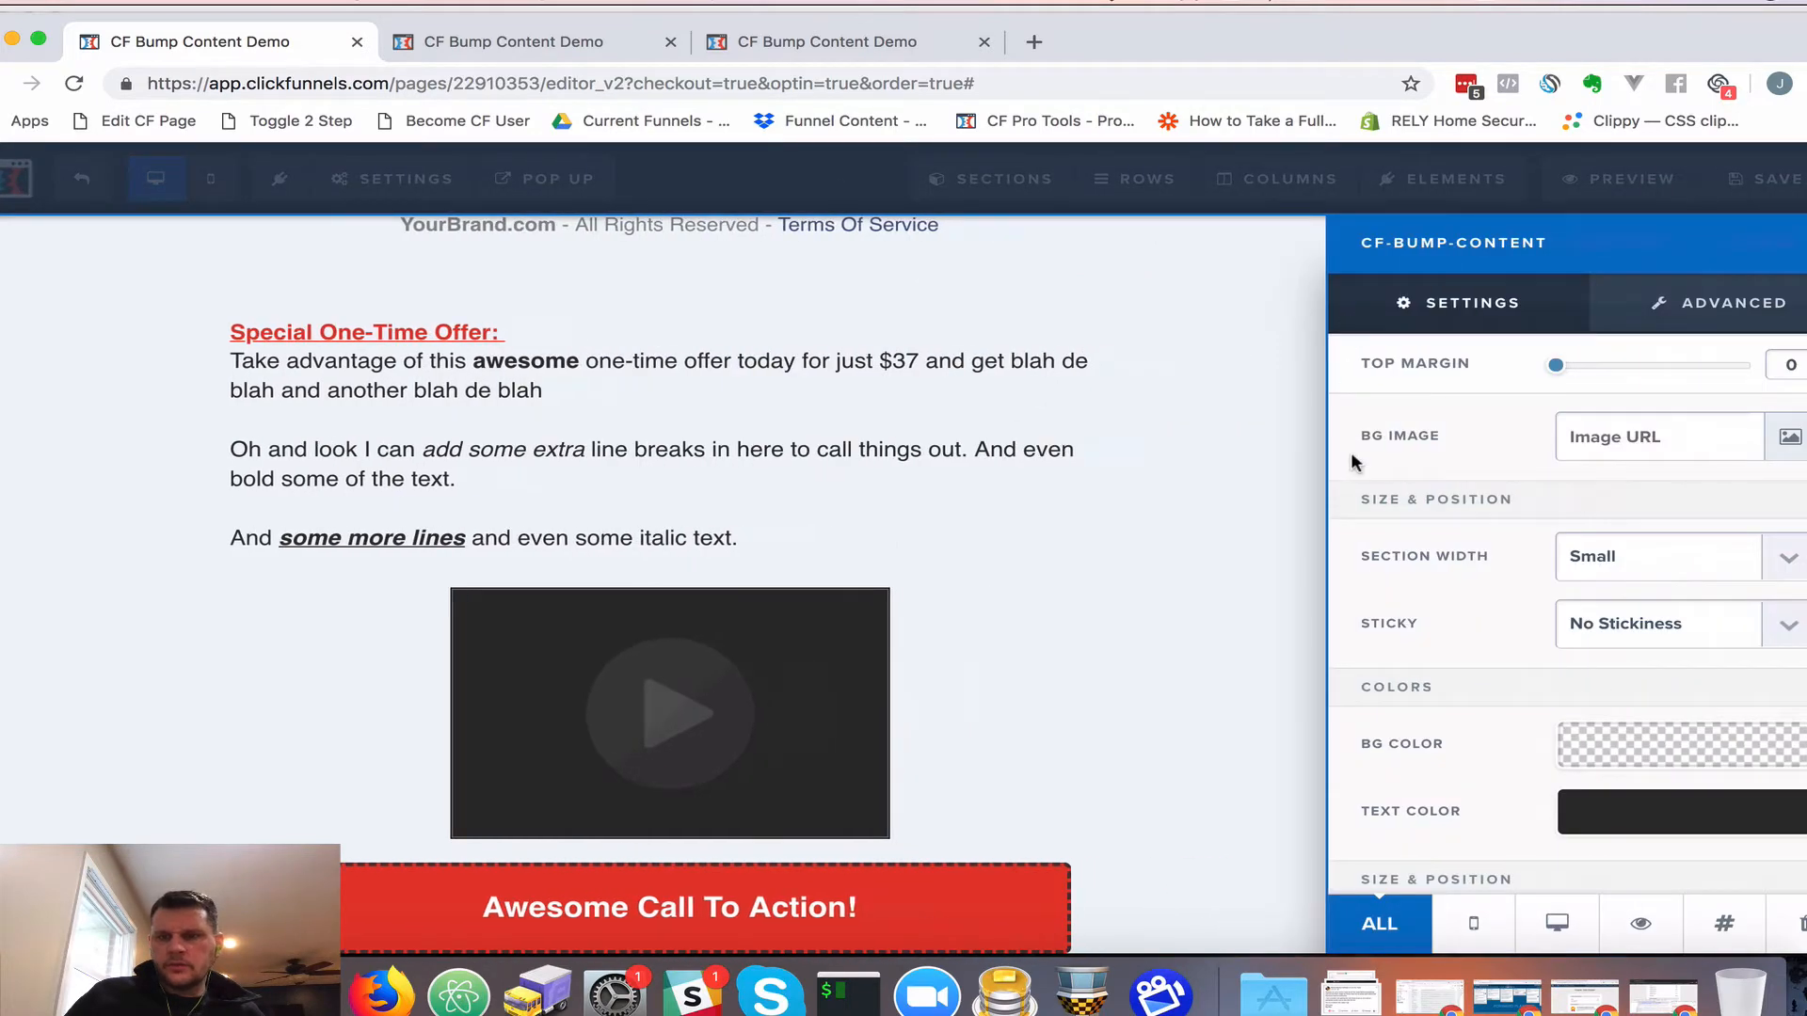
scroll(1421, 721, "down", 3)
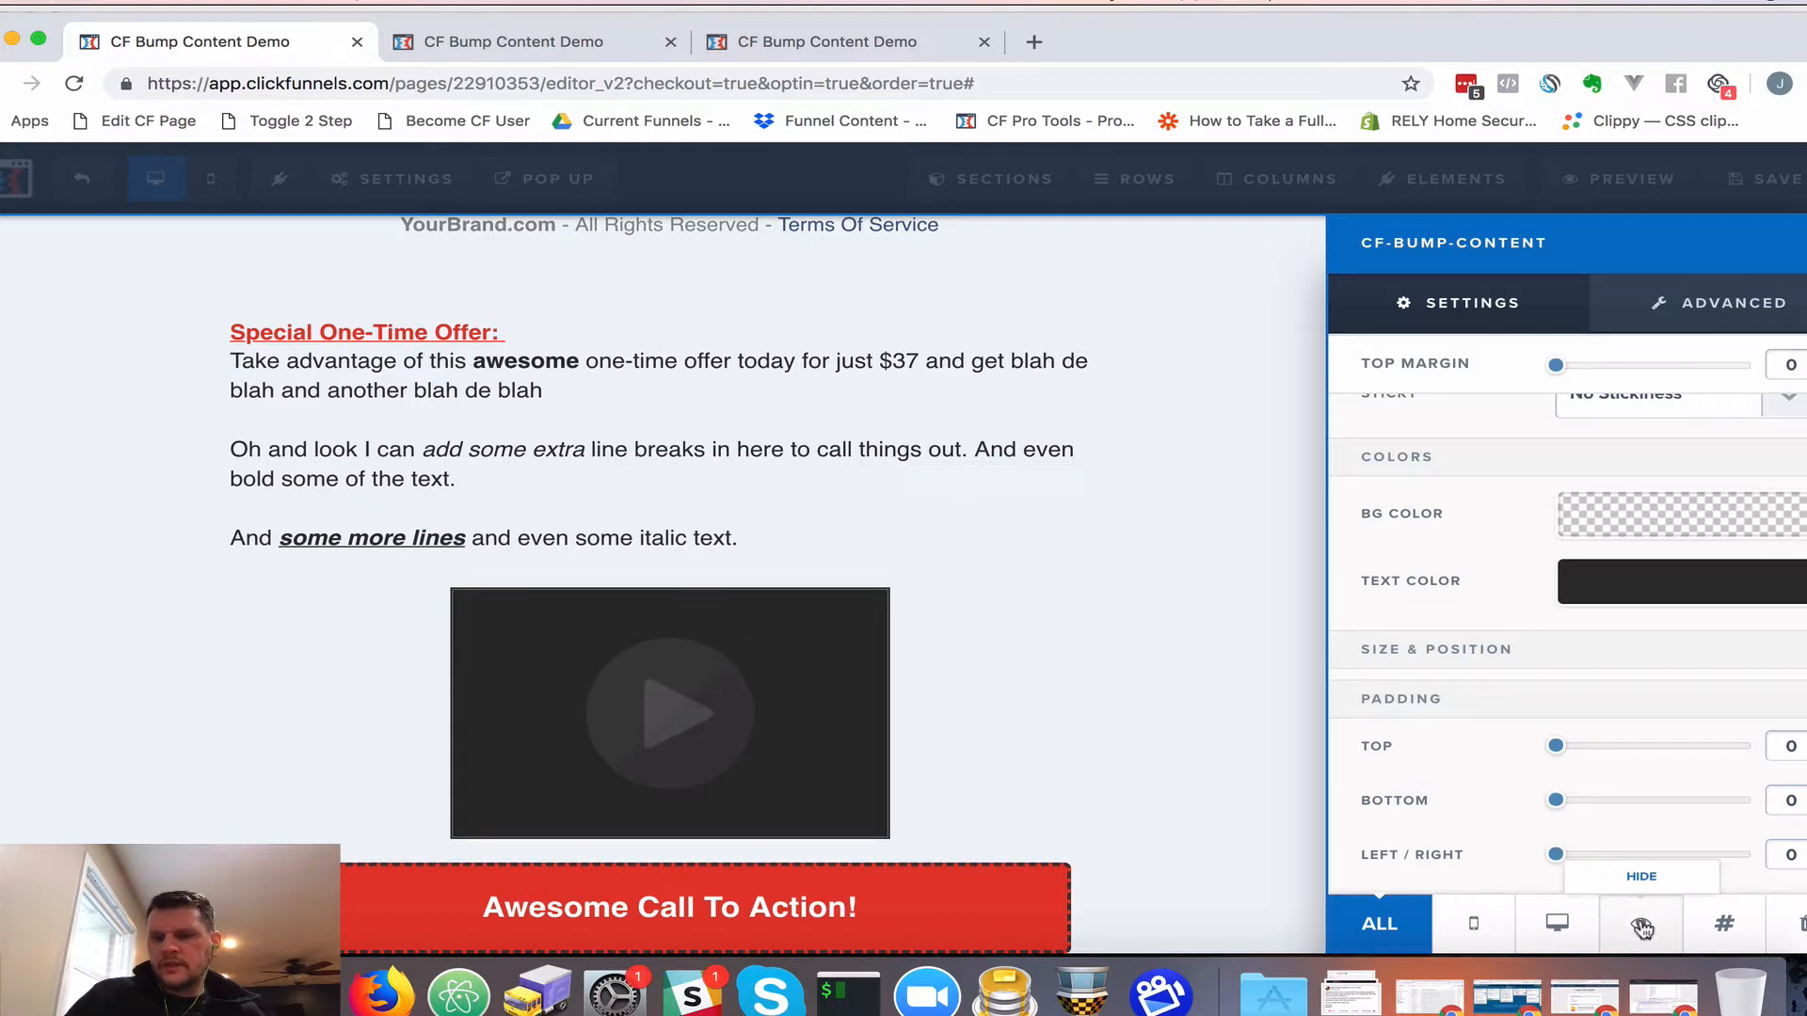
left_click(1091, 651)
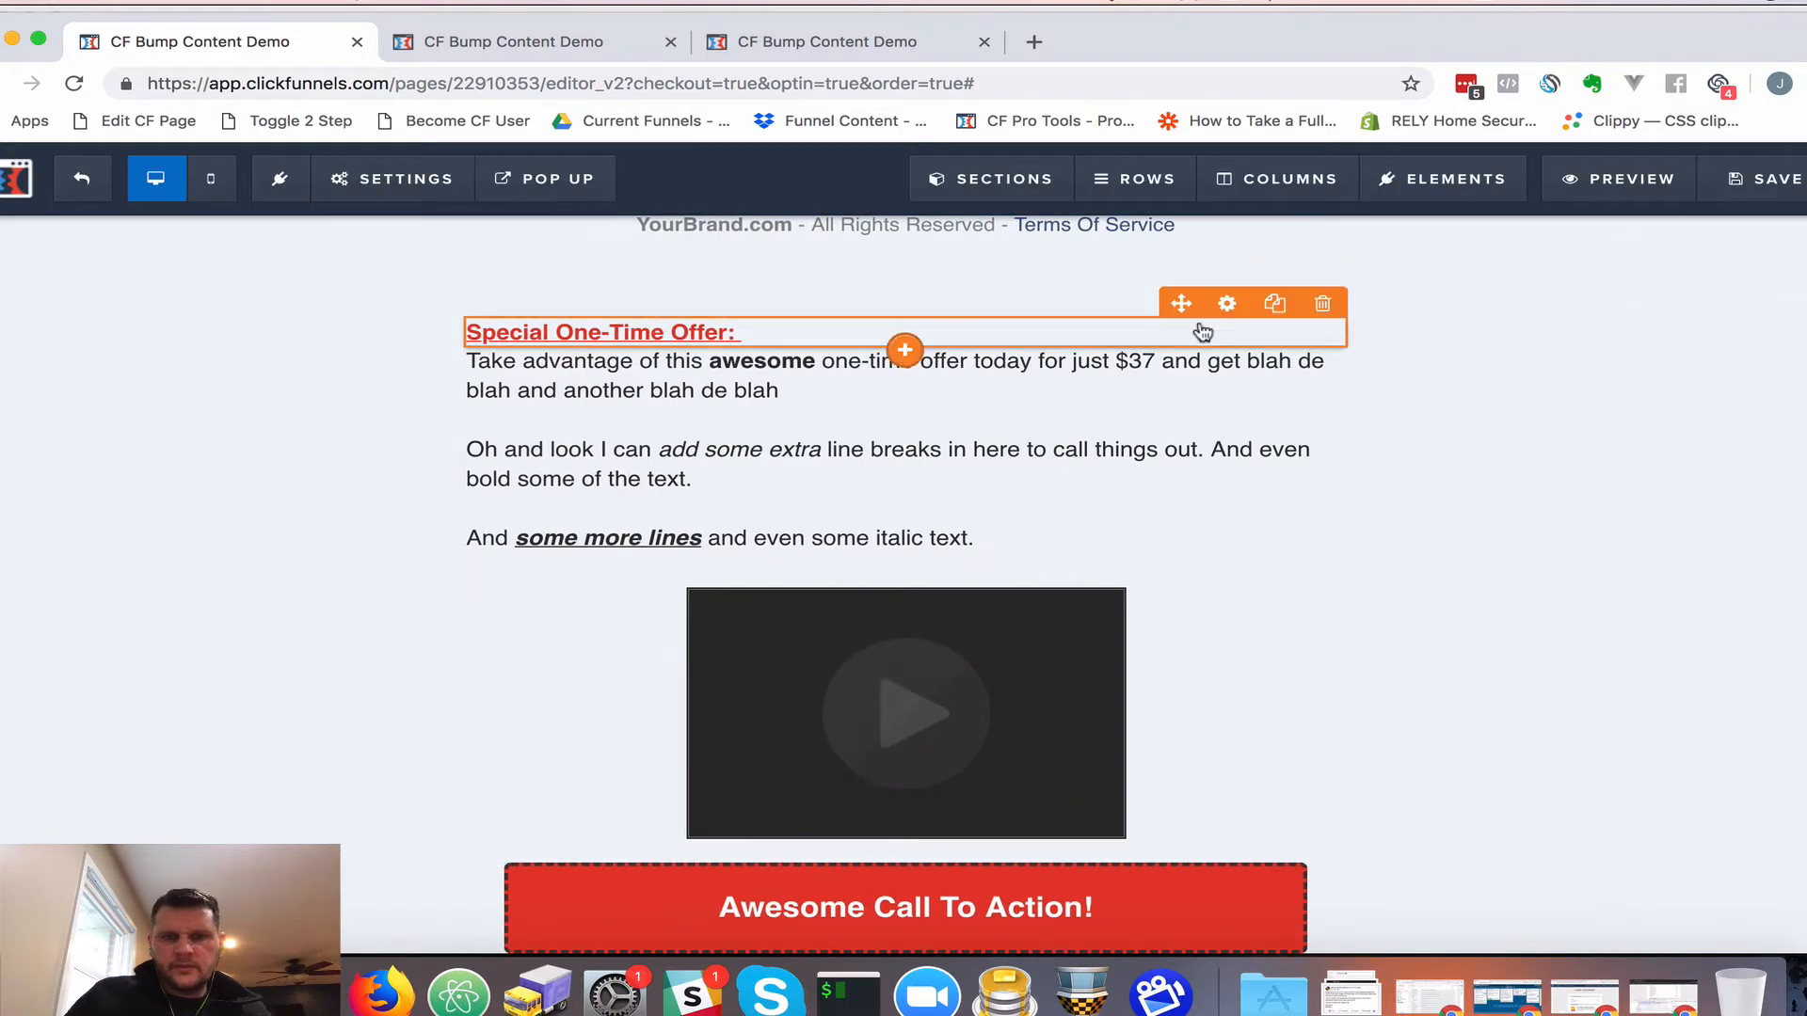
left_click(1226, 303)
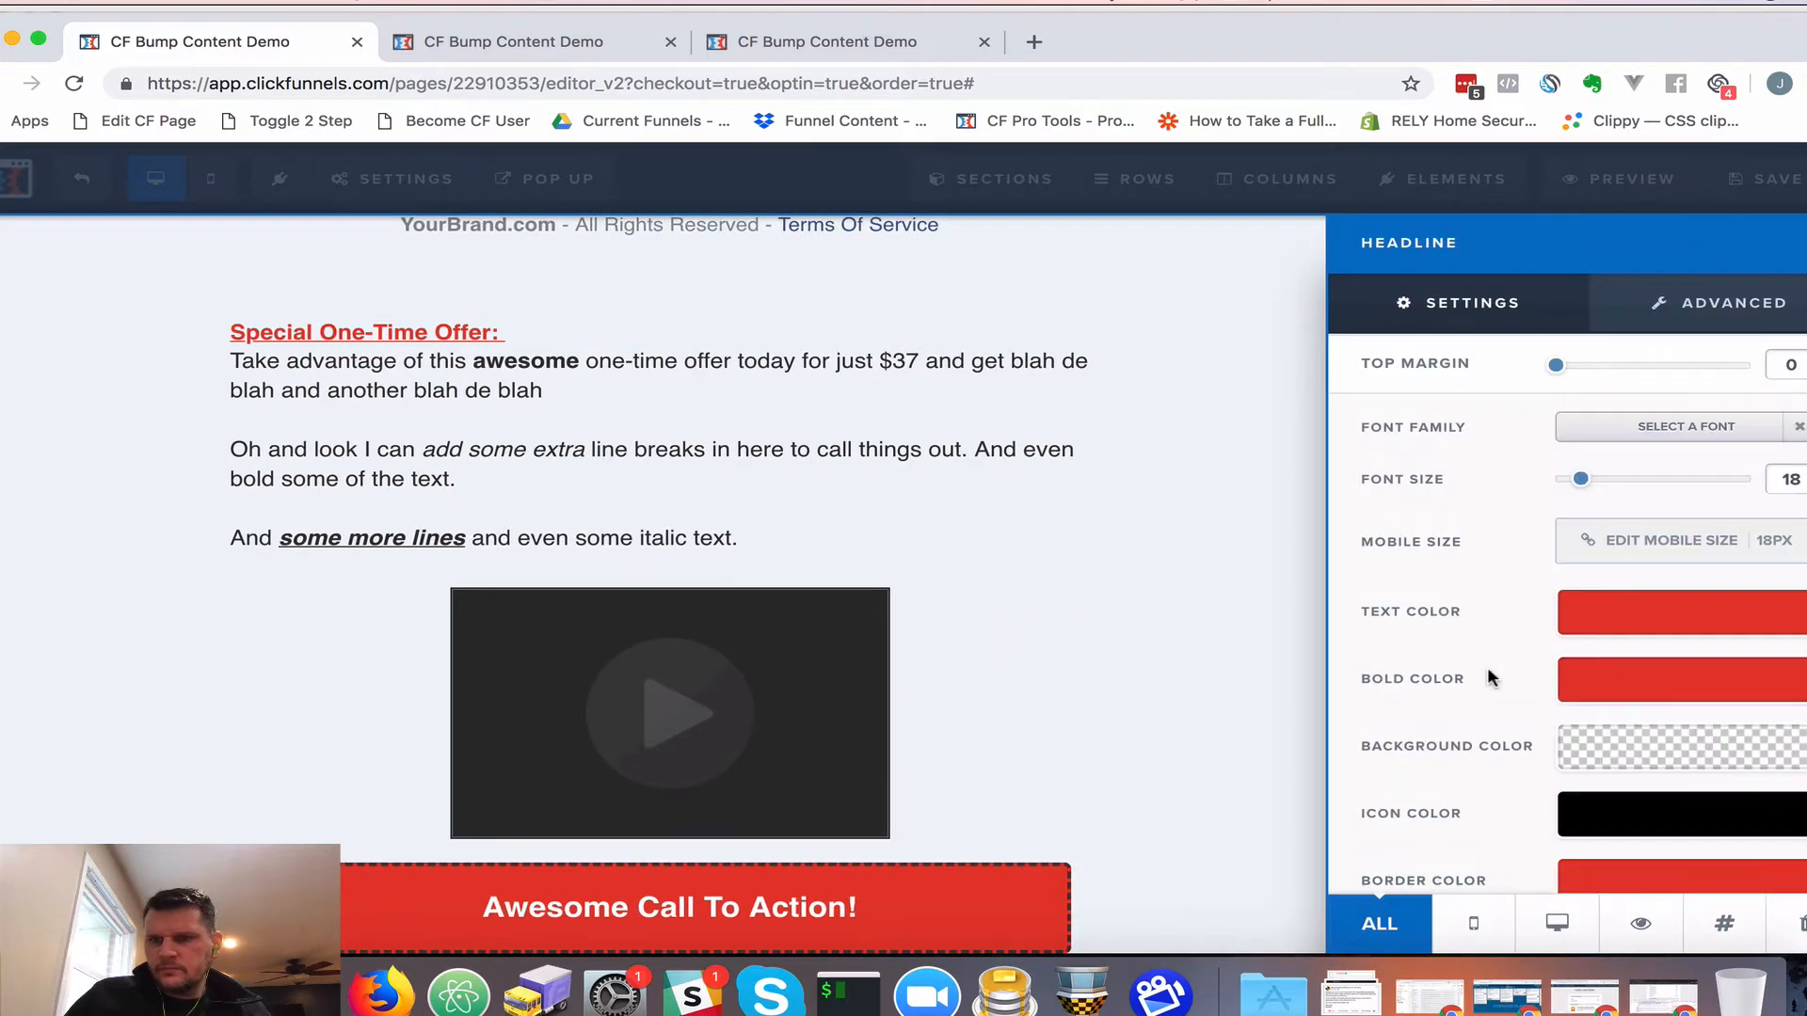
left_click(706, 346)
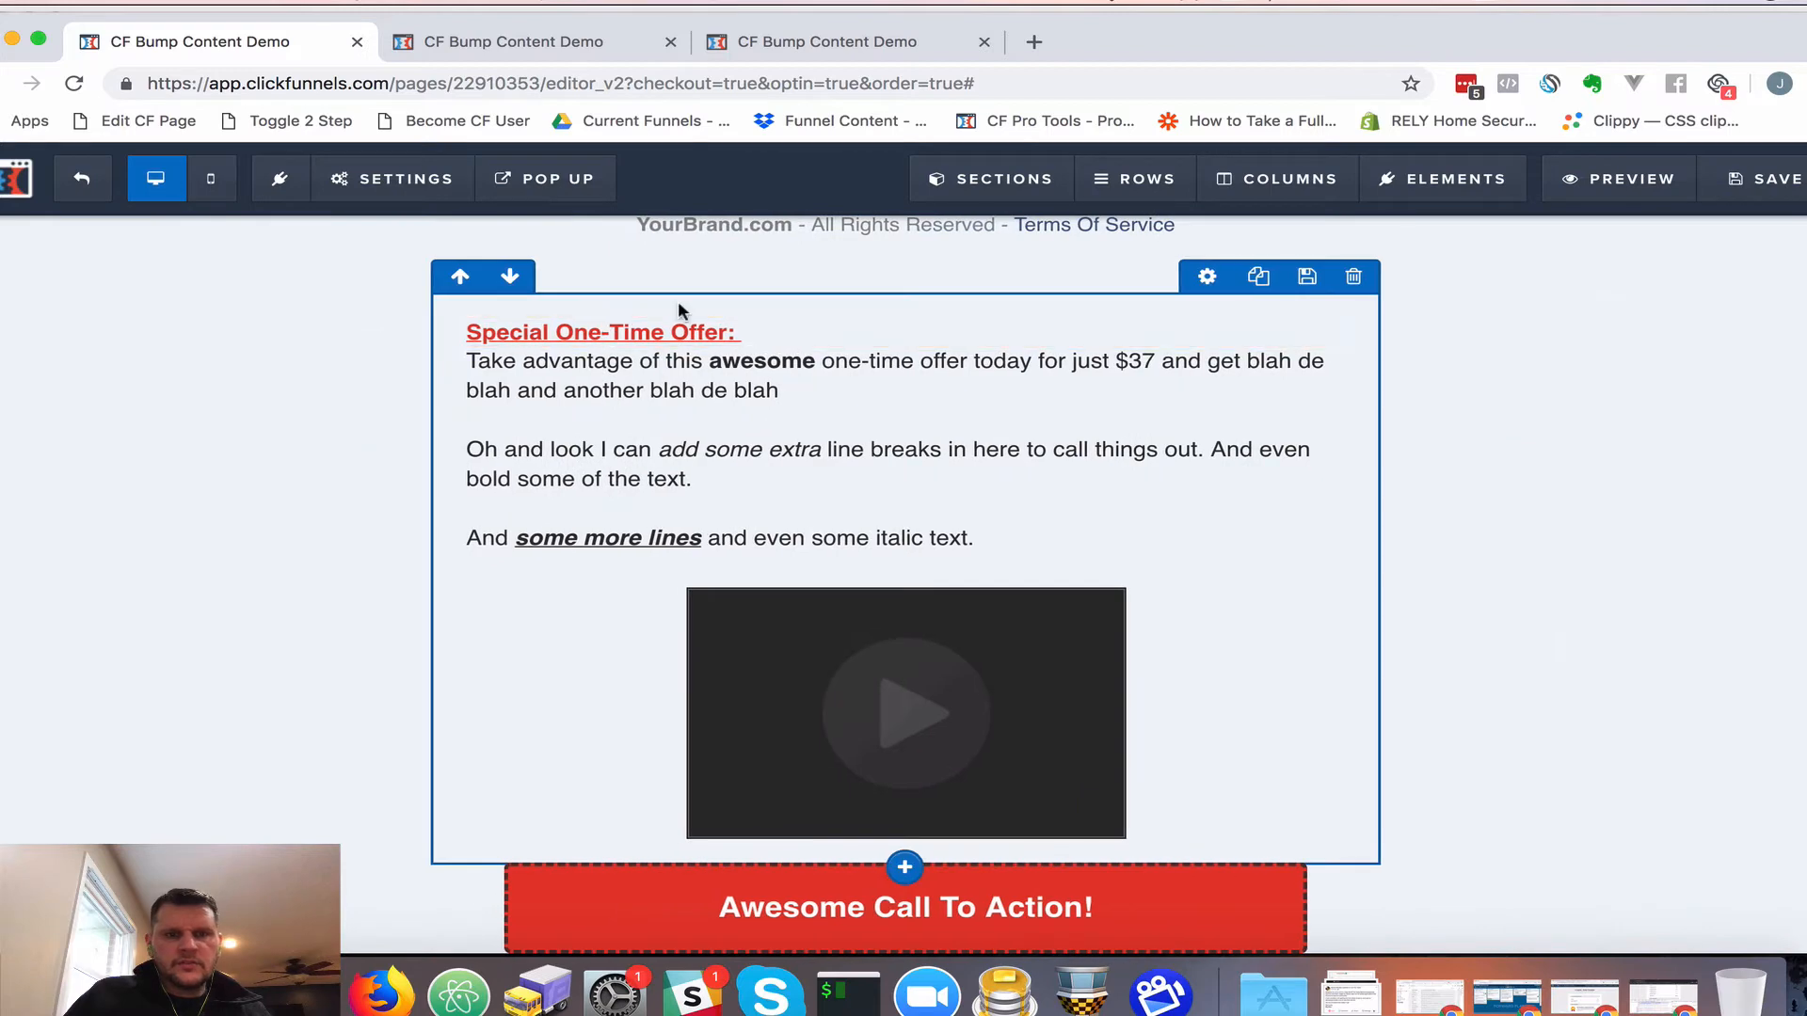
Reduce the bump content row's top padding from 20 to 0 and save the page
left_click(1208, 278)
scroll(1519, 664, "down", 3)
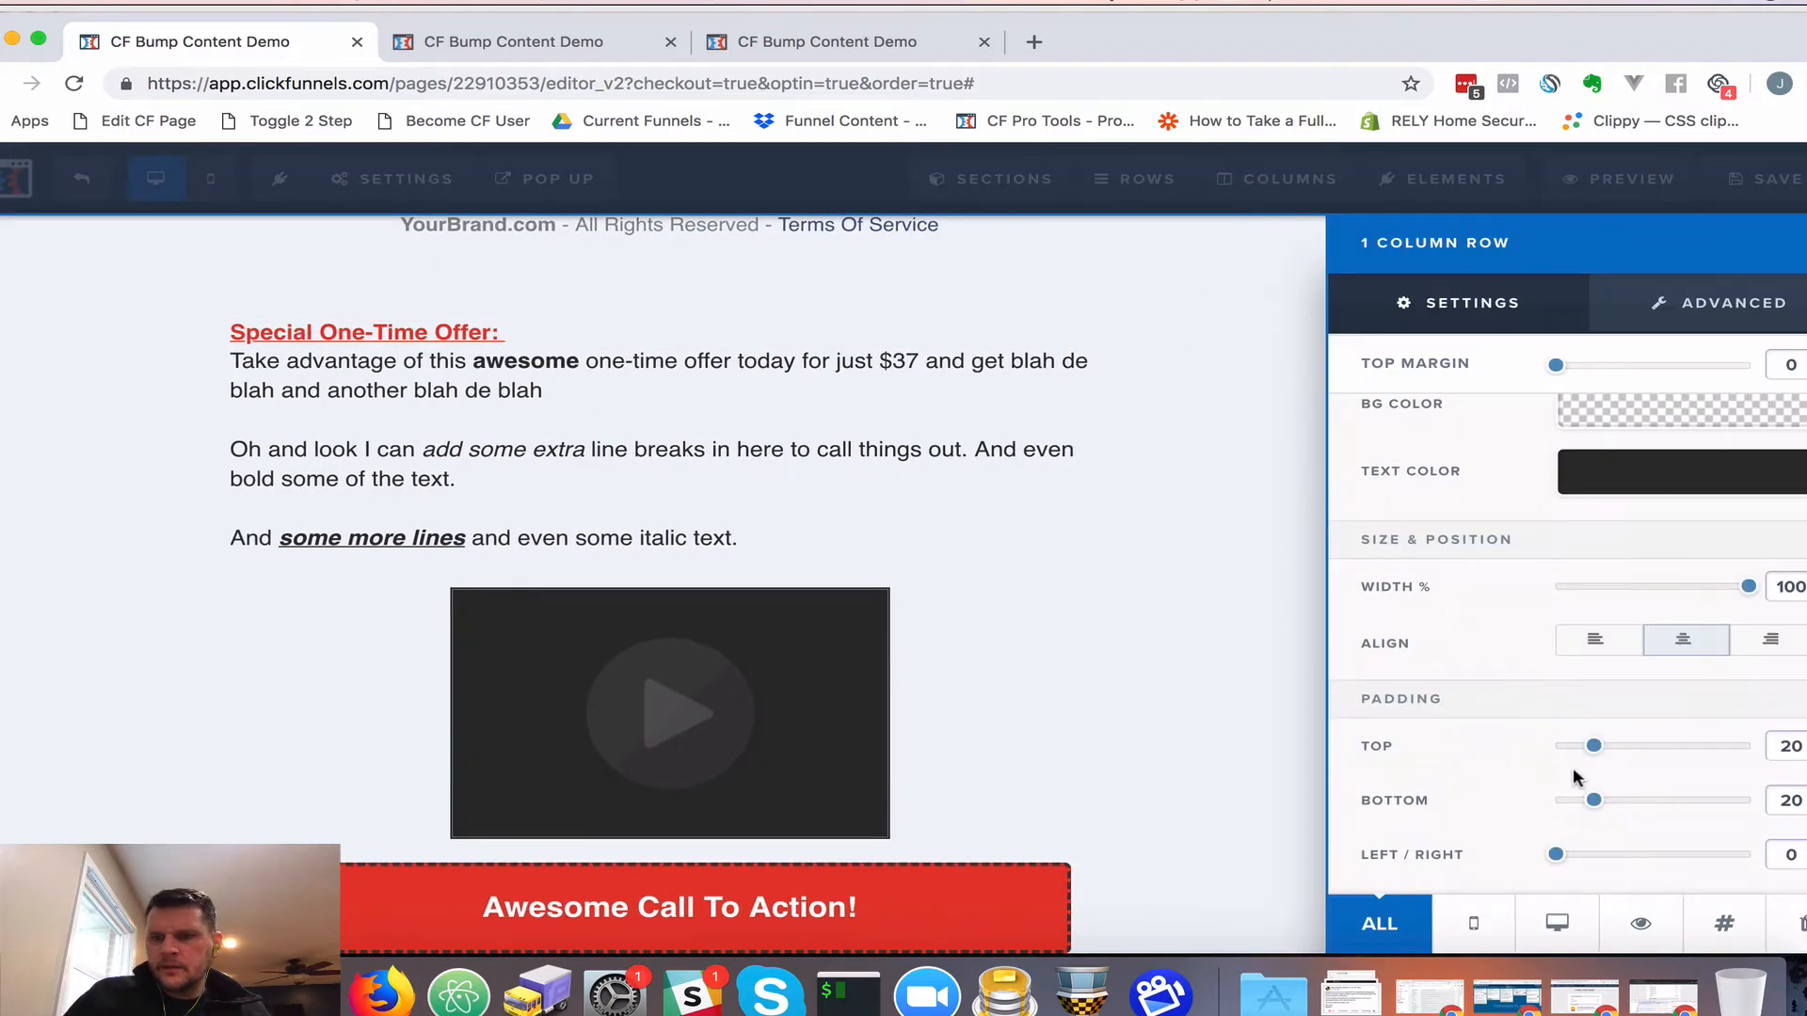
left_click_drag(1590, 752, 1561, 750)
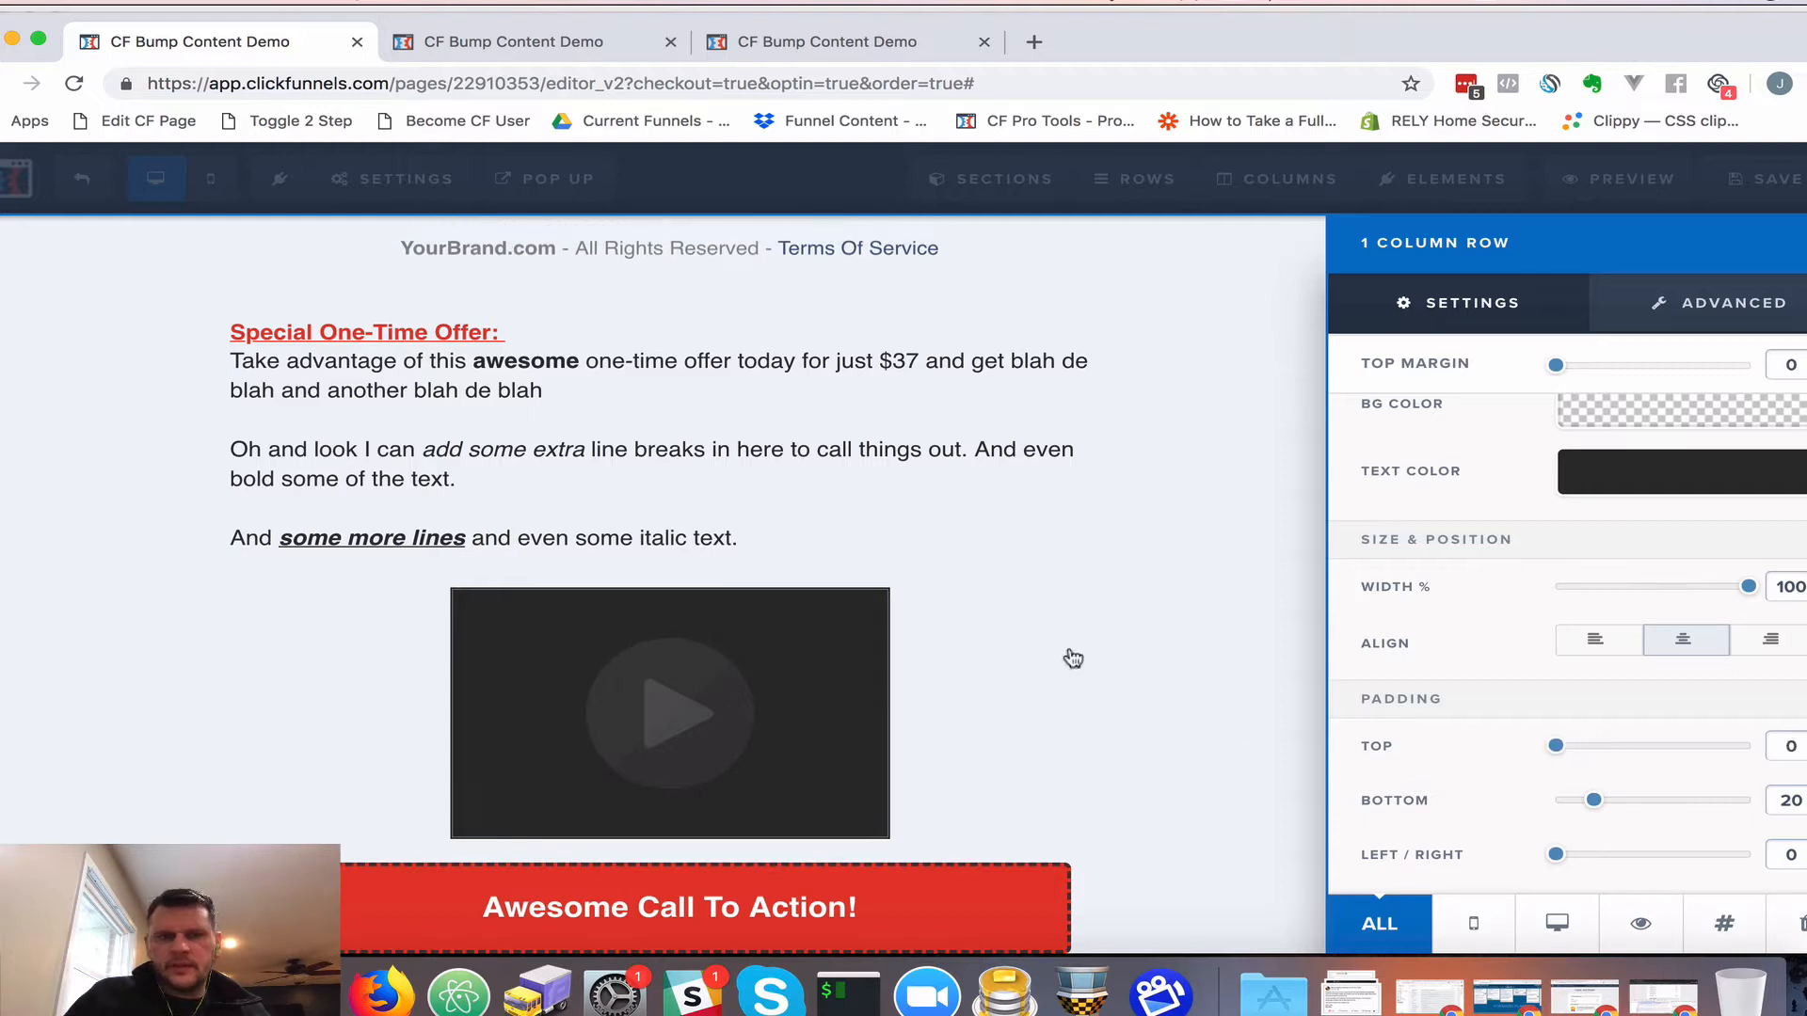
left_click(1069, 653)
left_click(1769, 194)
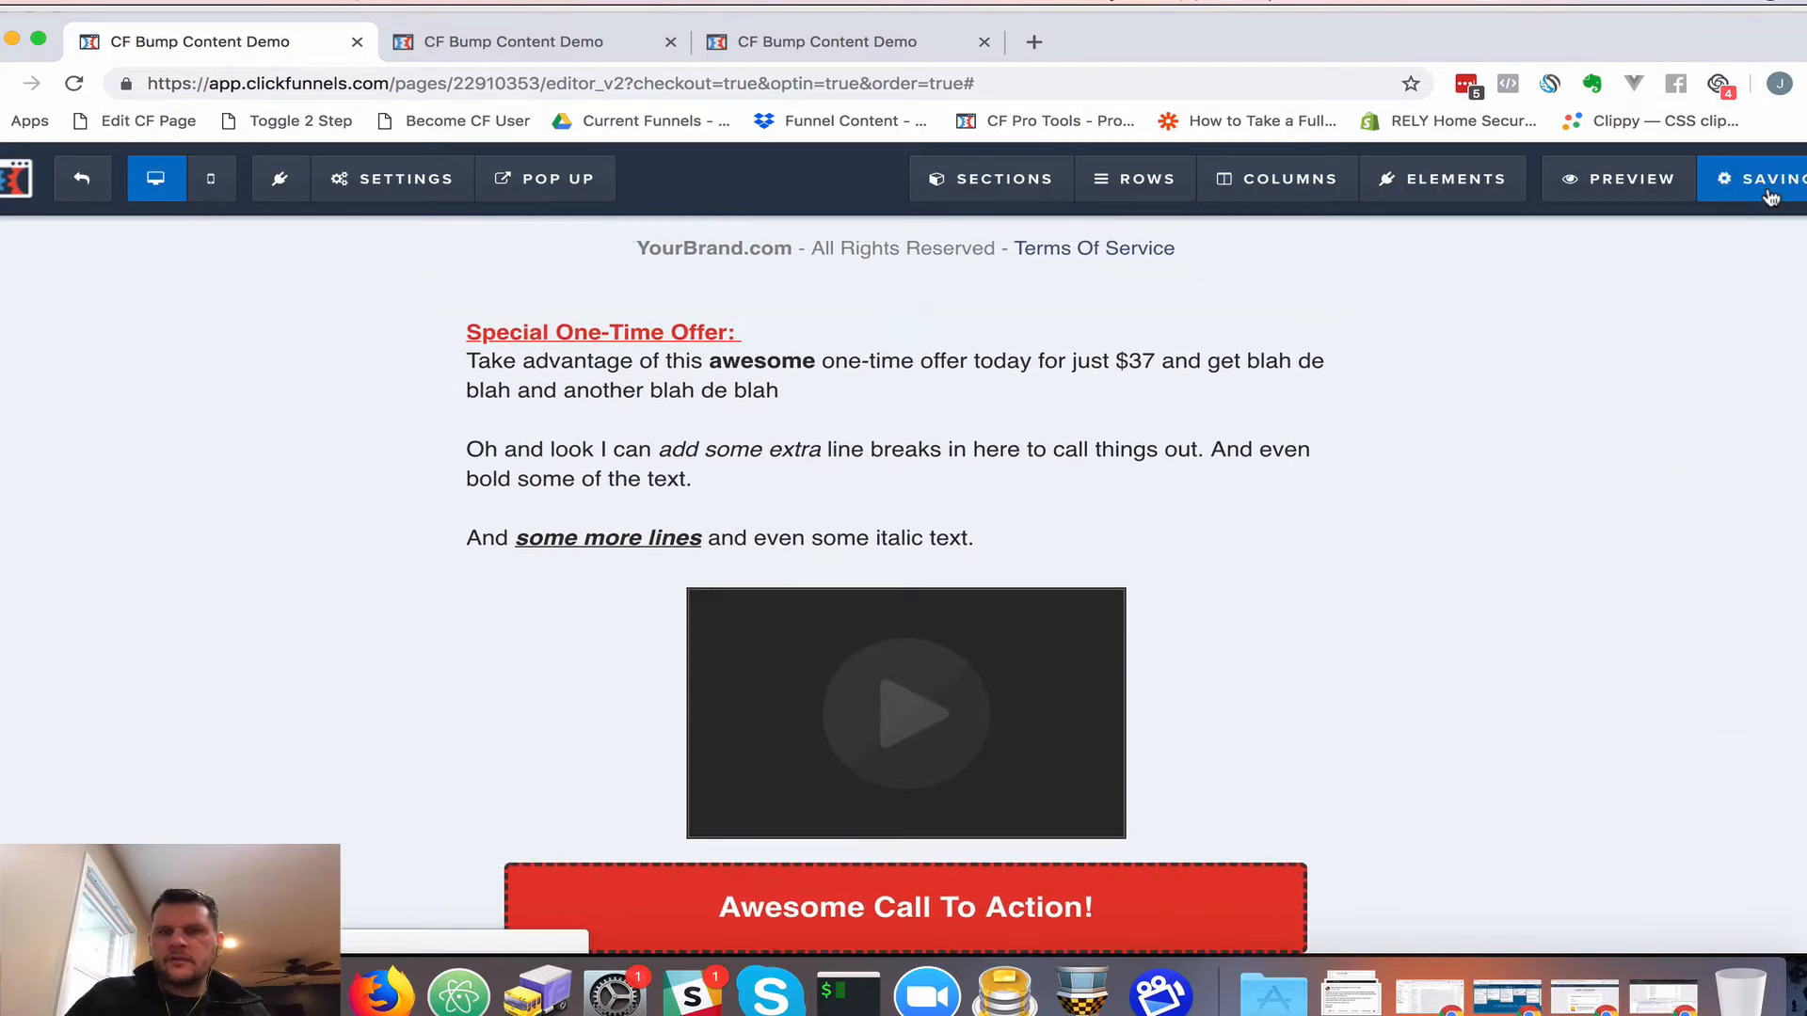
left_click(546, 41)
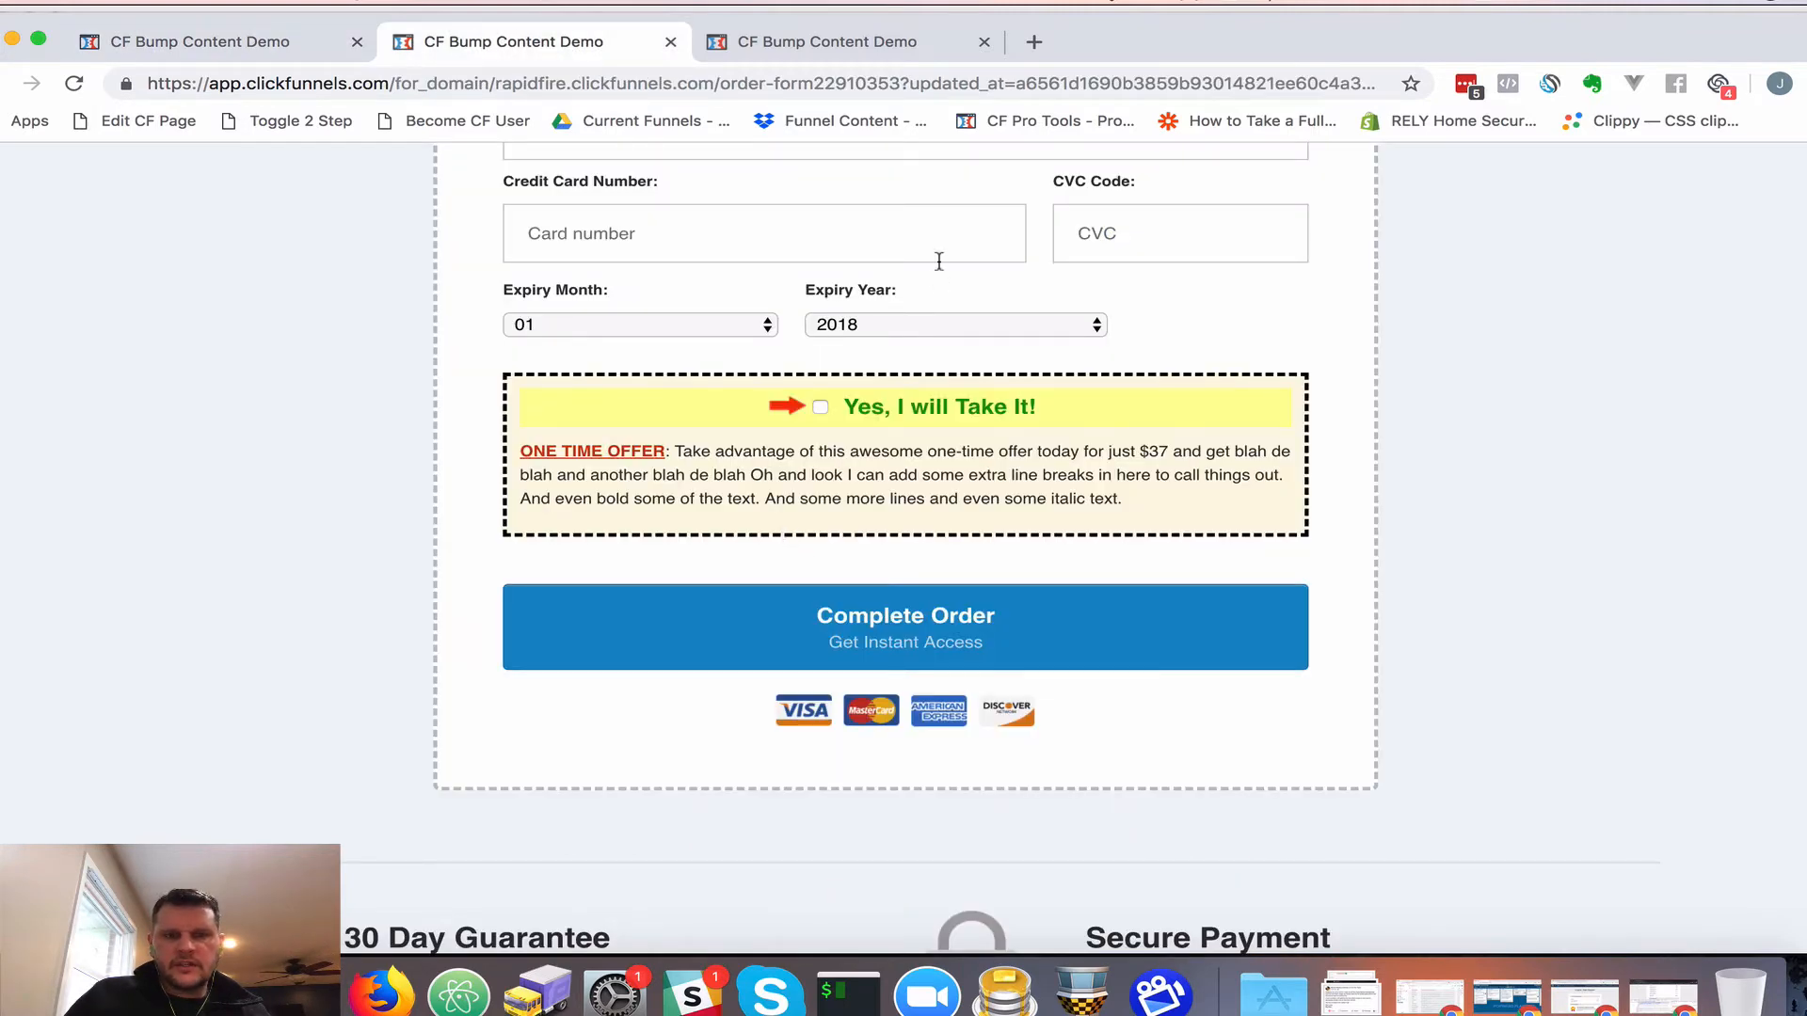
Check the other bump box preview, then close both outdated order form previews
left_click(857, 38)
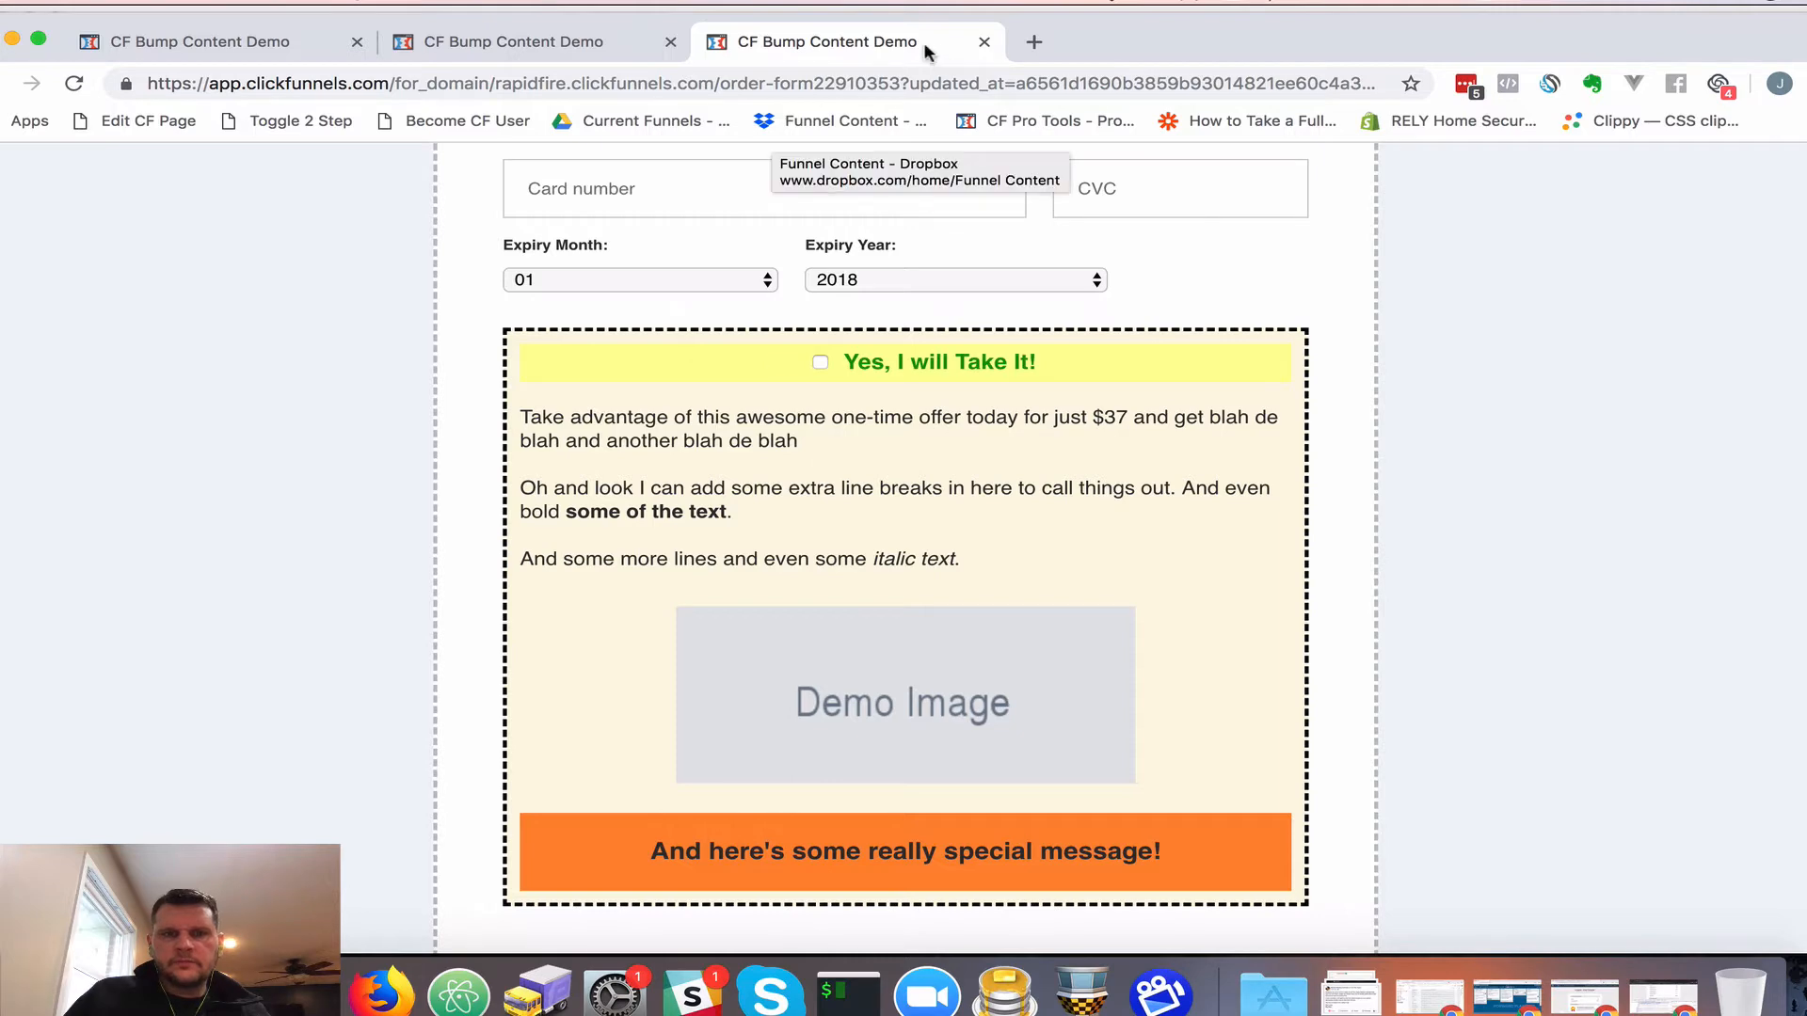
left_click(984, 42)
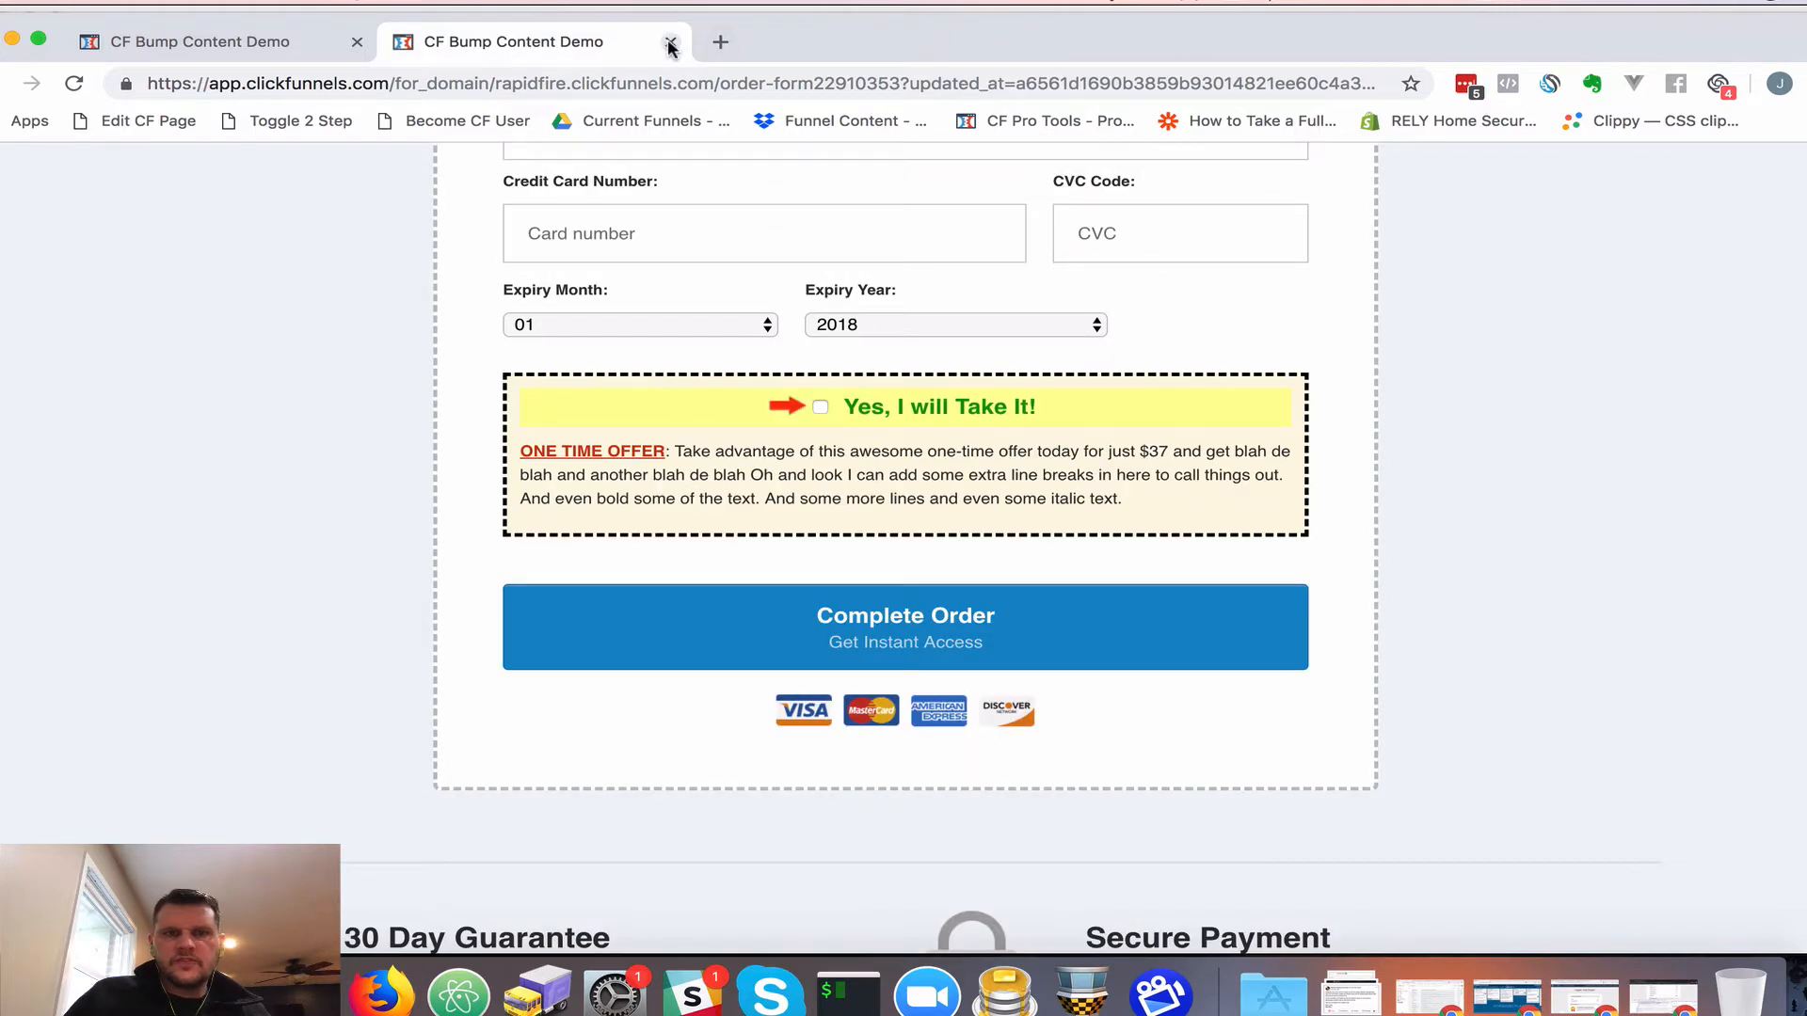
left_click(670, 43)
Preview the updated order form to check the dashed bump box, then return to the editor
left_click(1629, 187)
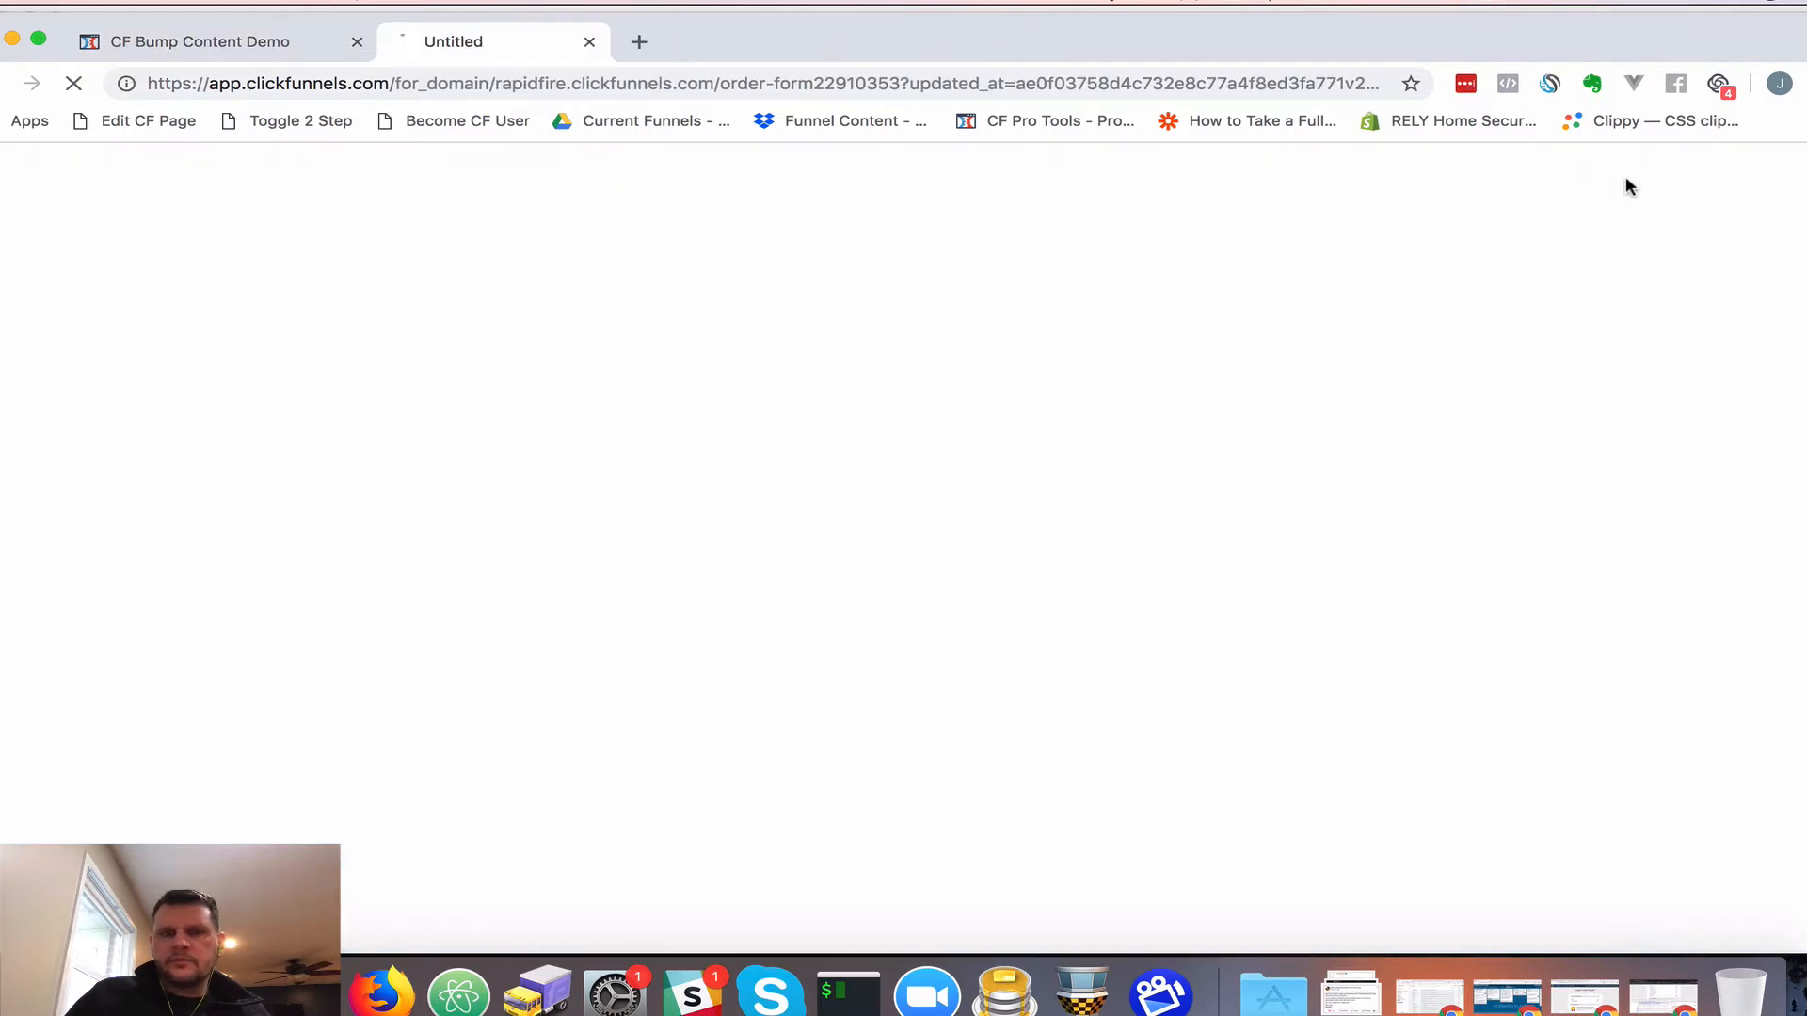
scroll(937, 677, "down", 10)
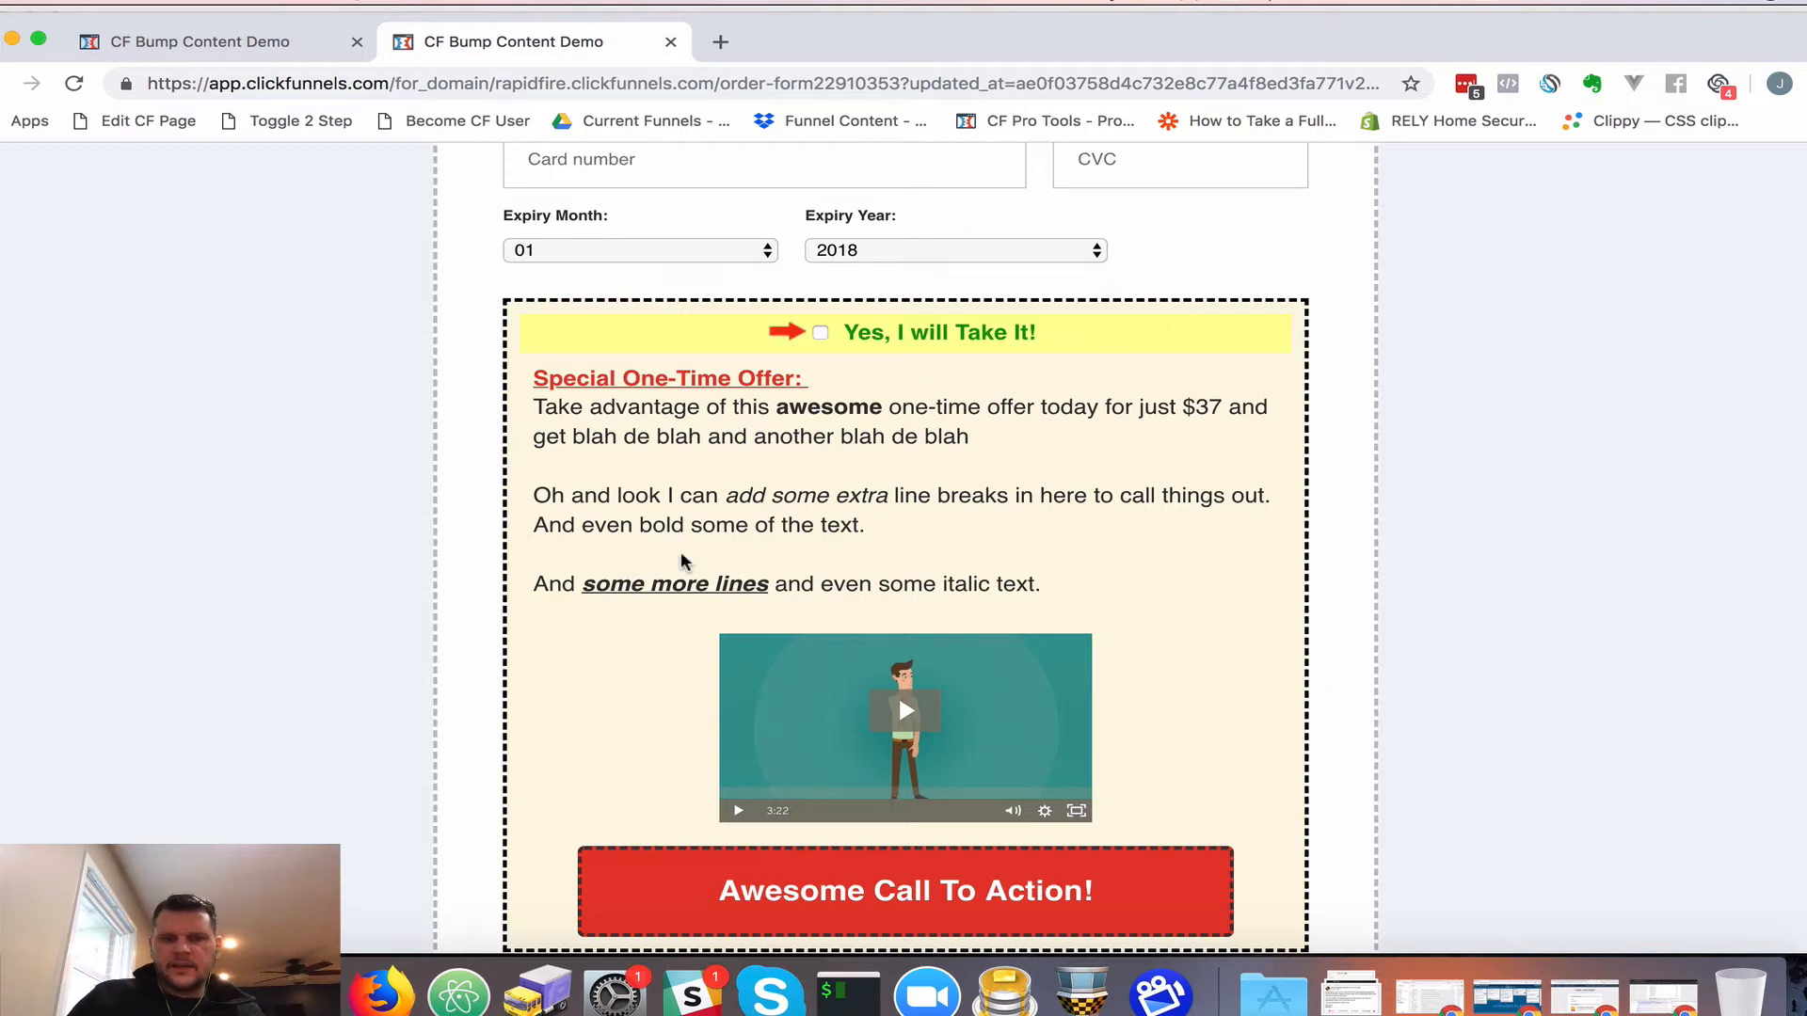
scroll(684, 562, "down", 3)
scroll(684, 562, "up", 3)
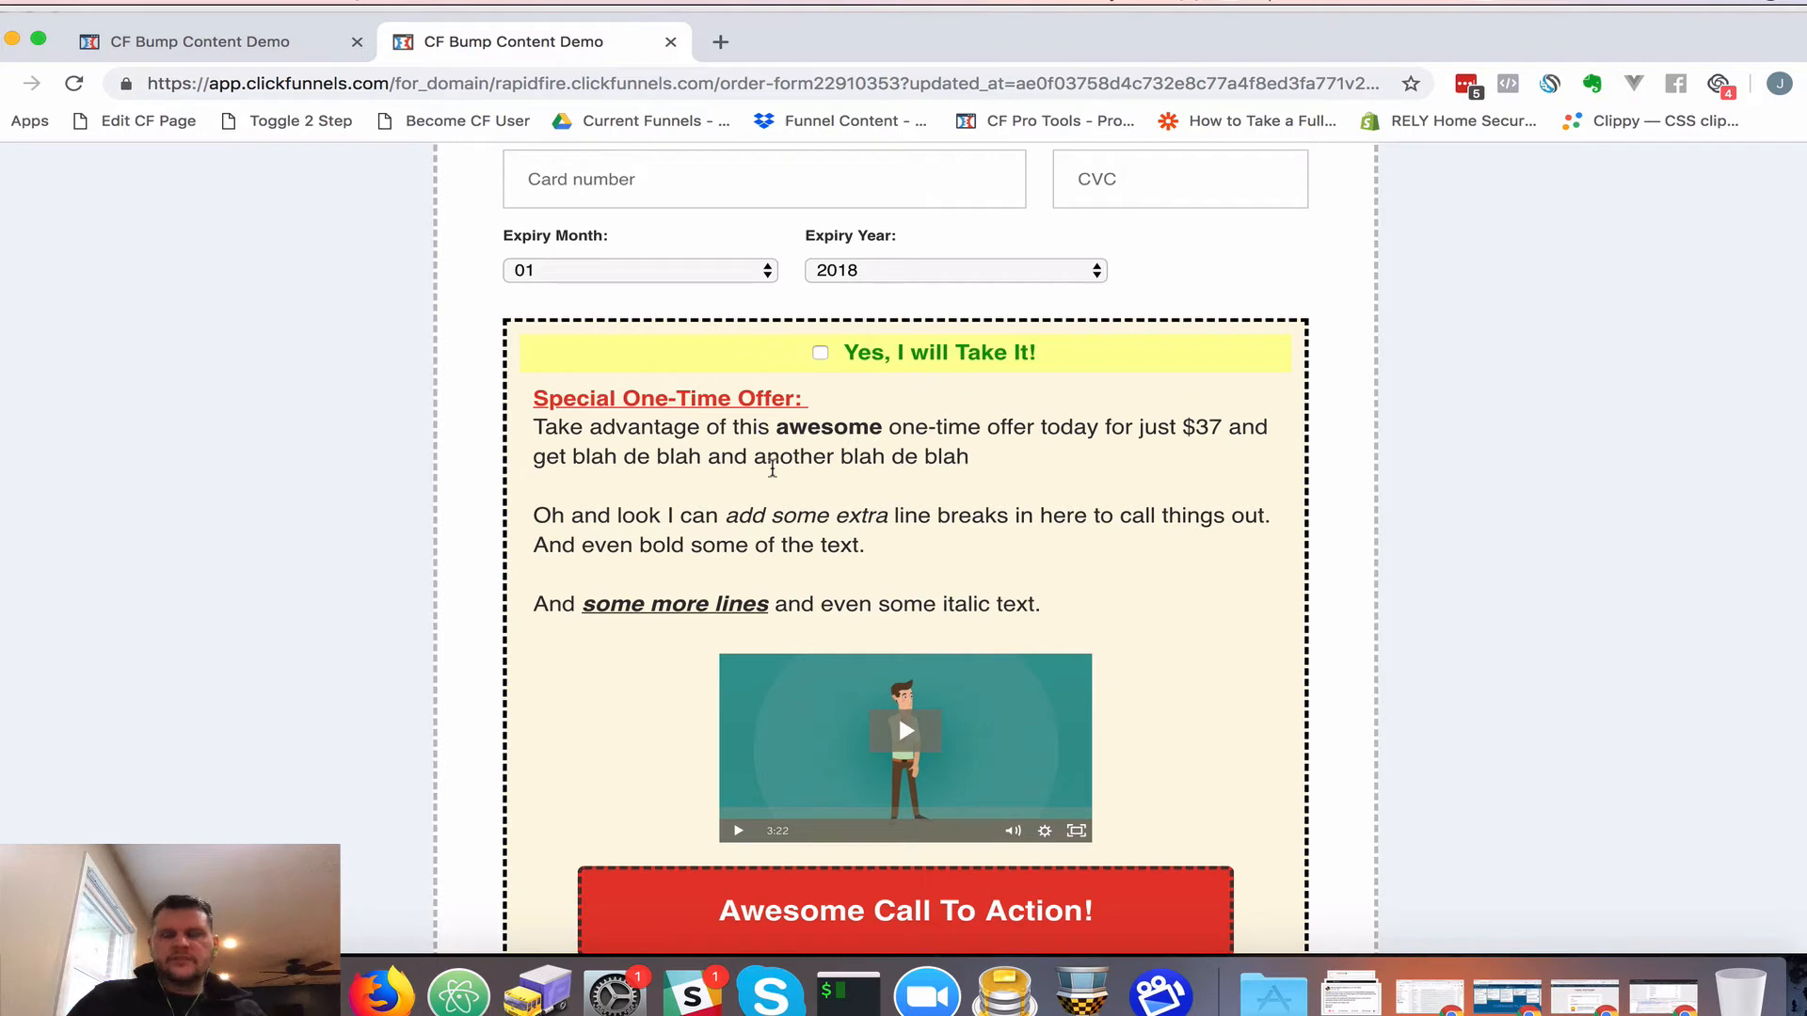
scroll(629, 661, "down", 2)
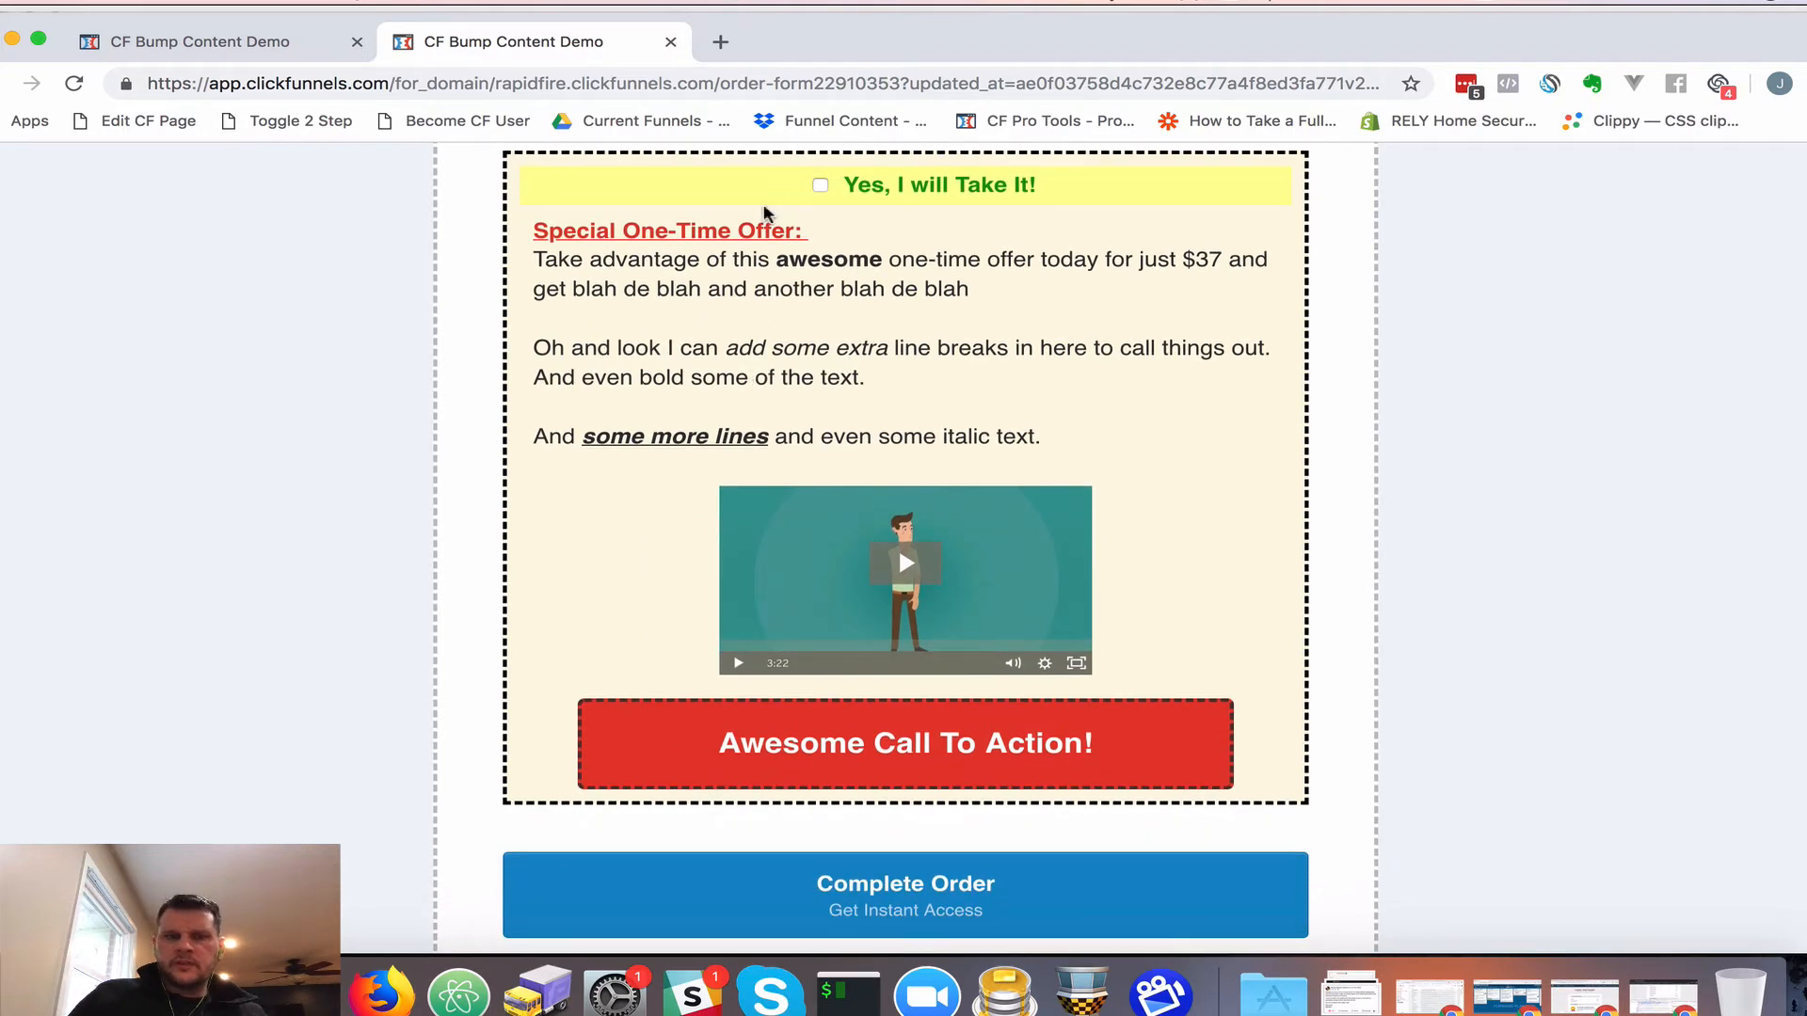
left_click(182, 41)
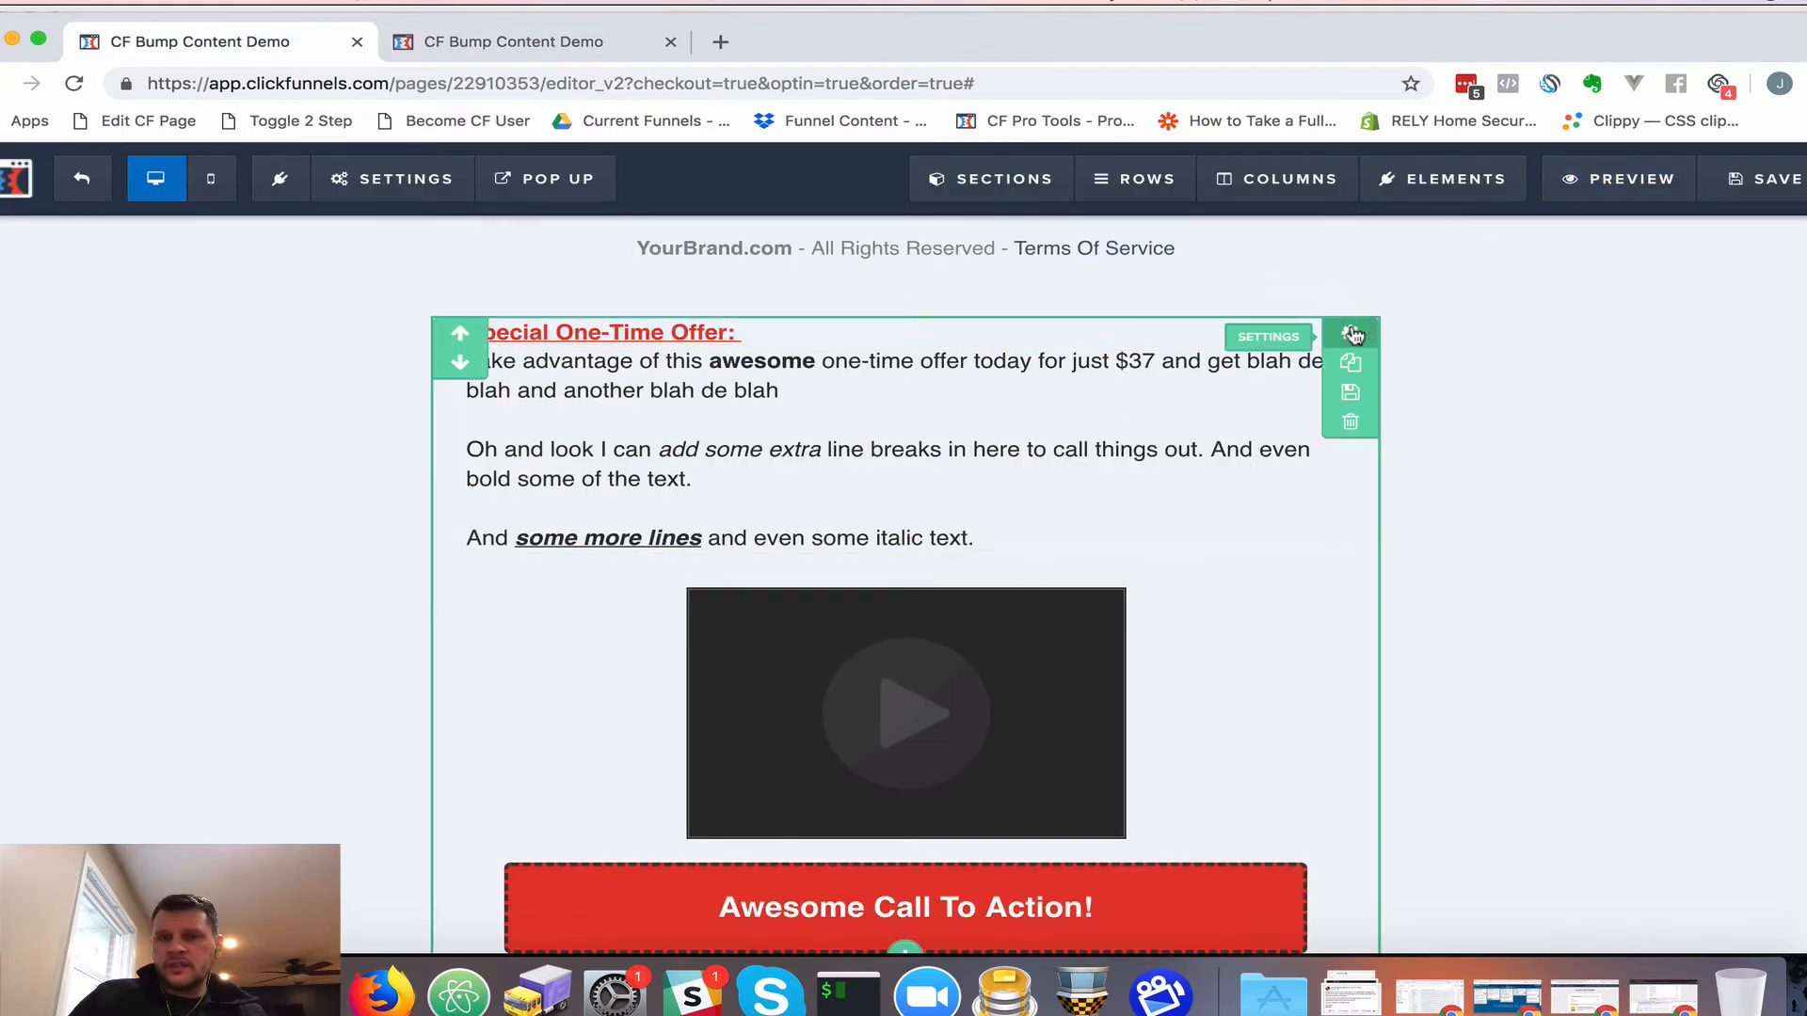
Hide the standalone bump content section at the page bottom, save, and preview the order form
left_click(1353, 334)
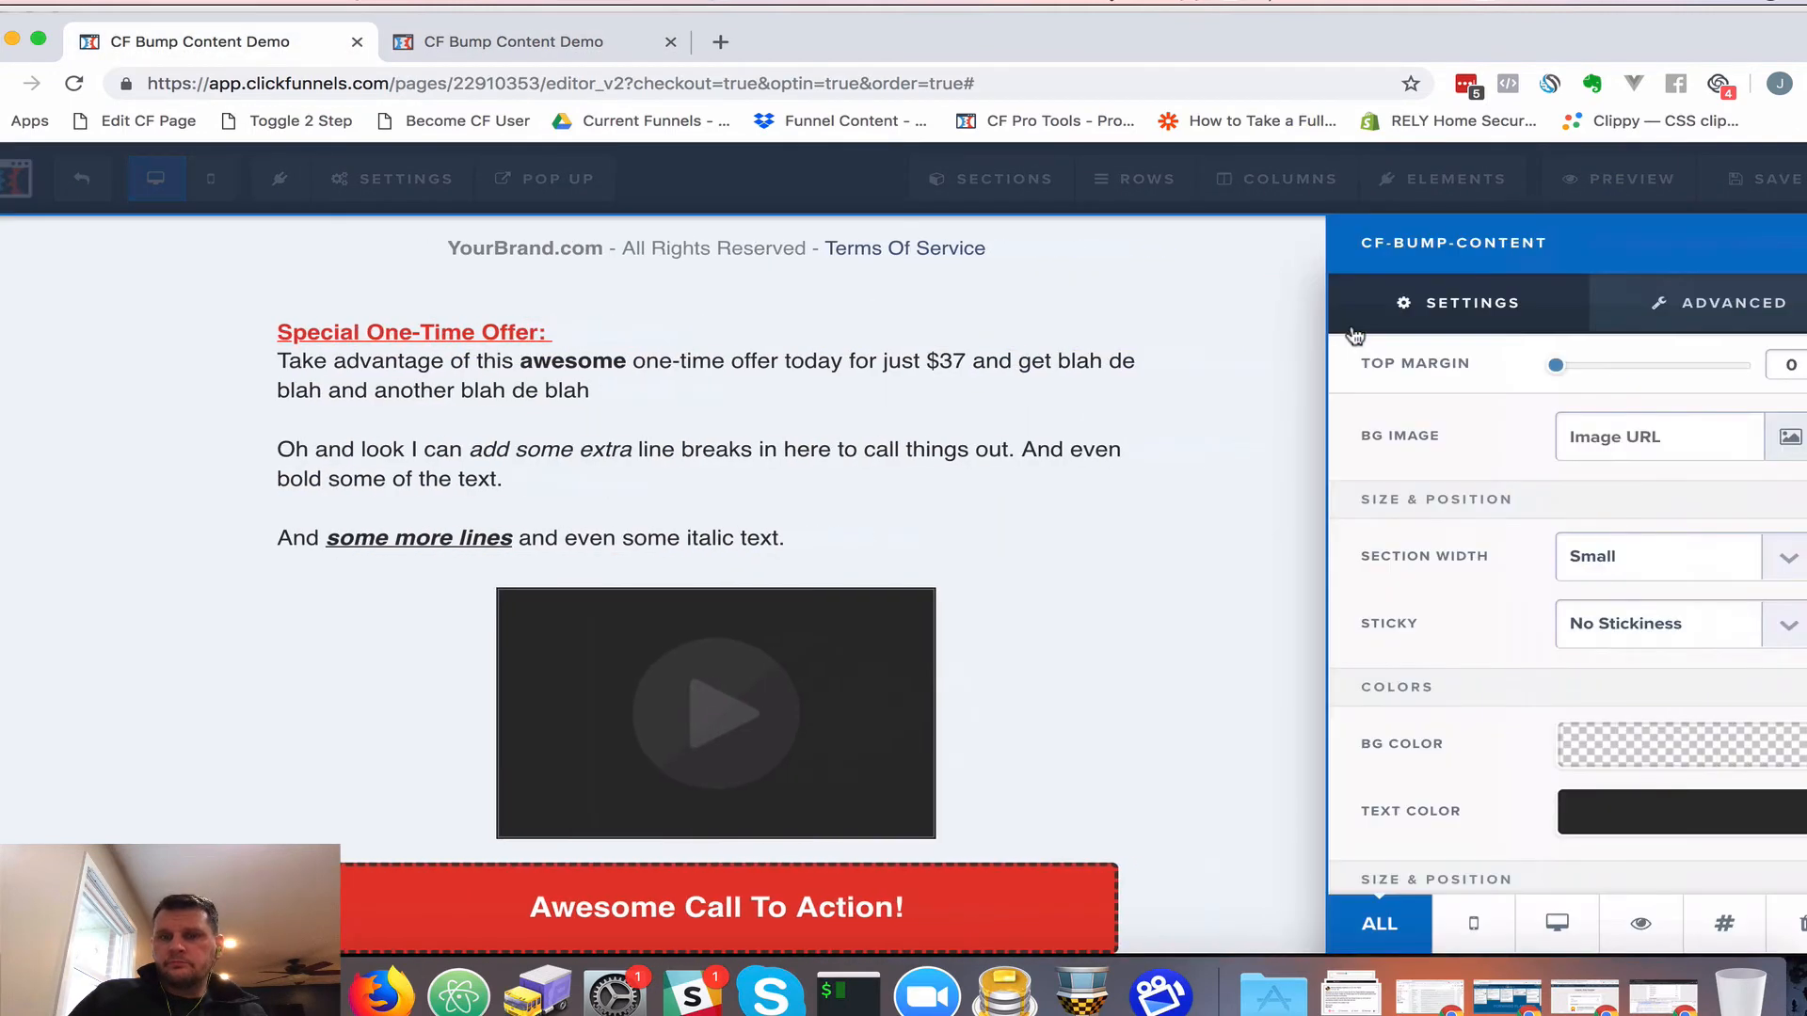
left_click(1640, 930)
scroll(1210, 488, "up", 15)
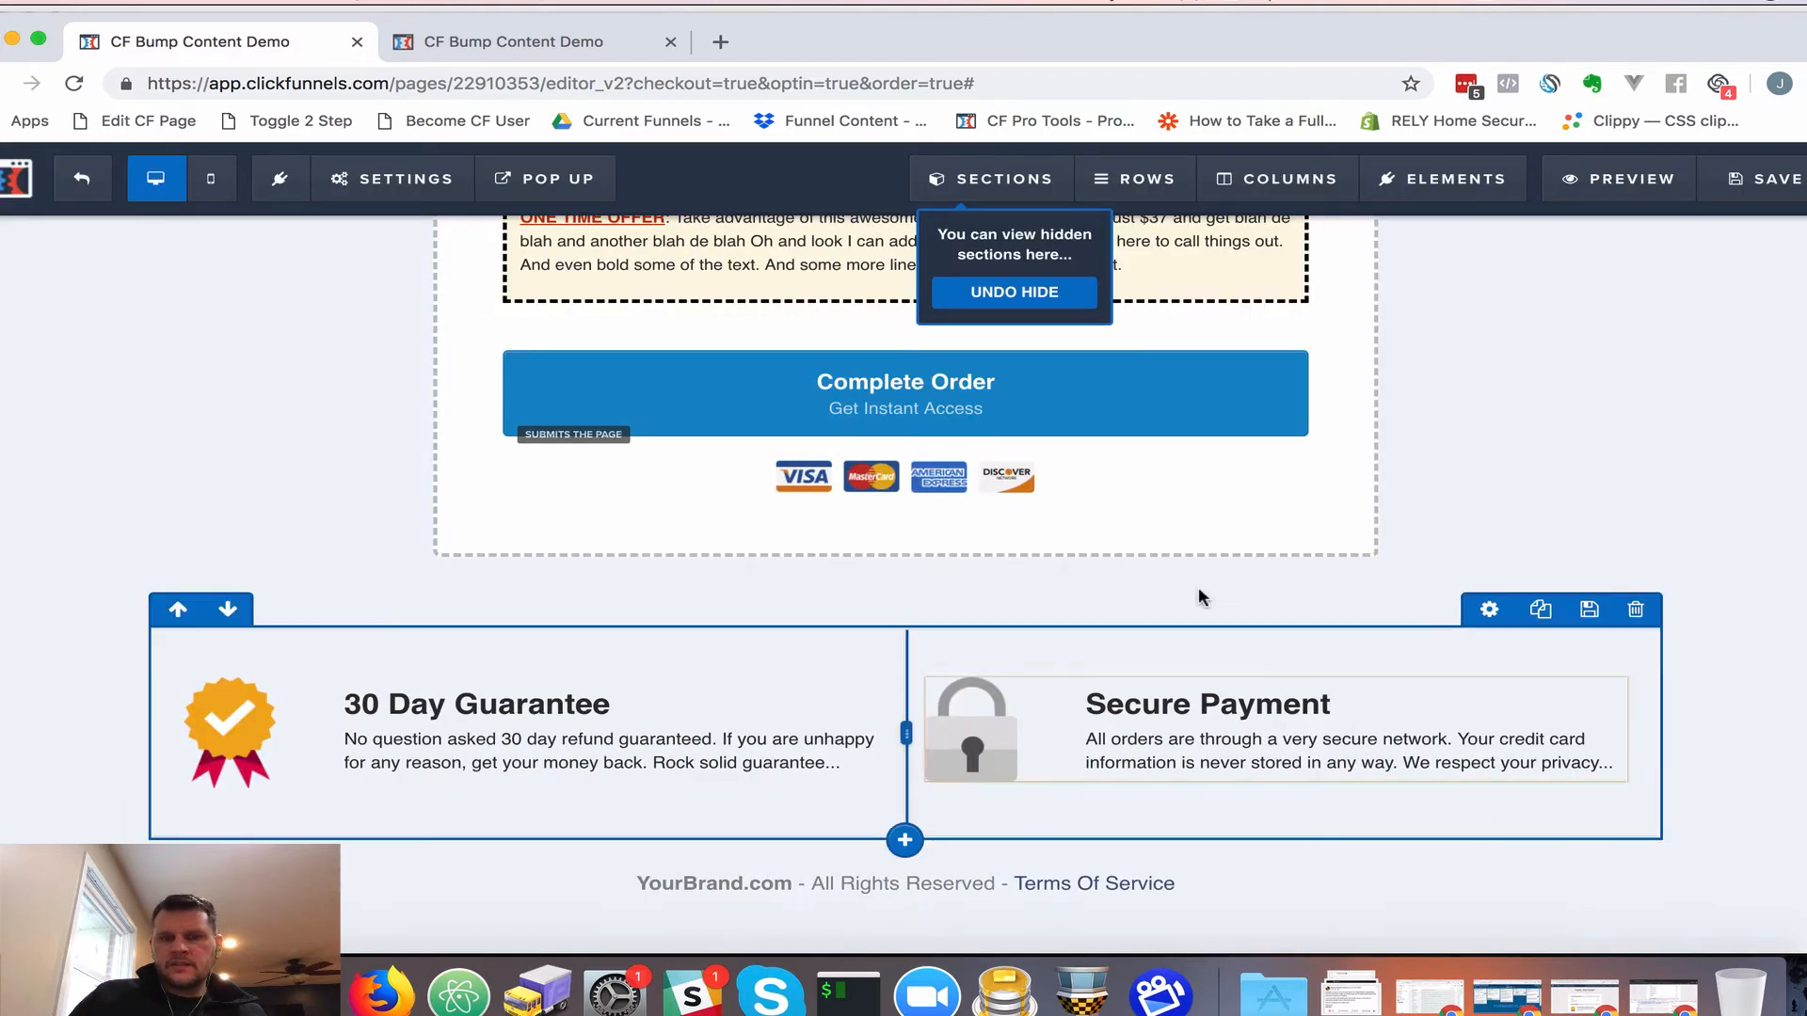
left_click(1760, 179)
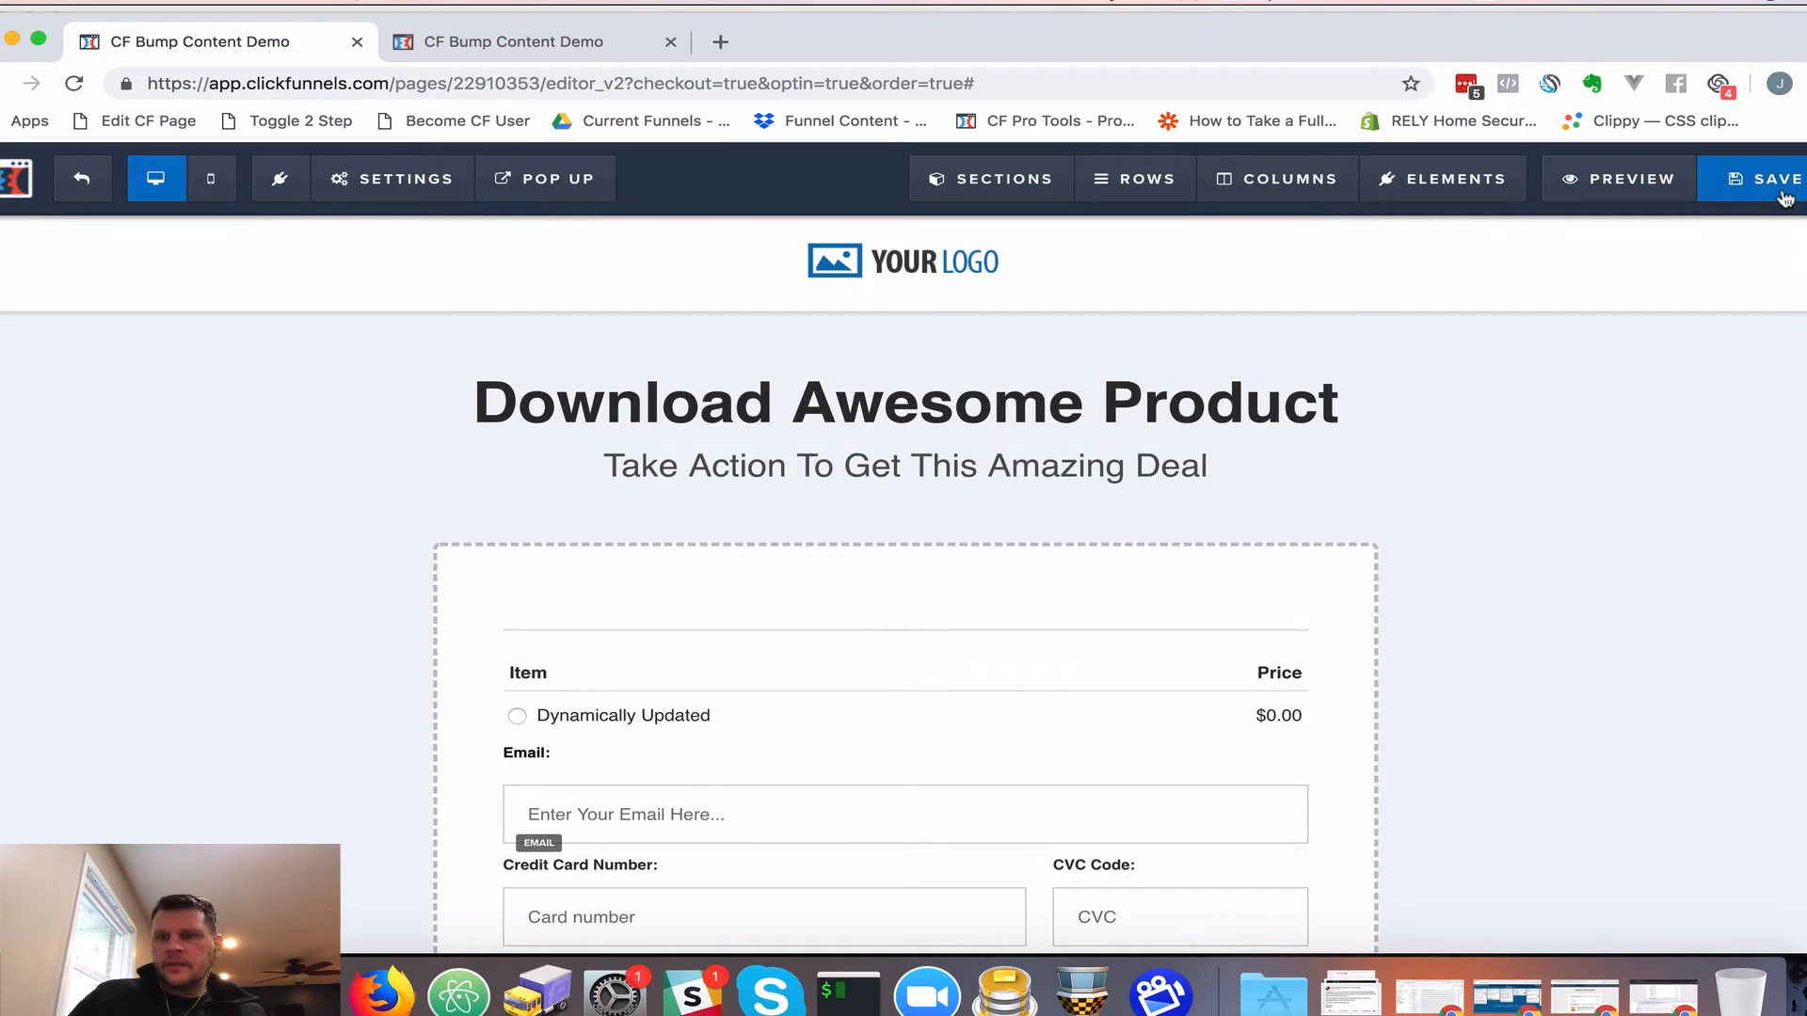
left_click(1624, 179)
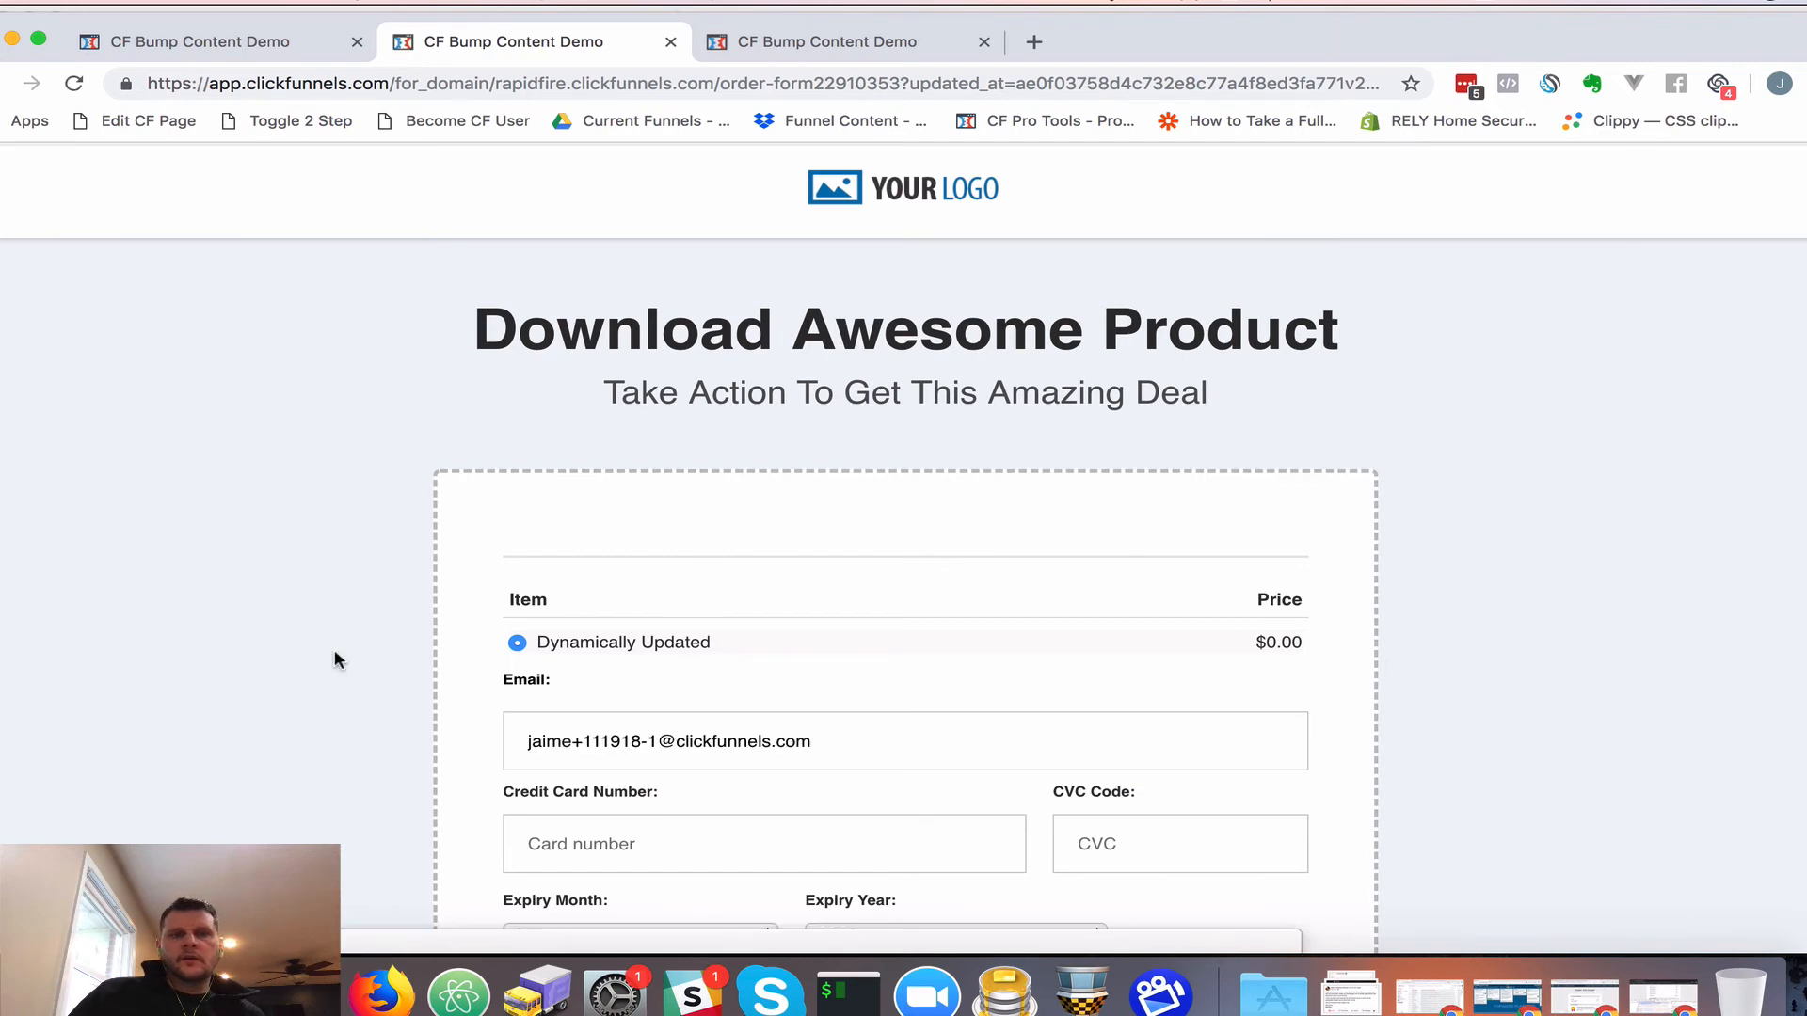
scroll(337, 659, "down", 7)
scroll(337, 659, "down", 7)
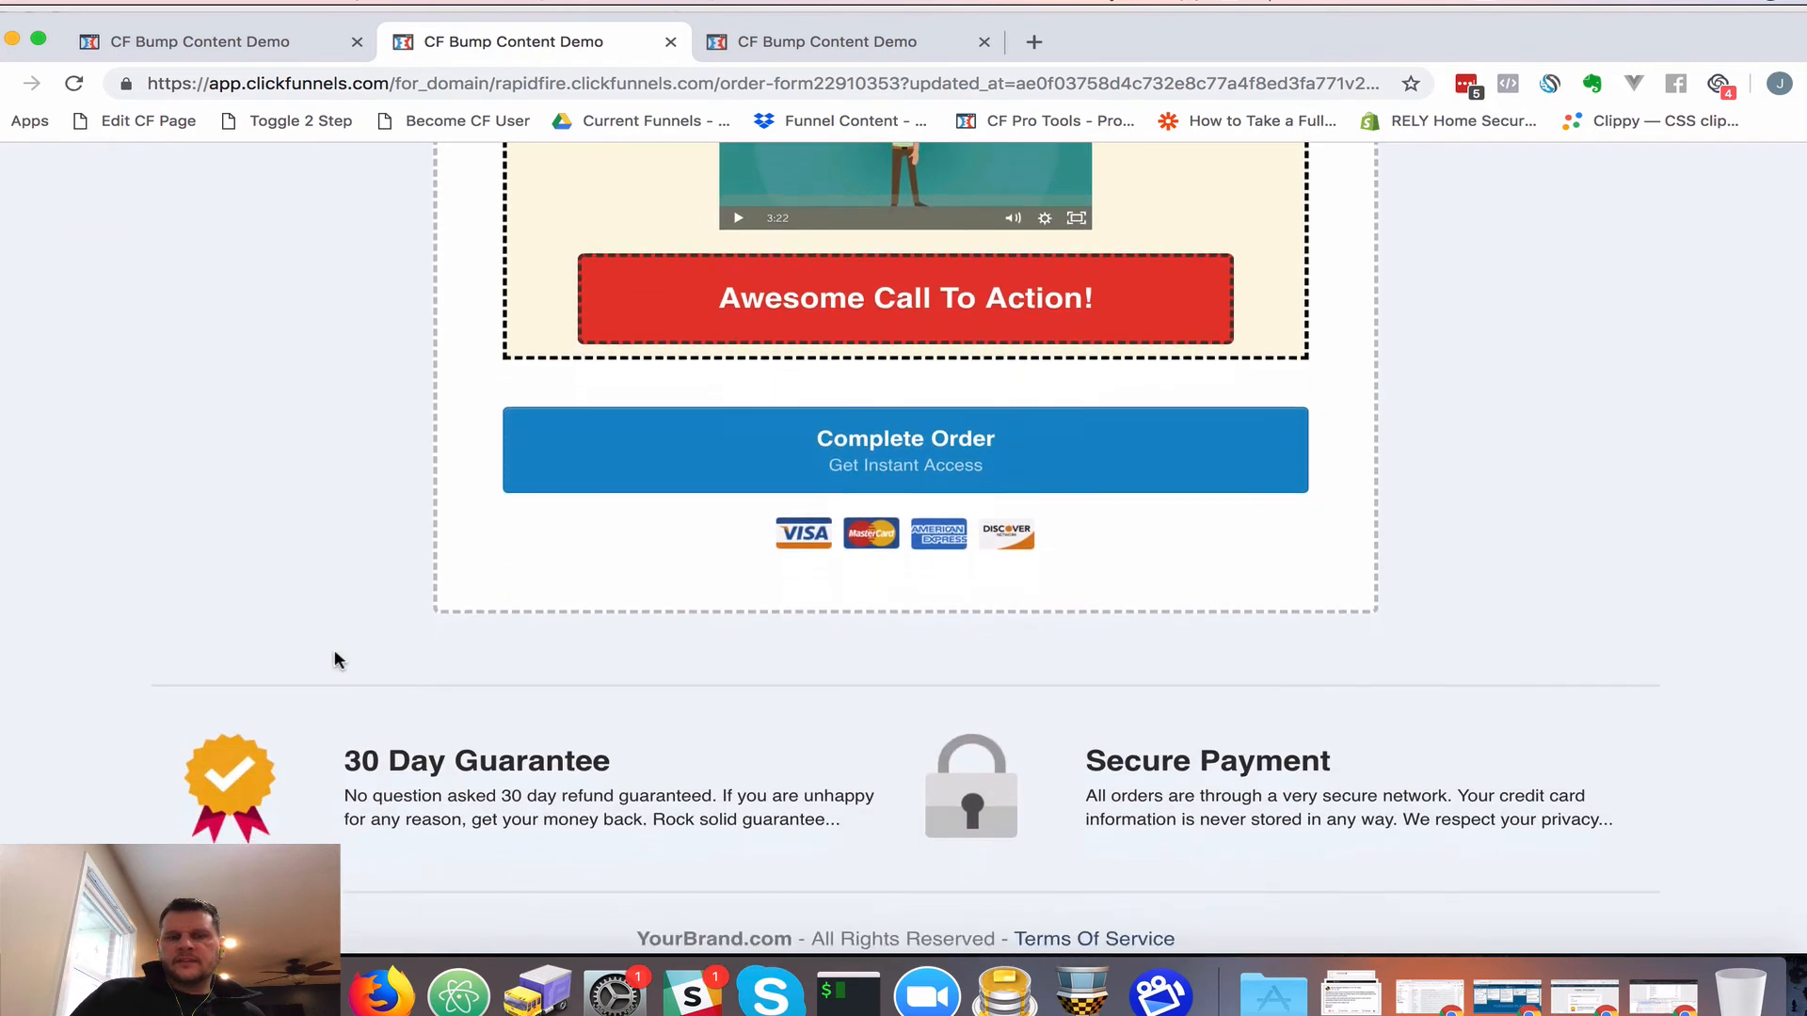
scroll(1256, 663, "up", 7)
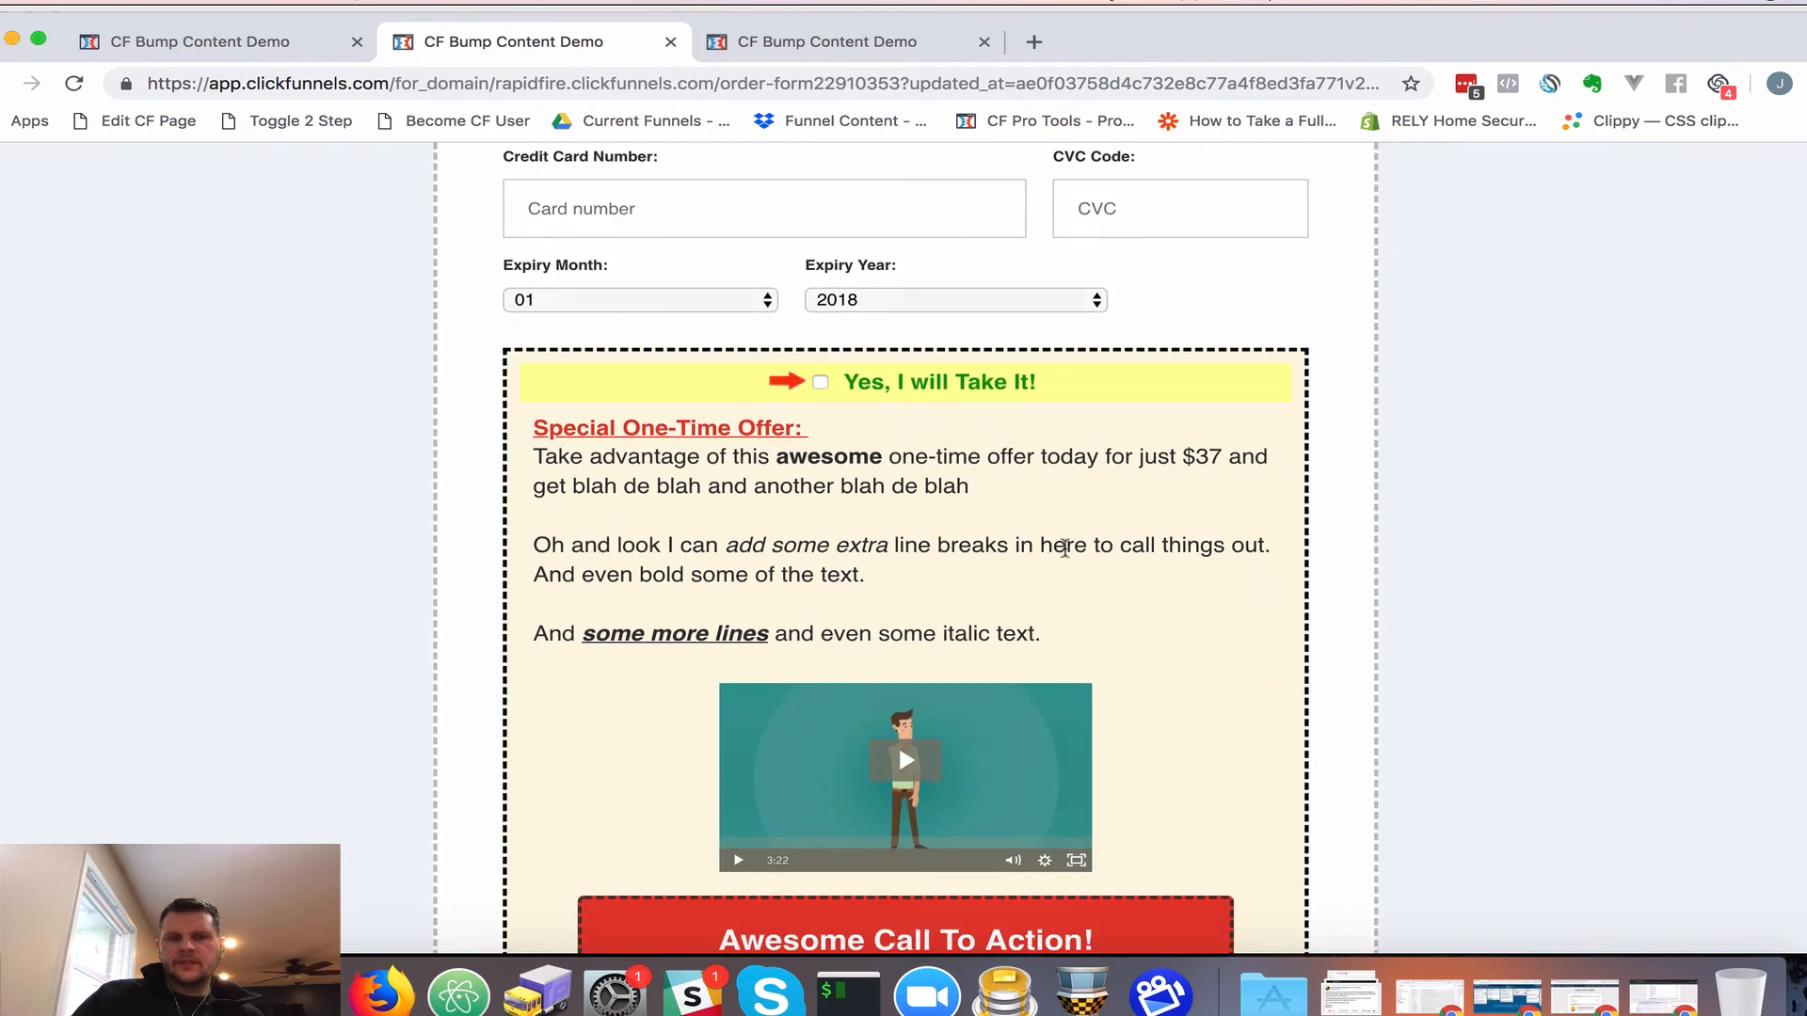
scroll(1212, 615, "down", 2)
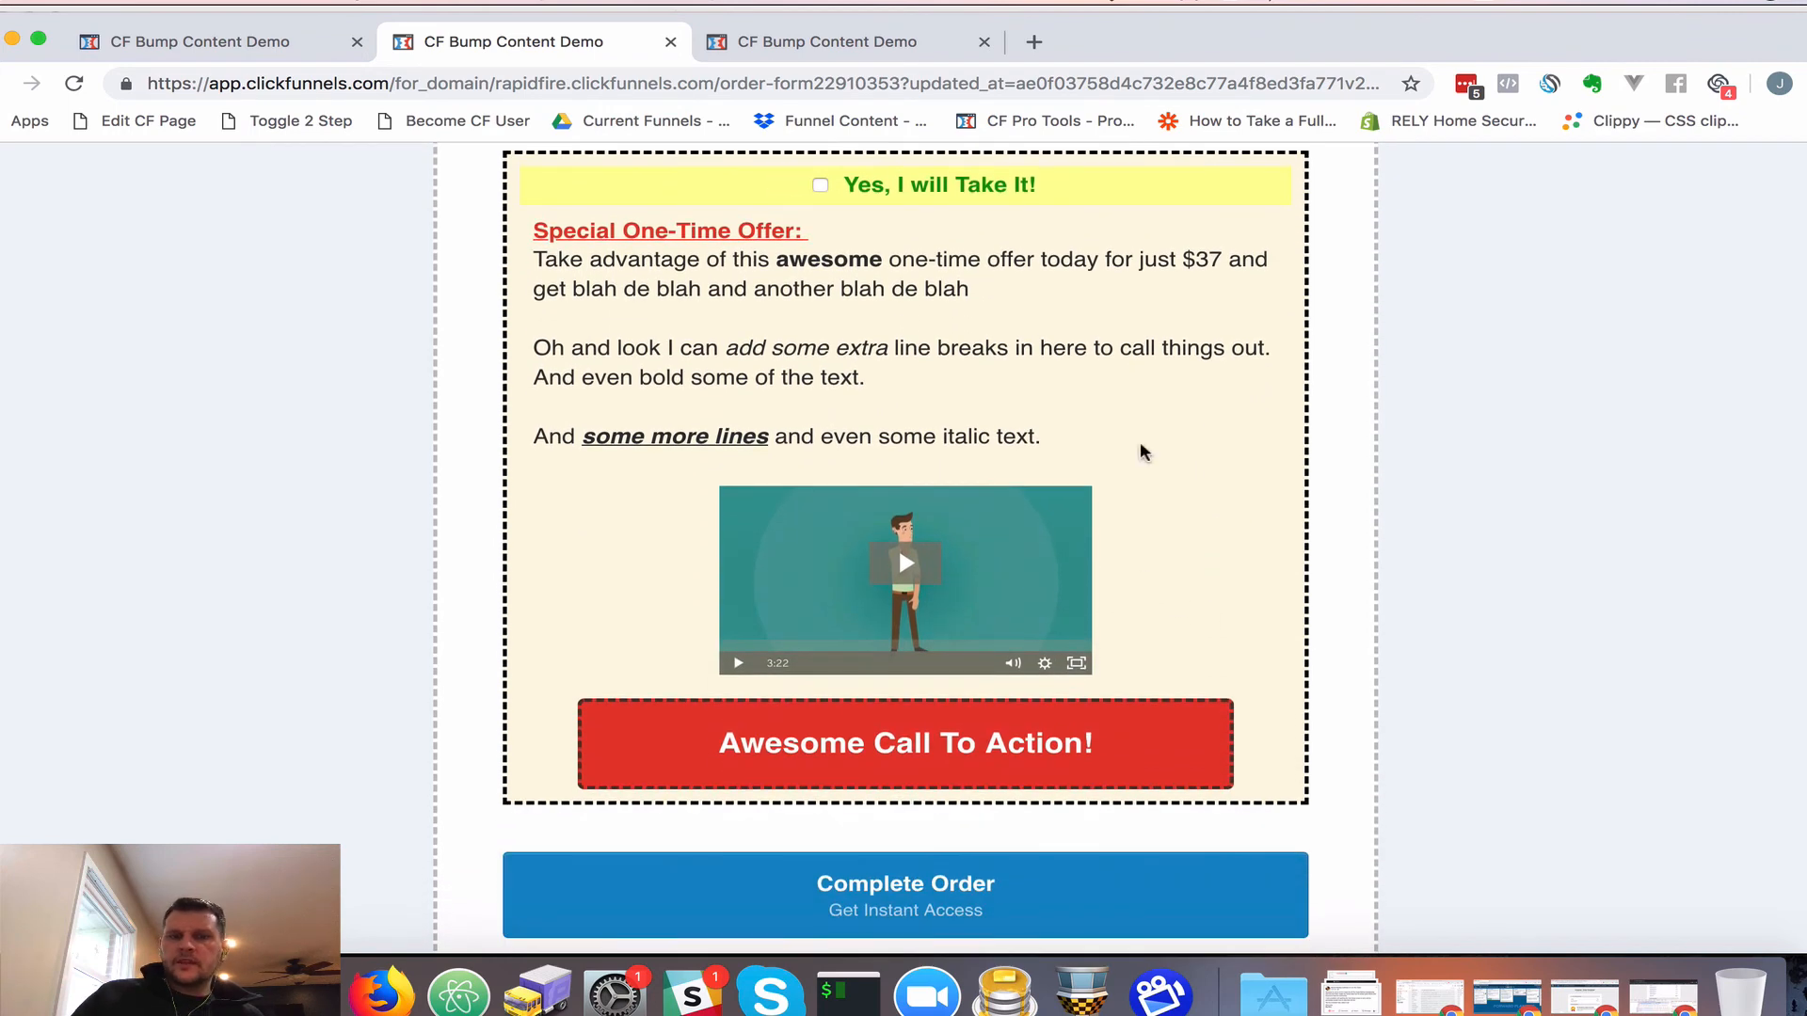
scroll(1220, 352, "up", 6)
scroll(1220, 352, "up", 2)
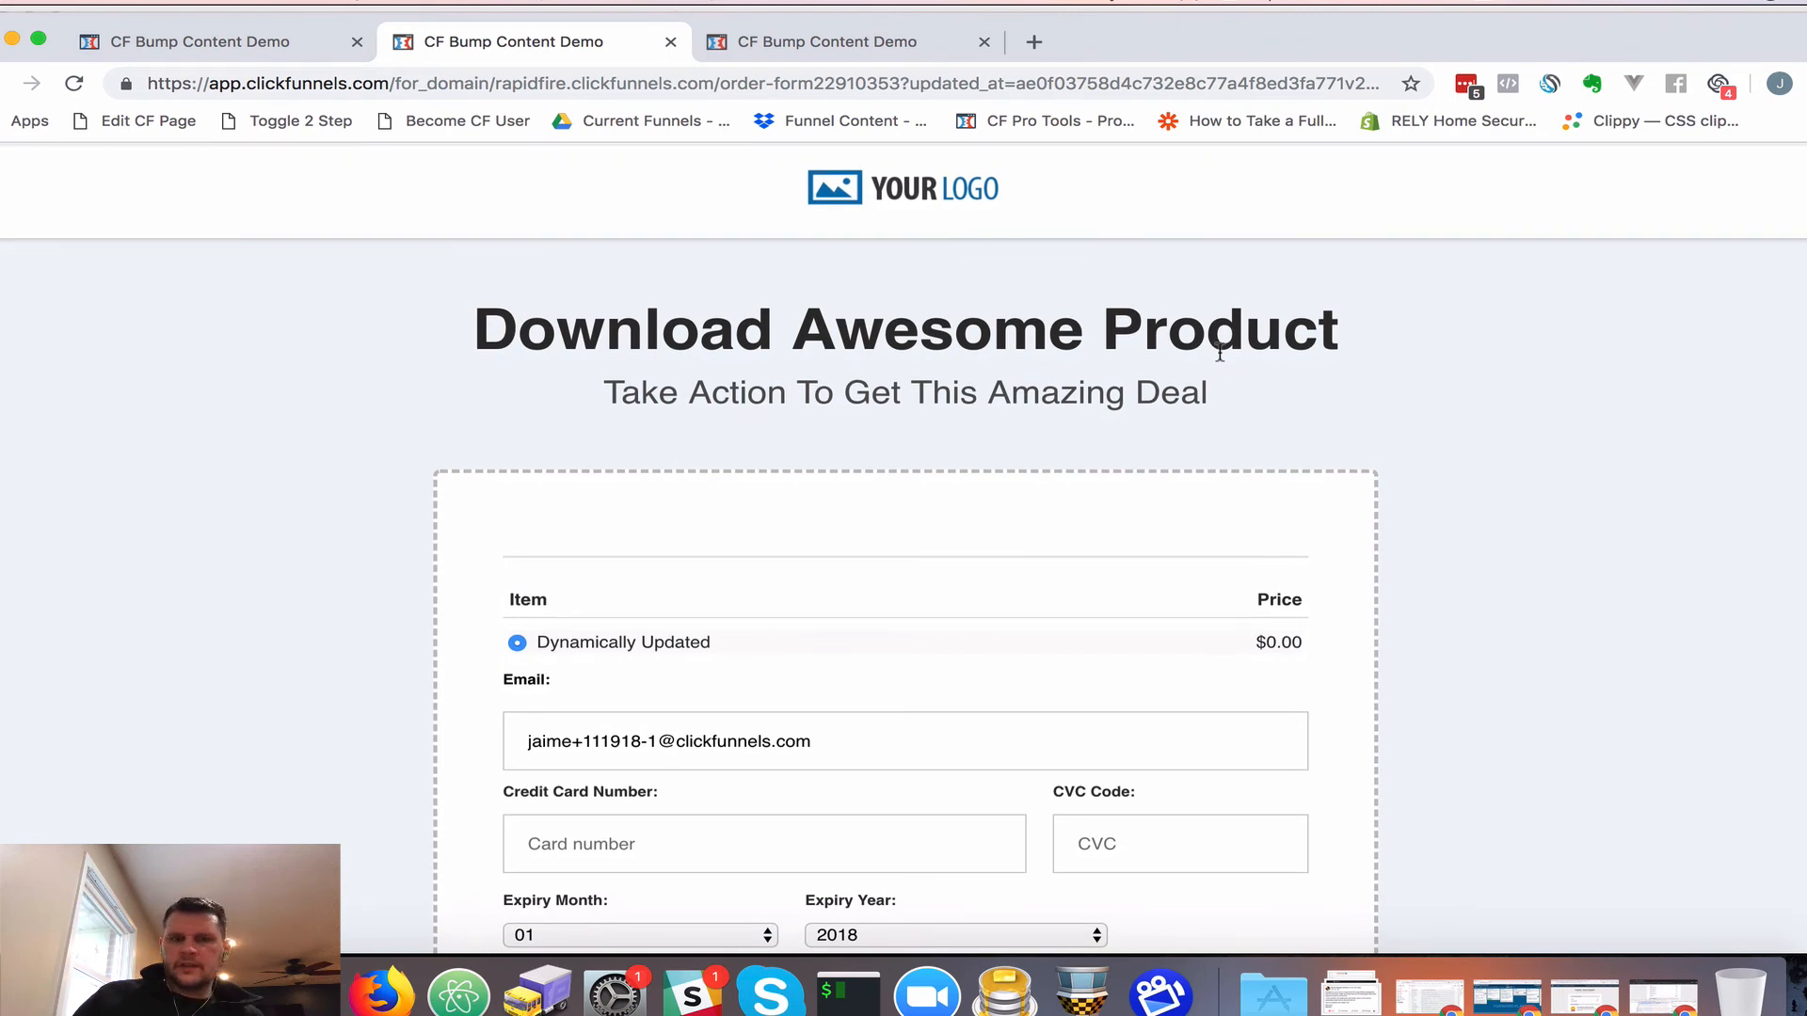
scroll(1107, 559, "down", 7)
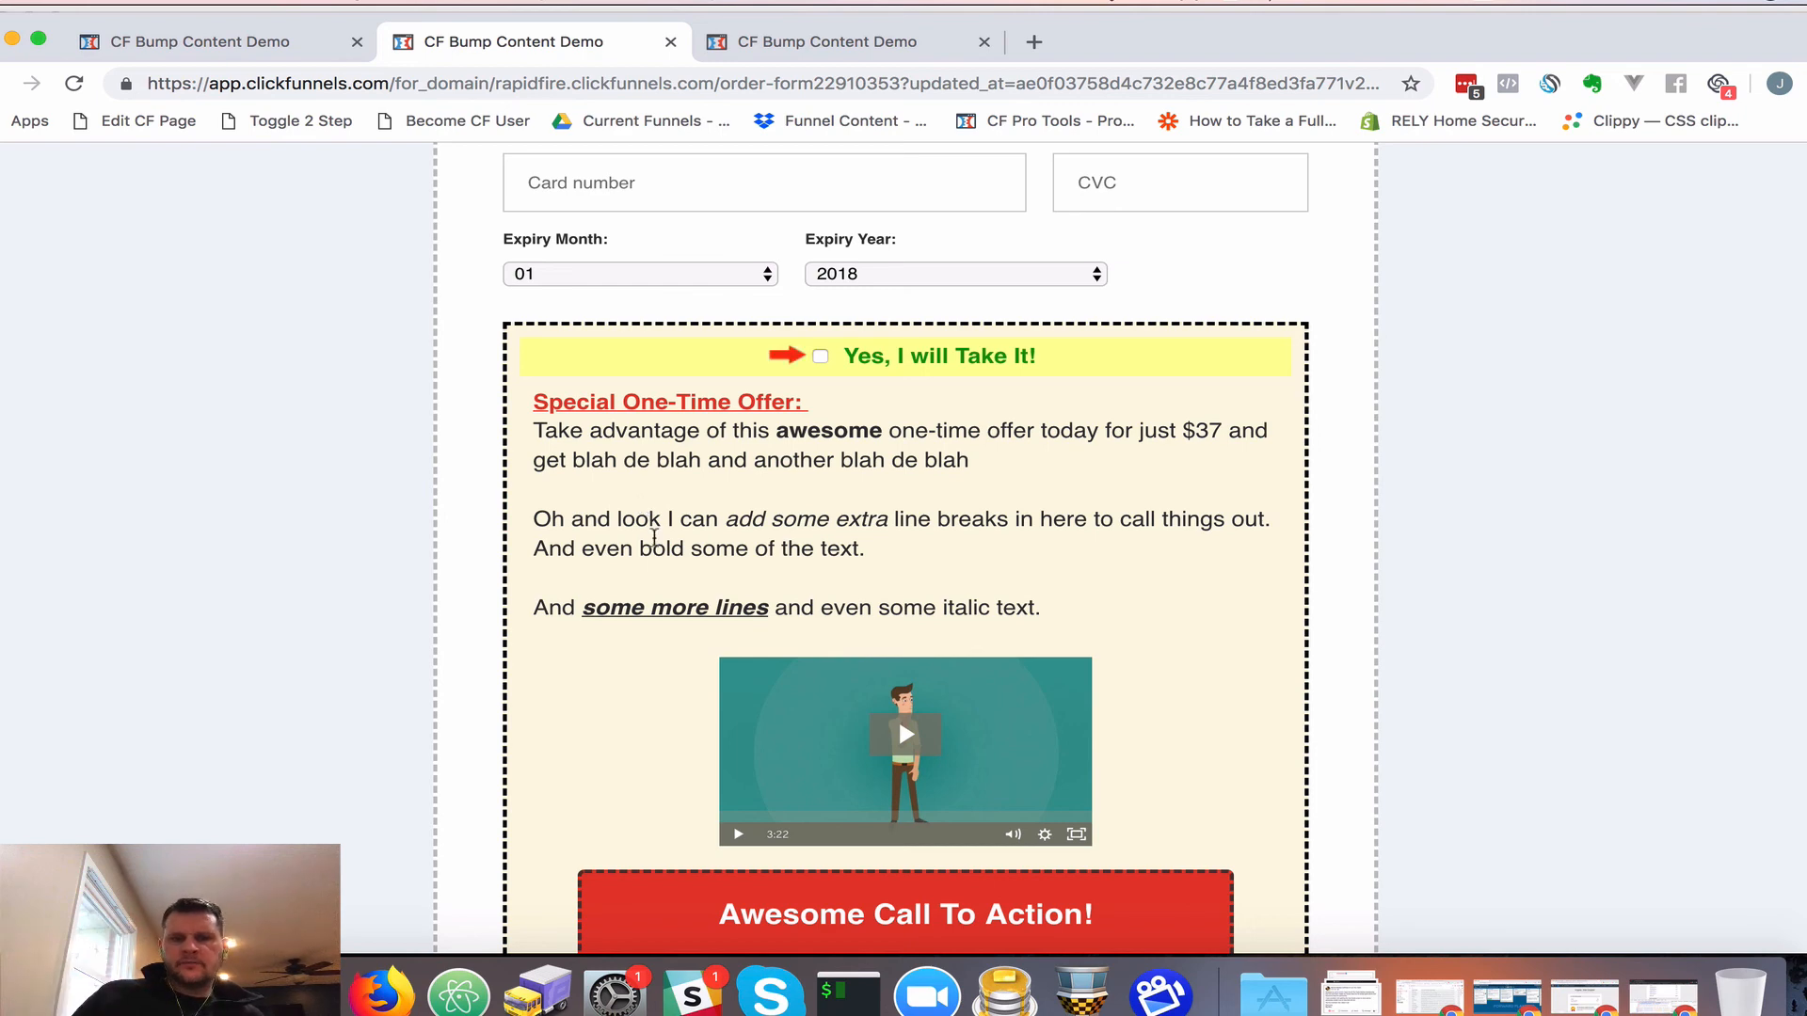
scroll(659, 613, "down", 3)
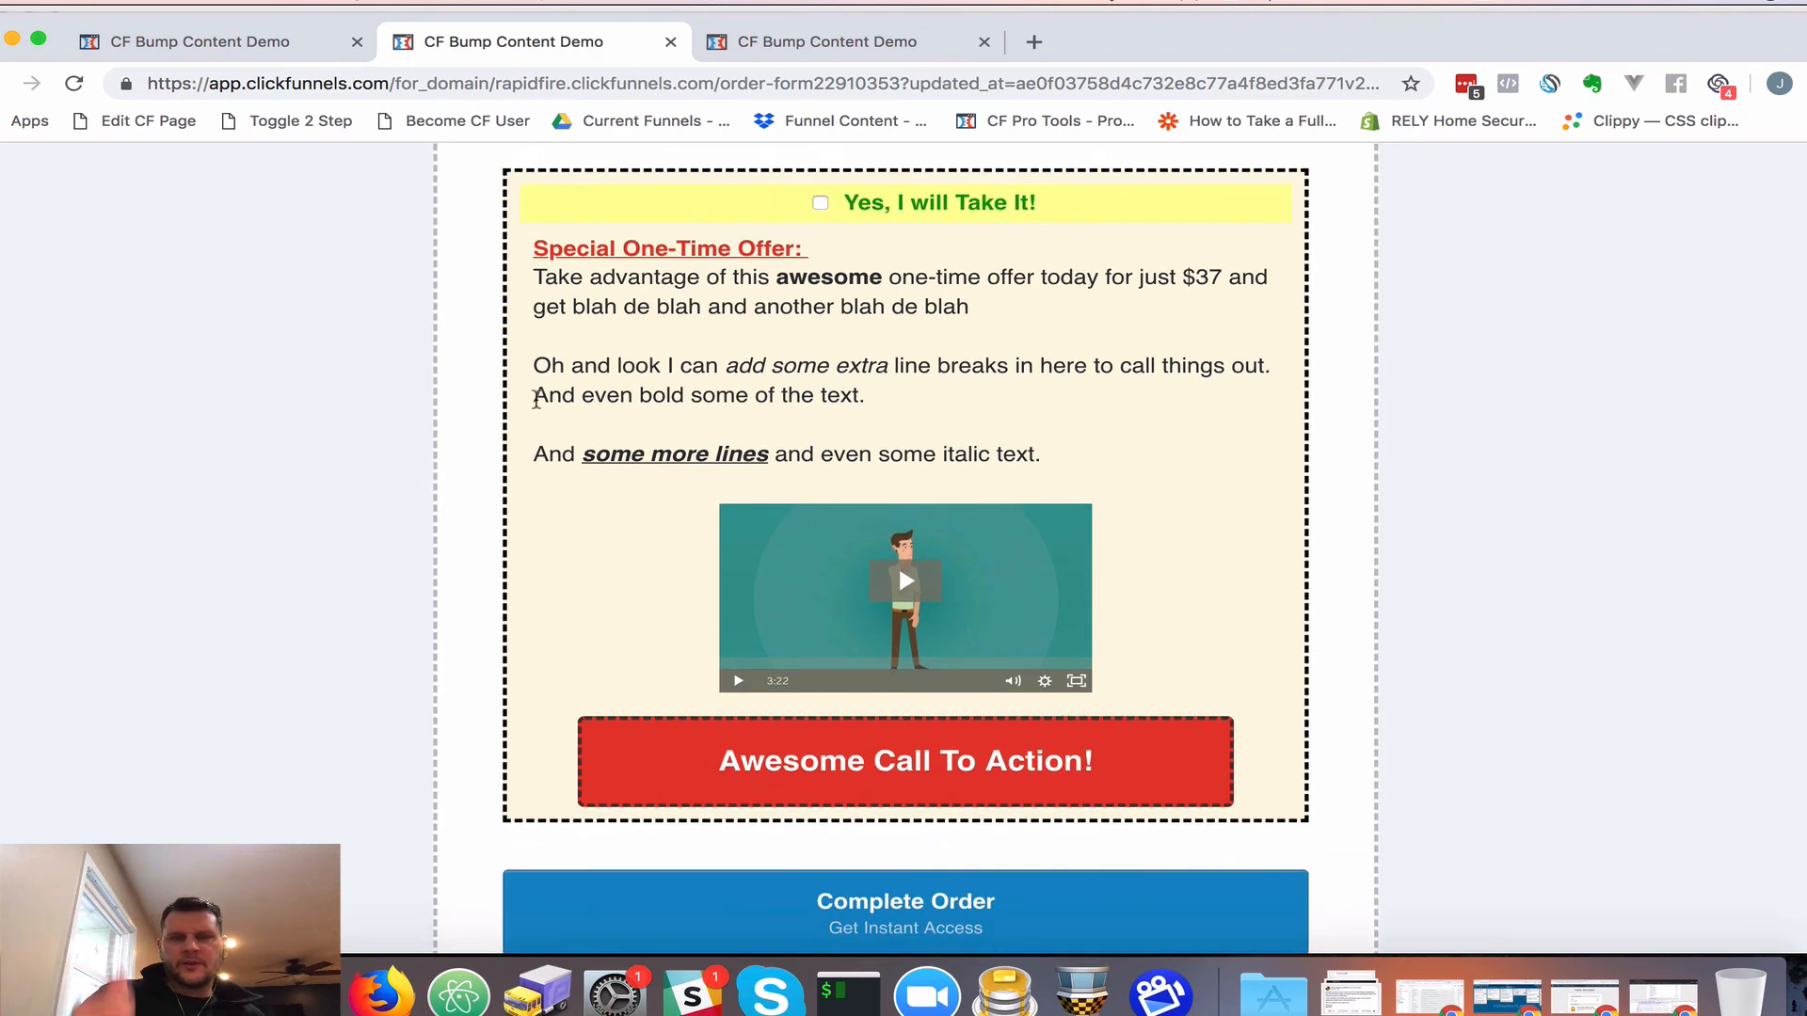